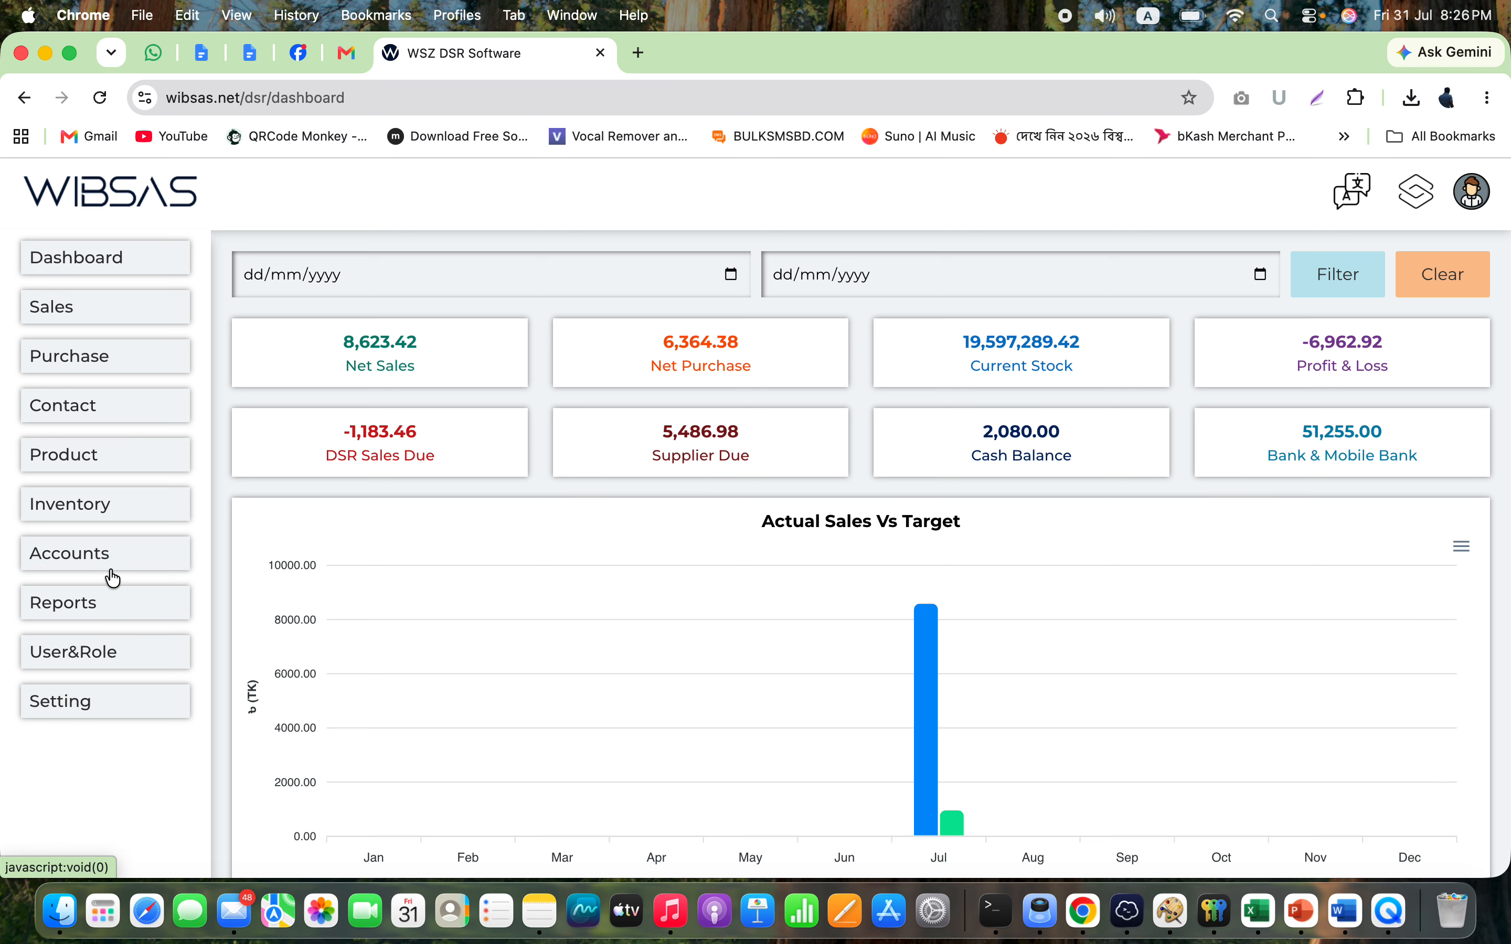
- Open the All Wholesale report from the Wholesales Report group
click(122, 610)
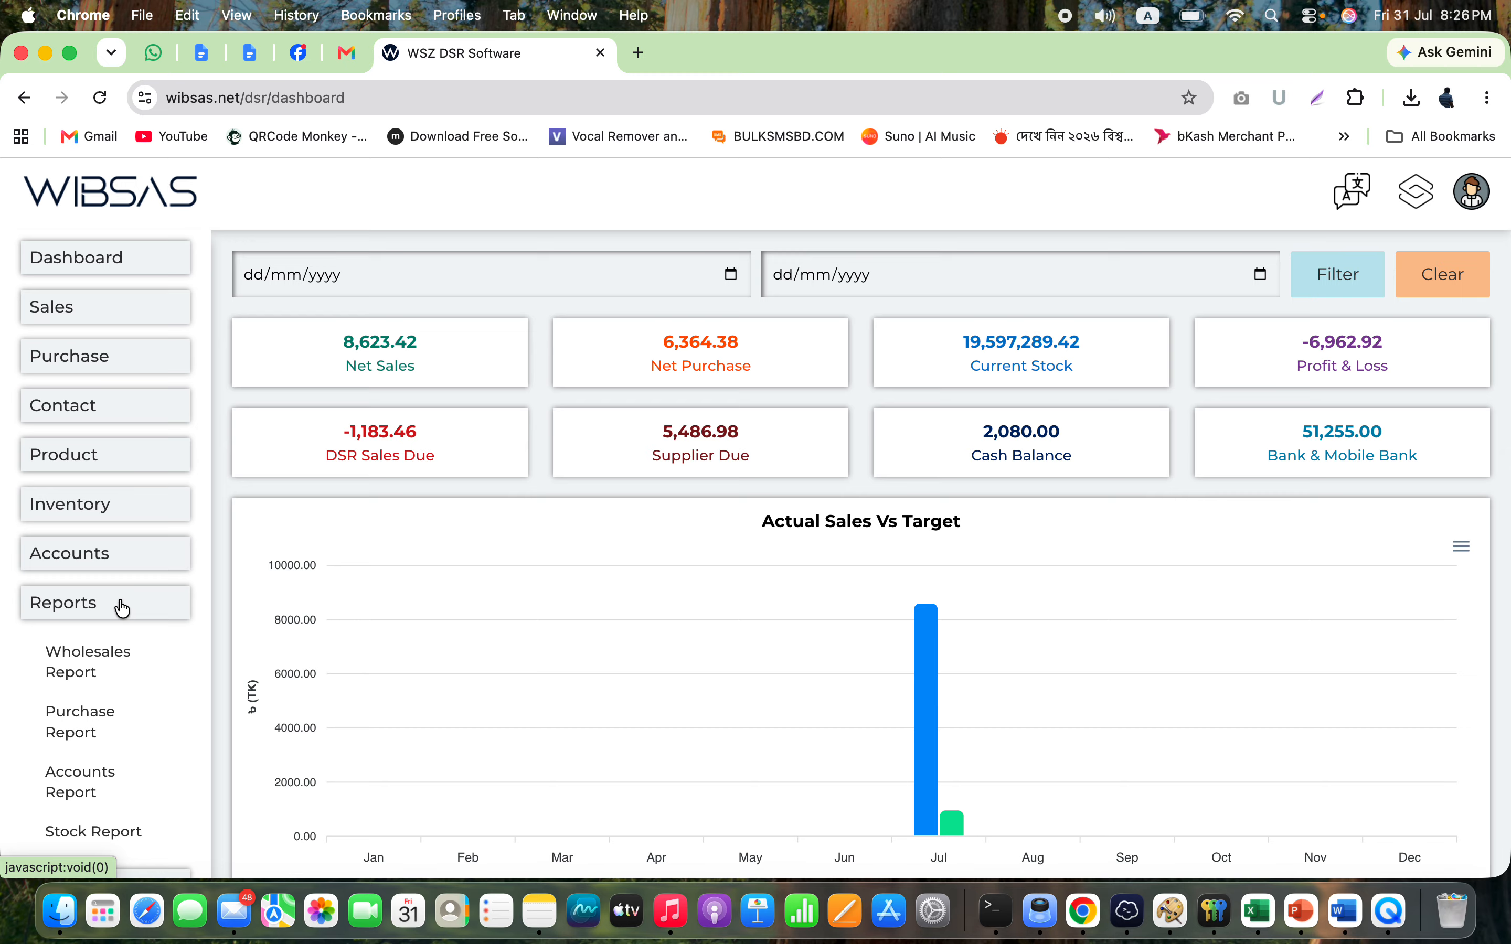
click(91, 672)
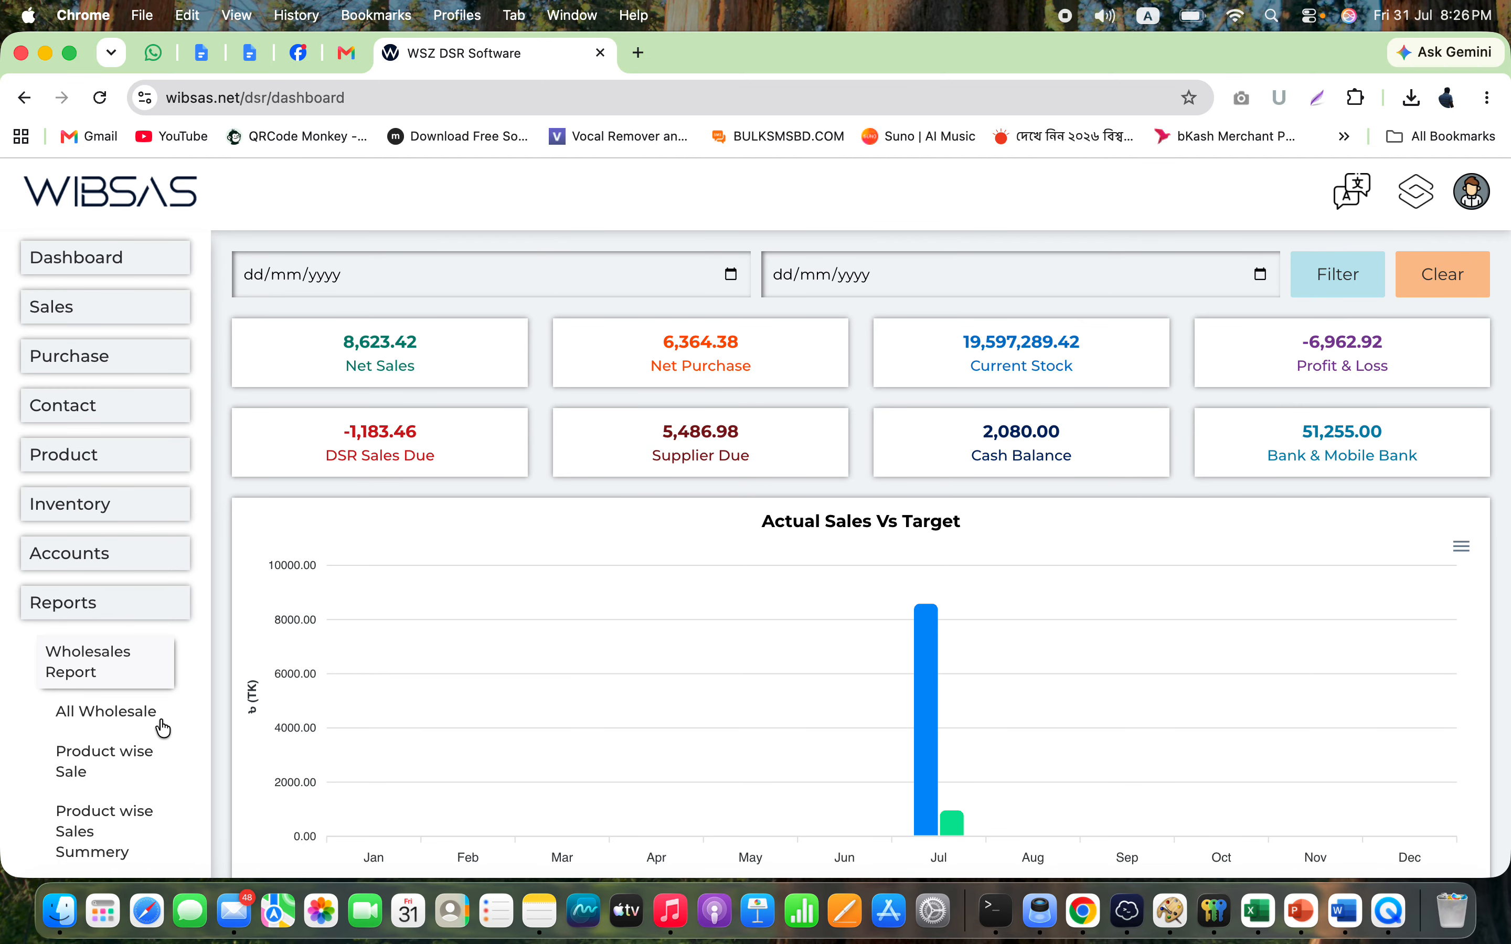
scroll(145, 726, down, 3)
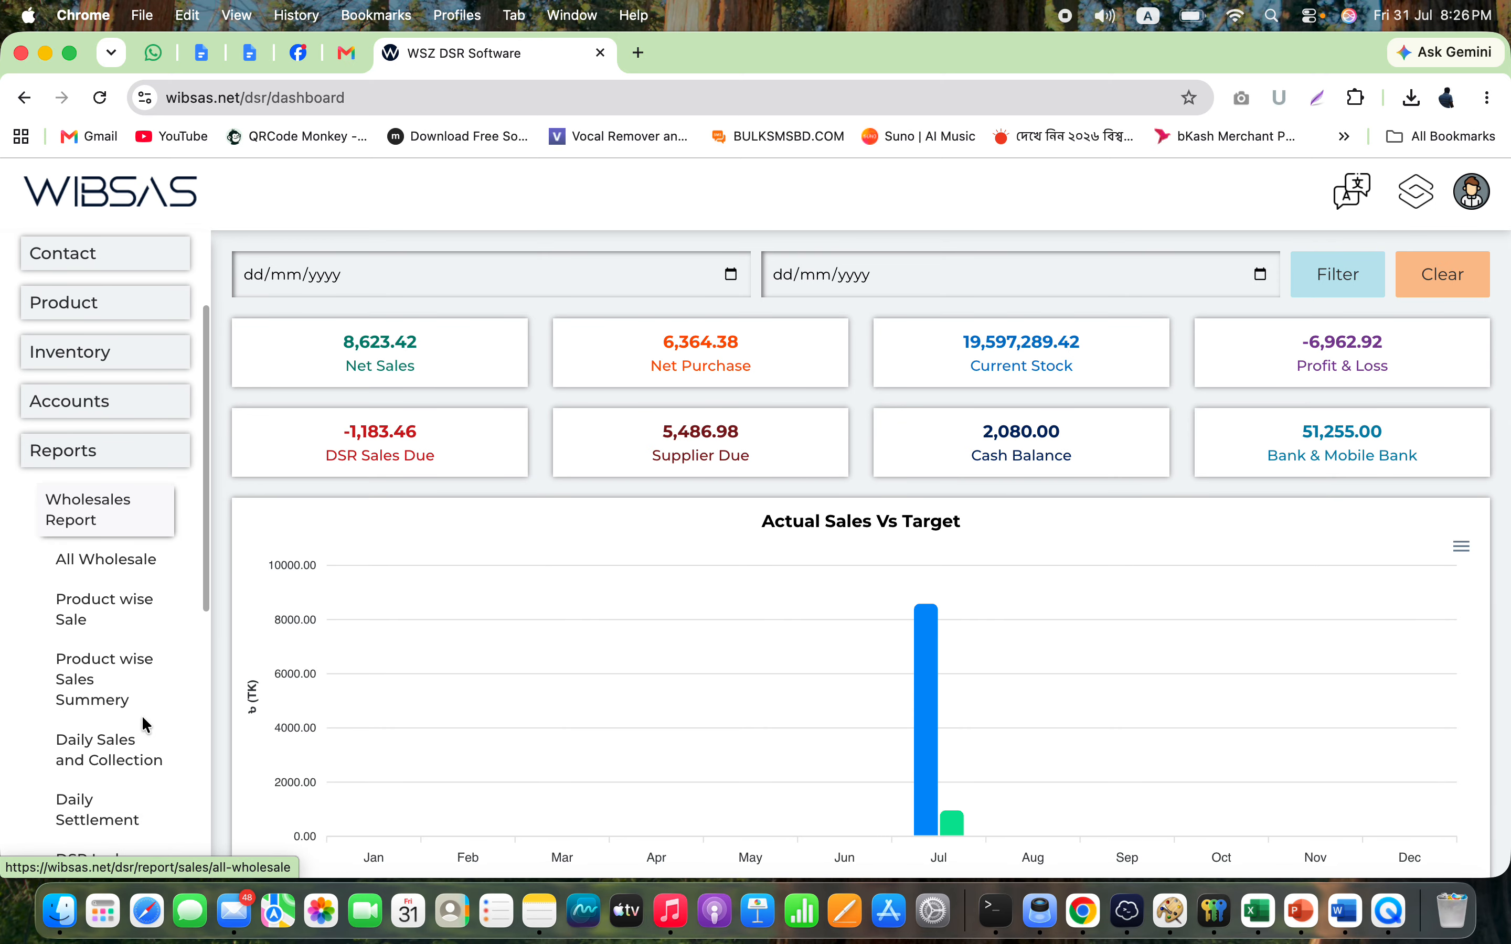
click(111, 565)
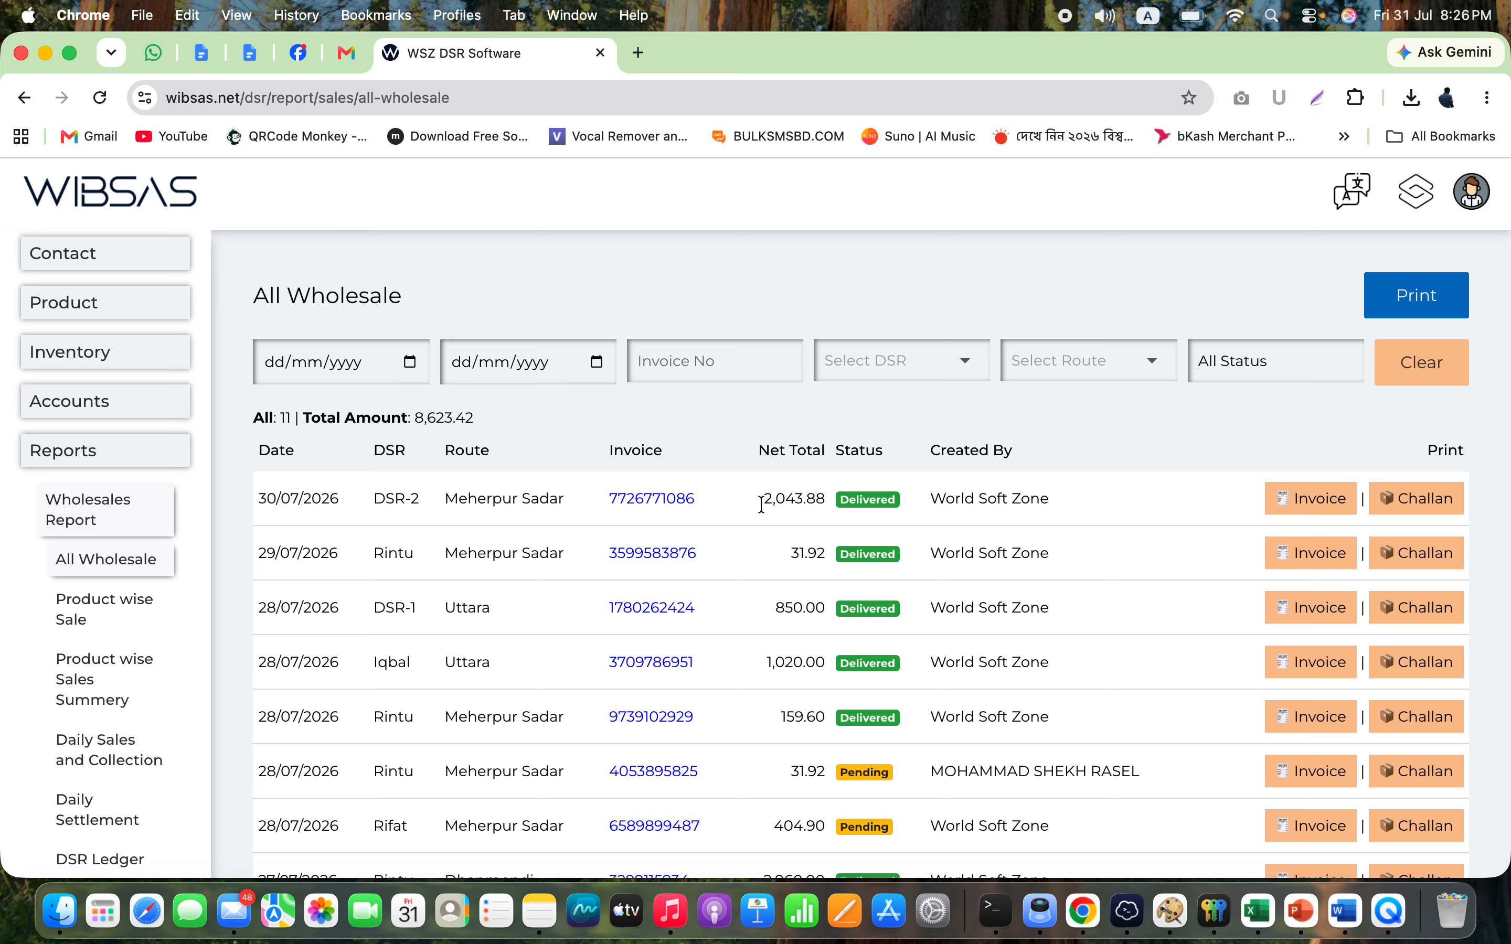
- Review the DSR-2 wholesale invoice dated 30/07/2026 through its product lines and totals, and return to the All Wholesale report
click(660, 499)
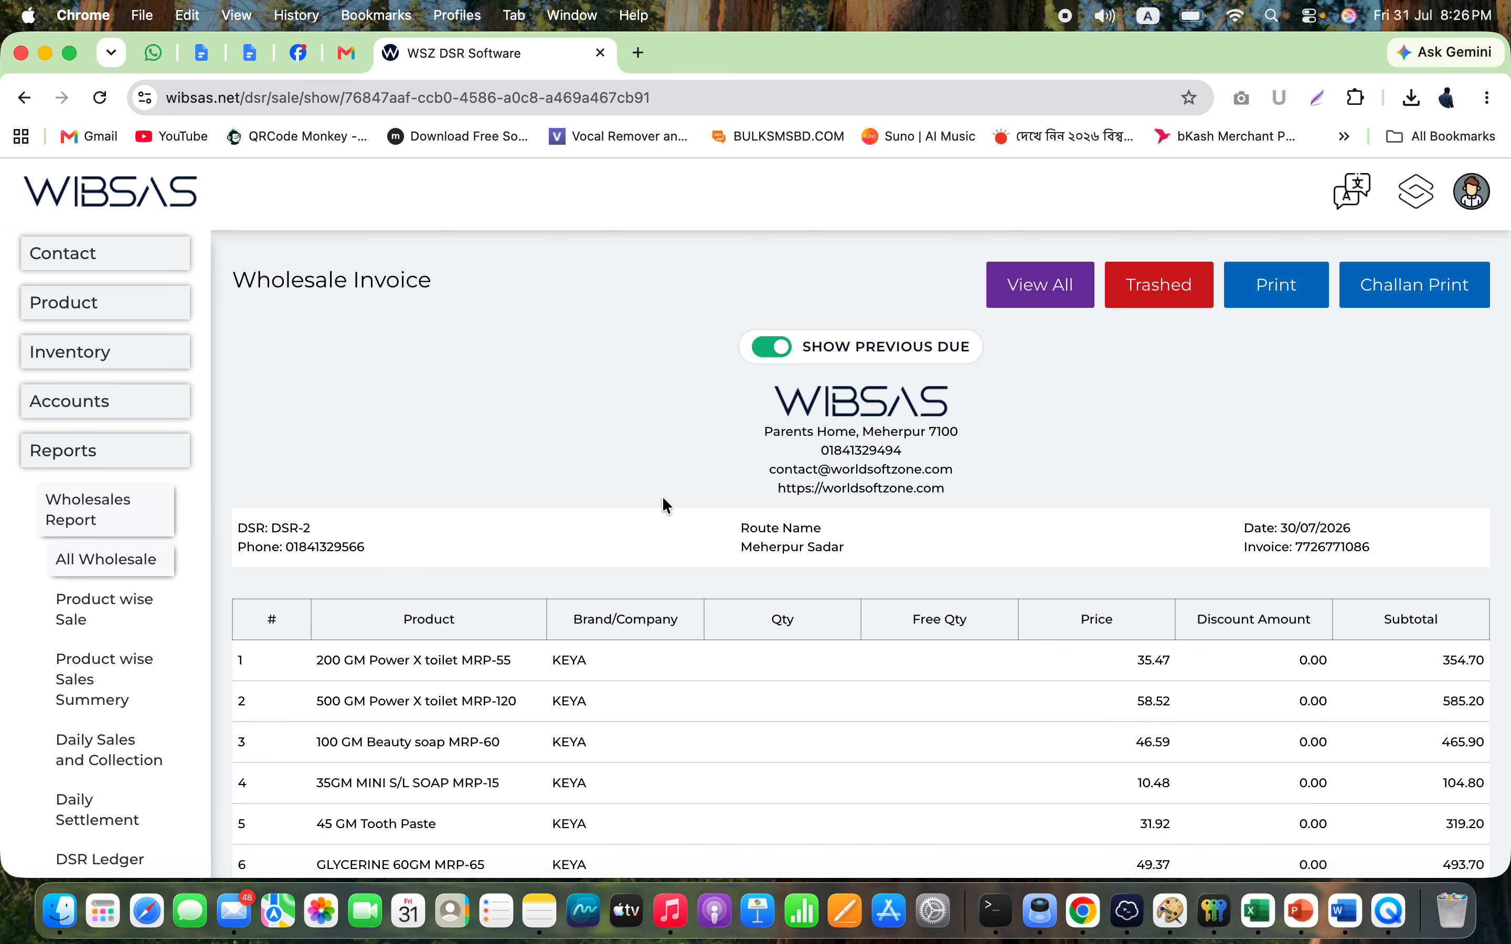
scroll(633, 721, down, 5)
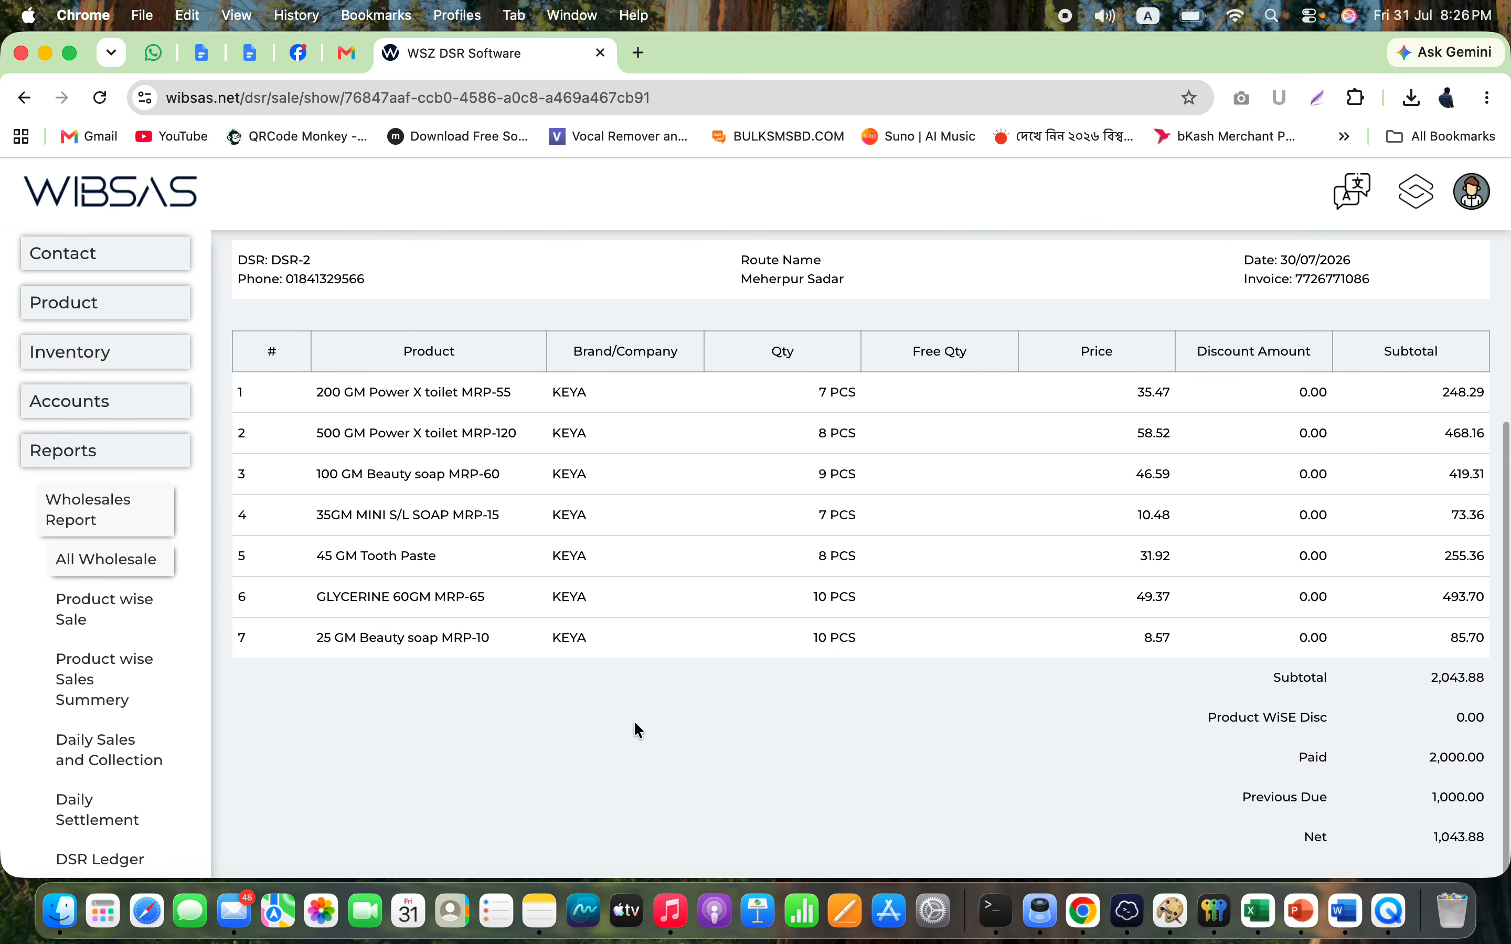
scroll(674, 704, up, 4)
scroll(810, 709, down, 1)
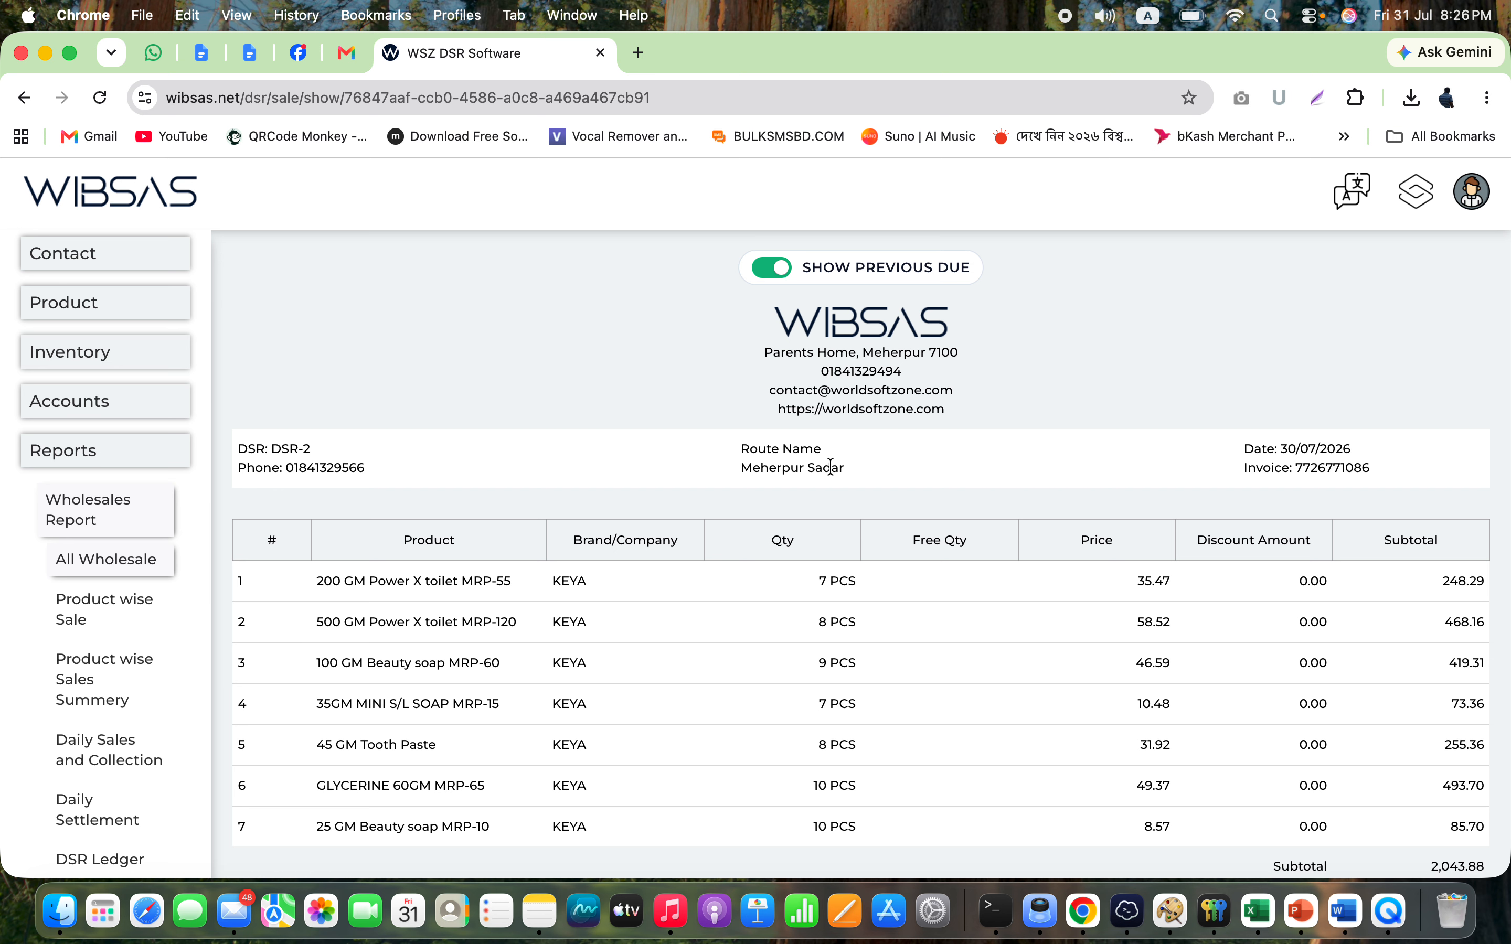
click(129, 562)
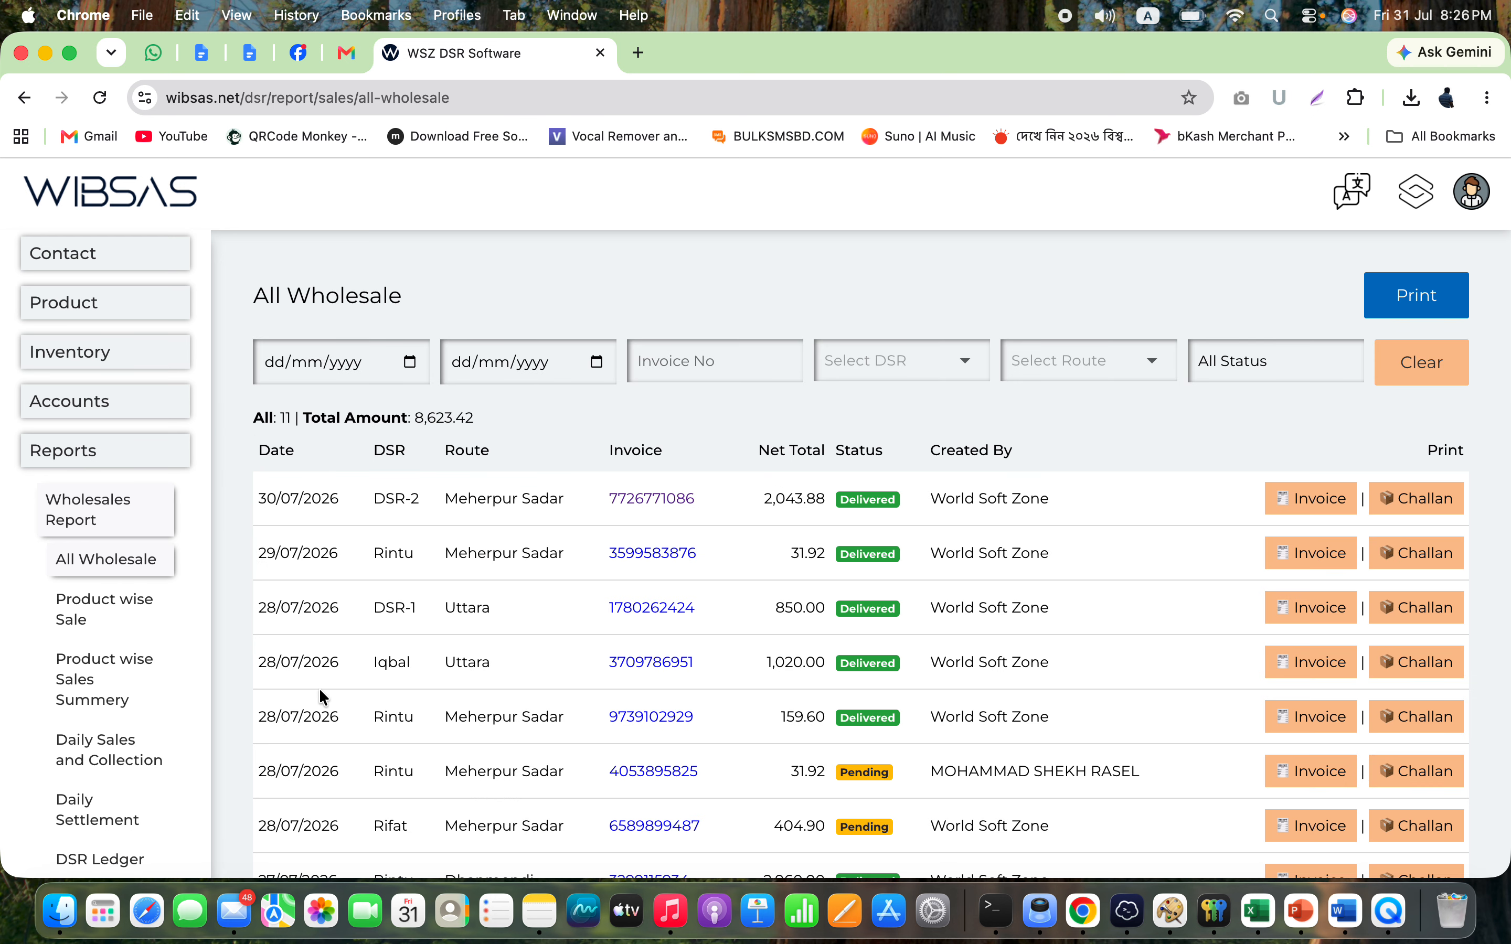
- Filter the wholesale report by the first listed DSR and the dates 01/07/2026 to 31/07/2026, and check the total amount
click(972, 368)
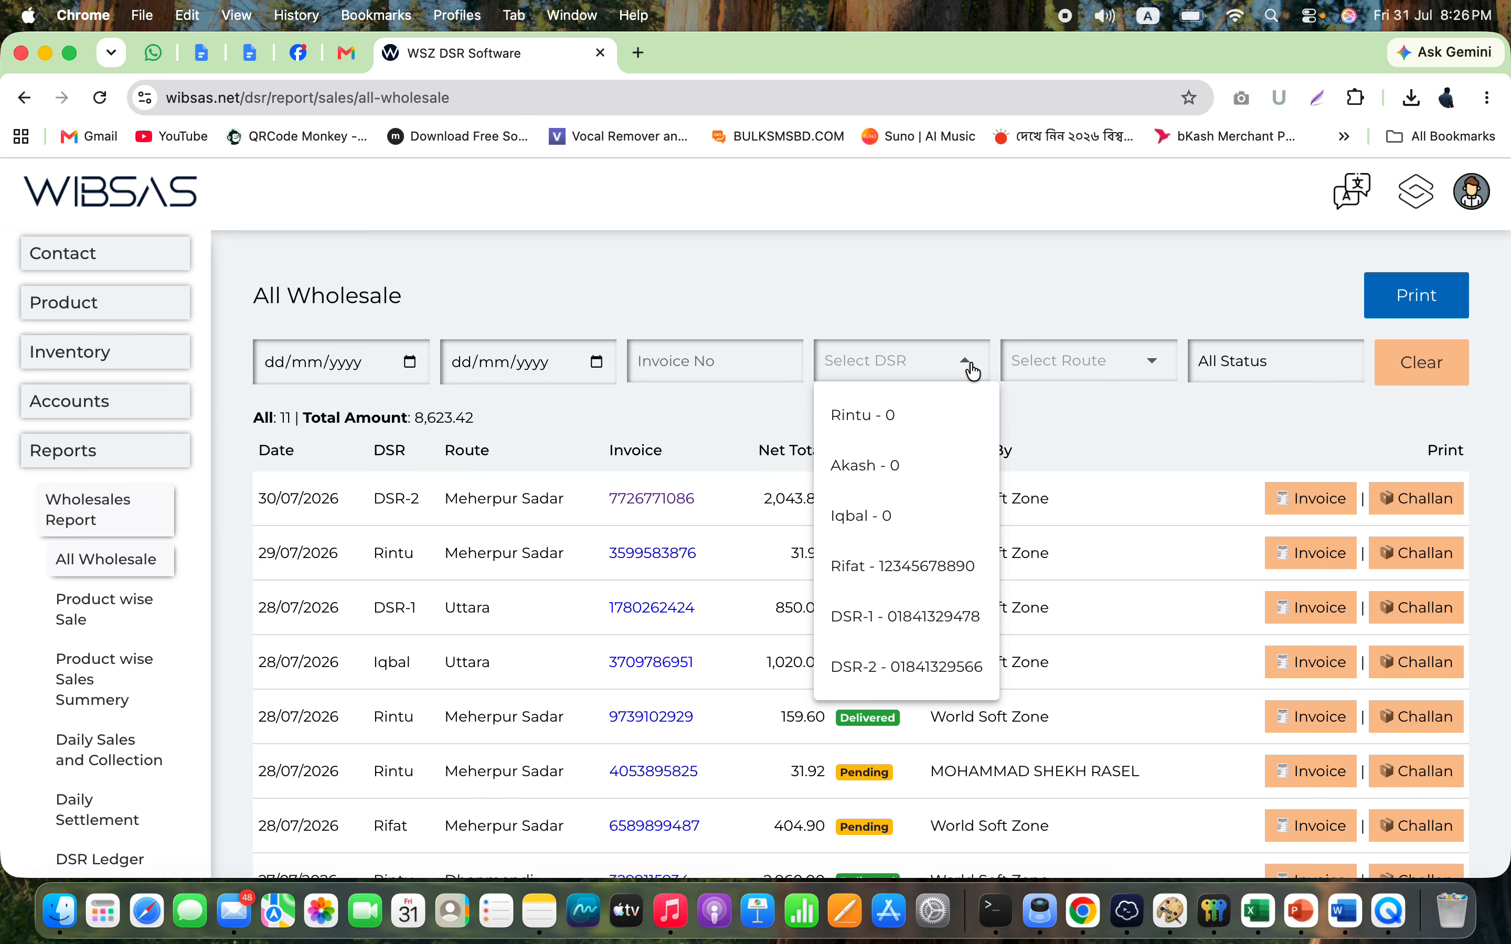
click(909, 419)
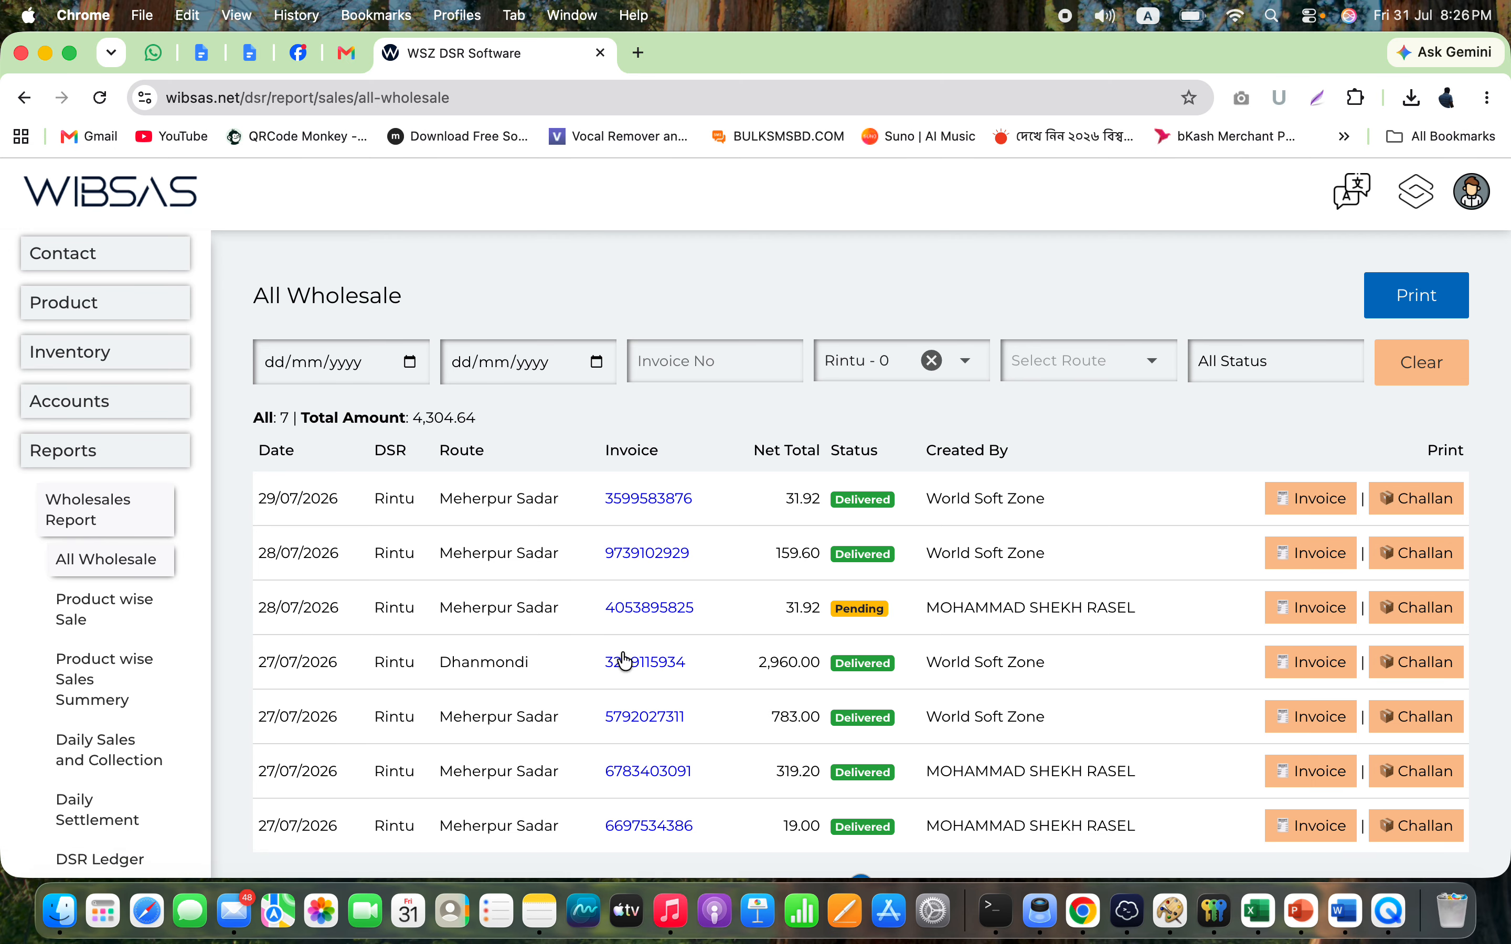
click(411, 363)
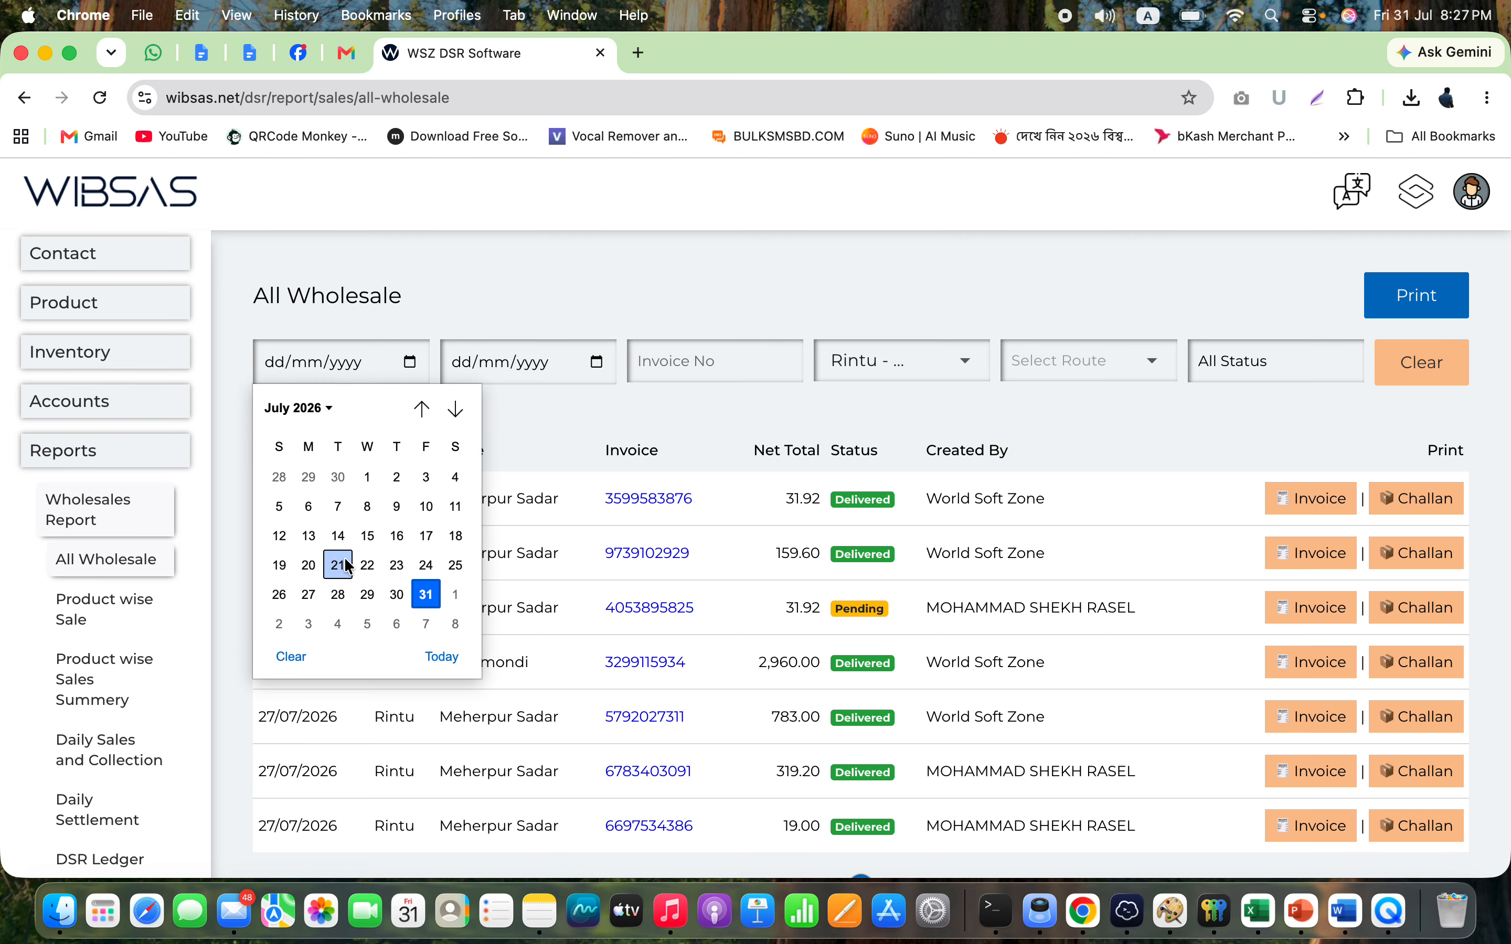
click(374, 478)
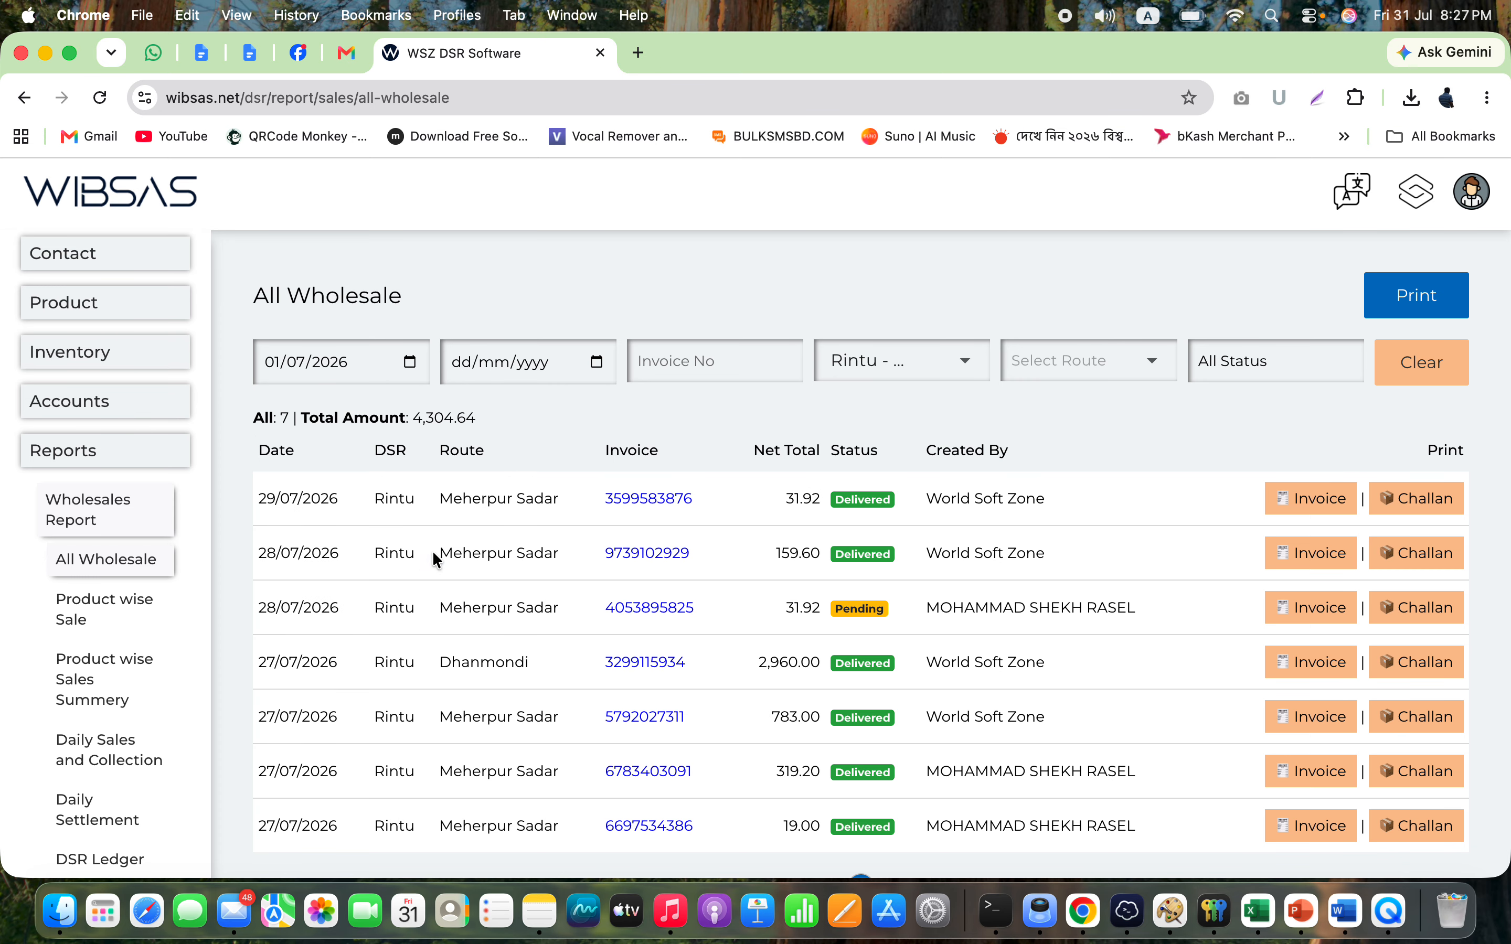
click(587, 362)
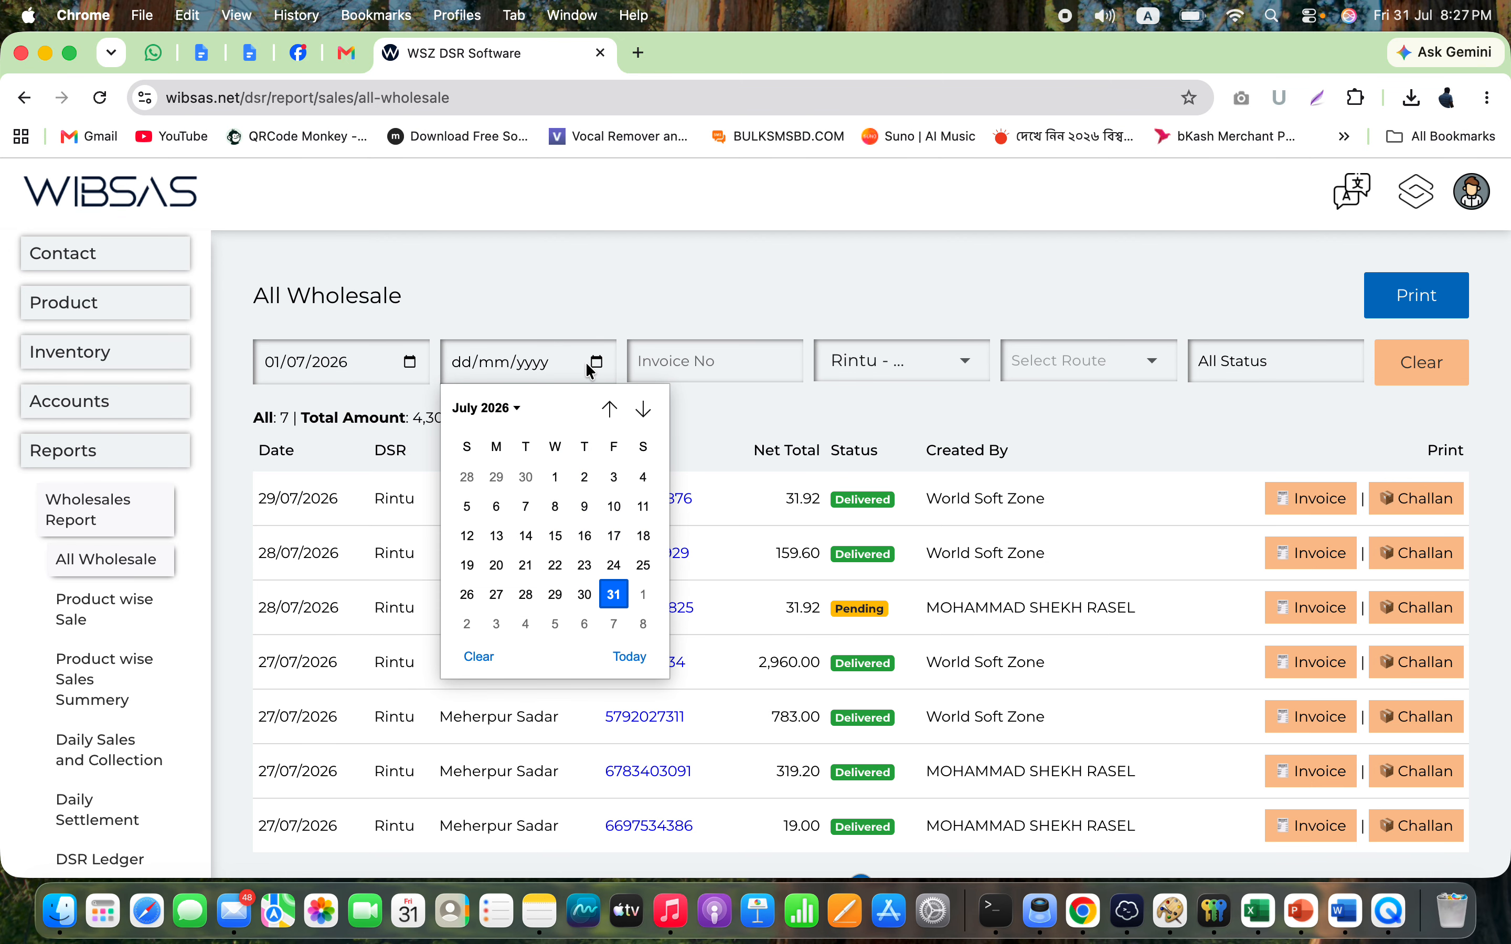
click(612, 597)
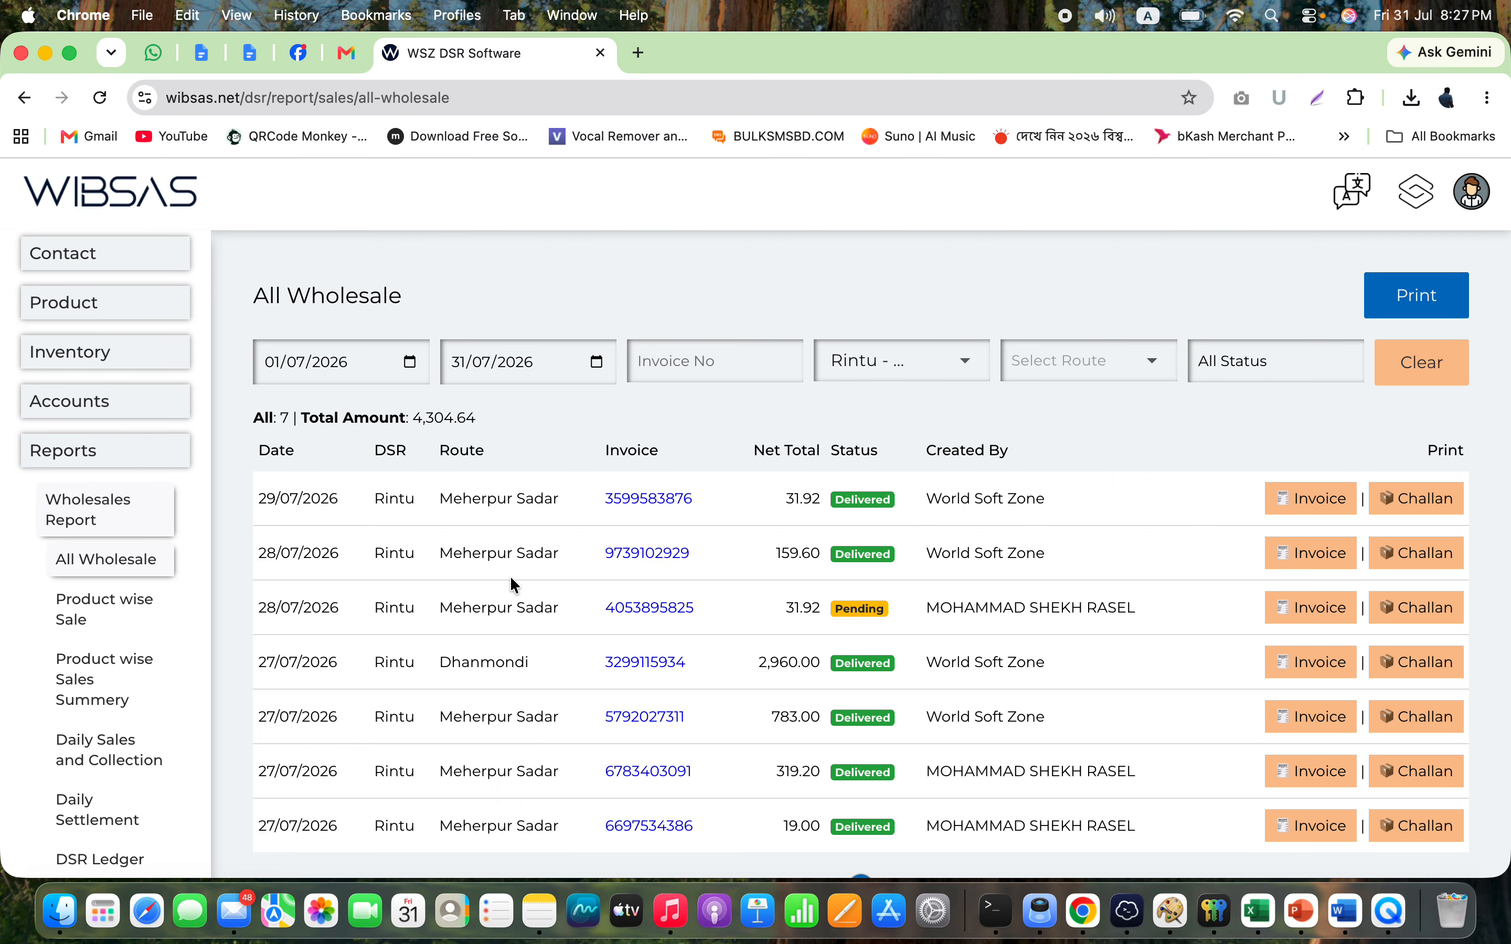
scroll(591, 673, down, 3)
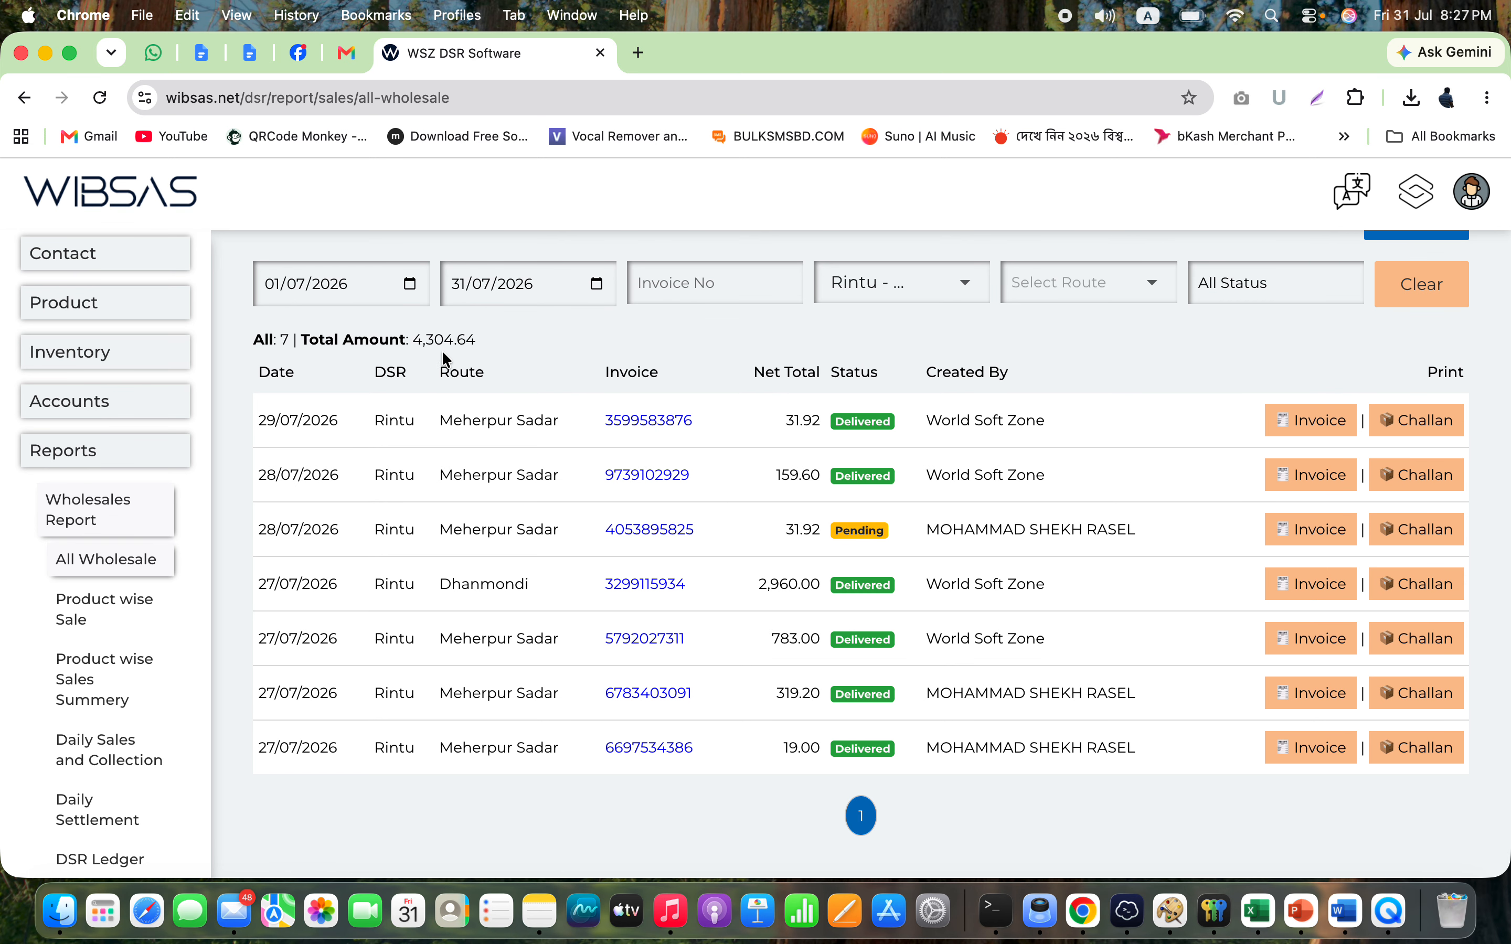
drag(482, 341, 410, 340)
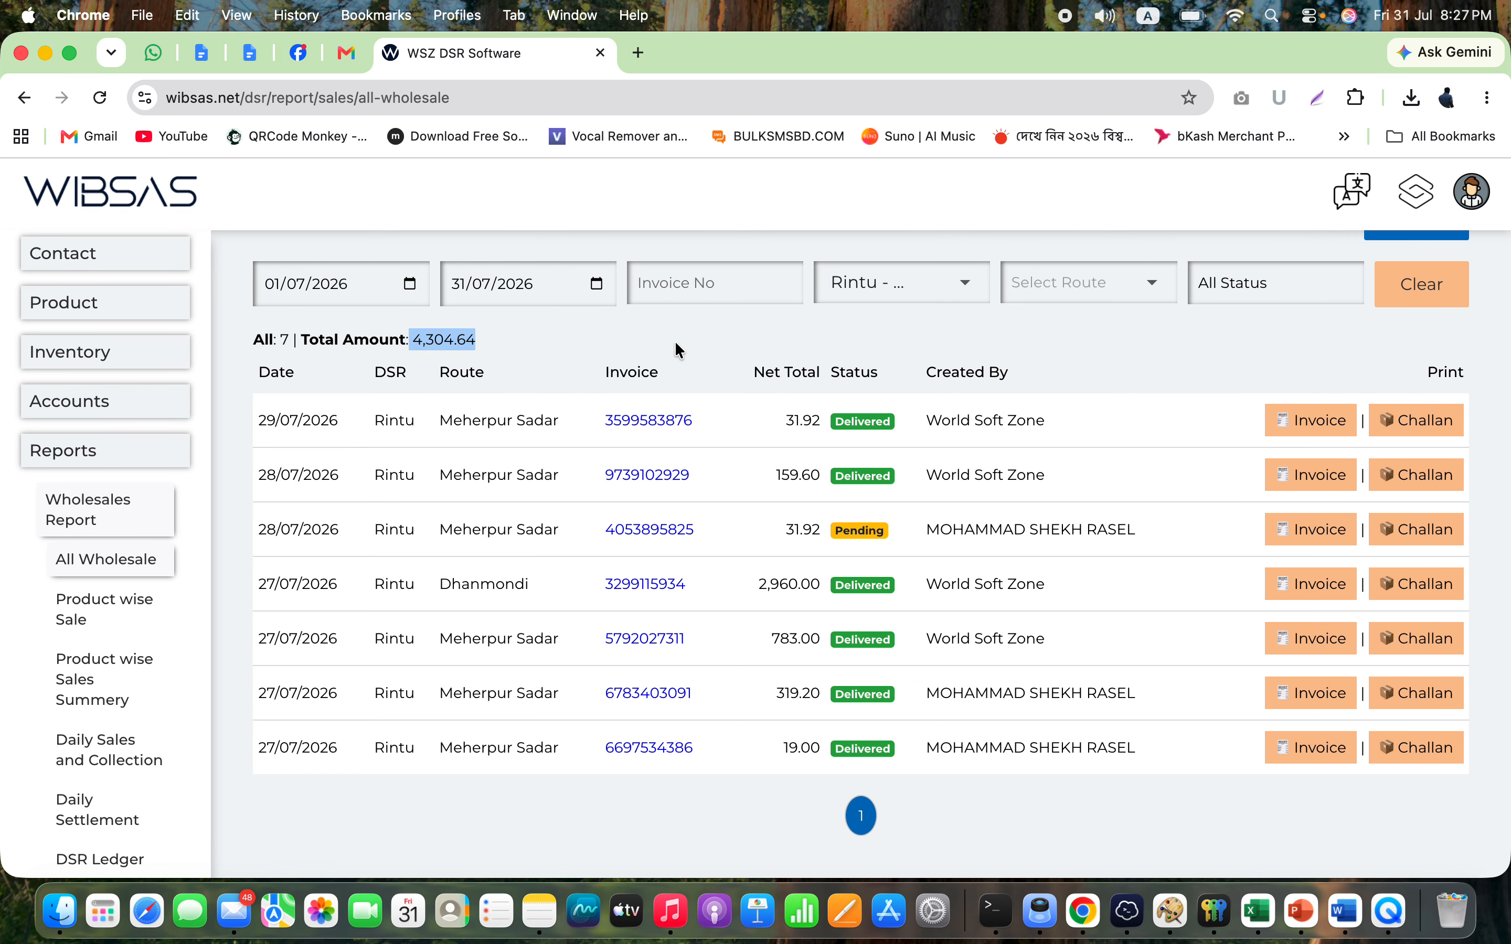
- Replace the DSR filter with the route Uttara and check the filtered total amount
click(930, 283)
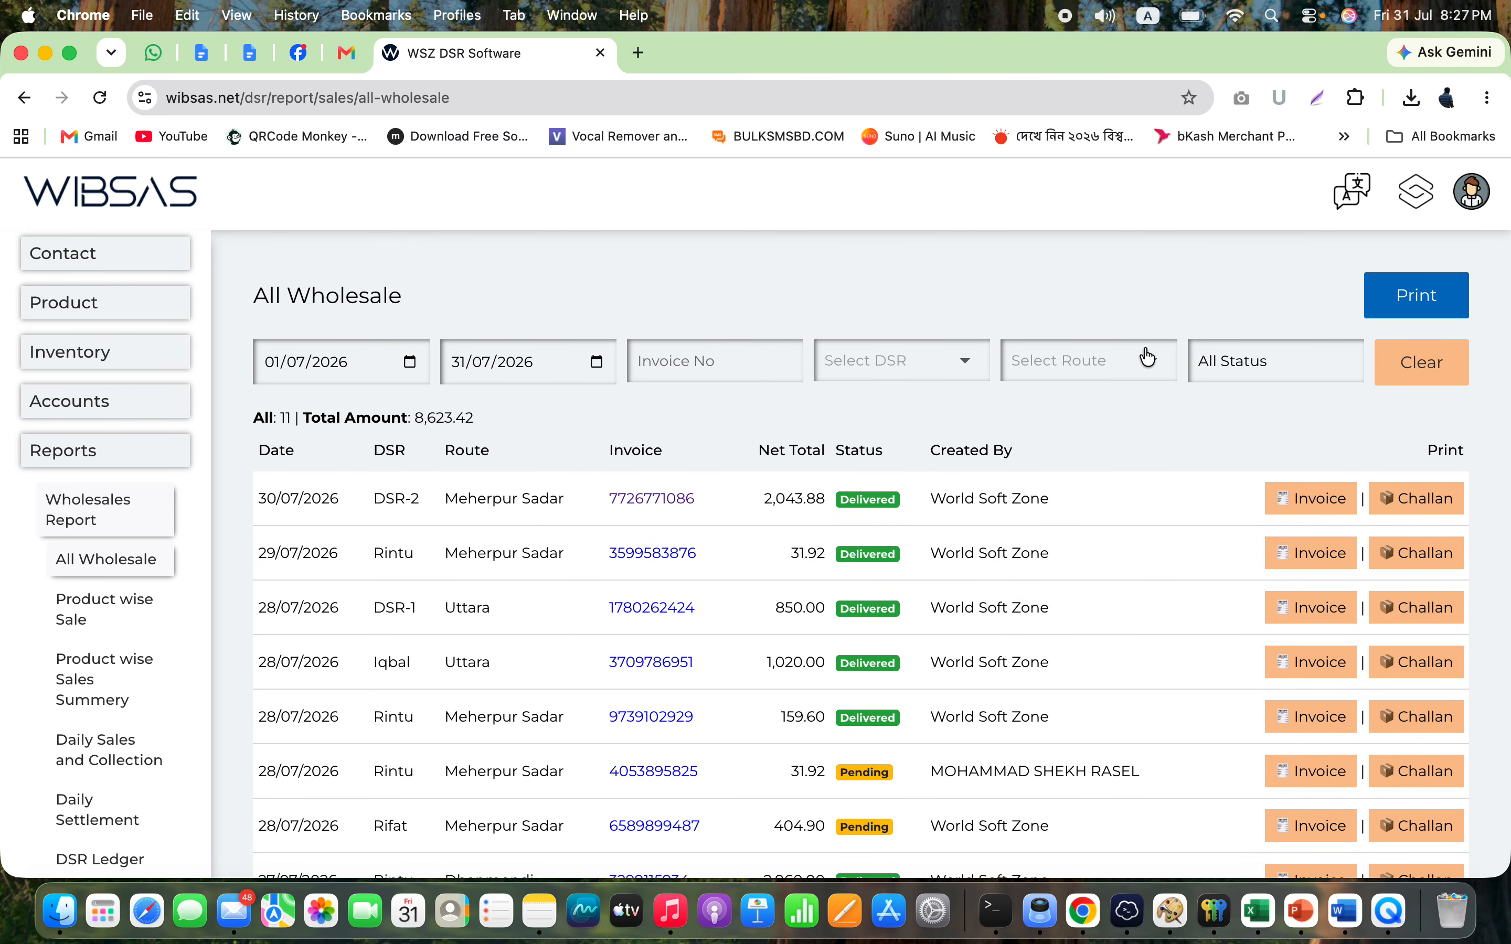
click(1154, 367)
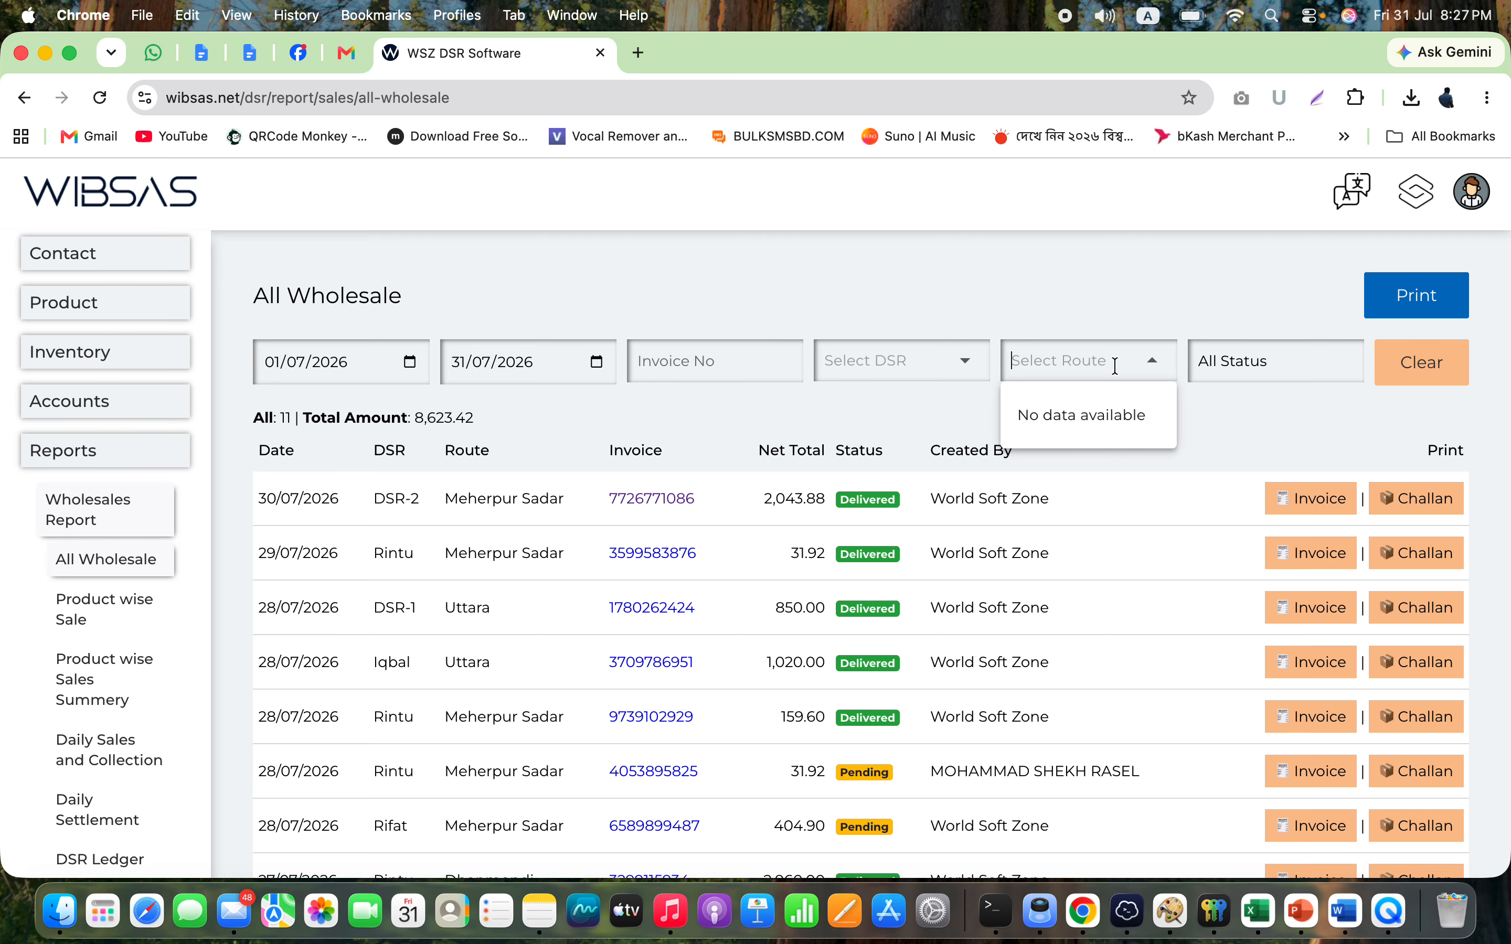
text(utt)
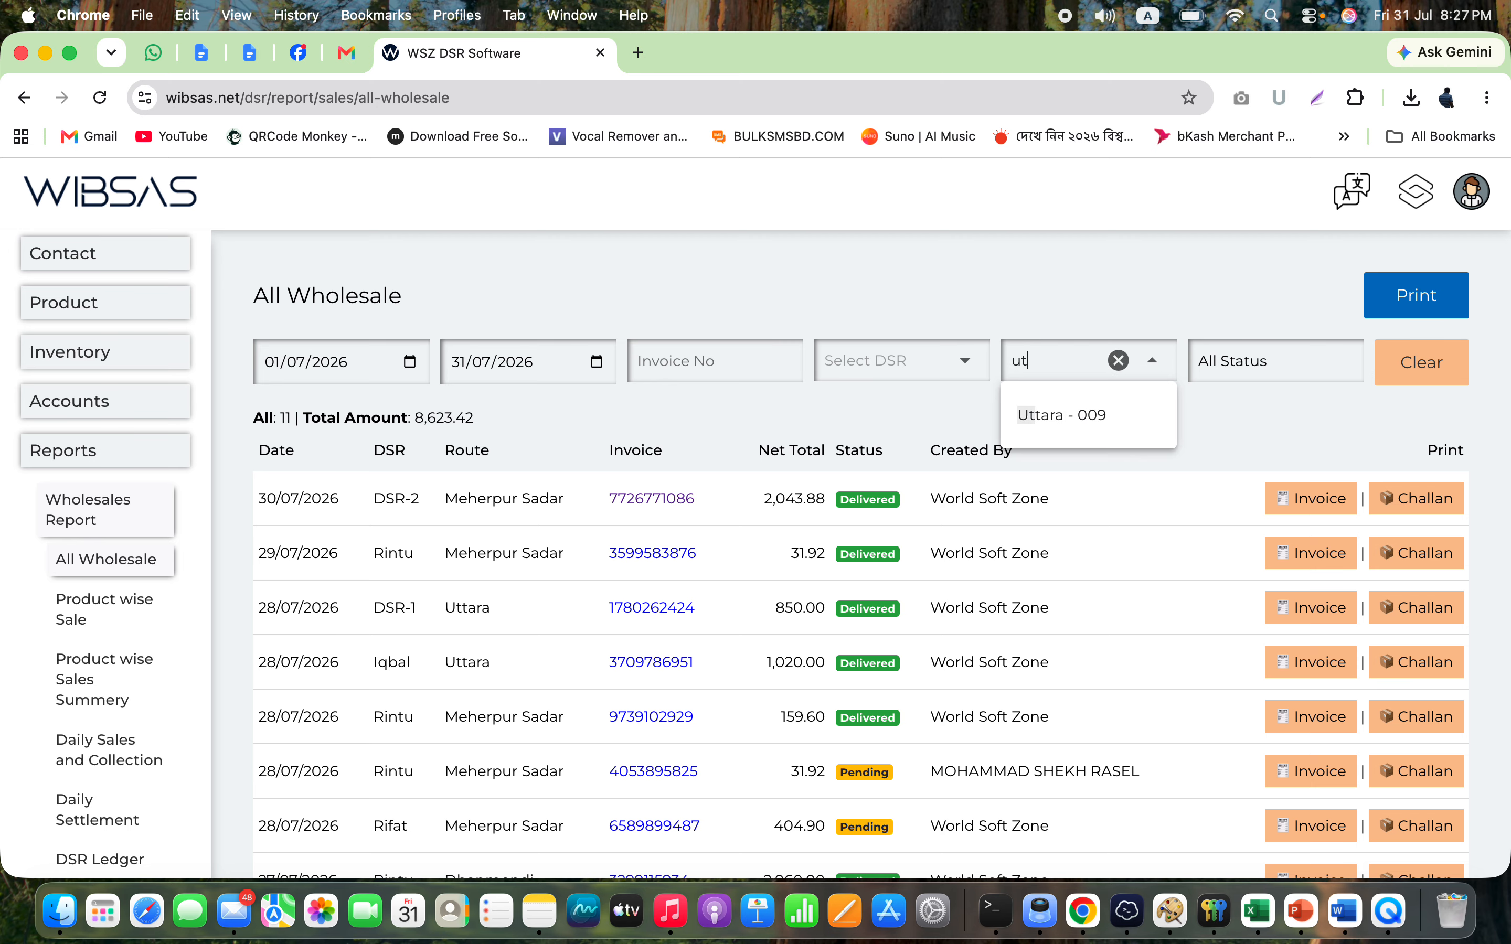
click(1083, 412)
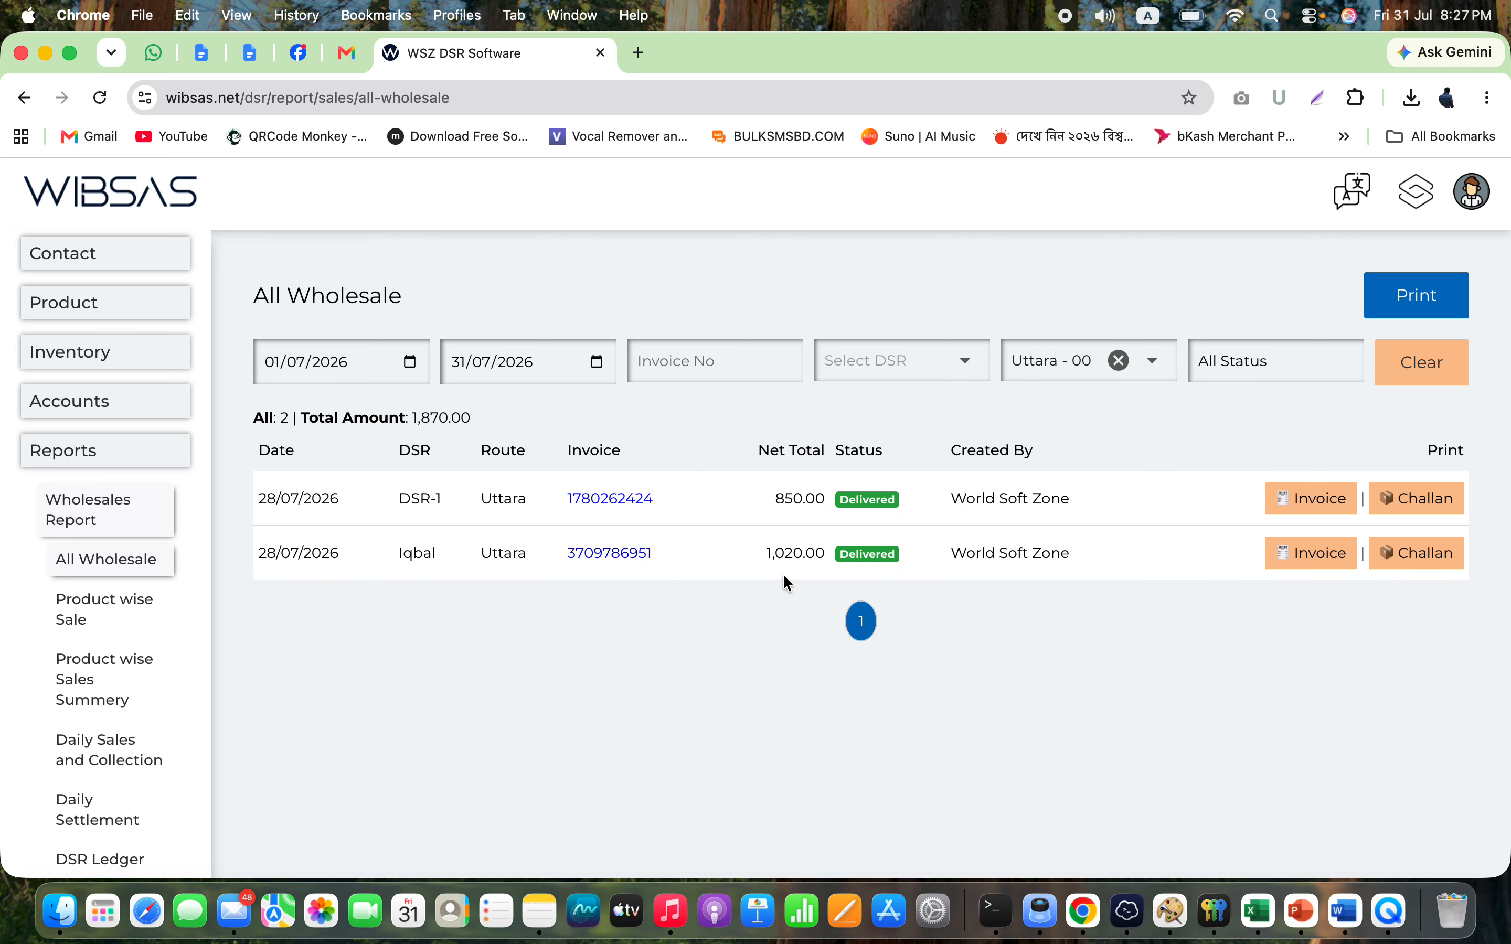
drag(482, 419, 418, 420)
- Narrow the Uttara results to DSR-1, and clear all filters of the wholesale report
click(1129, 379)
click(967, 362)
click(902, 624)
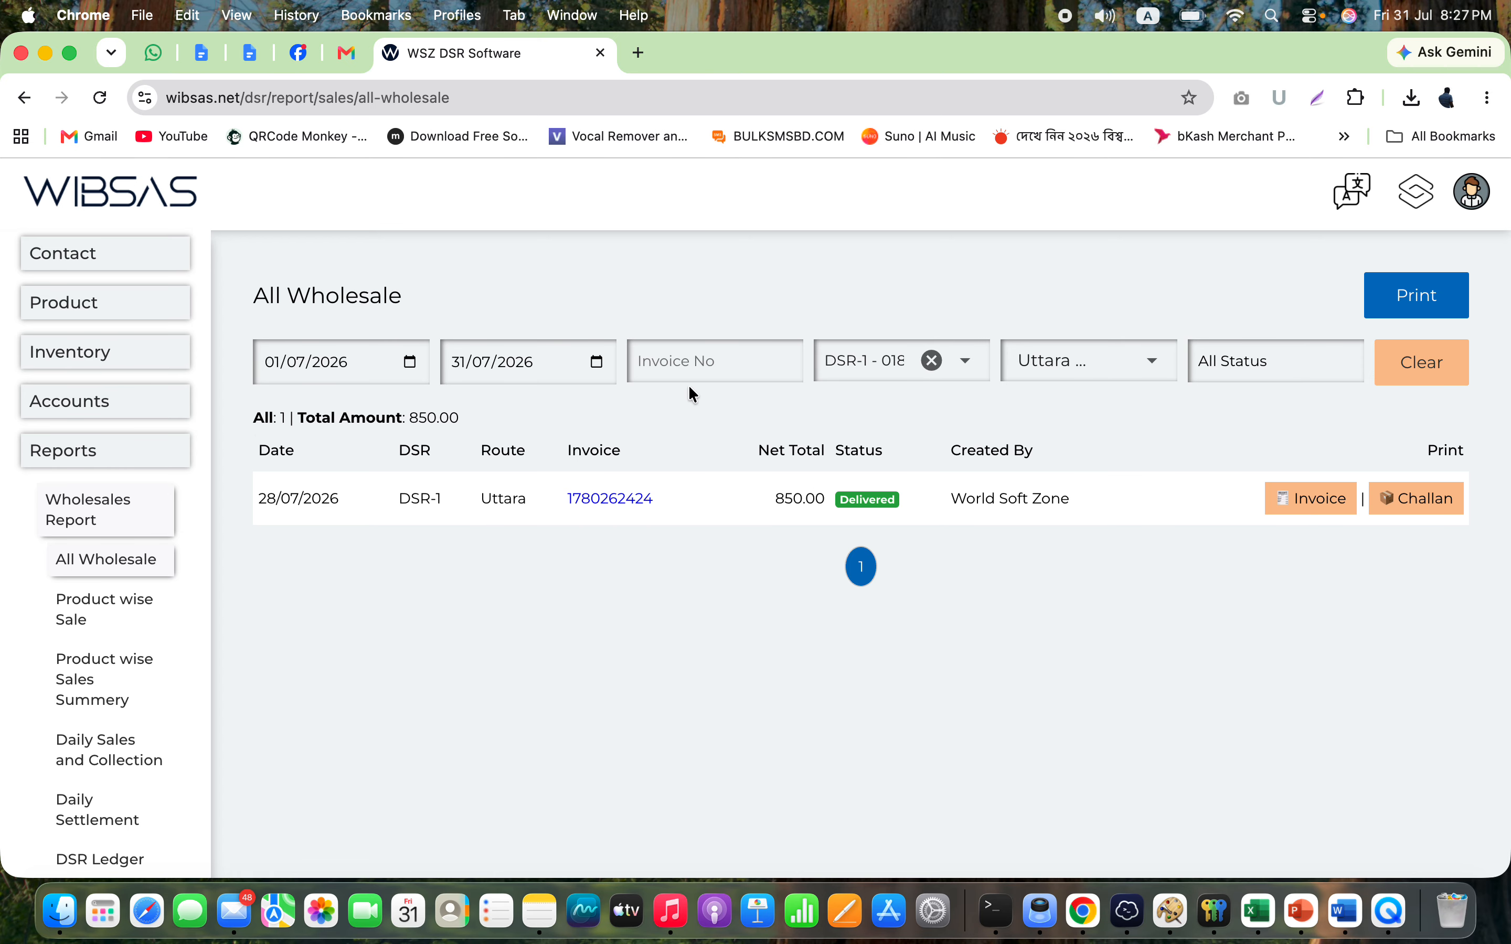
click(1432, 368)
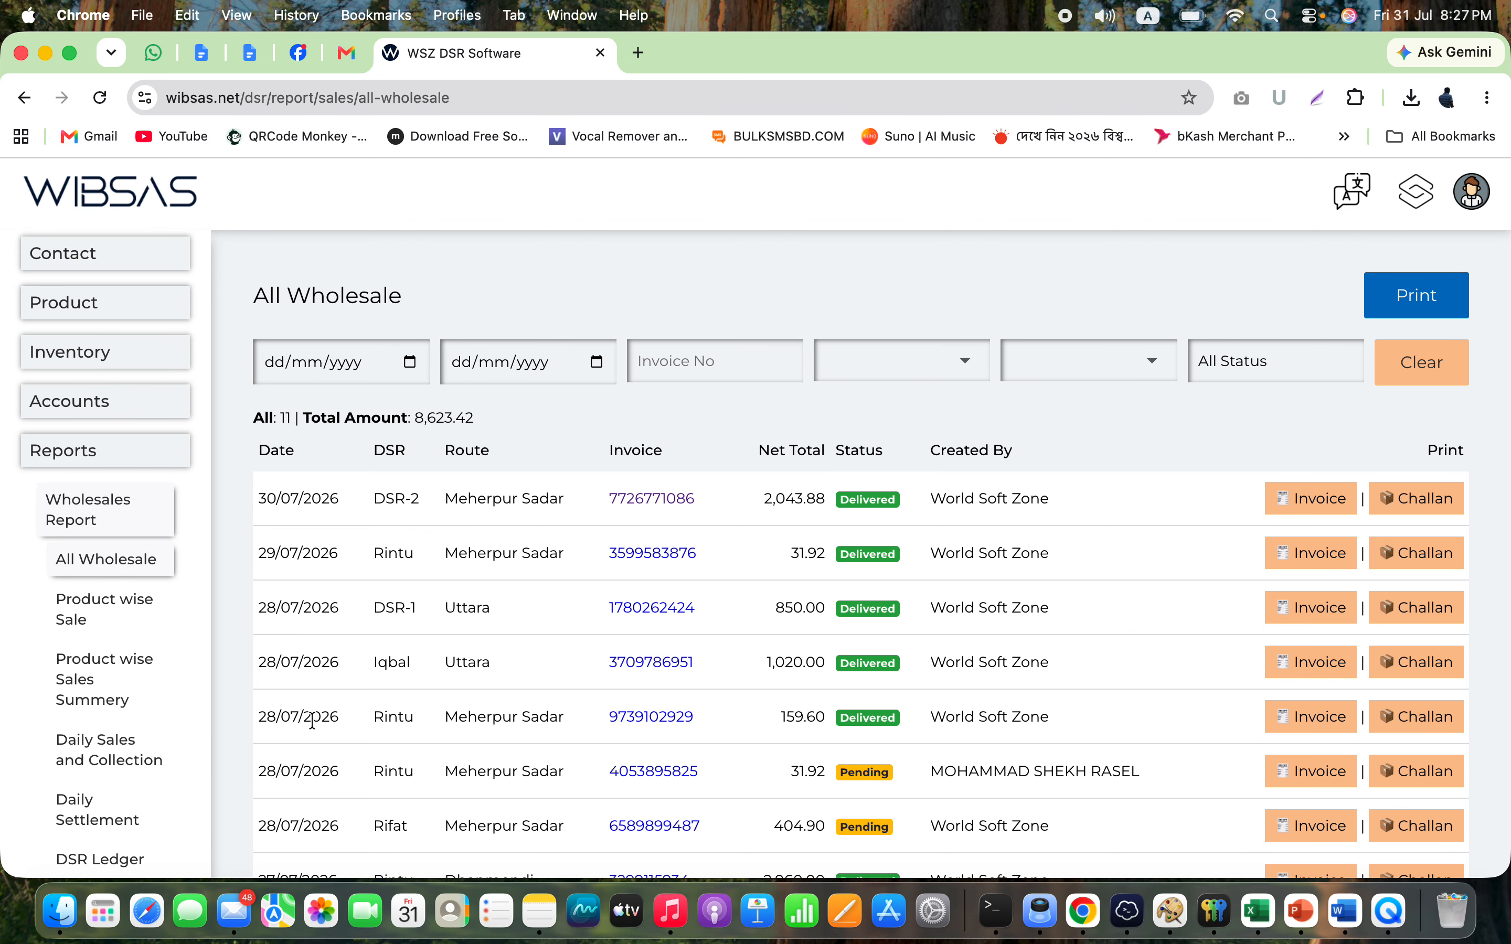
- Open the Product wise Sale report and filter it by the brand Company-02
click(148, 628)
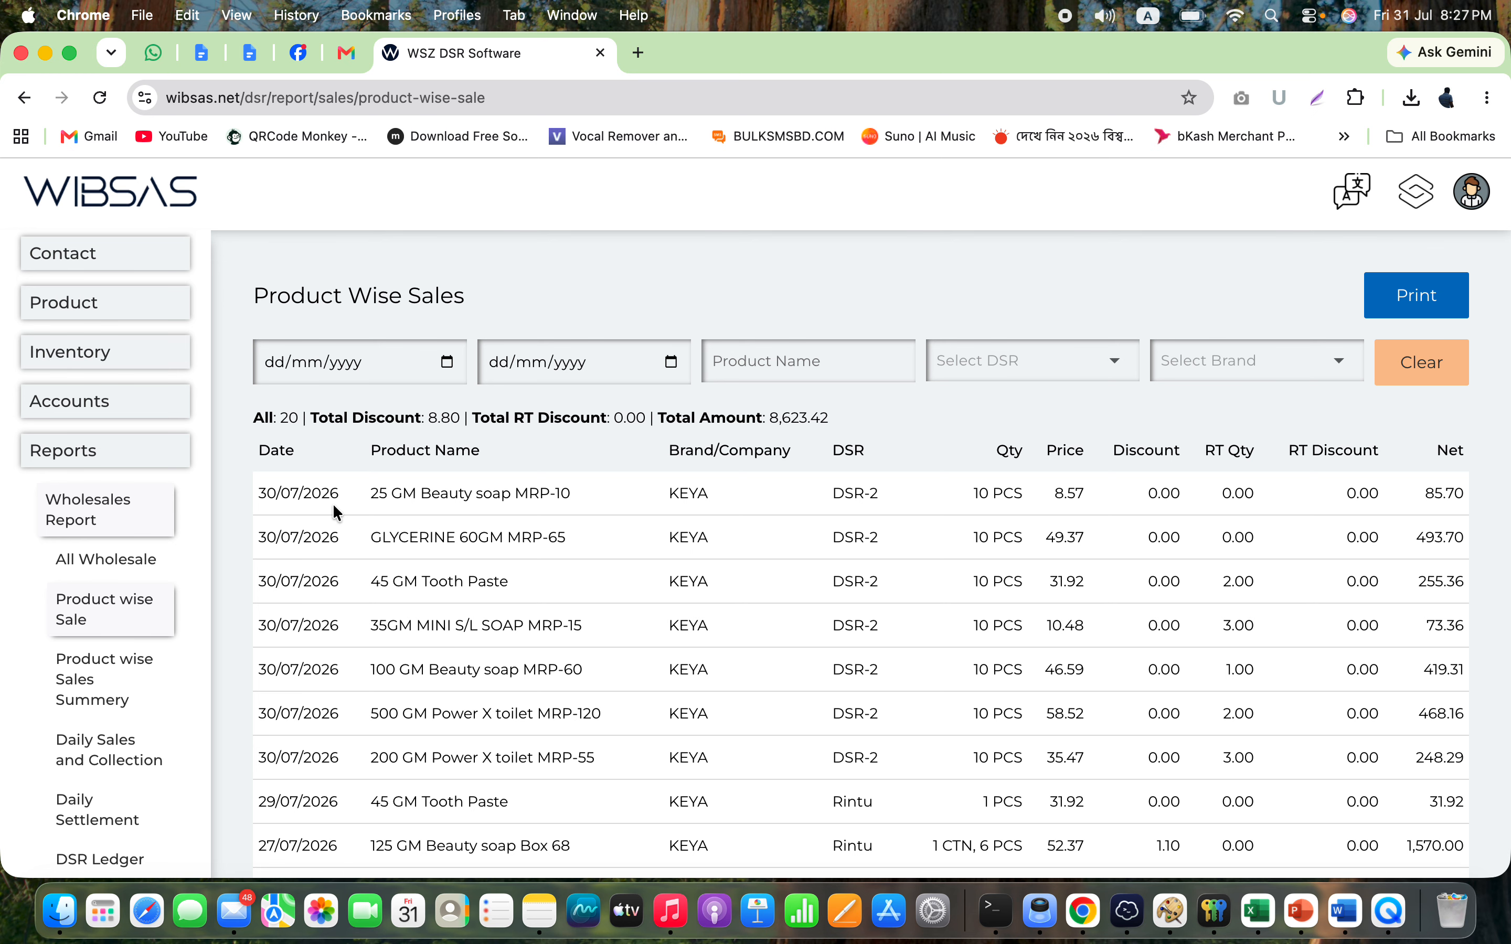
click(1057, 377)
click(1260, 365)
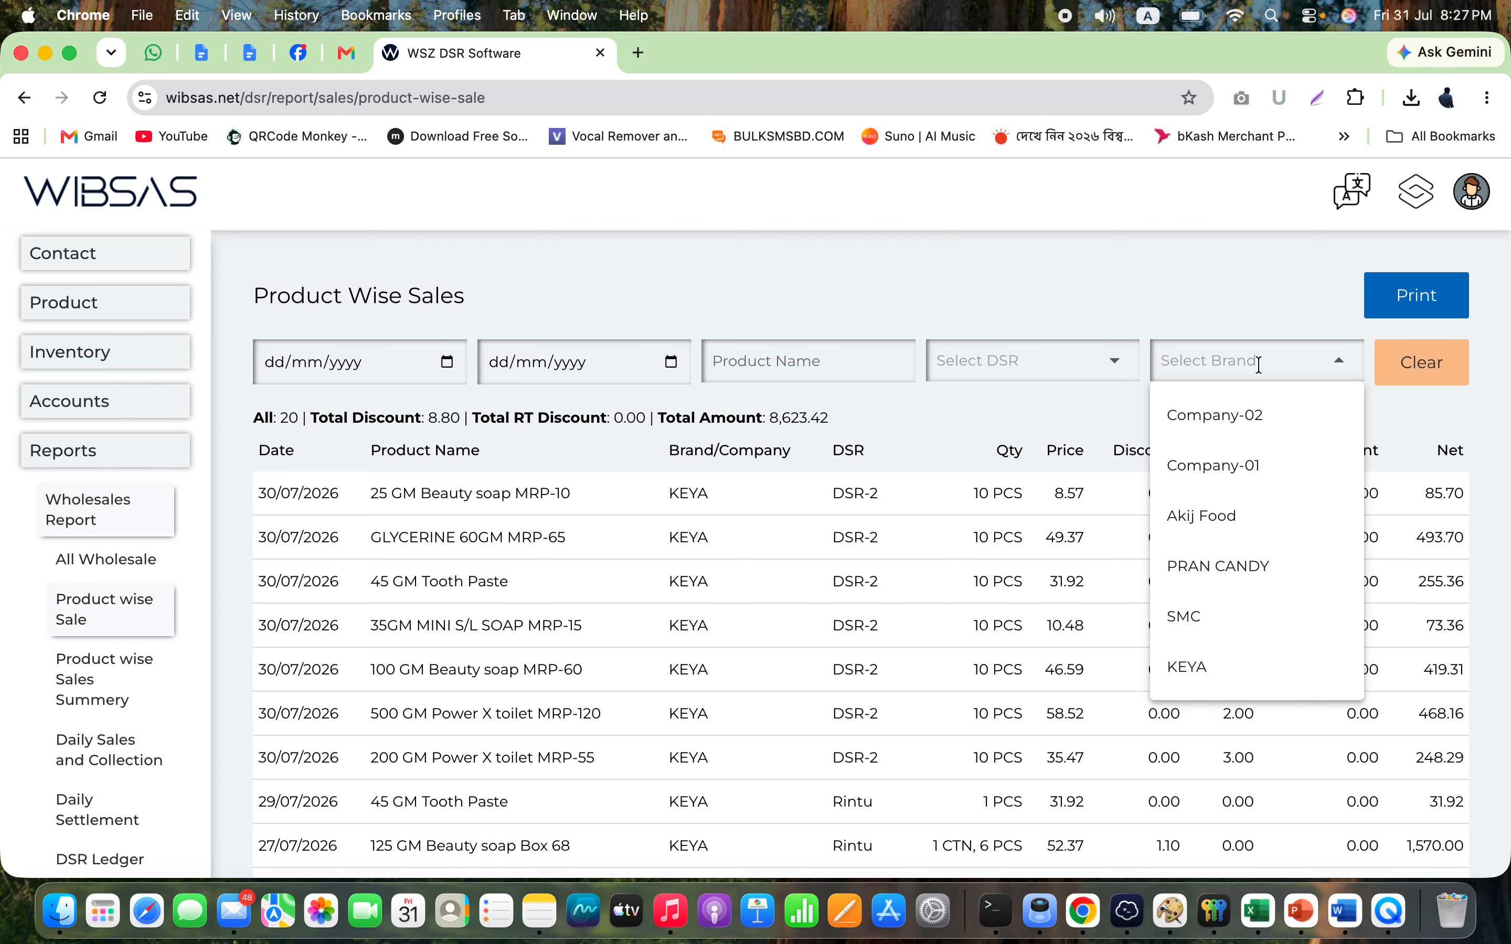
click(1229, 416)
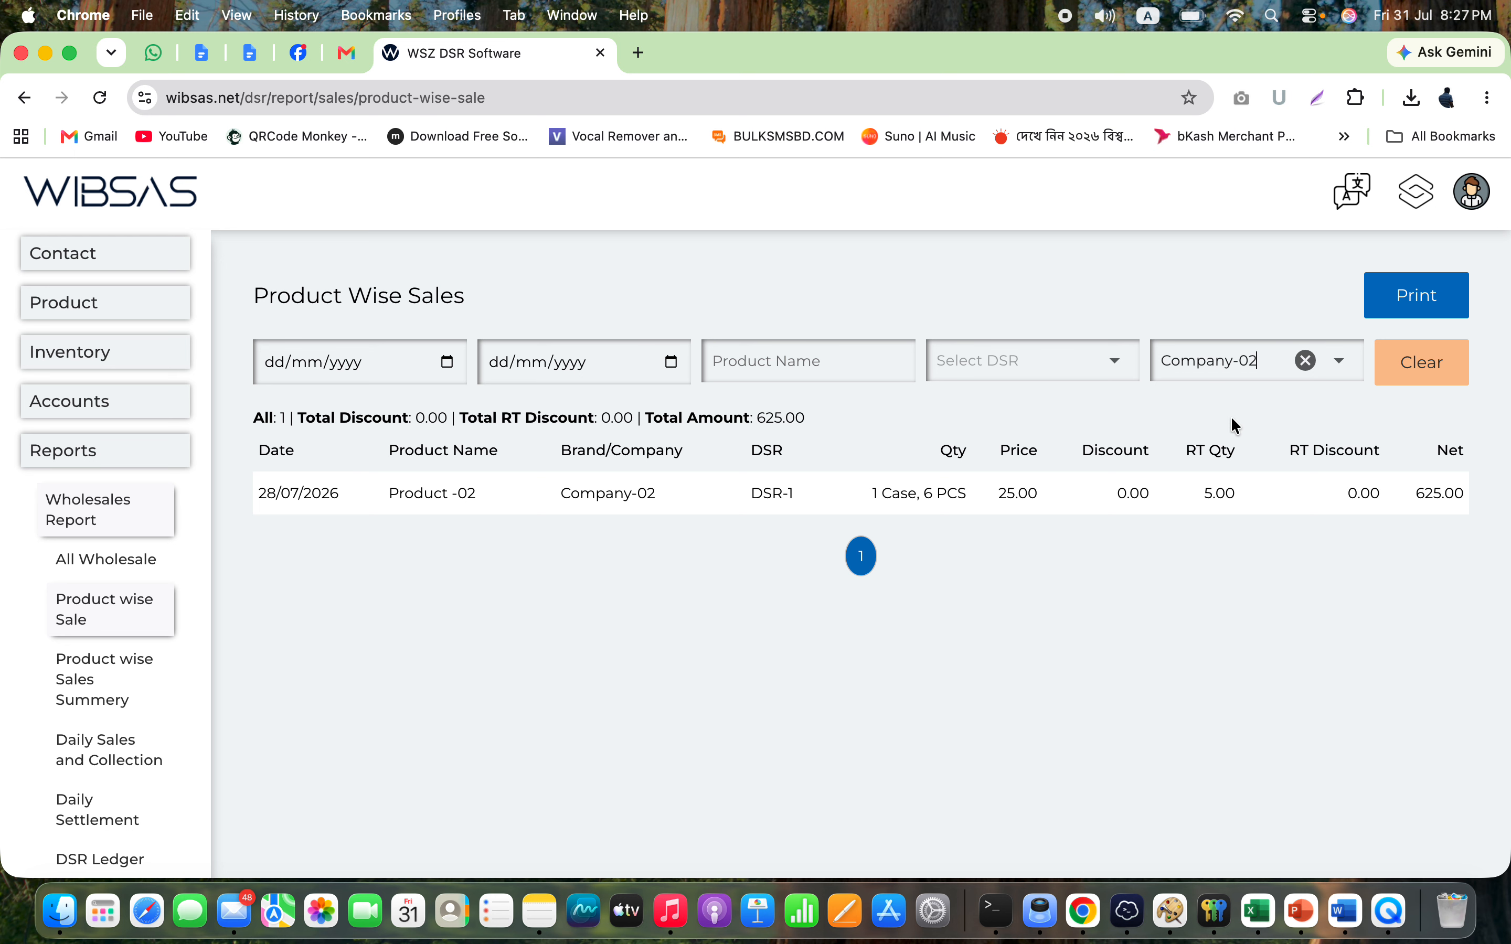
- Remove the brand filter and examine the product wise sales report's summary totals and individual product rows
click(1305, 361)
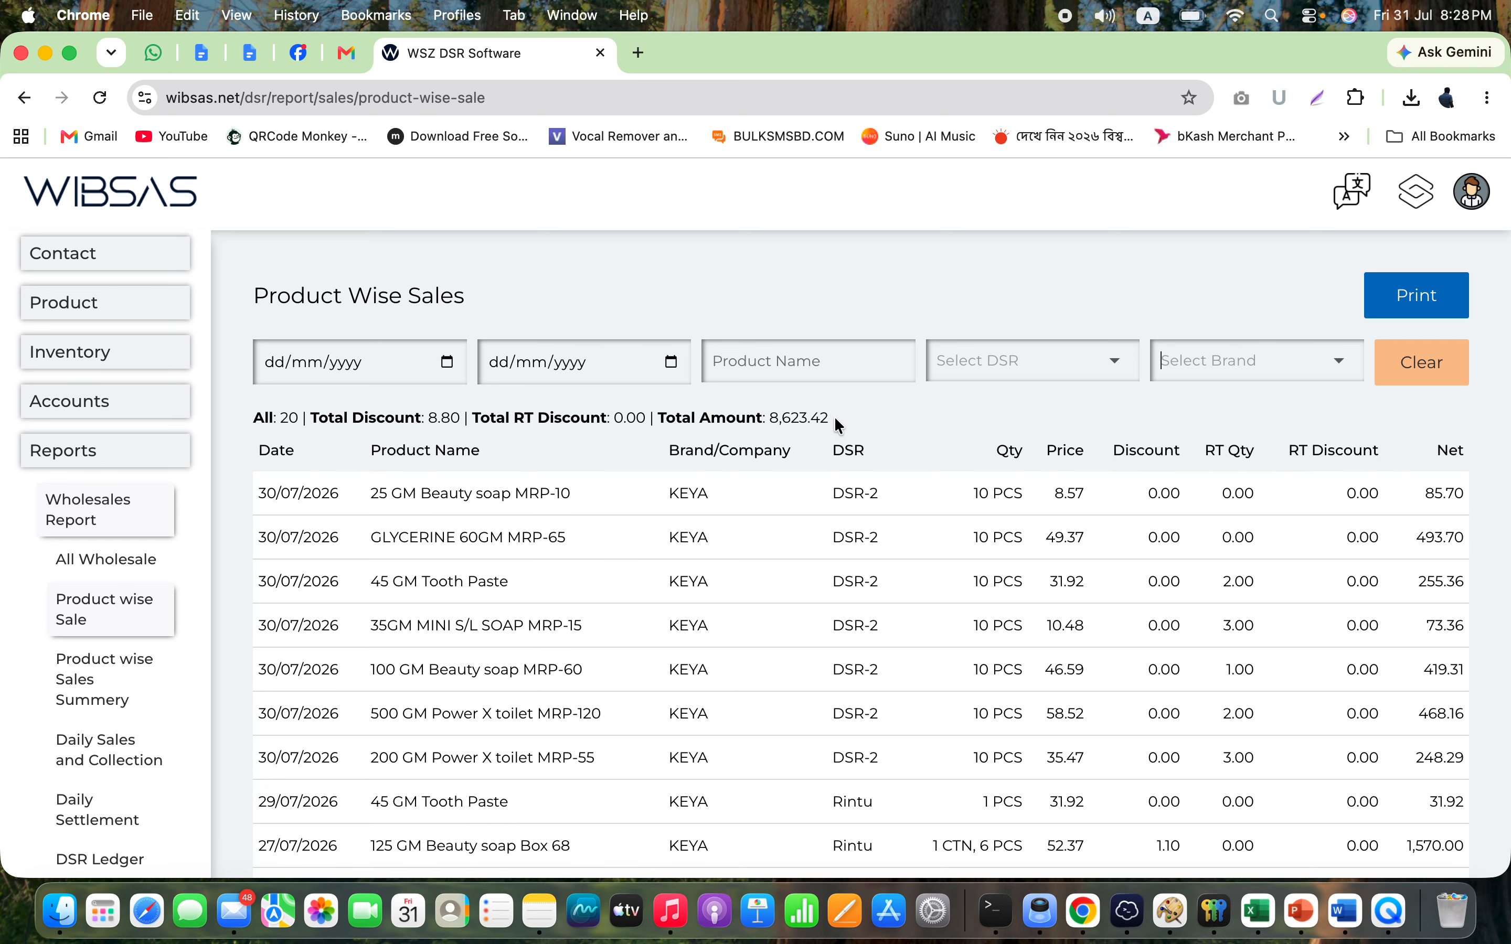
drag(835, 417, 266, 420)
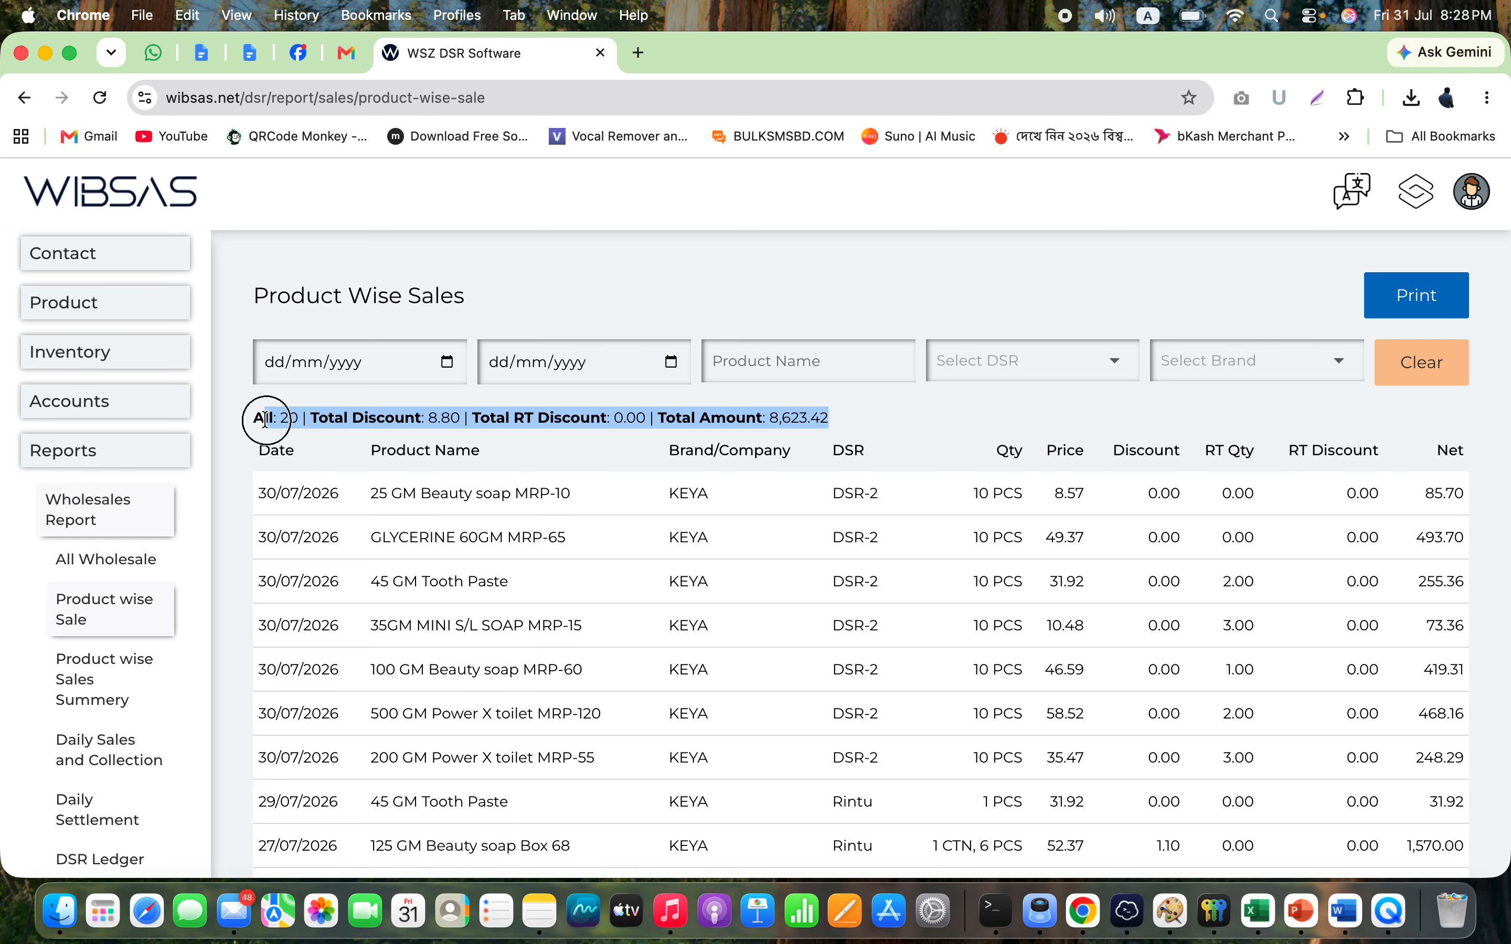
double_click(802, 417)
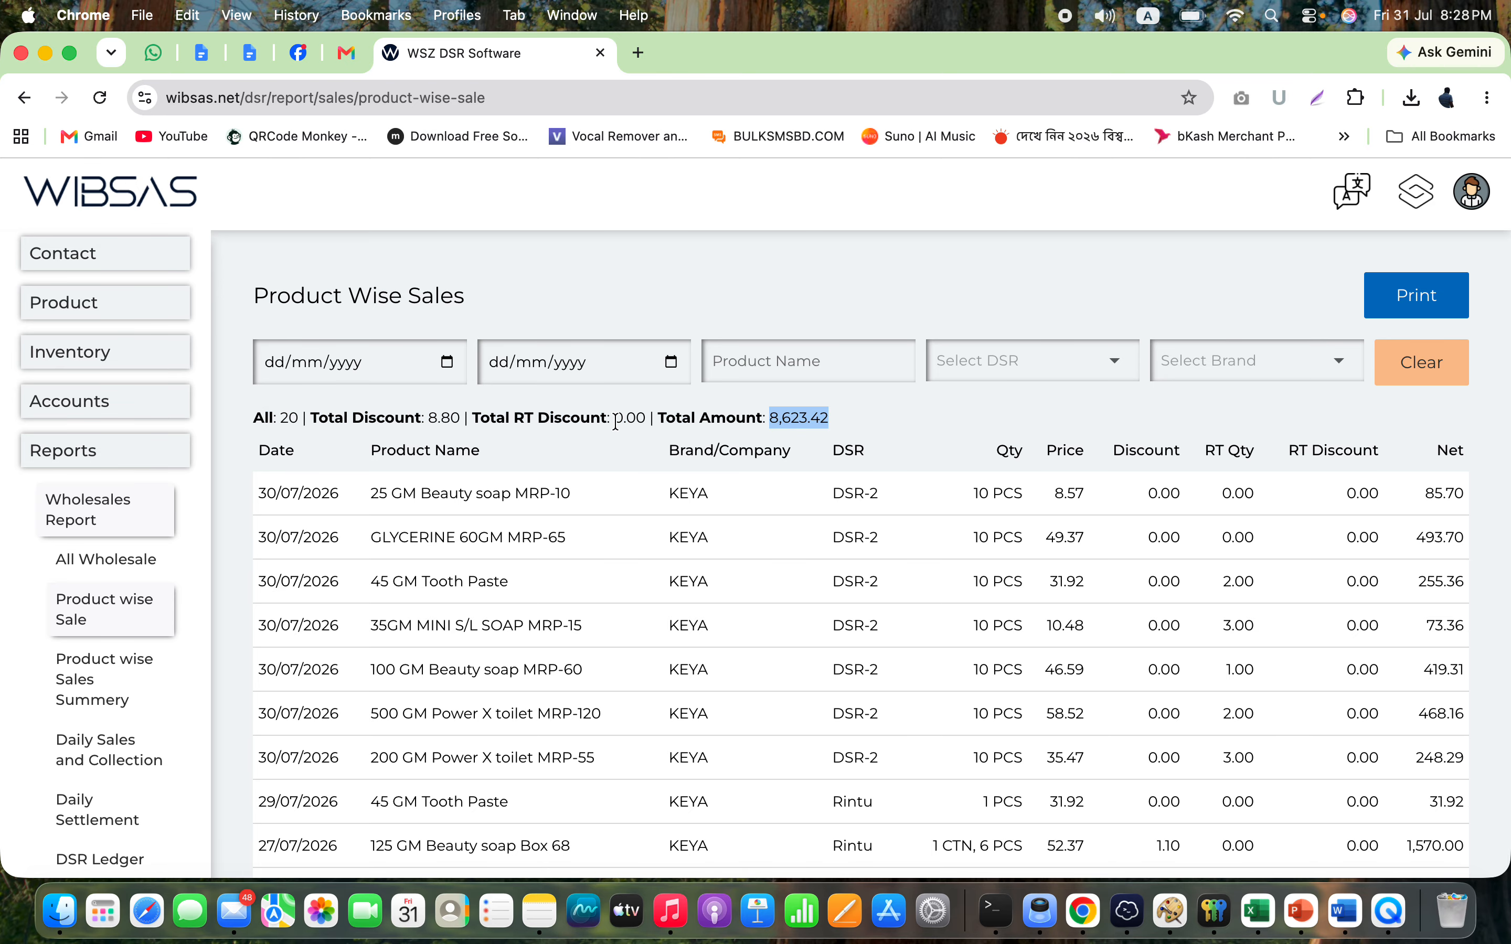
triple_click(615, 418)
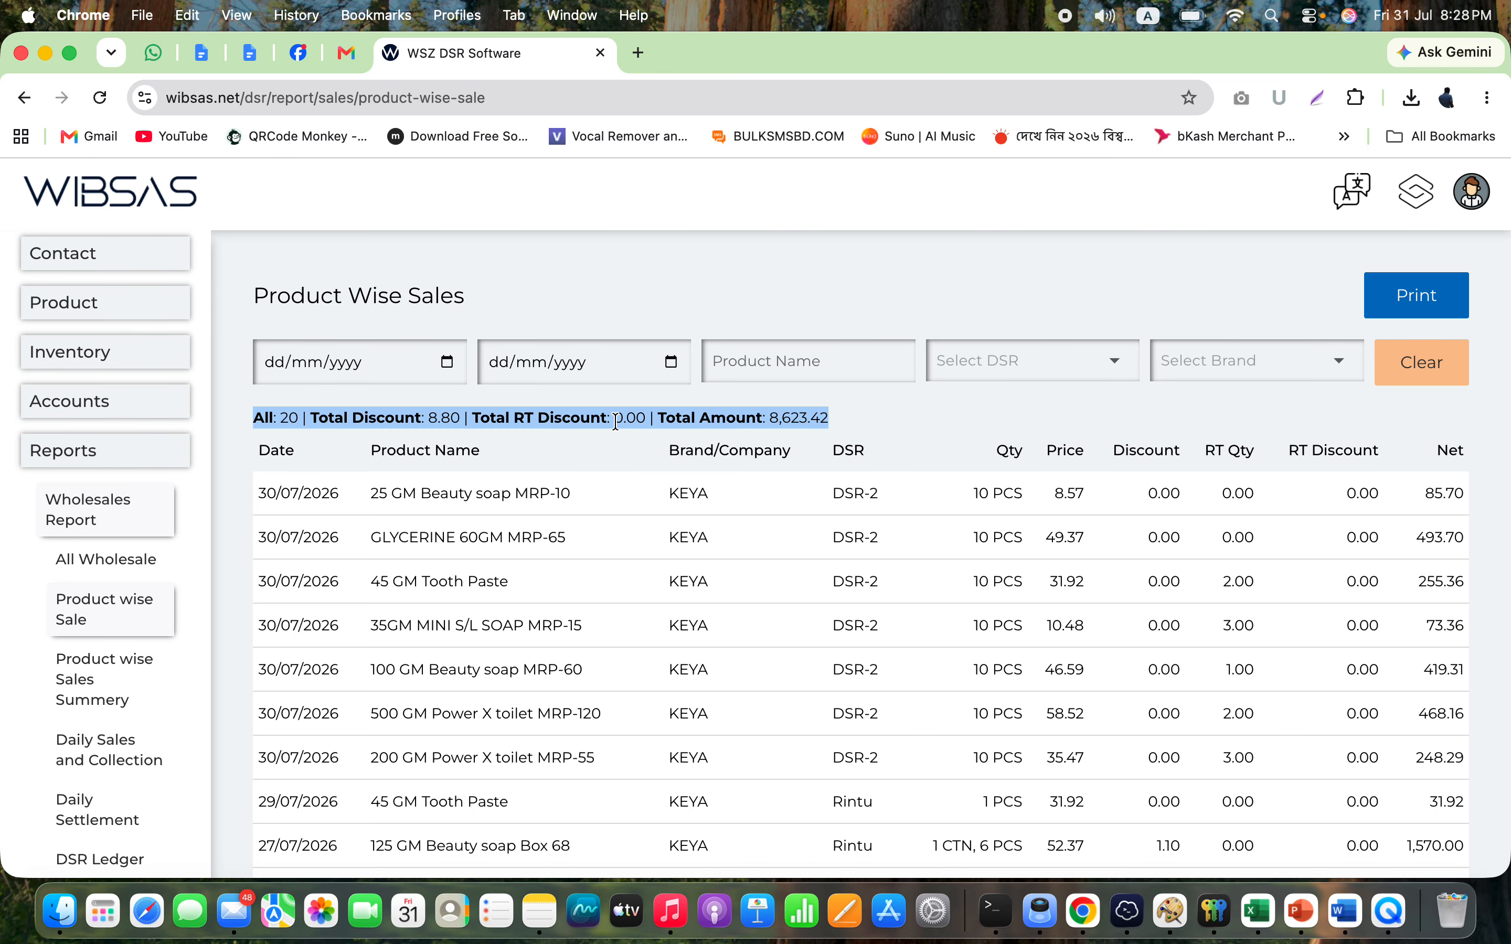
click(321, 499)
drag(576, 493, 388, 493)
click(1071, 427)
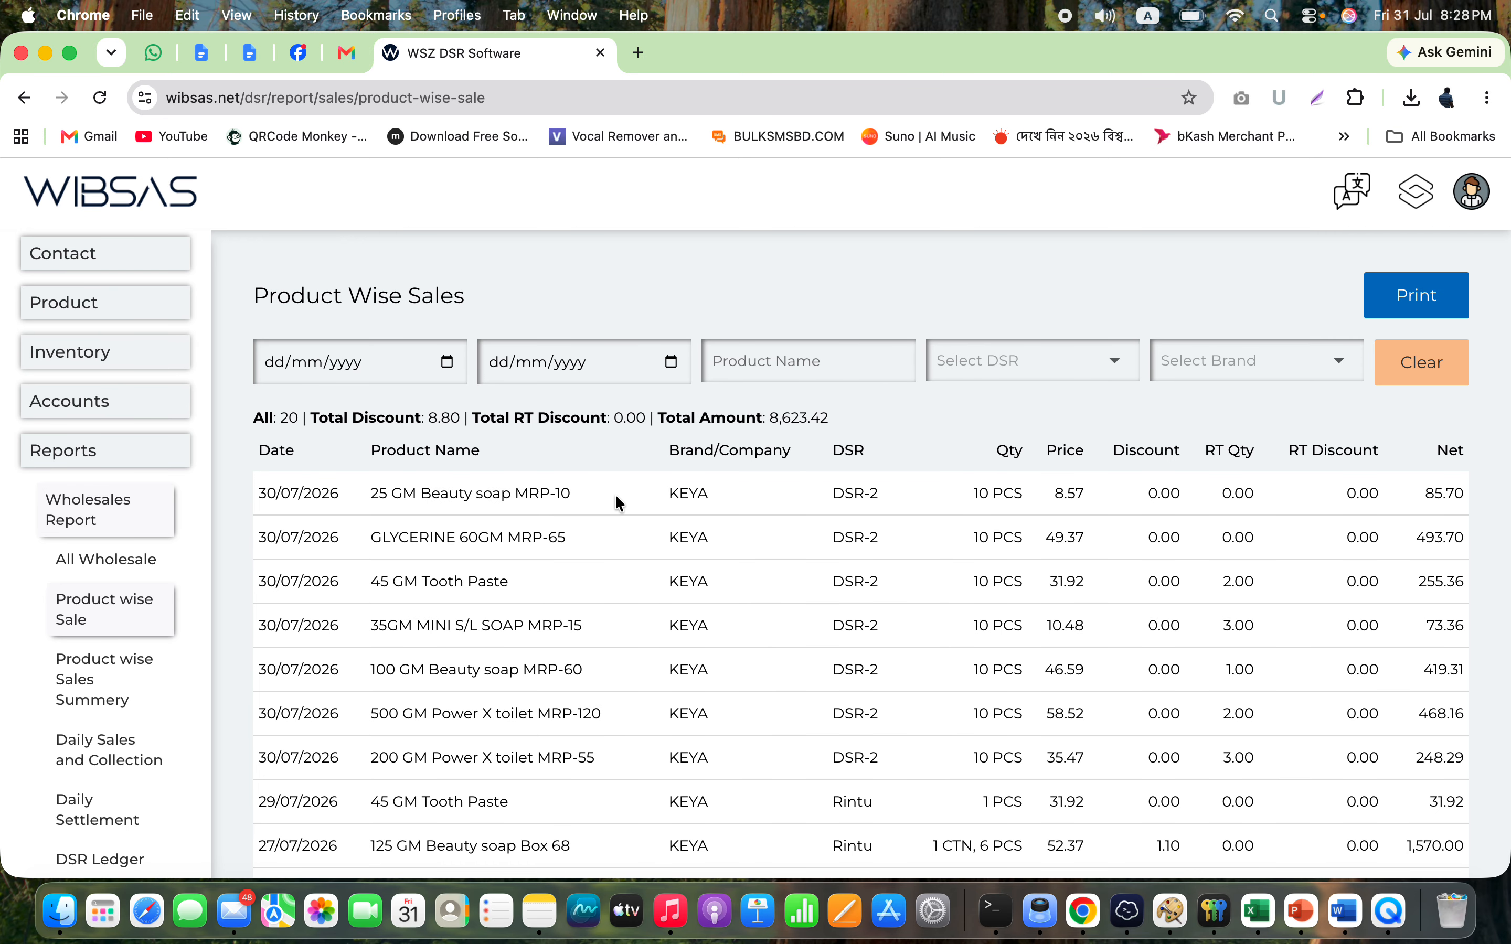
scroll(420, 682, down, 5)
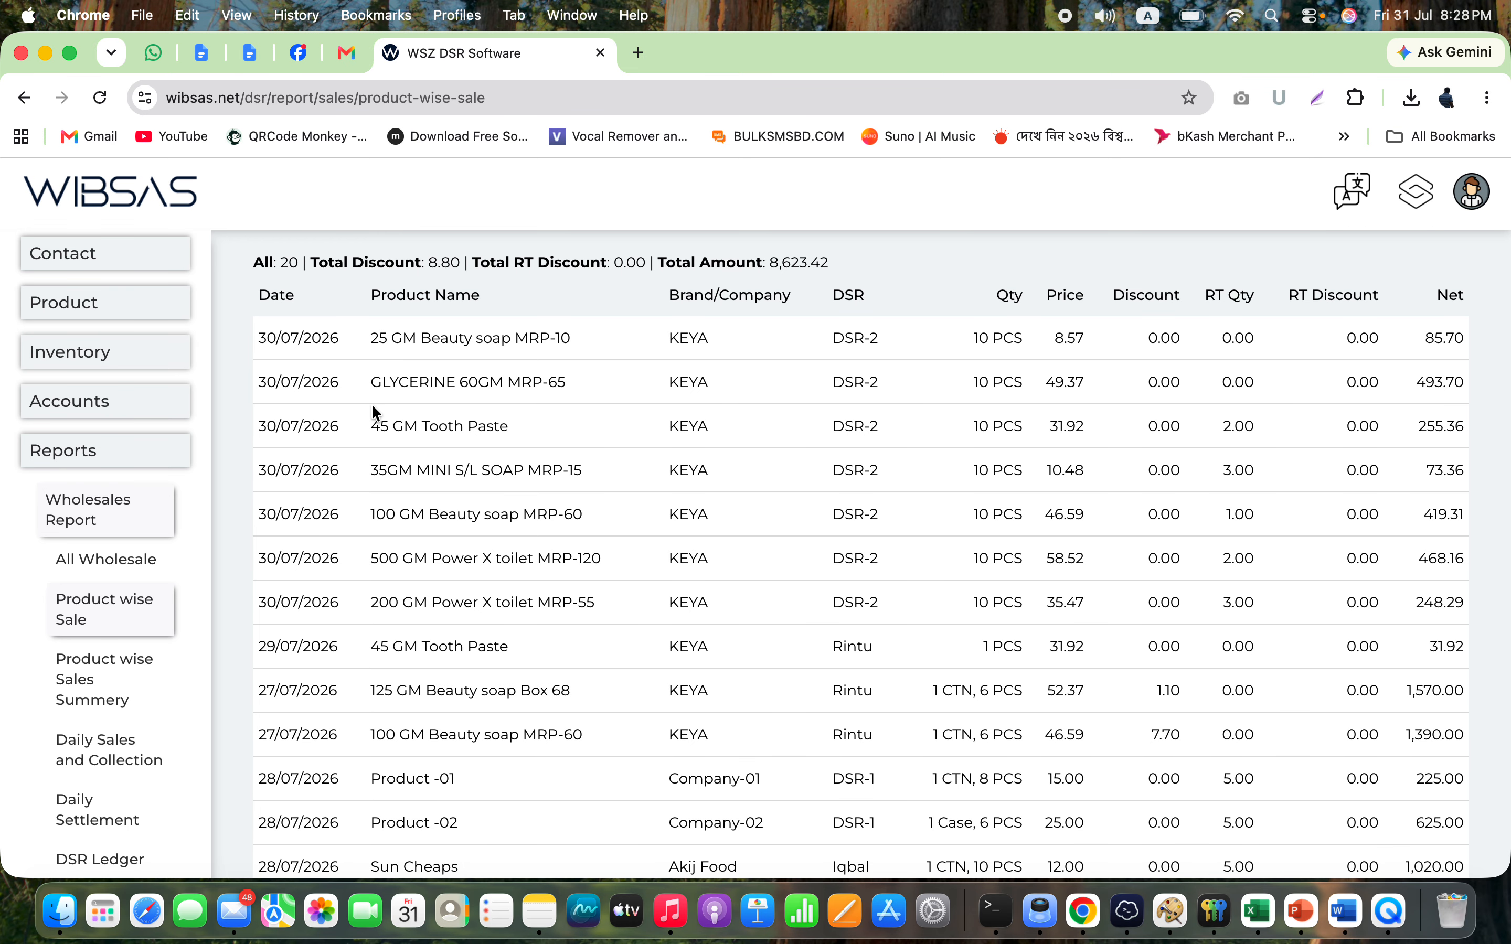
drag(368, 385, 574, 403)
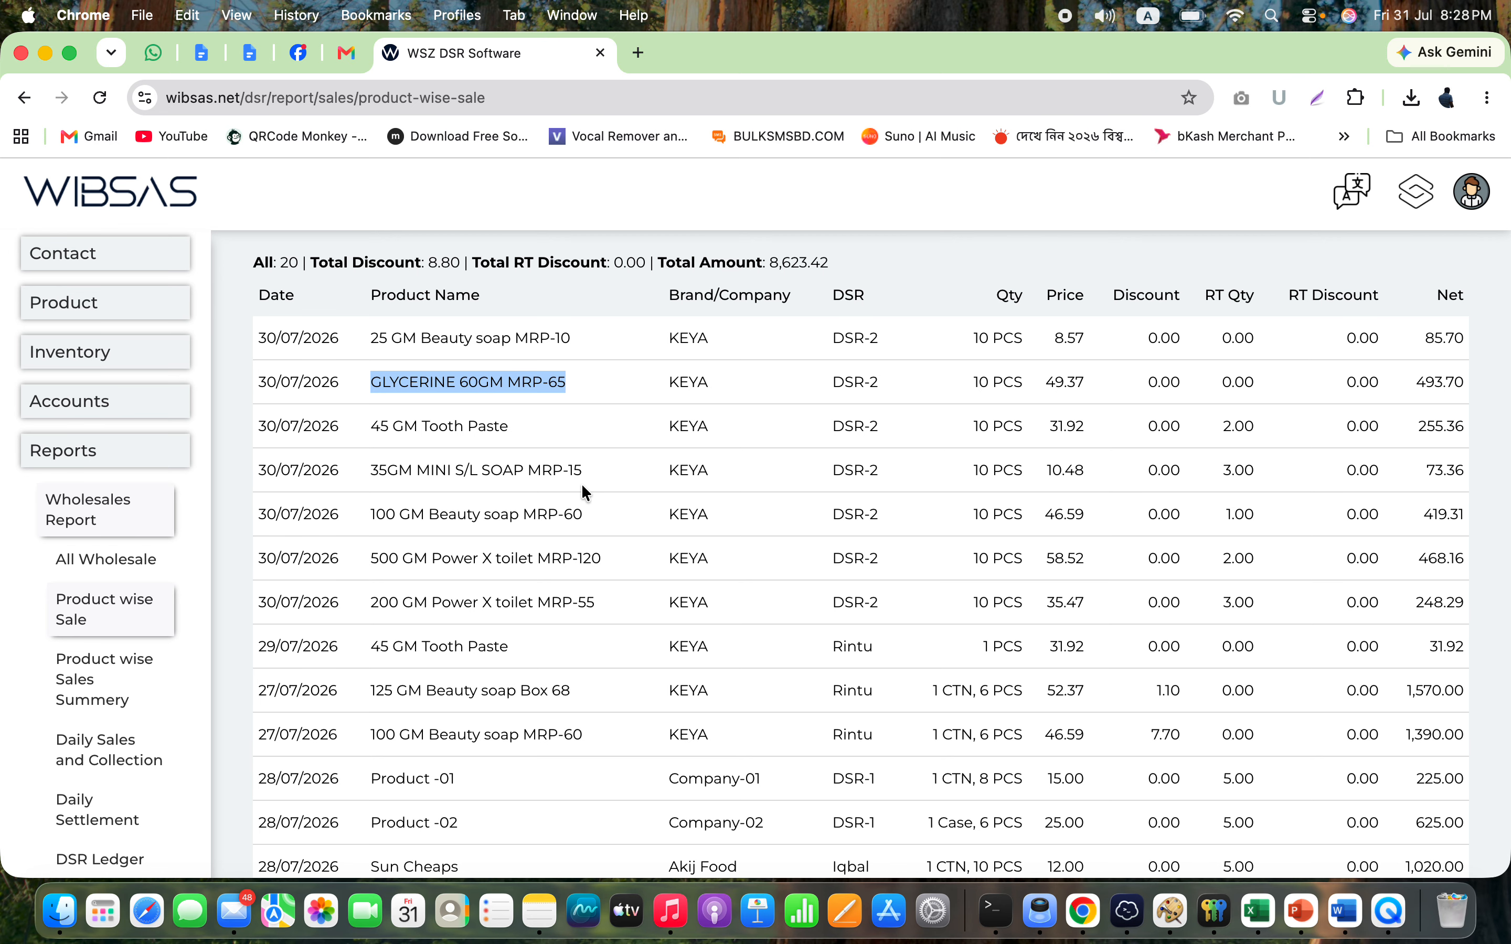
scroll(499, 660, down, 3)
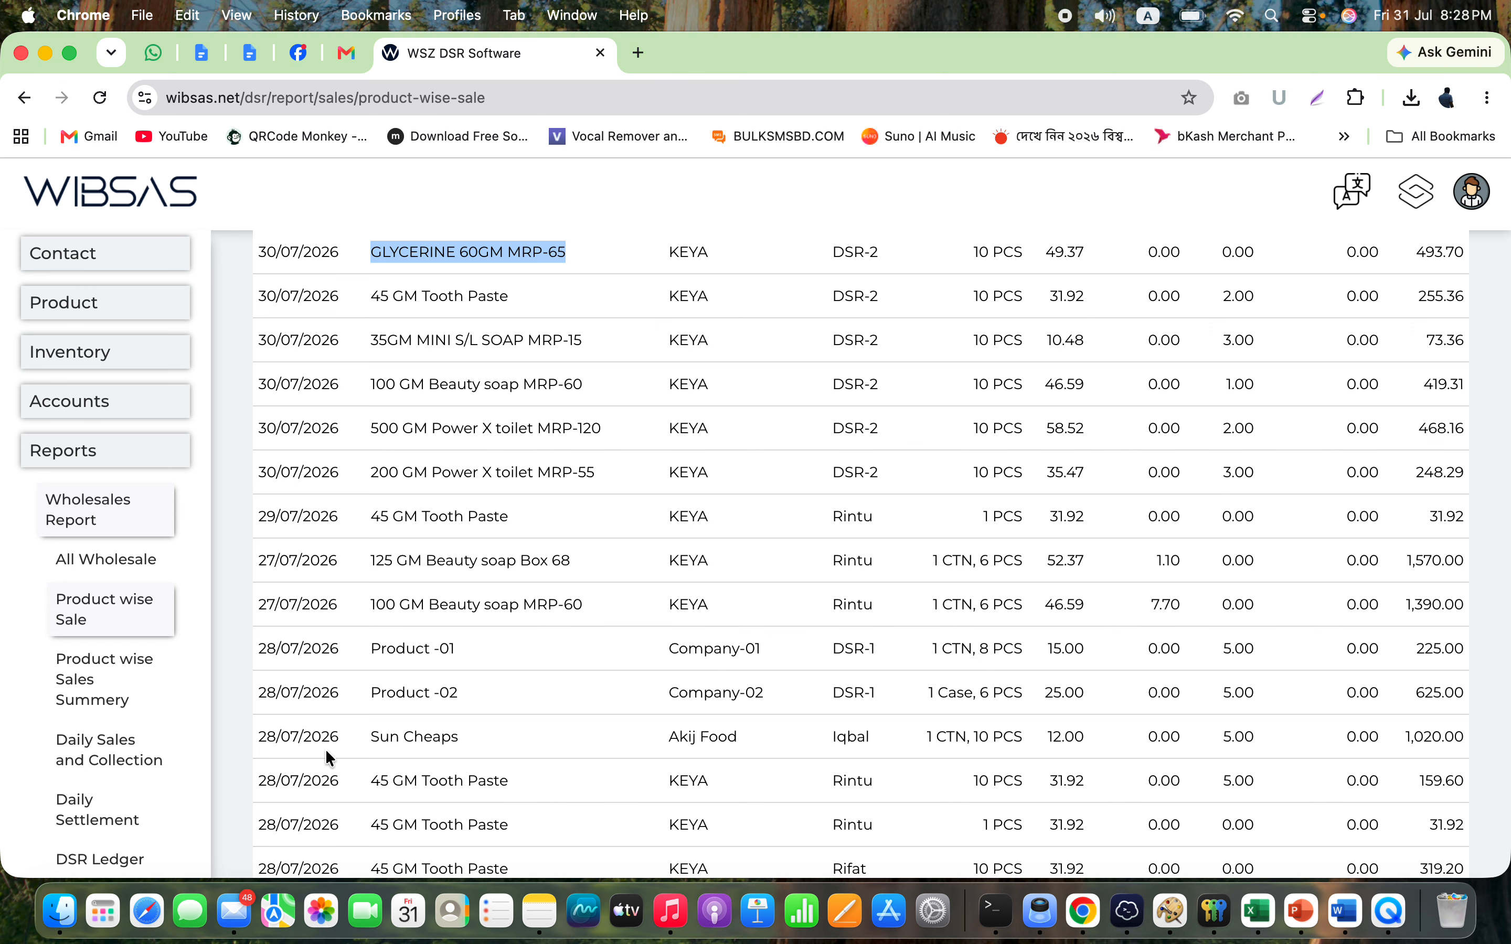
scroll(990, 289, up, 5)
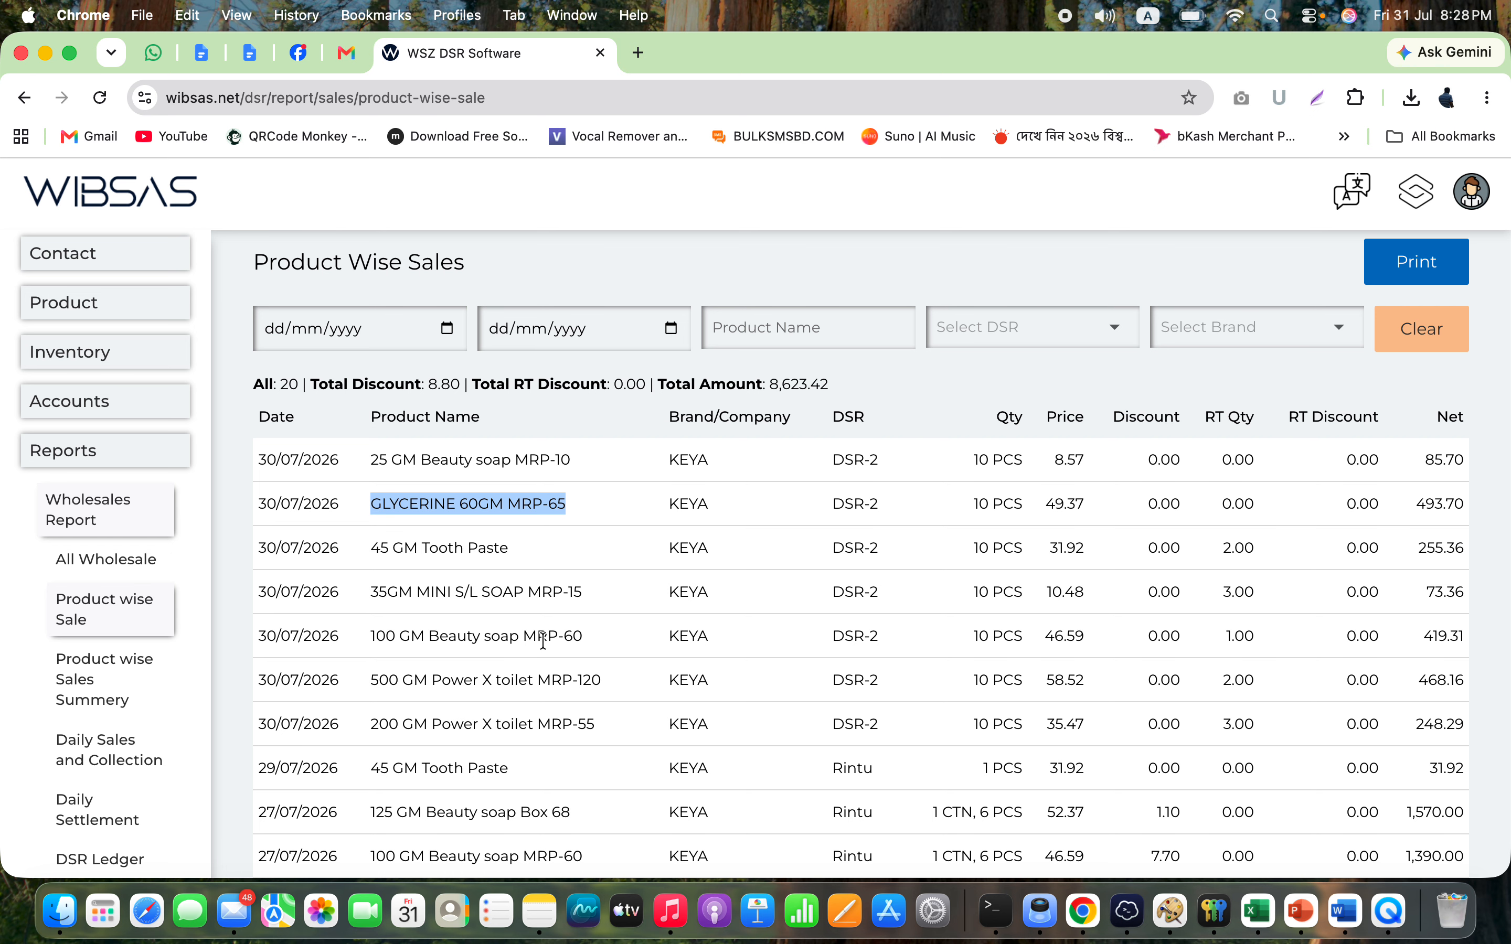
- Open the Product wise Sales Summery report
click(94, 706)
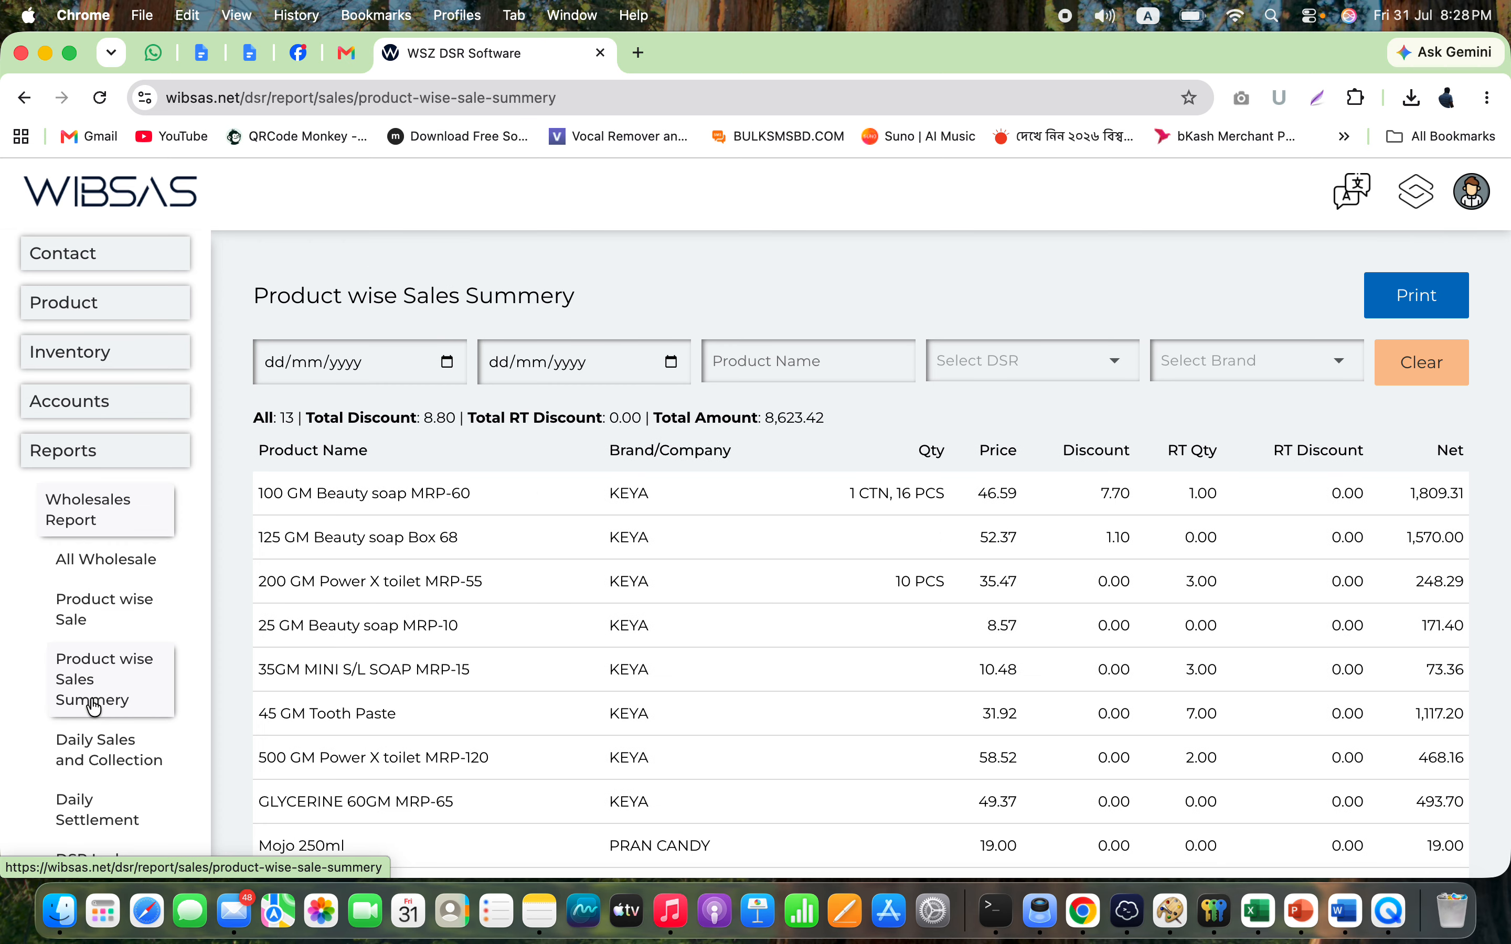
- Examine the quantity, return quantity and net amount of the 100 GM Beauty soap MRP-60 row in the sales summary
triple_click(452, 488)
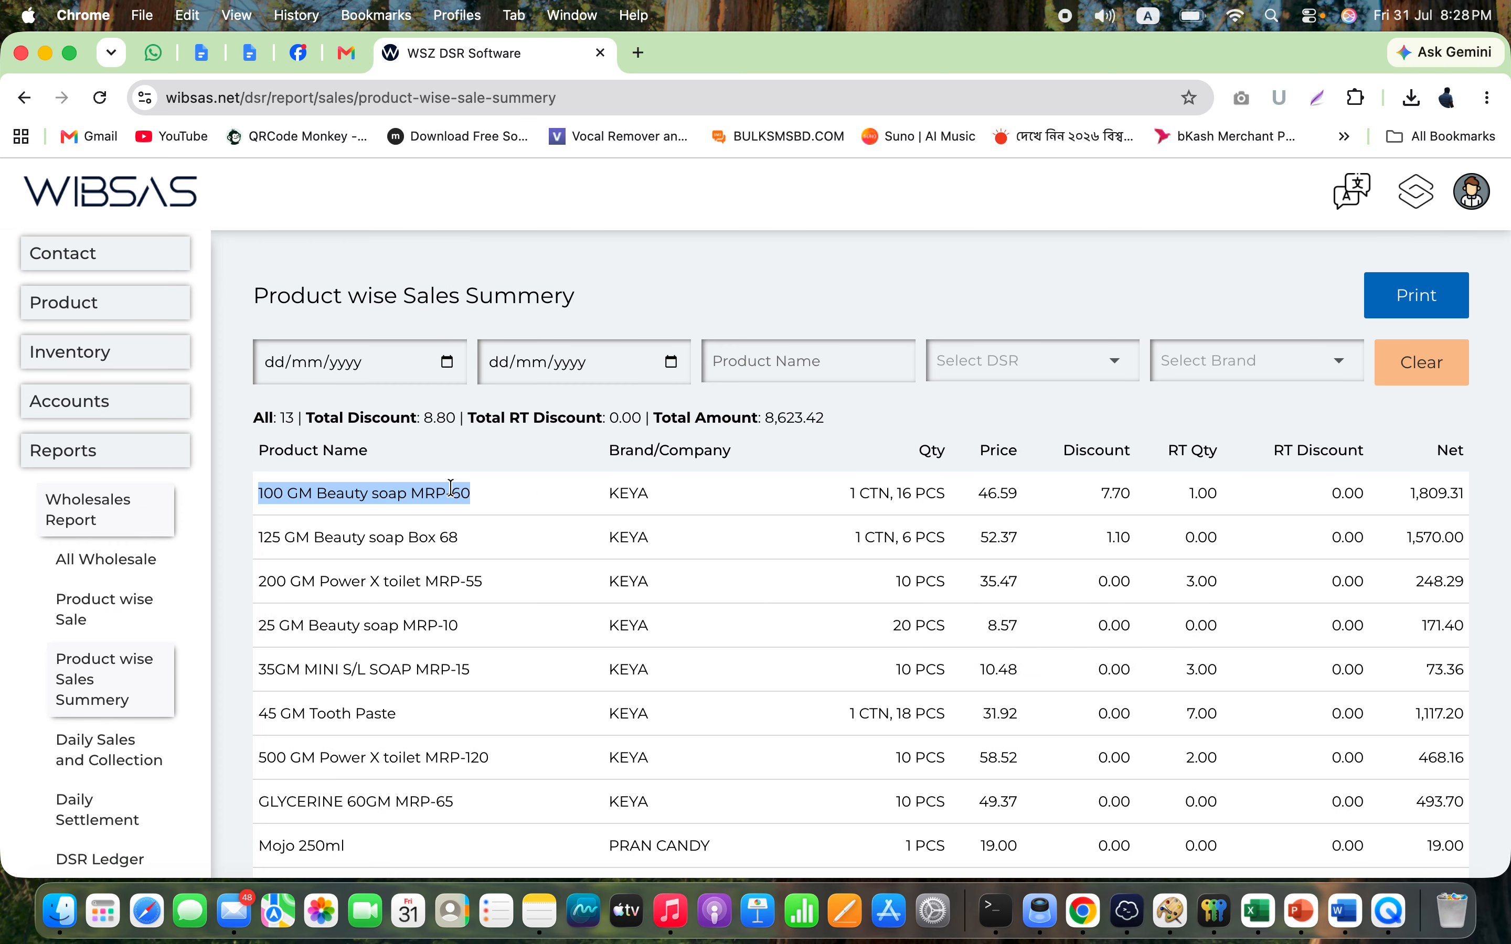
triple_click(394, 497)
double_click(906, 495)
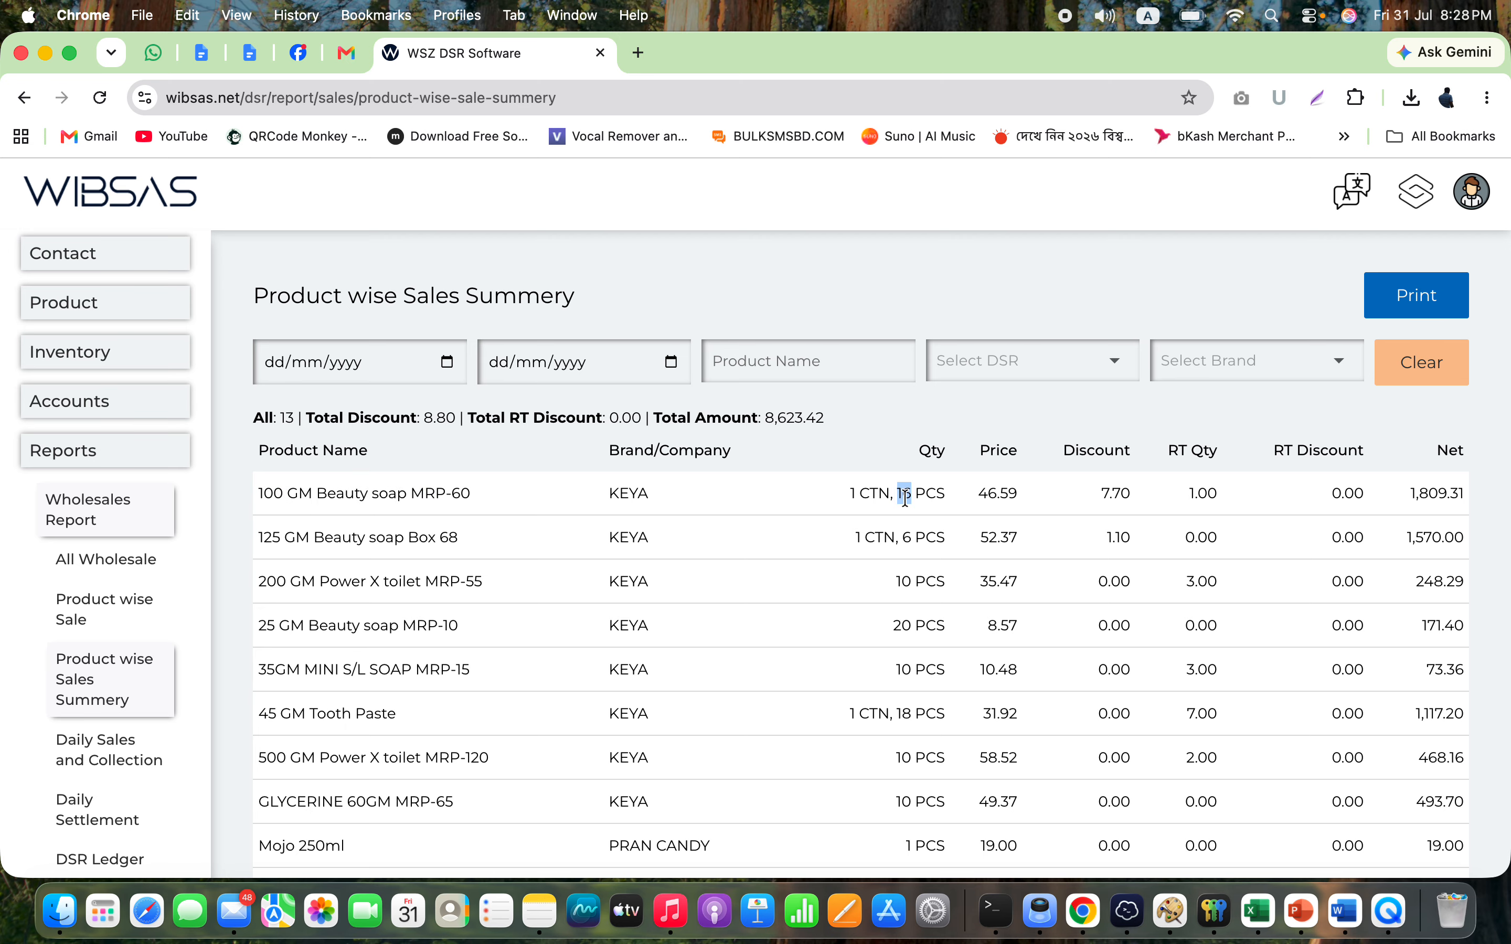
click(1210, 493)
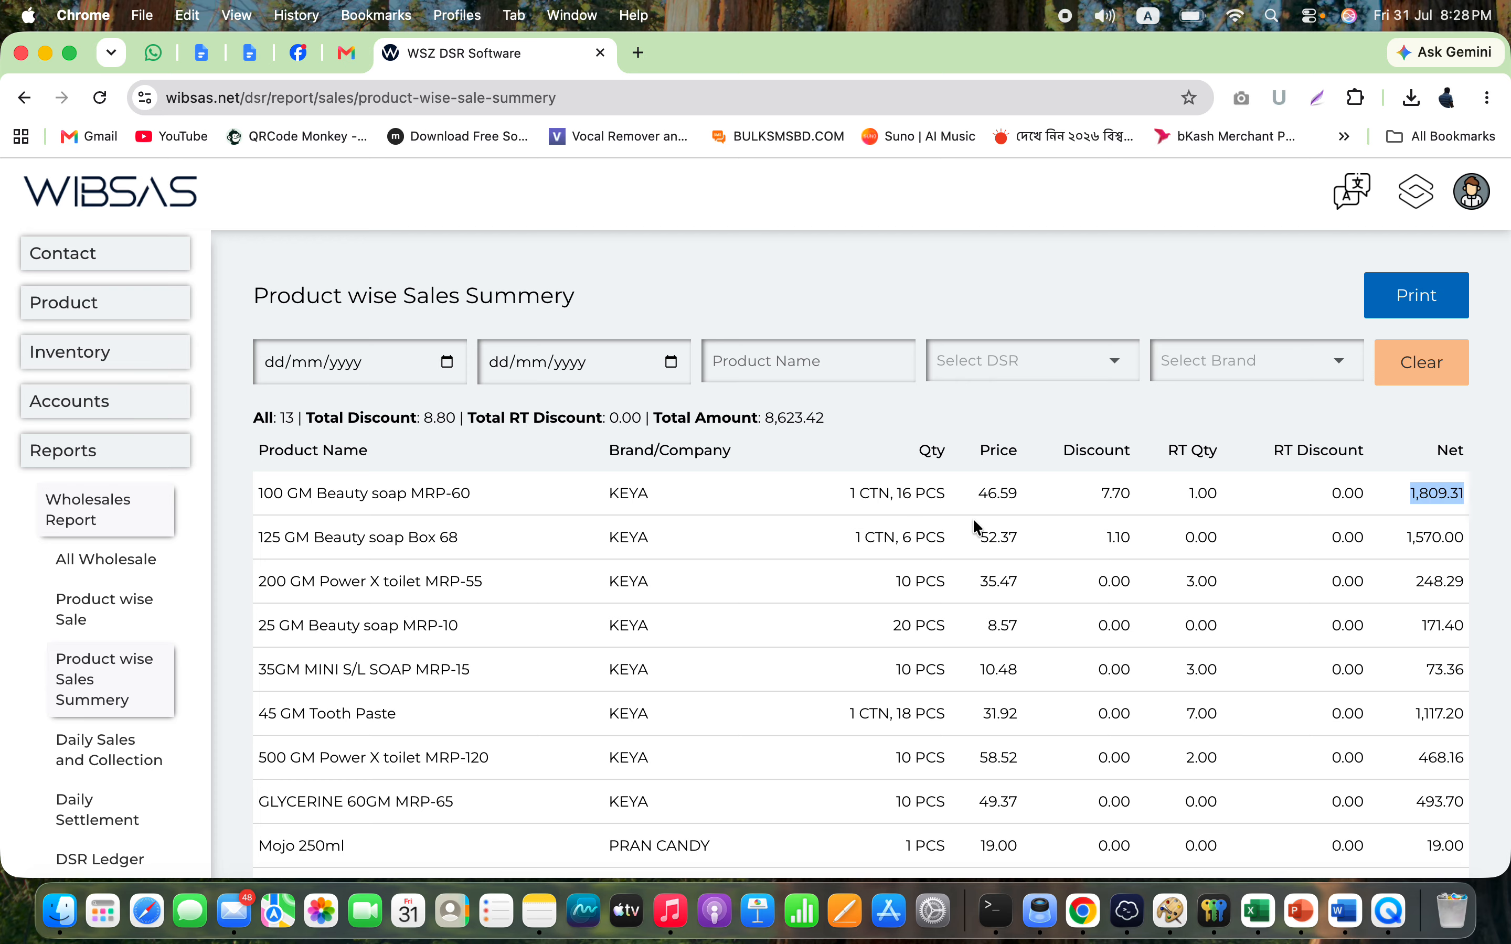
- Filter the sales summary by the brand KEYA and check the product names and quantities listed
click(1290, 362)
click(1177, 663)
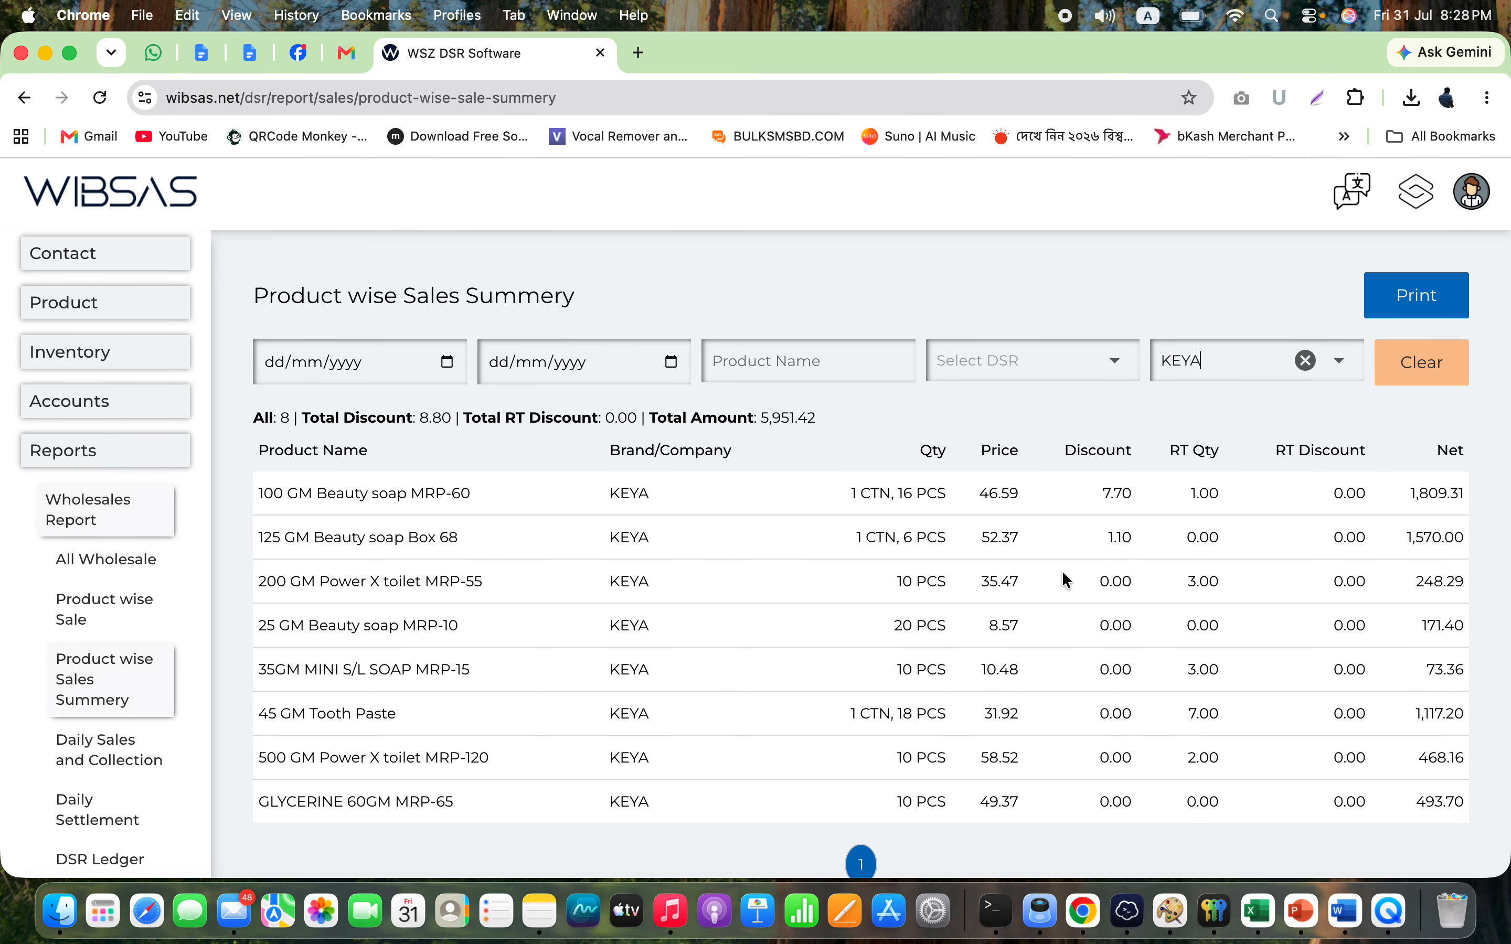
triple_click(402, 787)
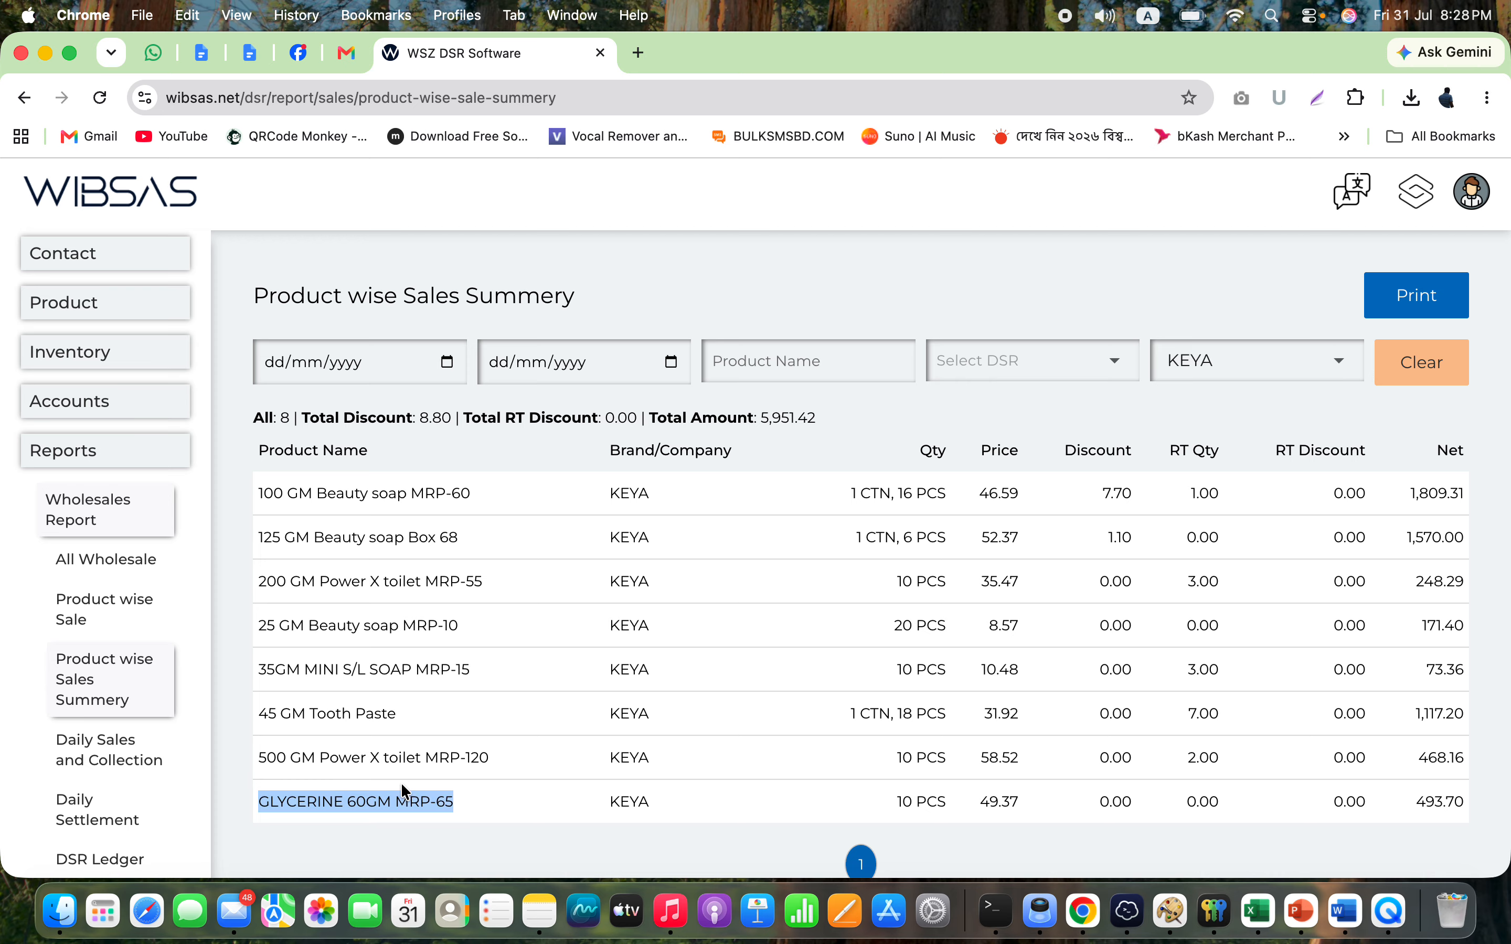
double_click(429, 666)
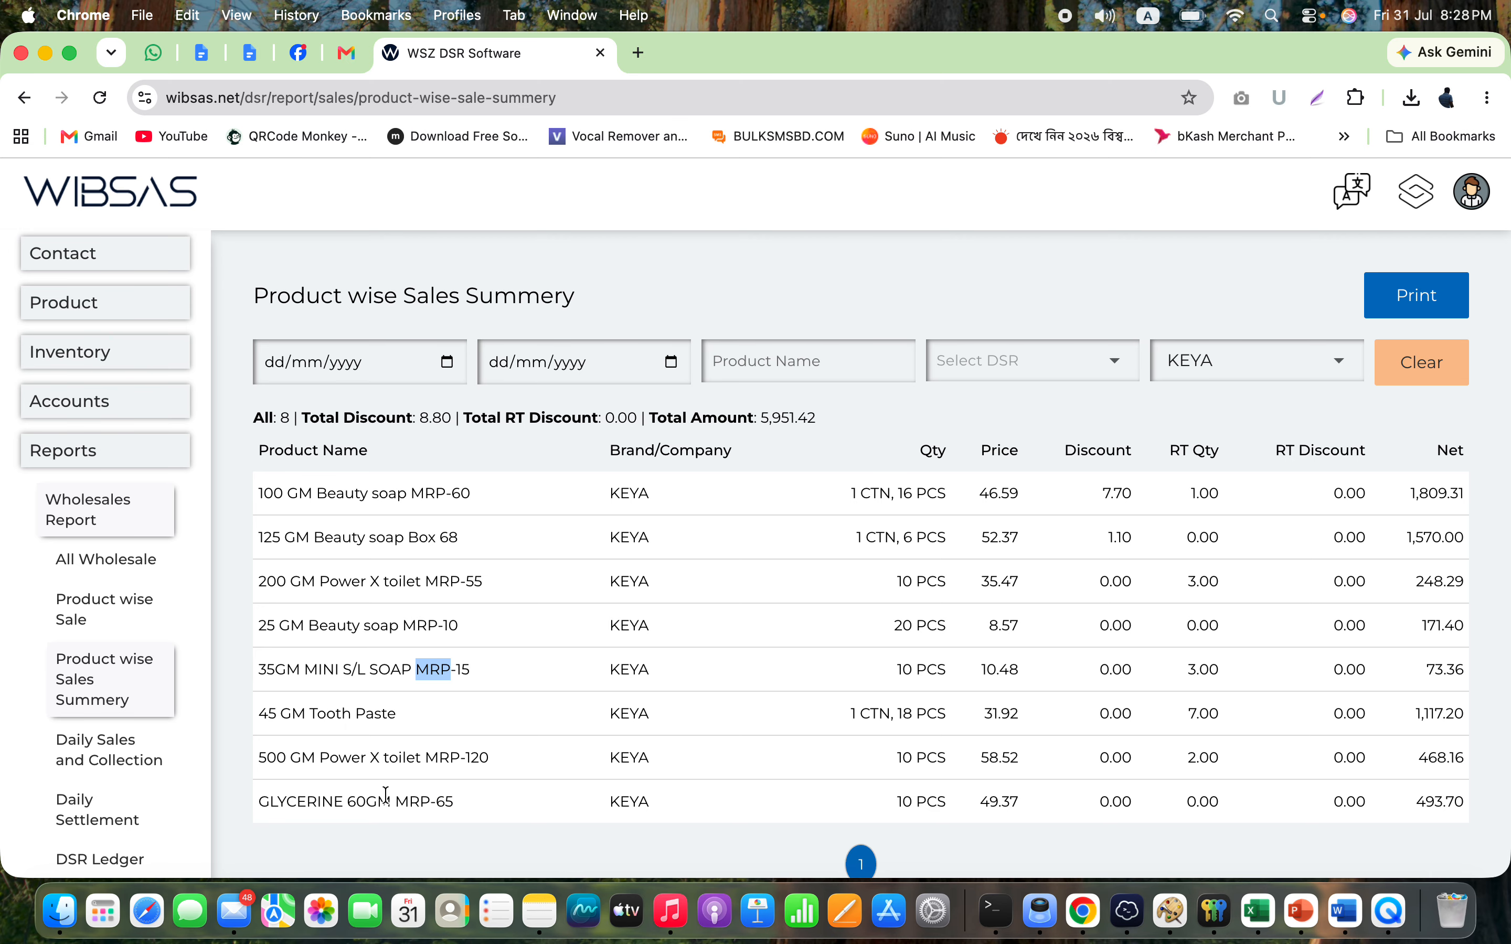
triple_click(913, 802)
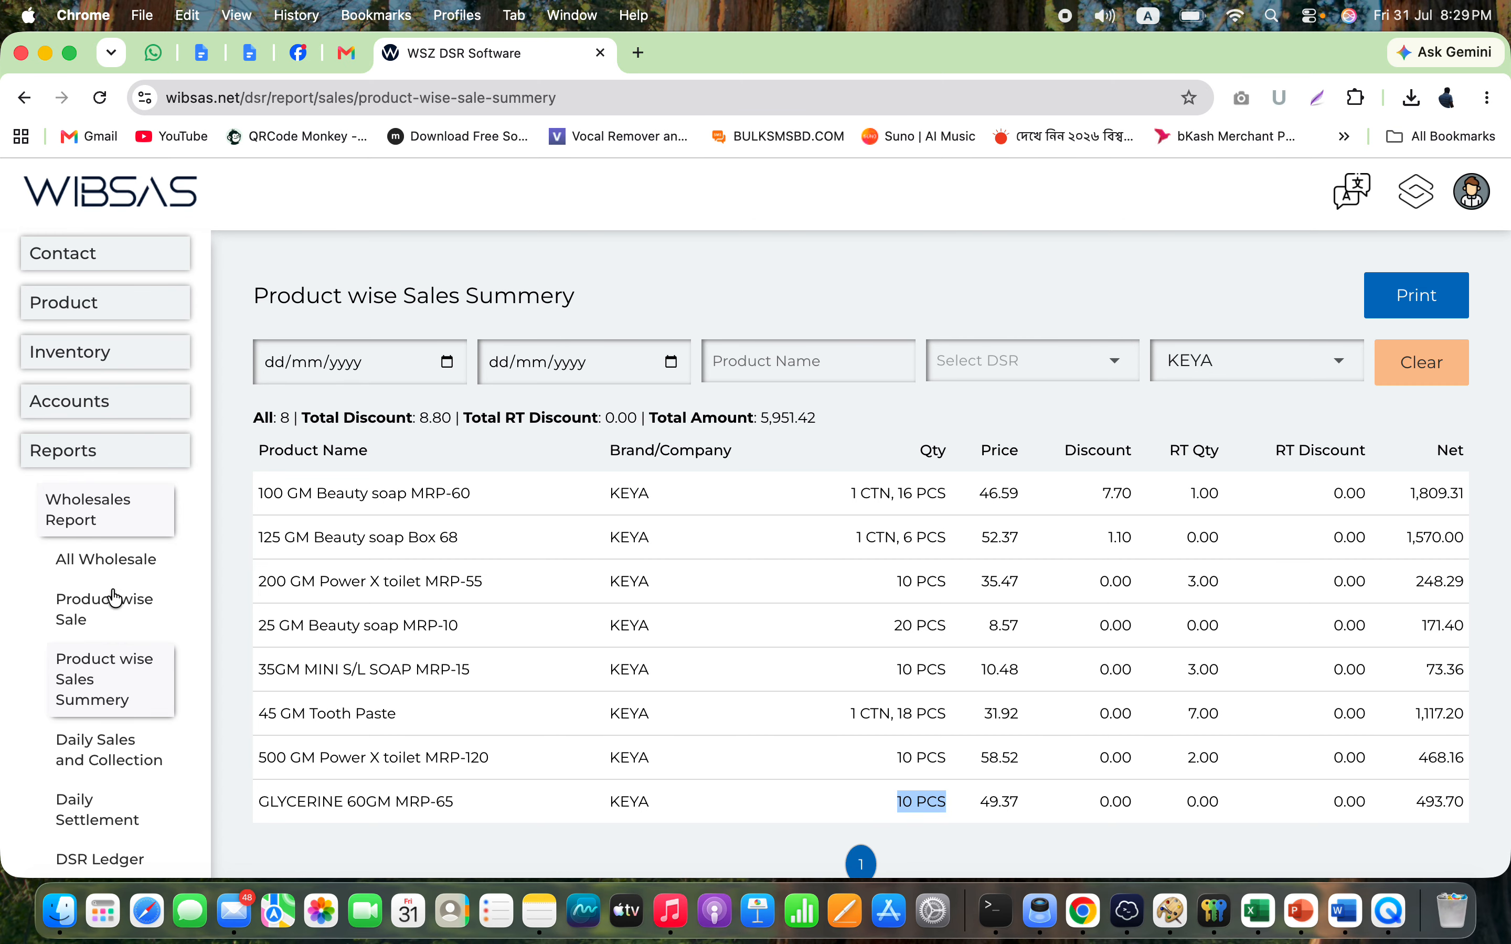
- Compare the Product wise Sale report with the Product wise Sales Summery report, checking the 100 GM Beauty soap MRP-60 row
click(107, 617)
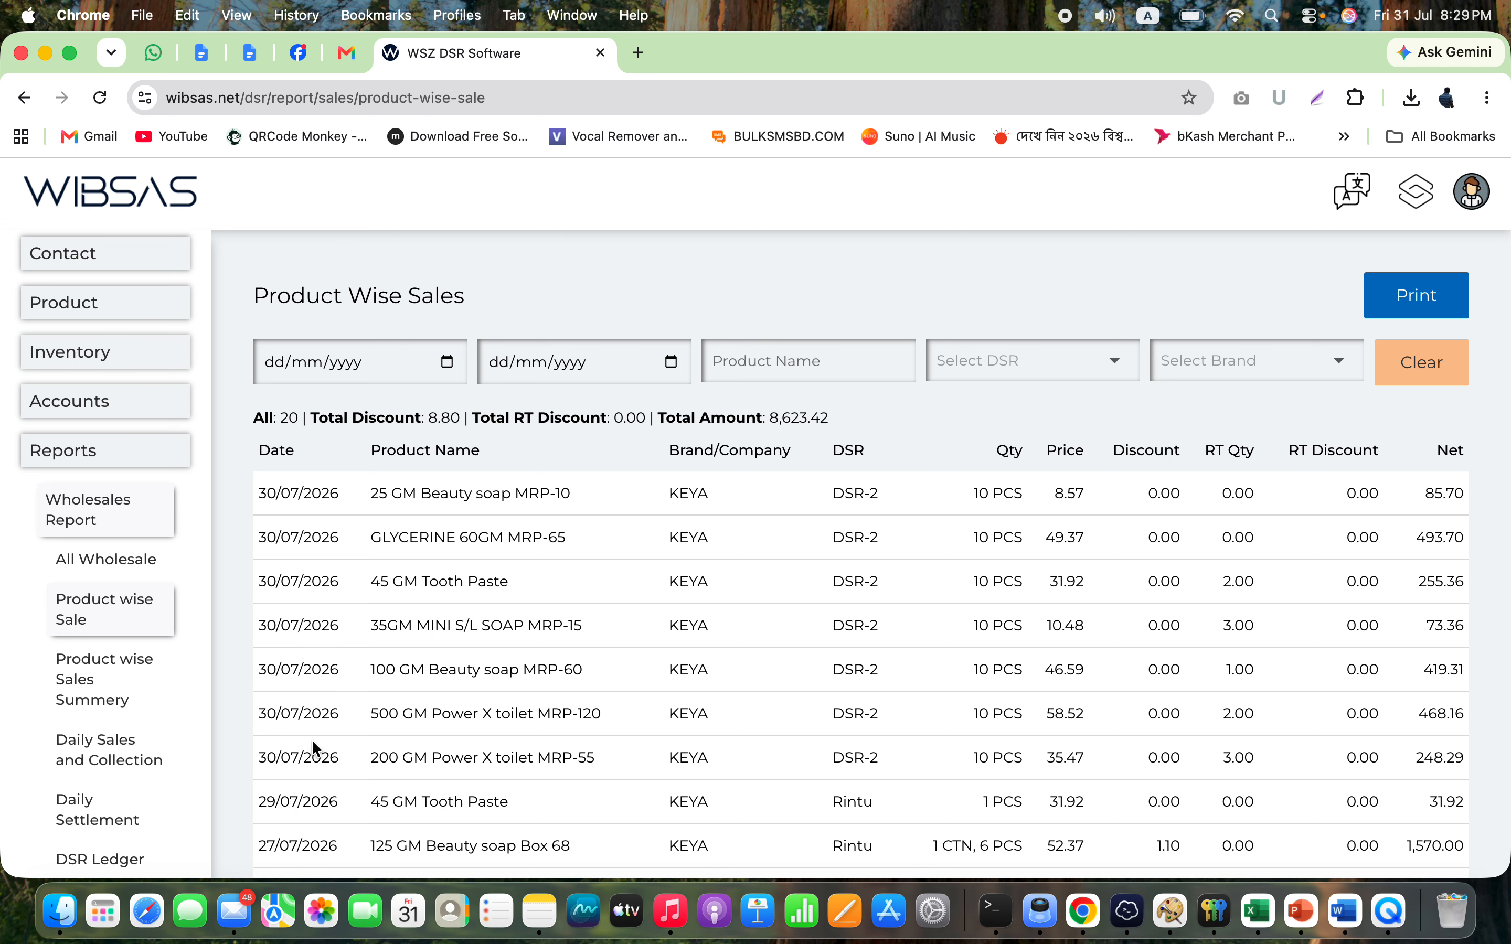
click(82, 692)
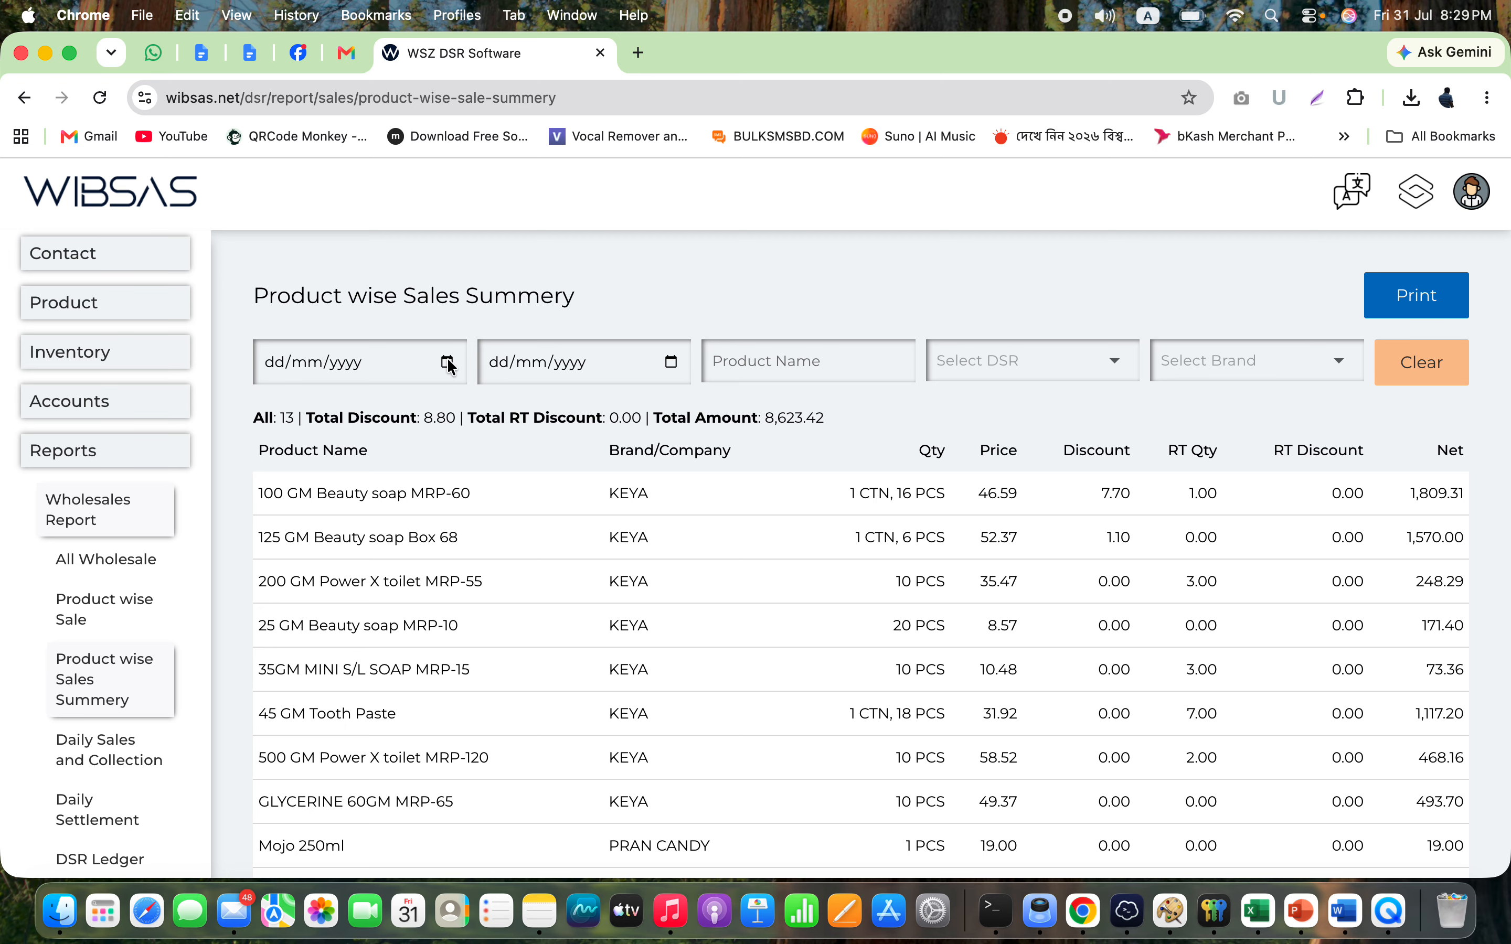
double_click(378, 500)
triple_click(378, 499)
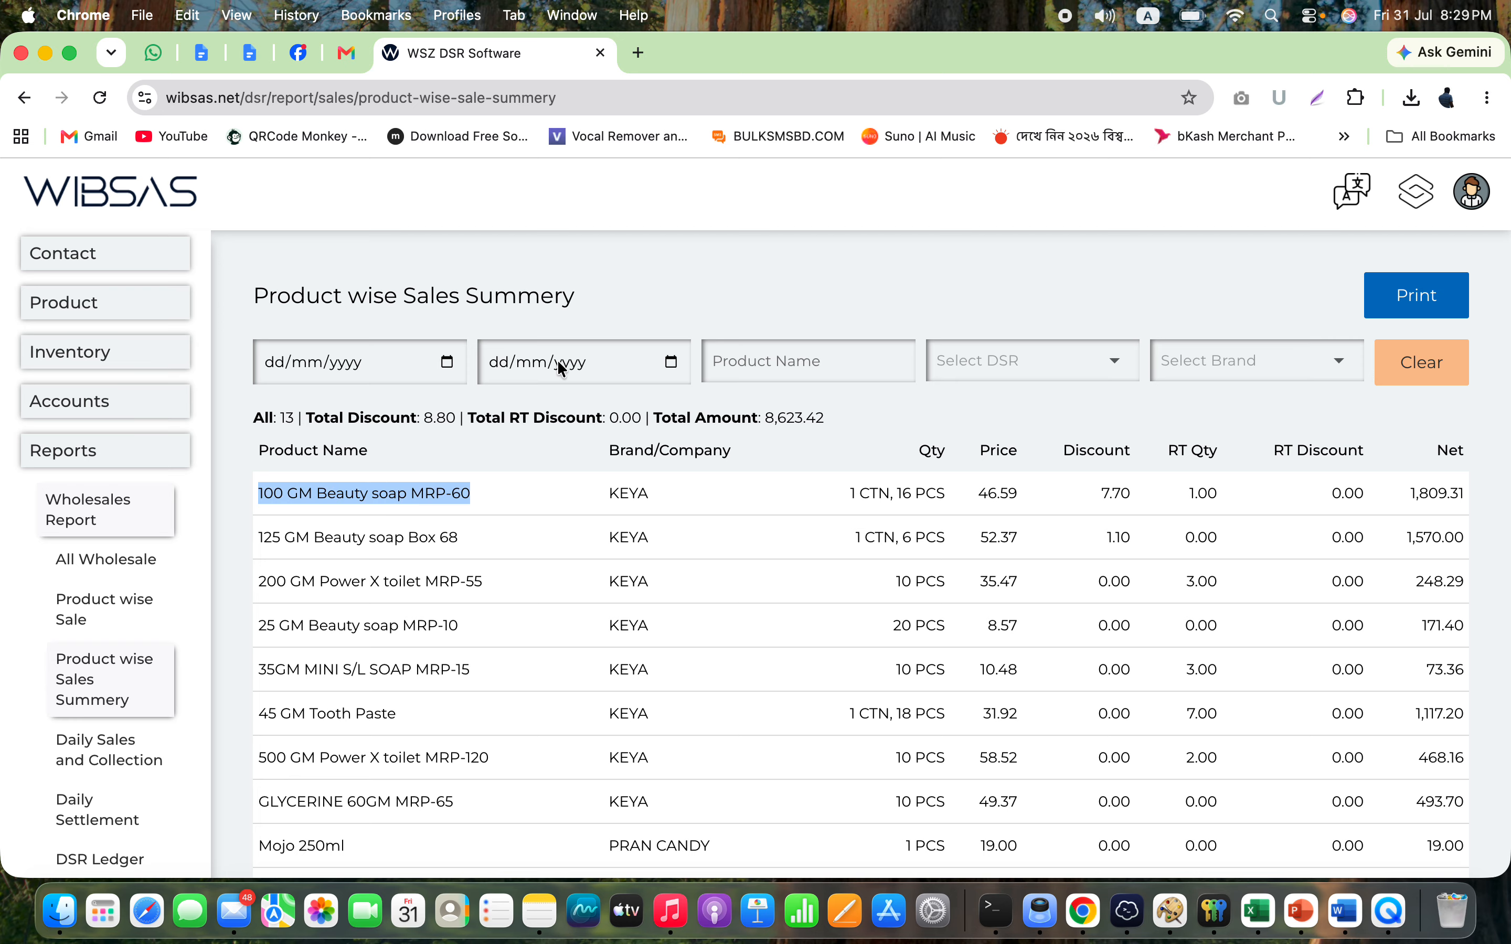
- Limit the sales summary to the date range 30/07/2026 to 30/07/2026 and check the first product's quantity
click(448, 363)
click(396, 596)
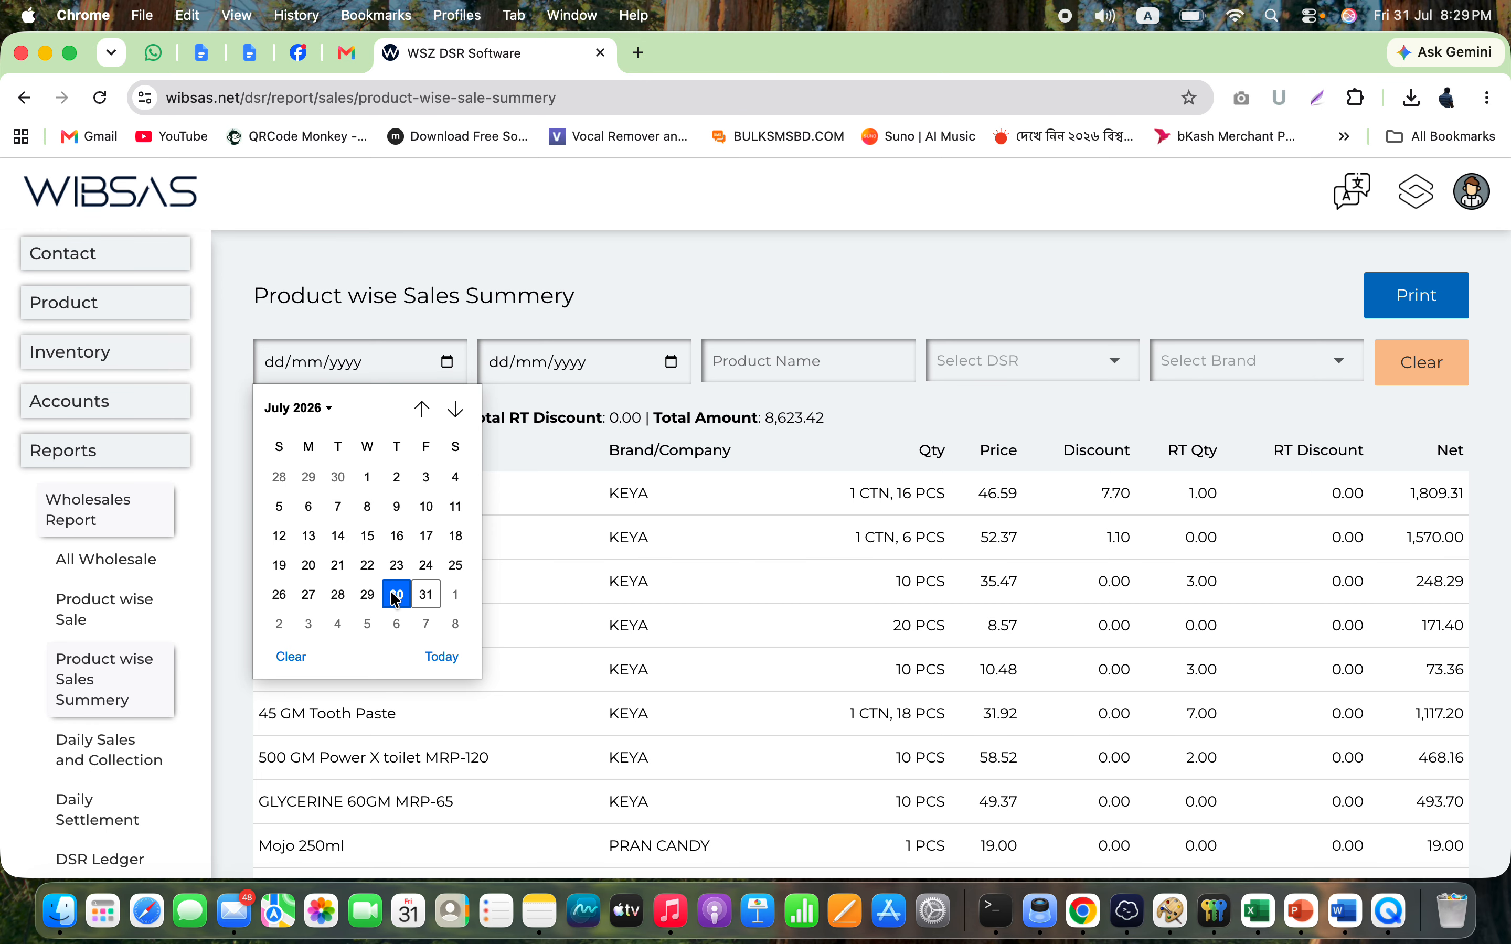
click(674, 361)
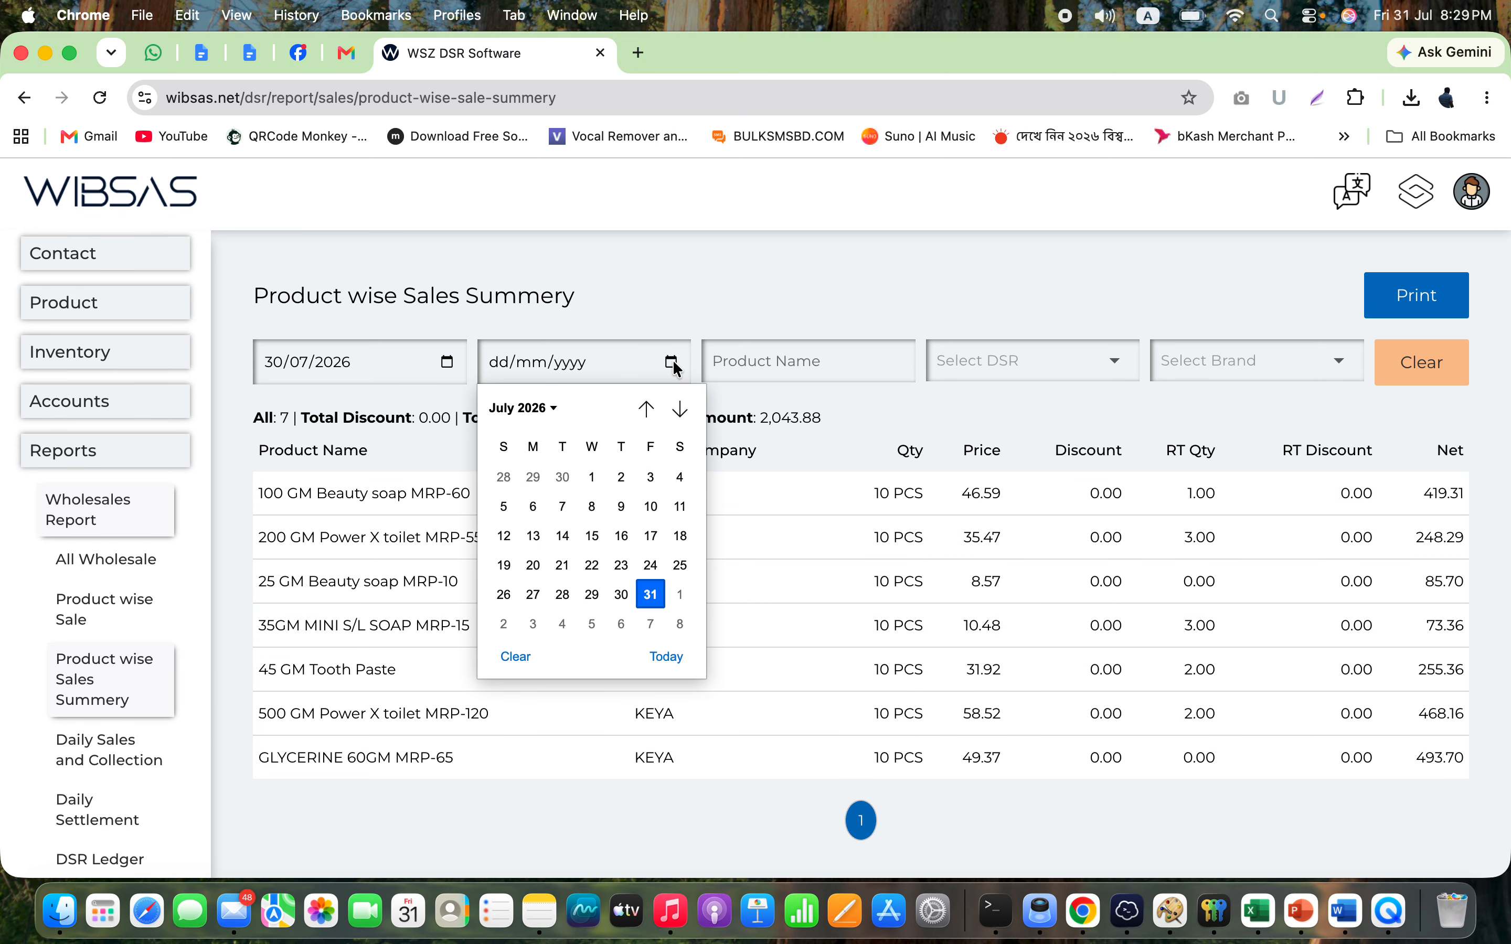
click(622, 596)
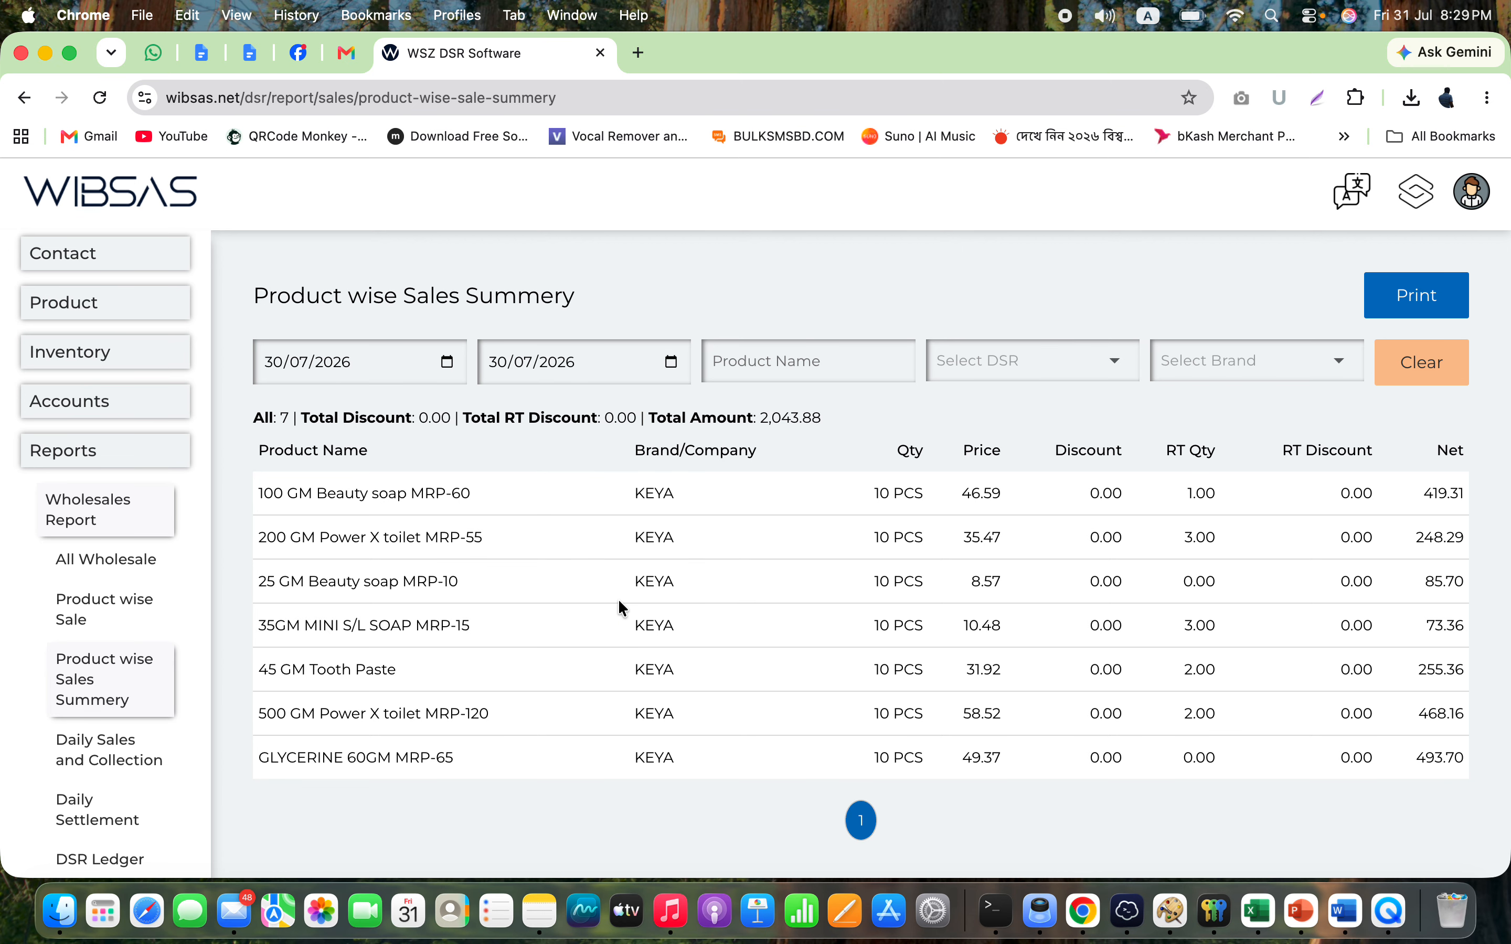
triple_click(901, 499)
- Revisit the Product wise Sale report, and open the Daily Sales and Collection report to look through its entries
click(102, 615)
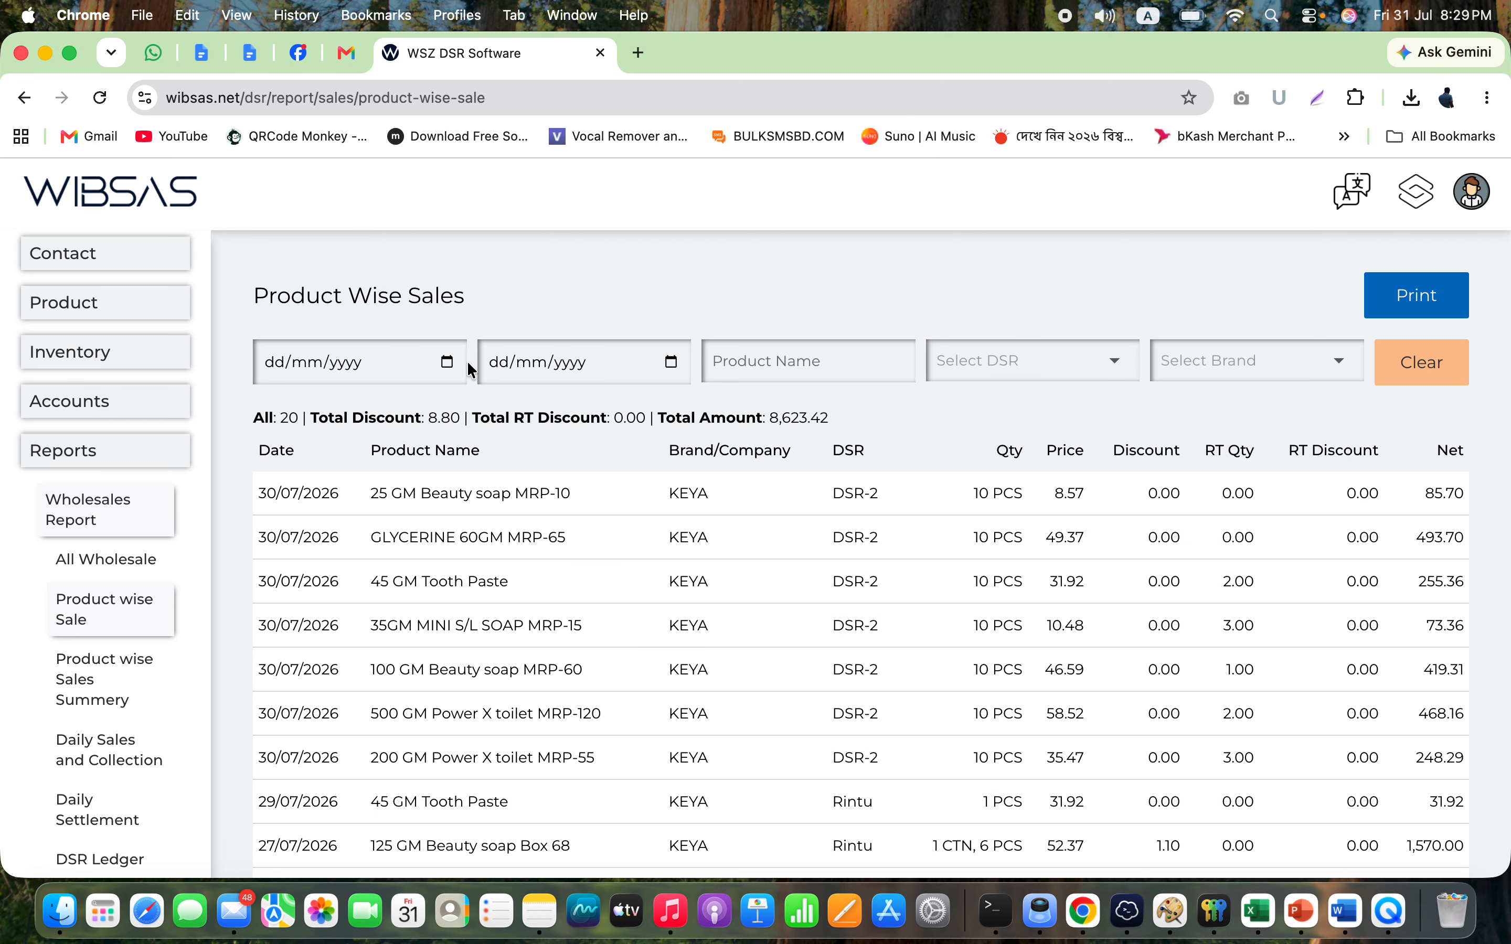
click(91, 754)
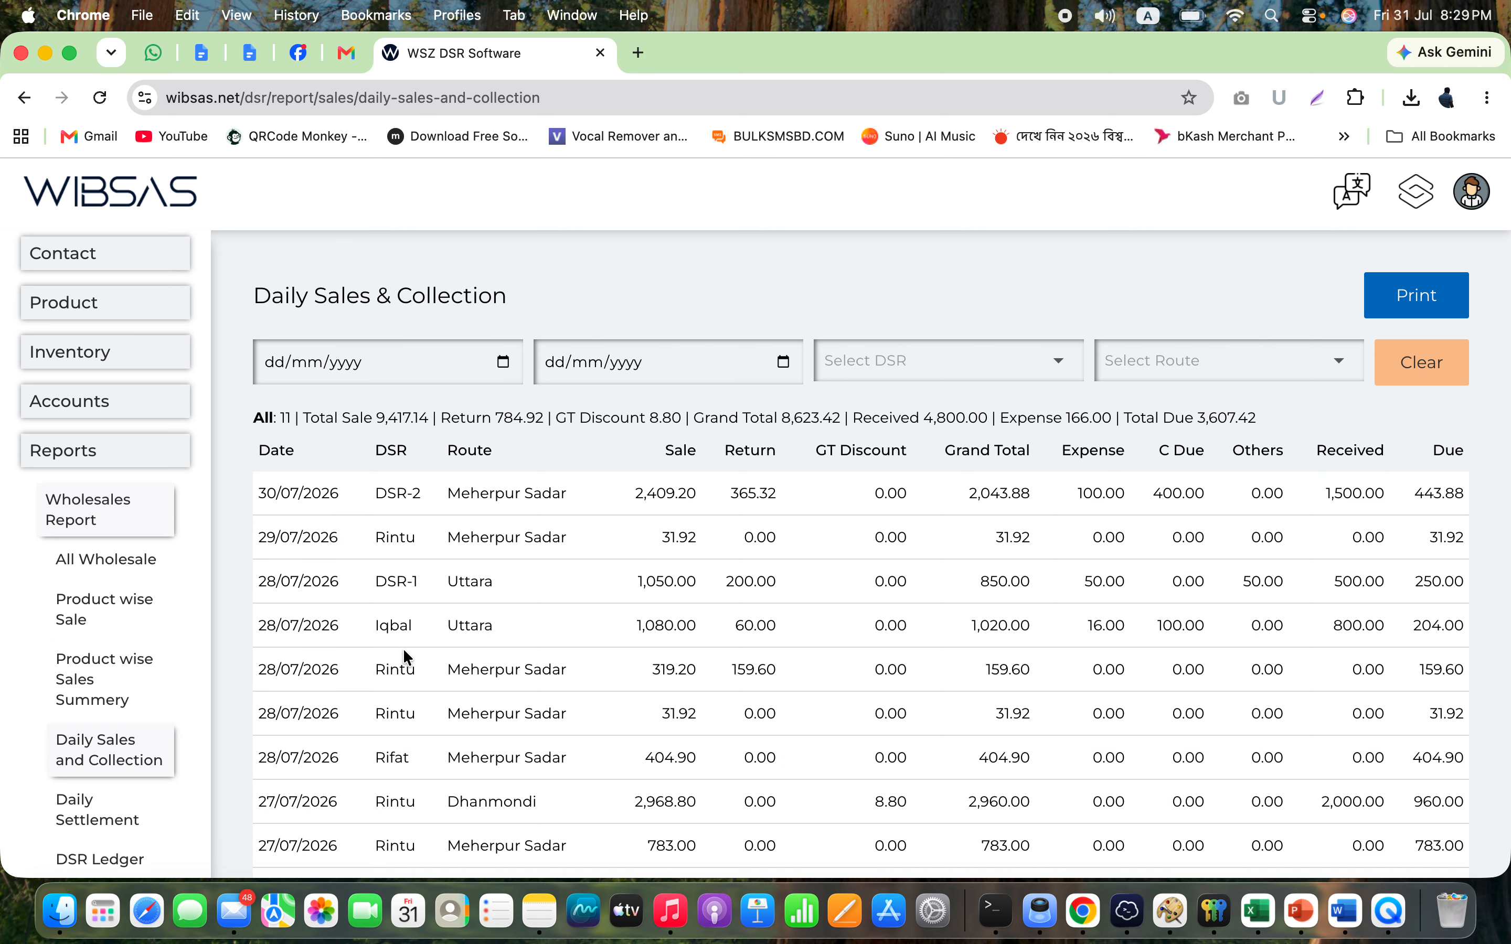
scroll(406, 656, down, 2)
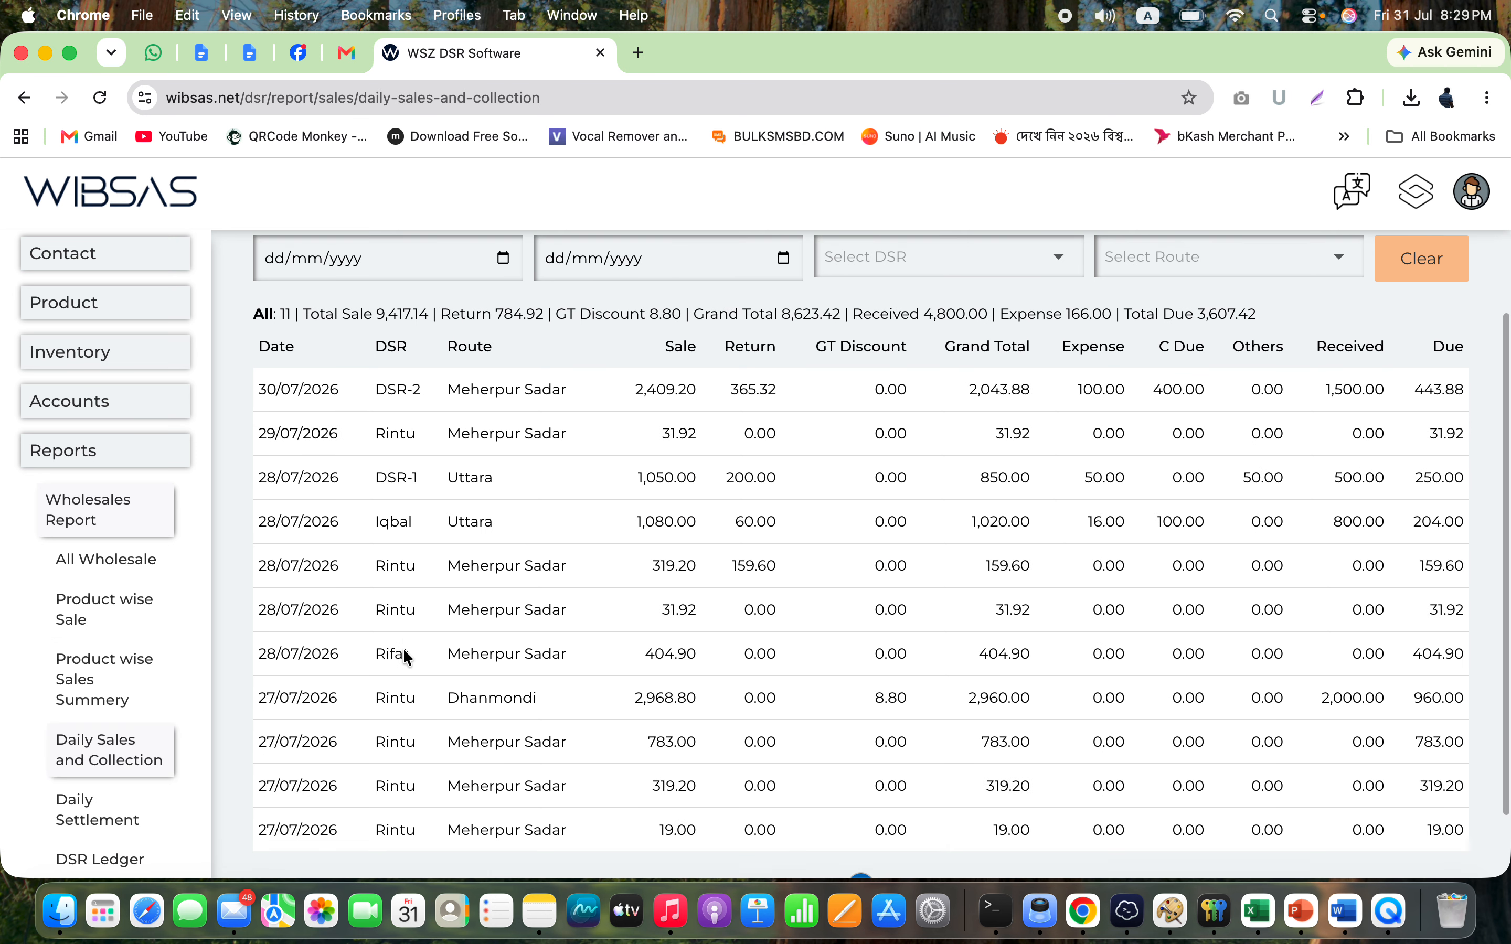
scroll(406, 656, up, 2)
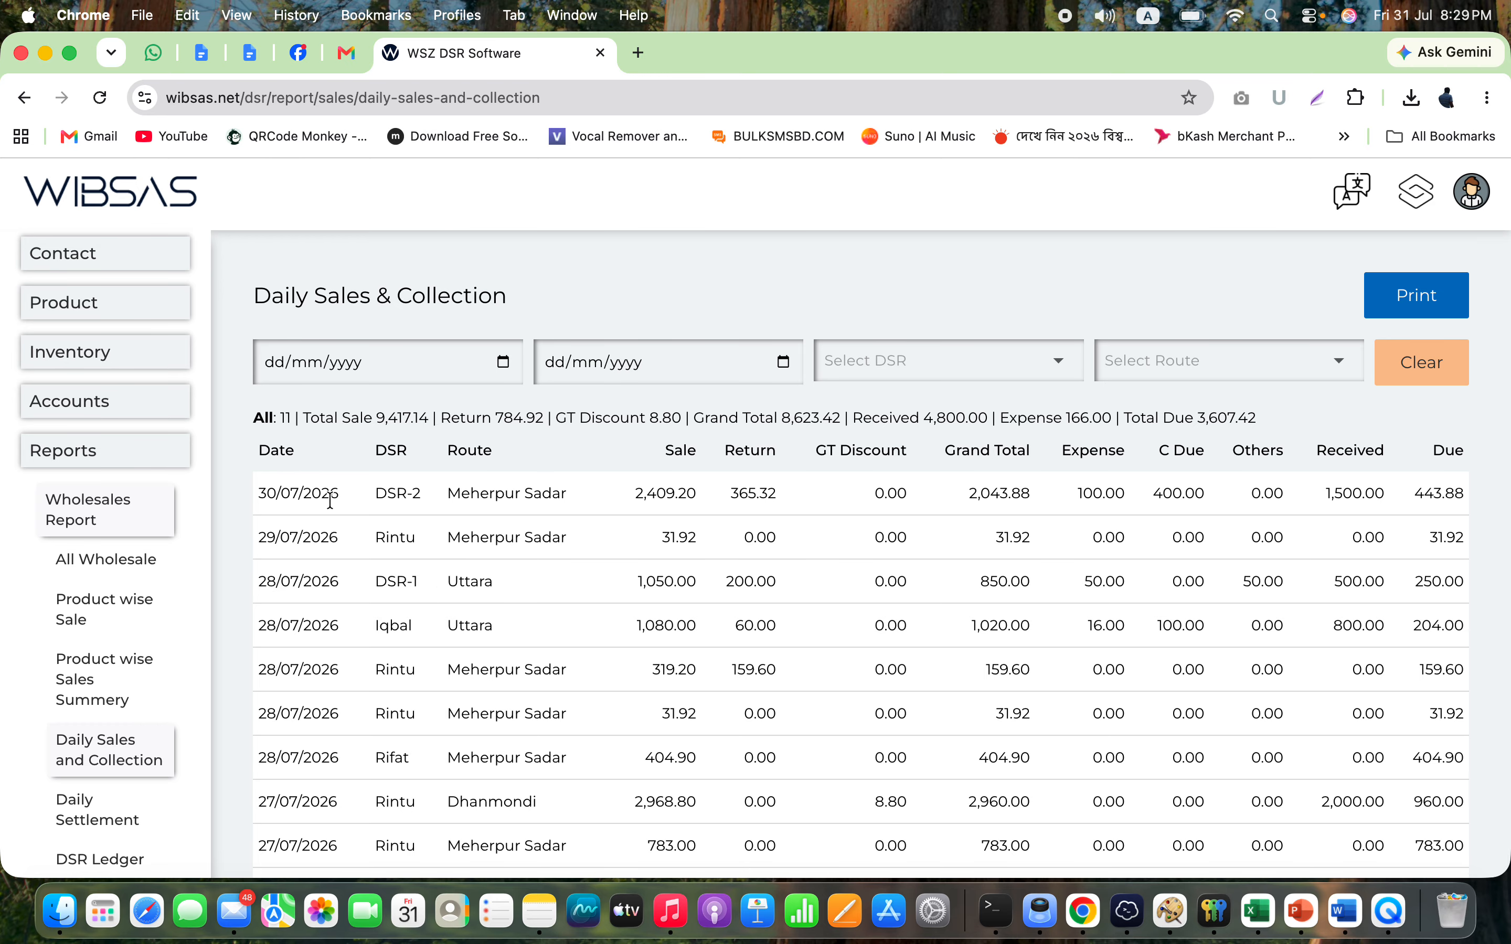
- Examine the sale, return, grand total, expense, received and due amounts of the 30/07/2026 DSR-2 entry
double_click(676, 493)
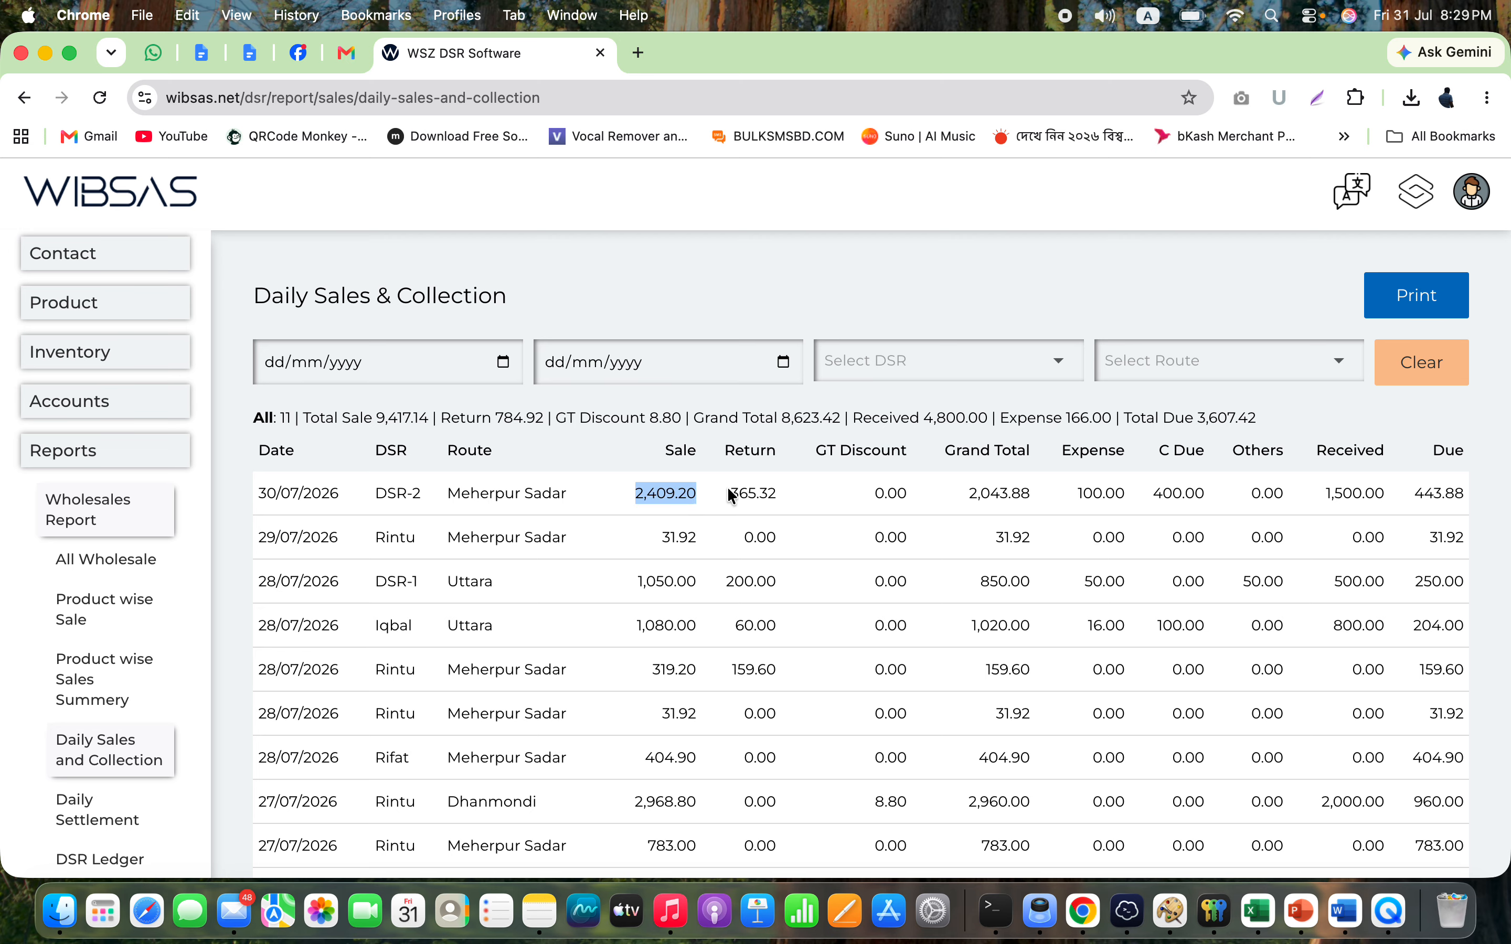
double_click(767, 488)
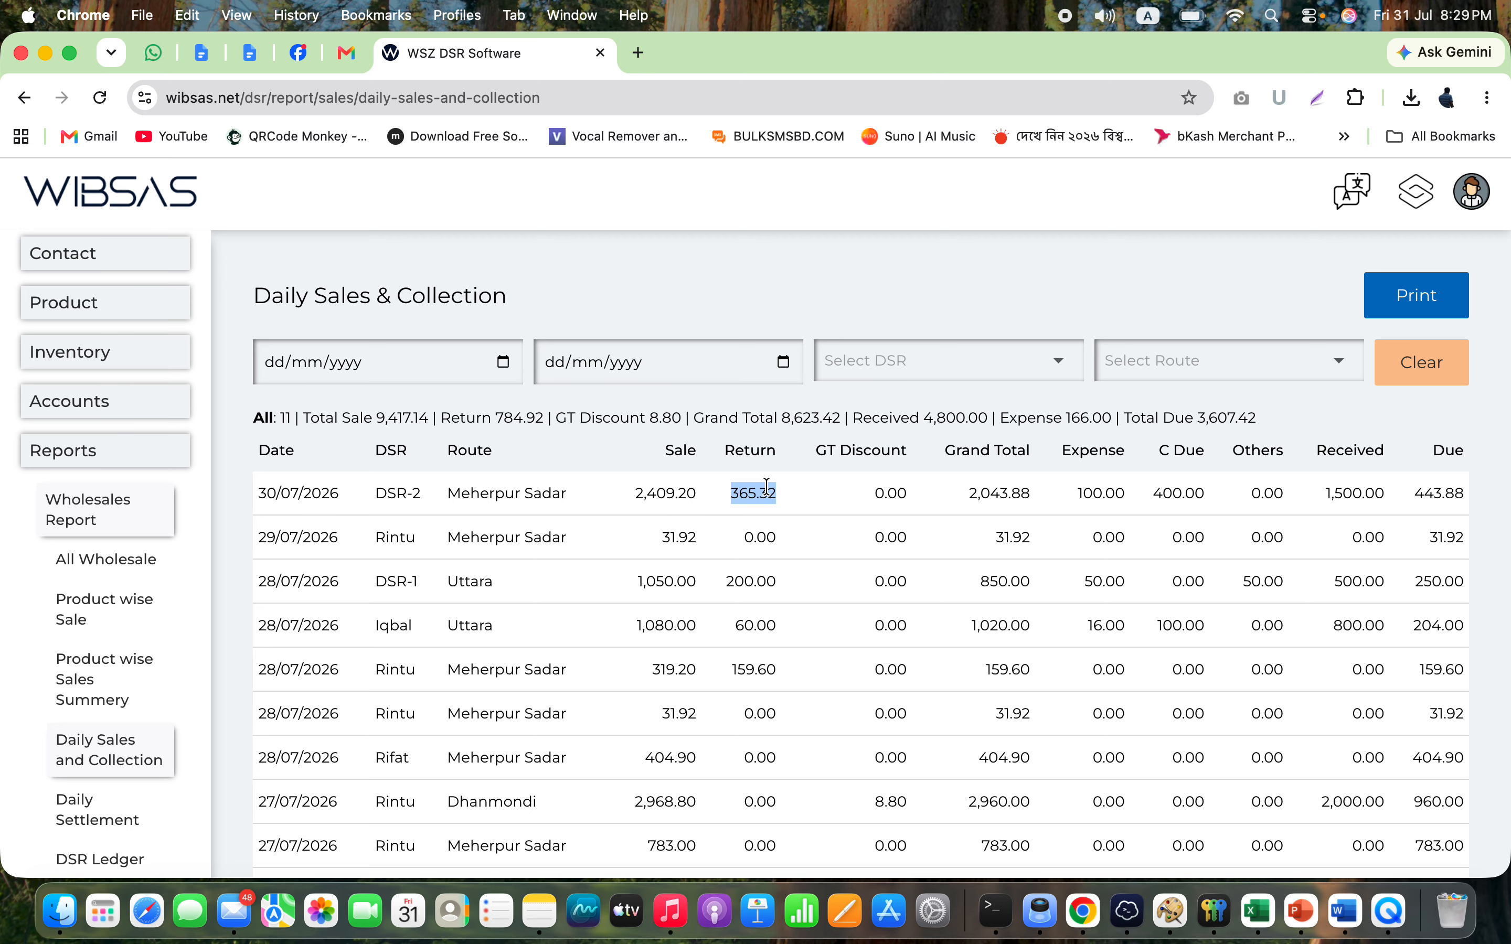
double_click(994, 495)
double_click(1104, 493)
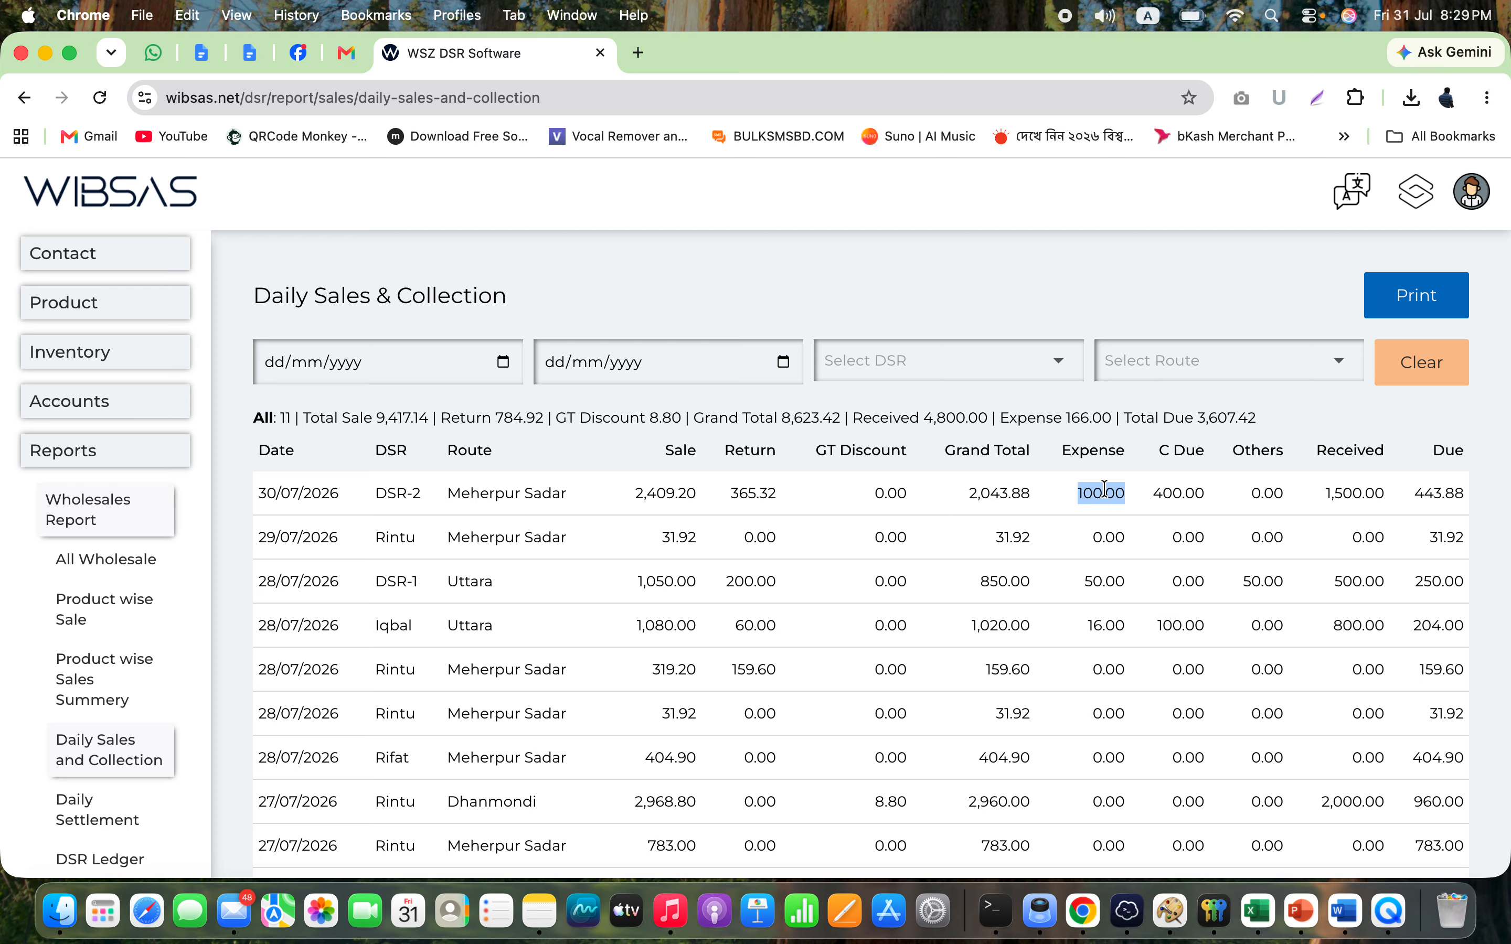
double_click(1355, 493)
double_click(1446, 493)
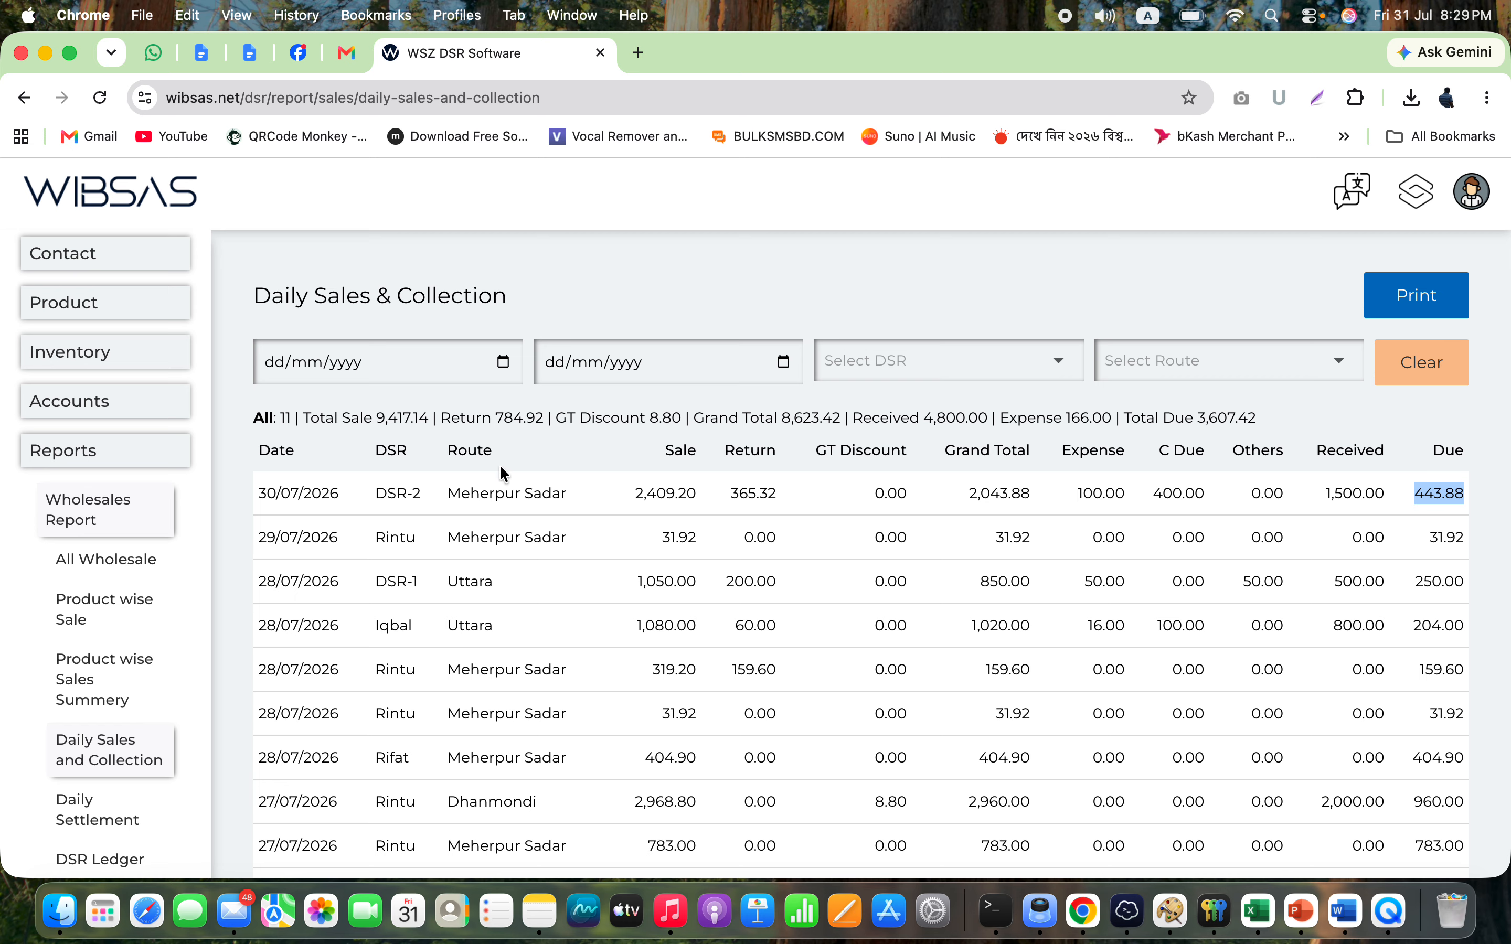
- Filter the daily sales and collection report by DSR-1 and check the grand total, received and due amounts
click(895, 361)
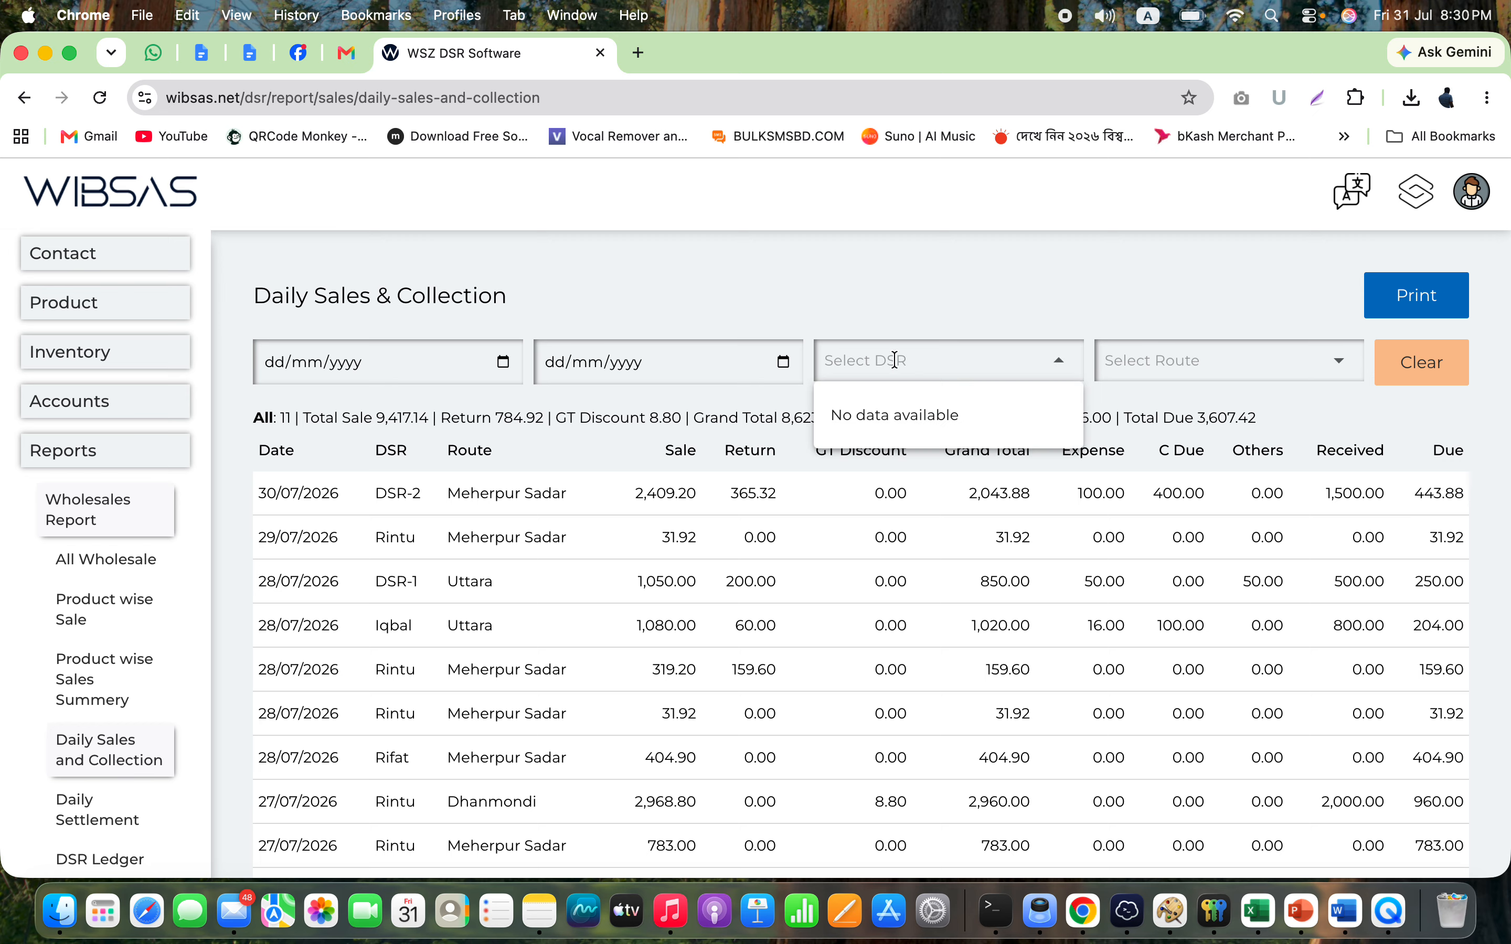
text(dsr)
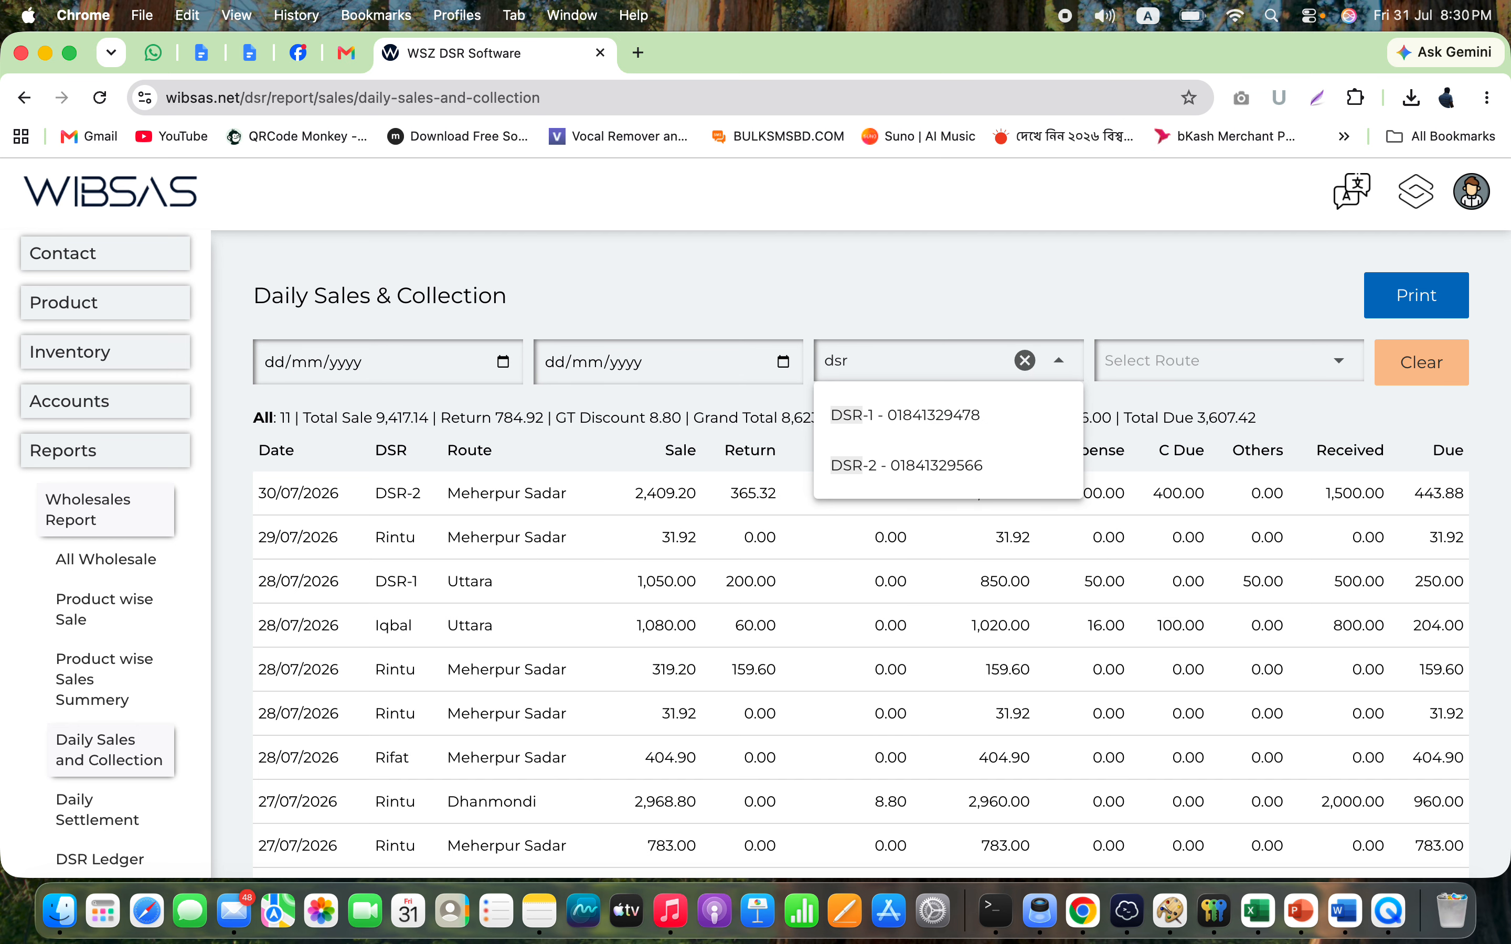
click(864, 423)
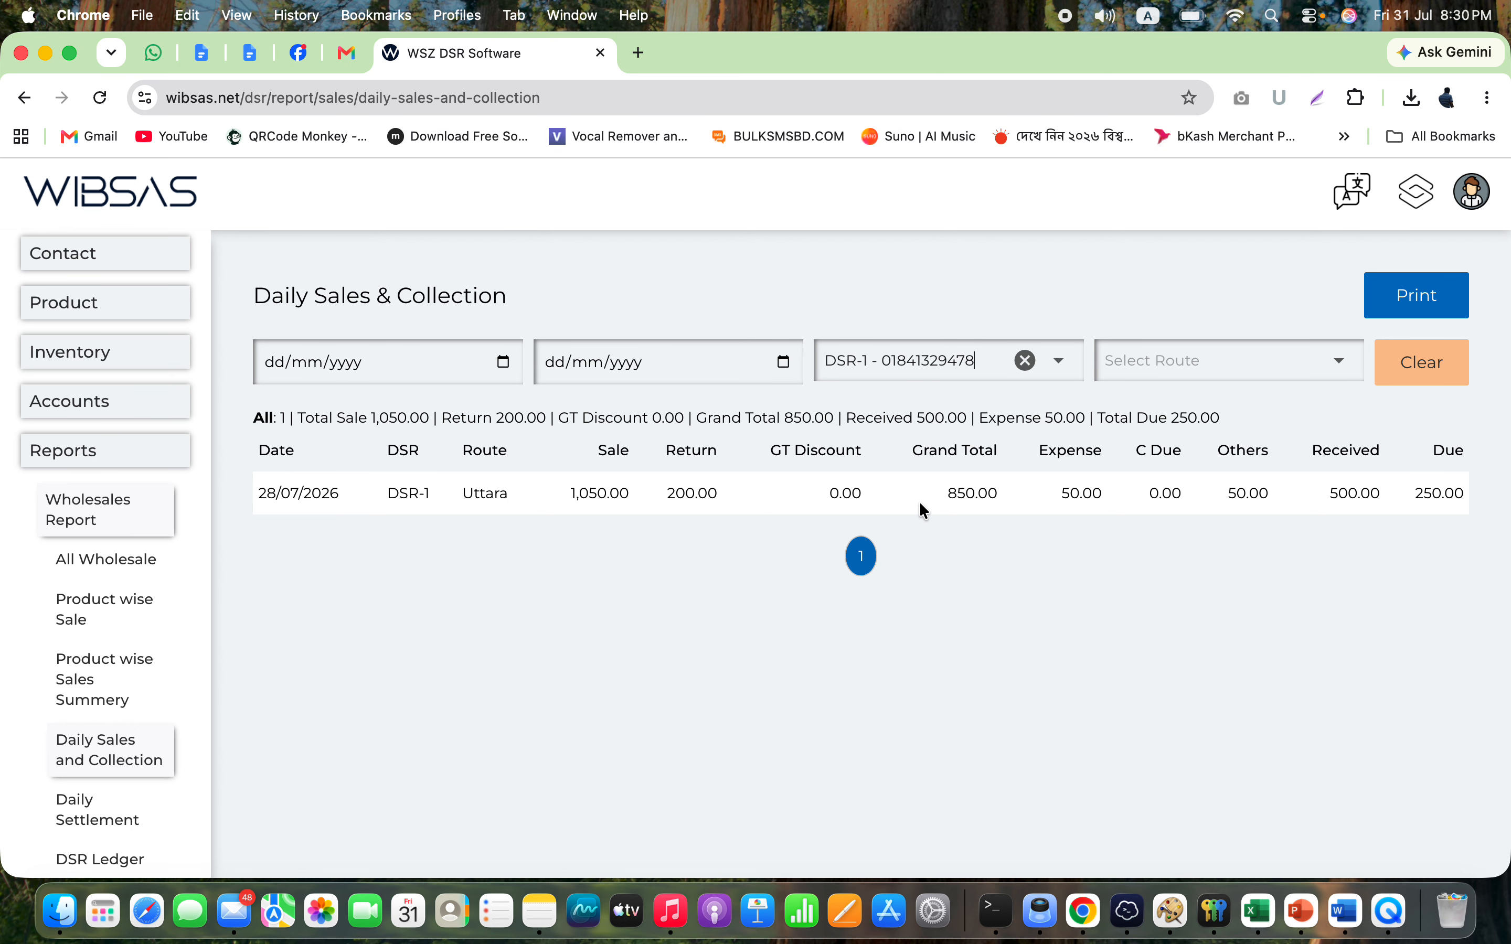
double_click(962, 493)
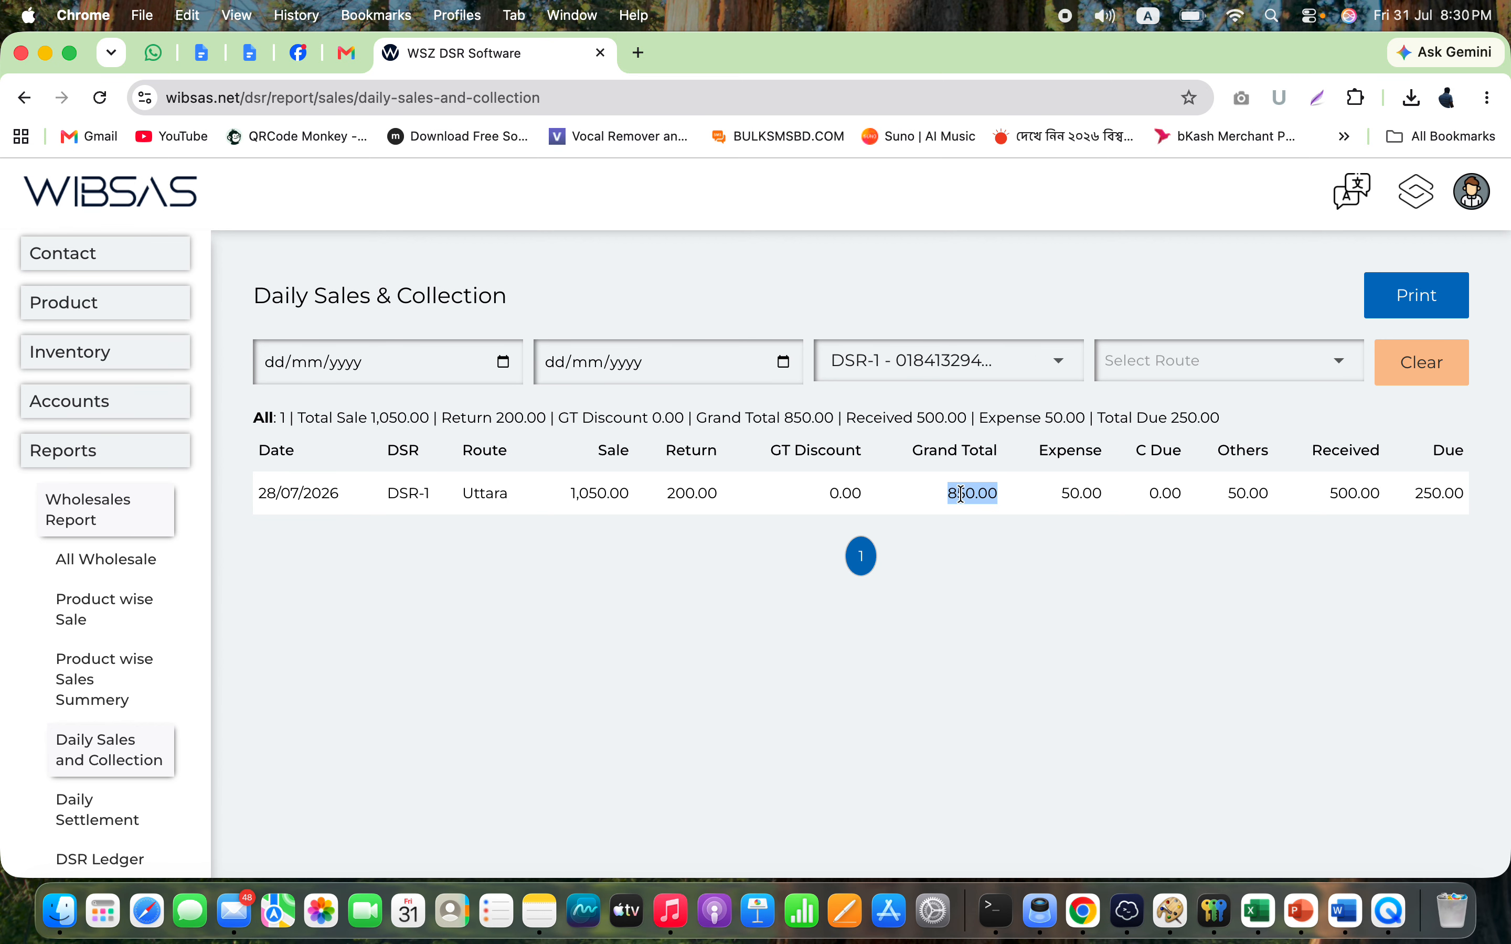
double_click(1357, 491)
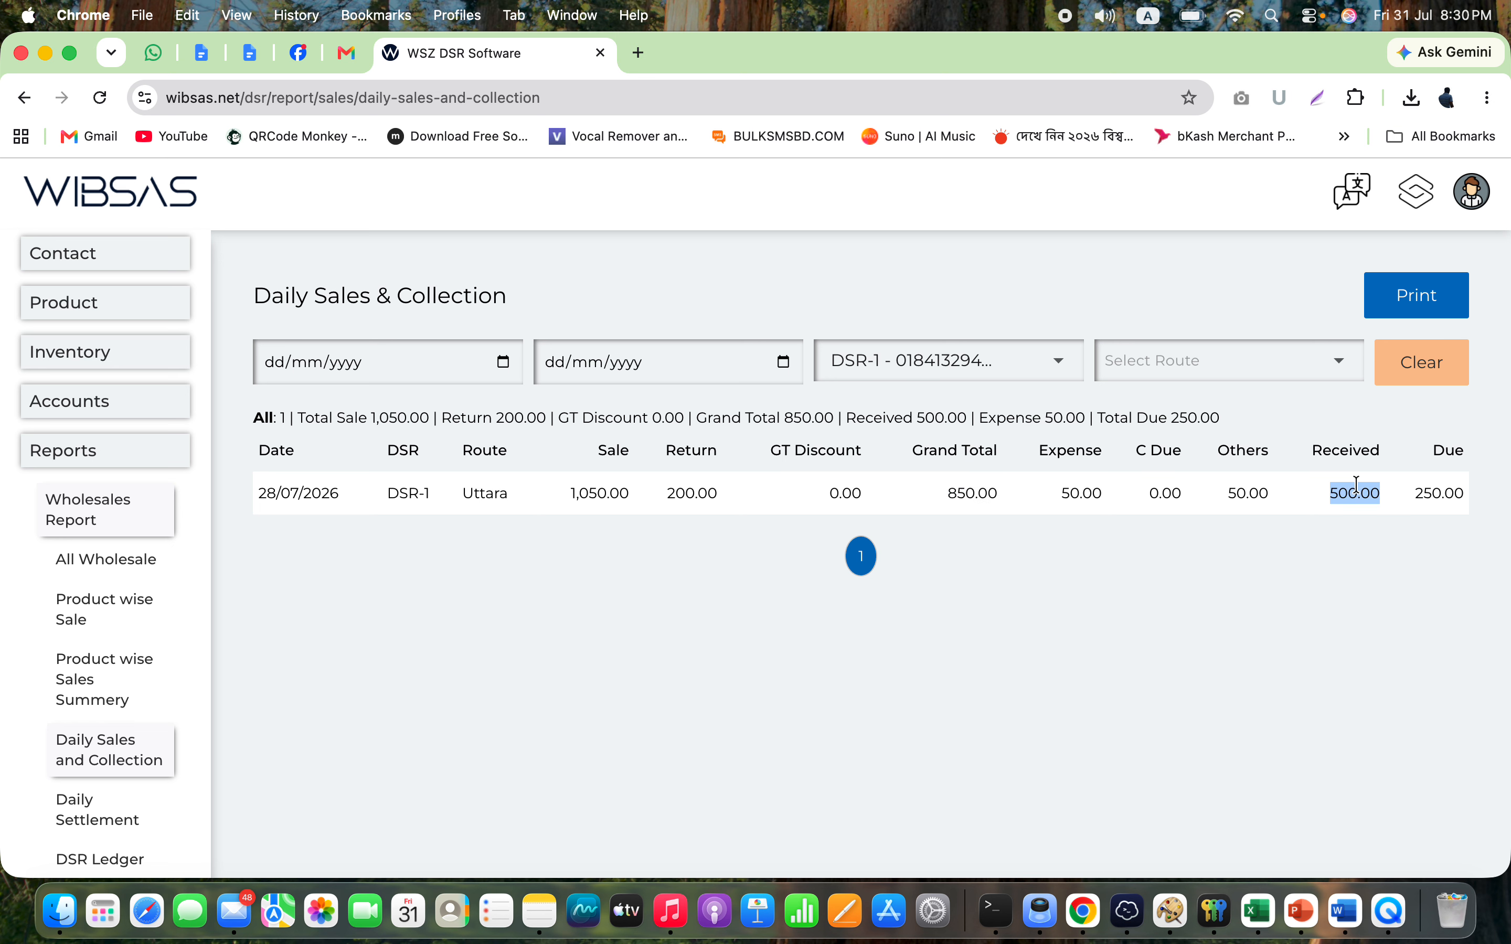
double_click(1450, 500)
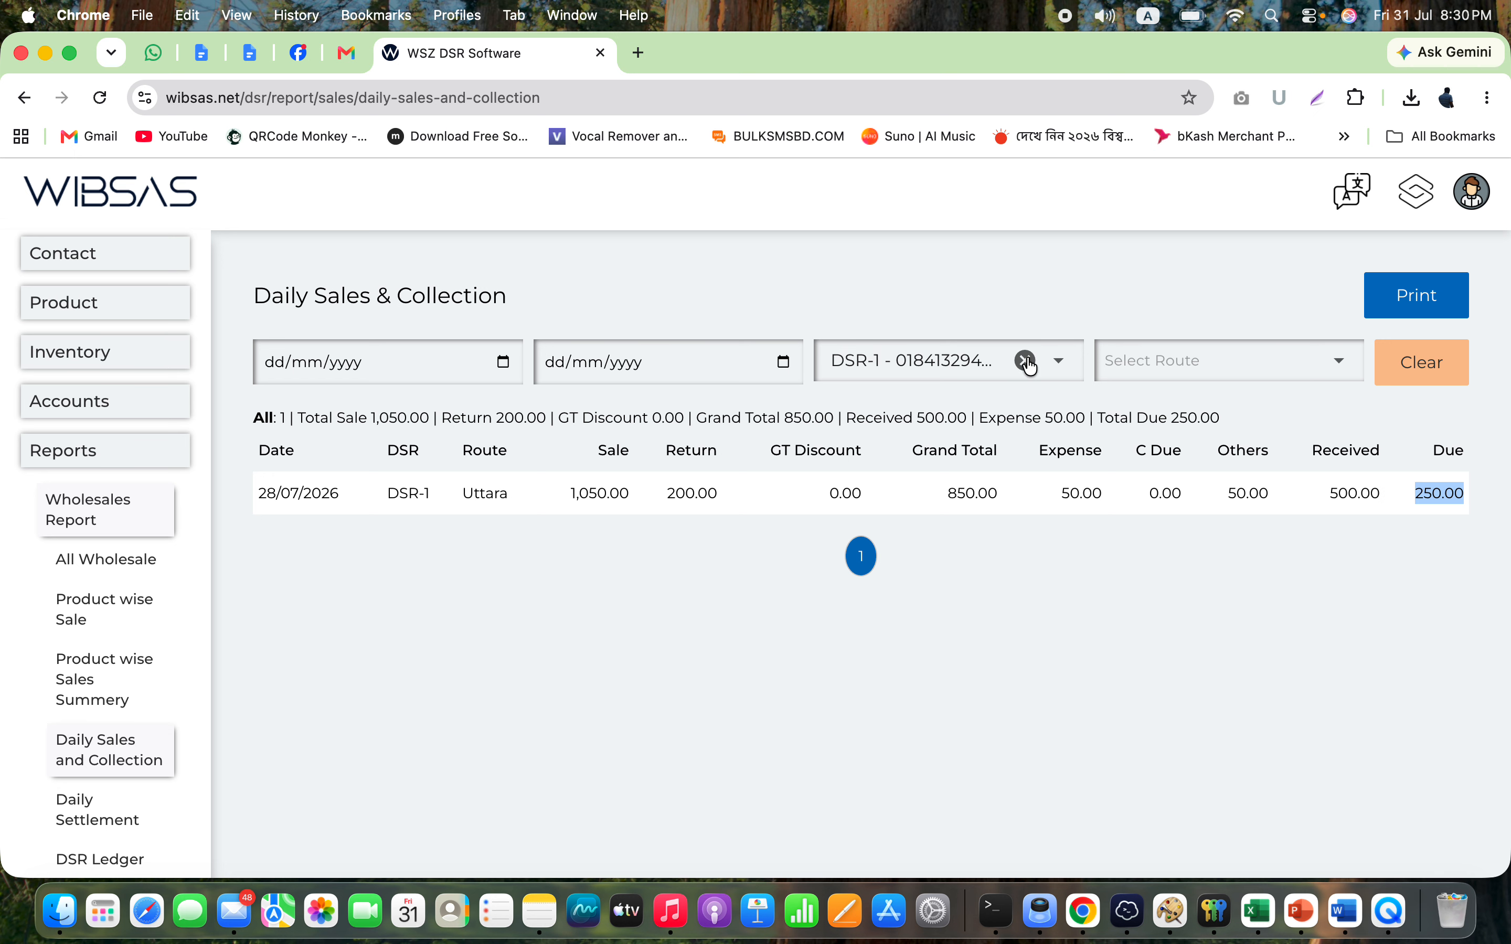
- Remove the DSR filter and filter the daily sales and collection report by the route Meherpur Sadar
click(1025, 361)
click(1290, 364)
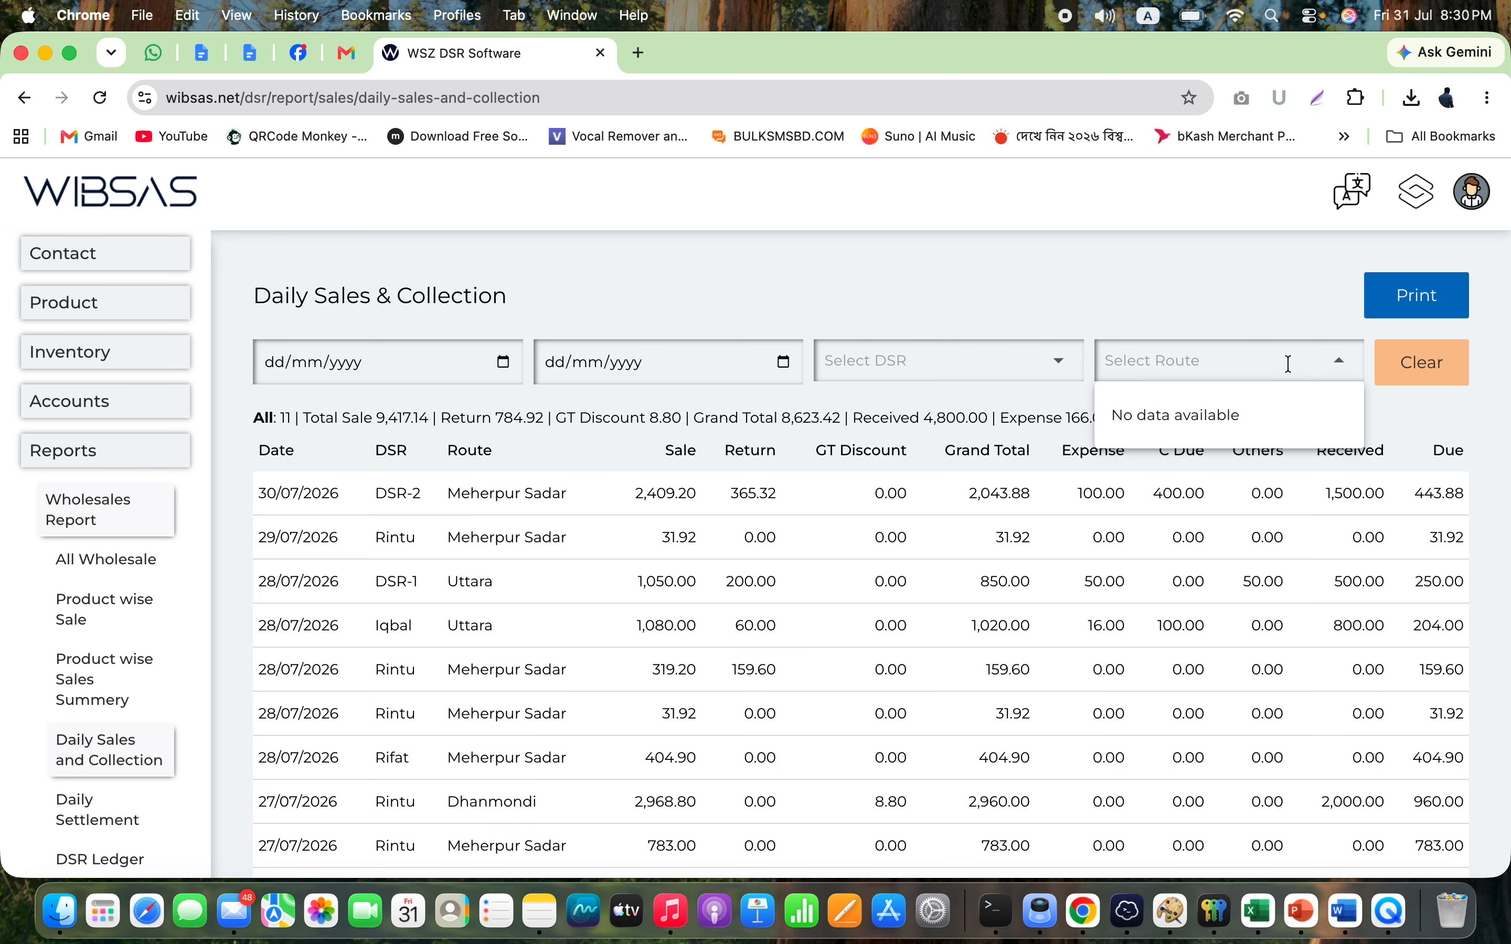
text(meh)
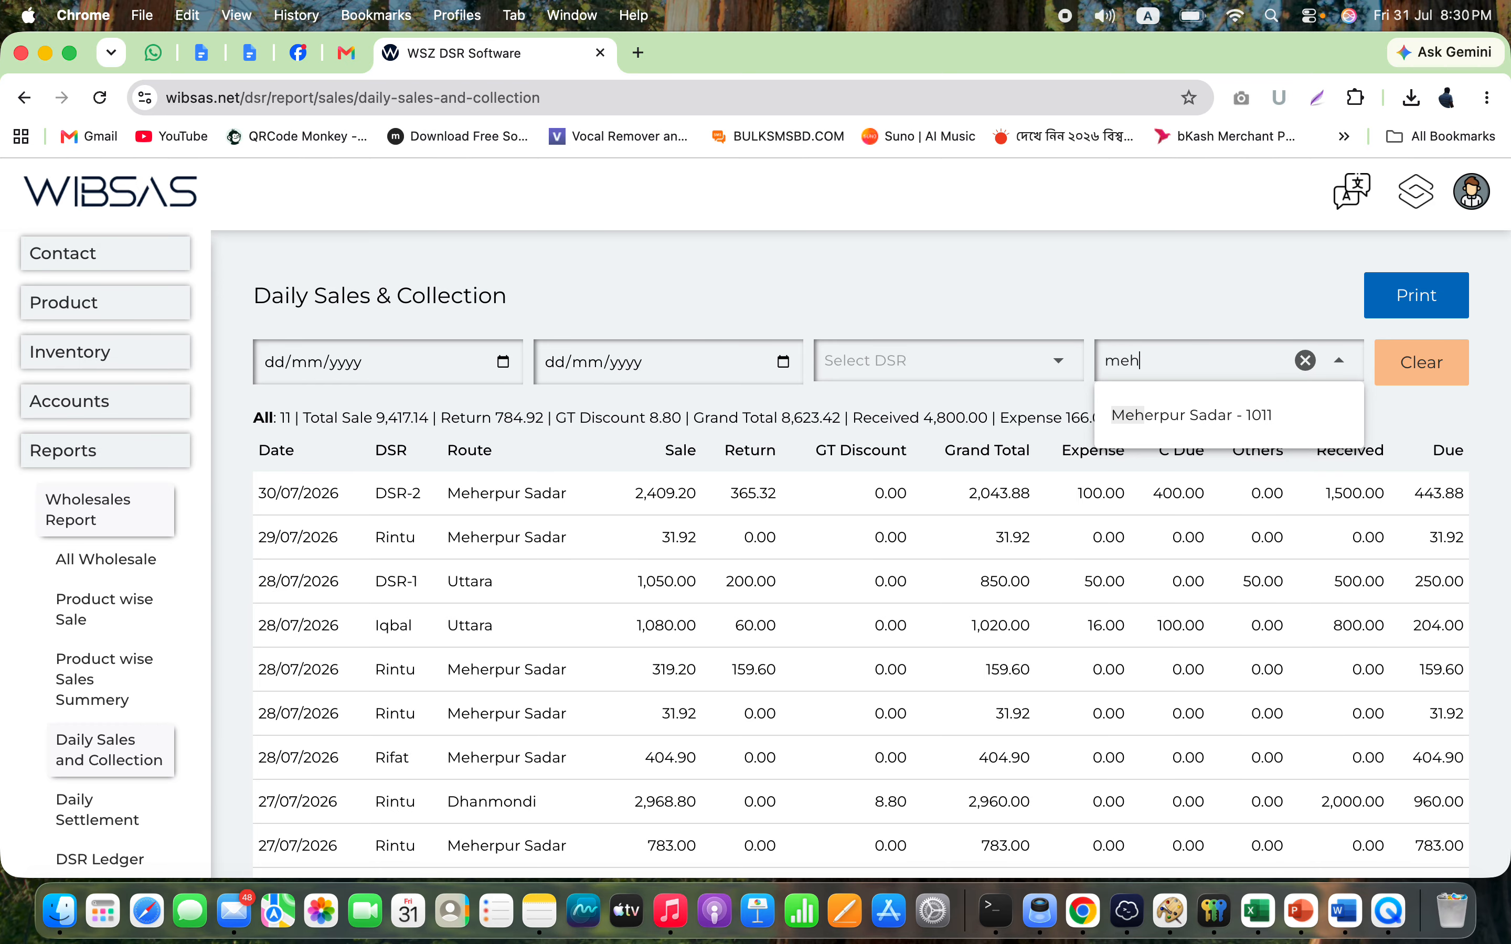
click(1237, 416)
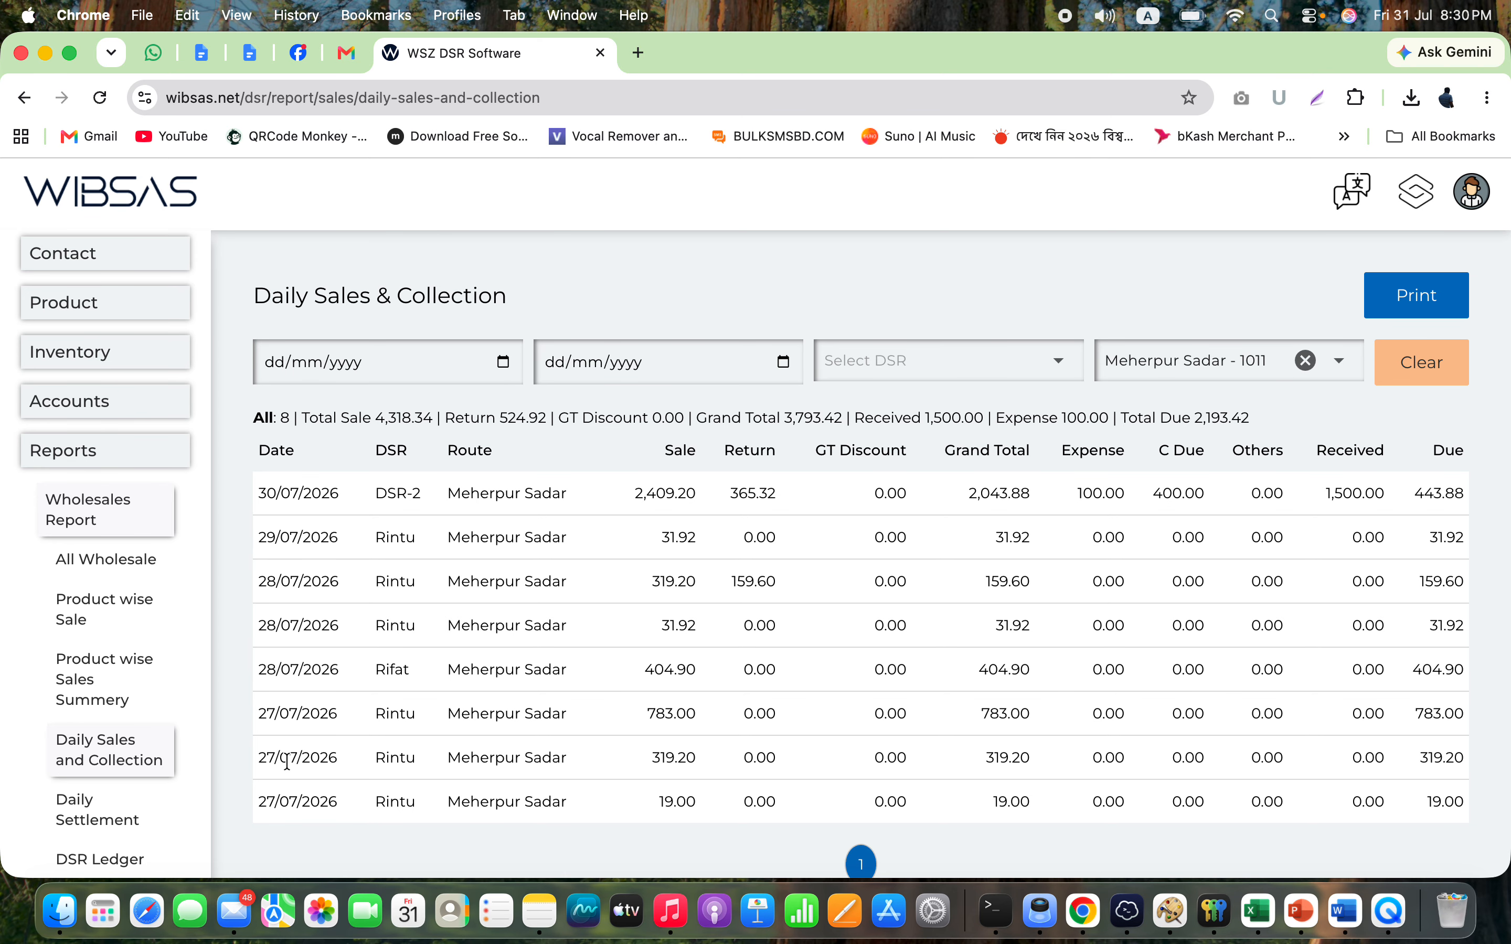
- Narrow the Meherpur Sadar results to the first DSR offered, and check the due column against the report's summary totals
click(983, 363)
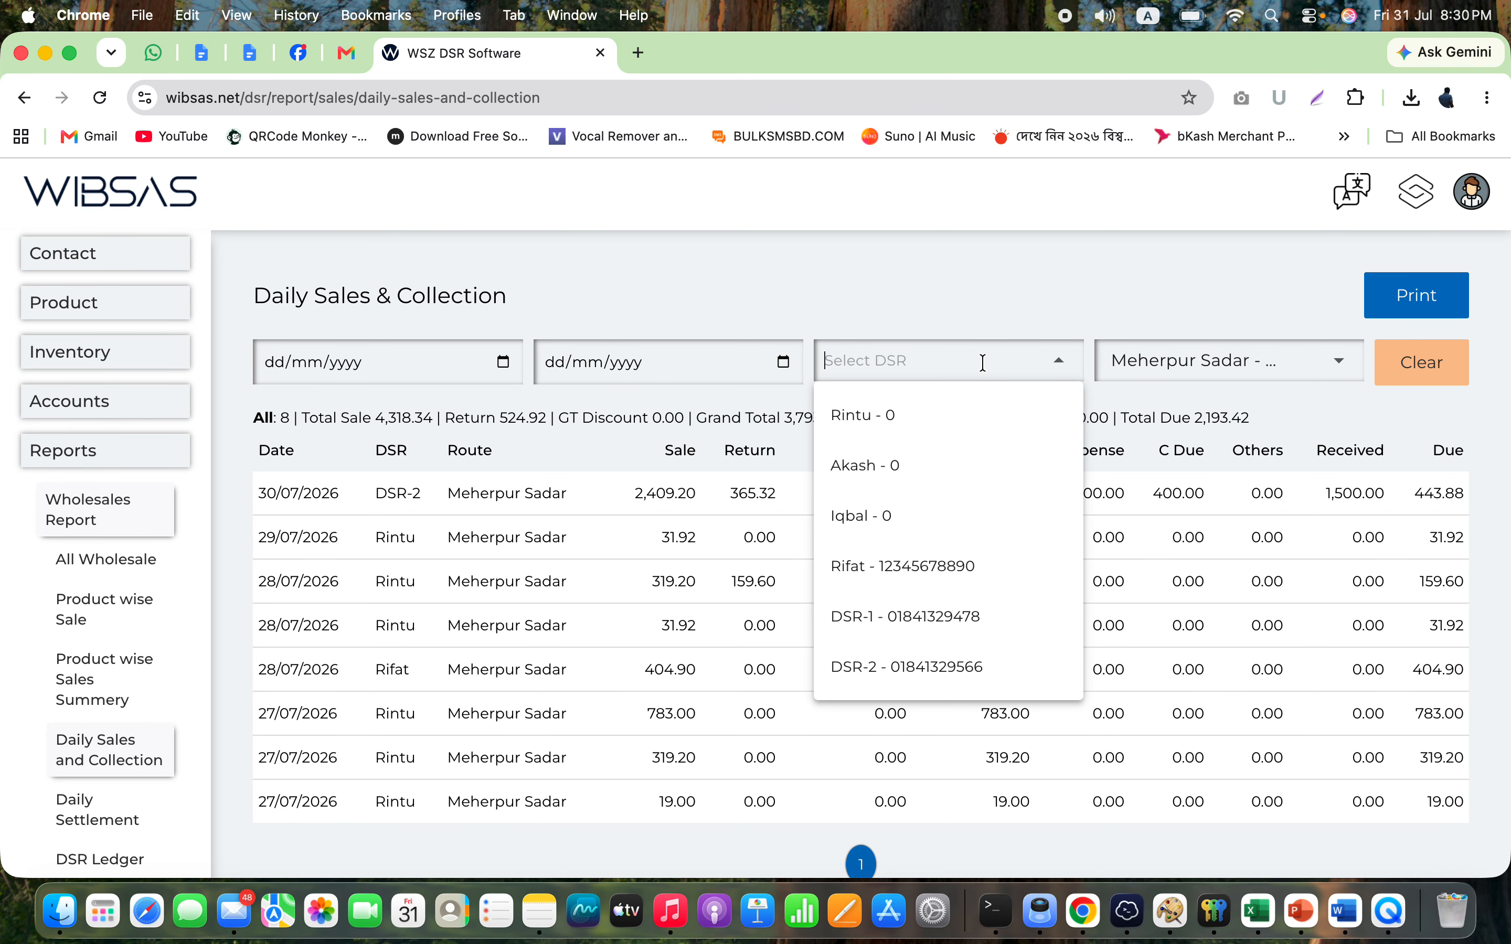
click(882, 417)
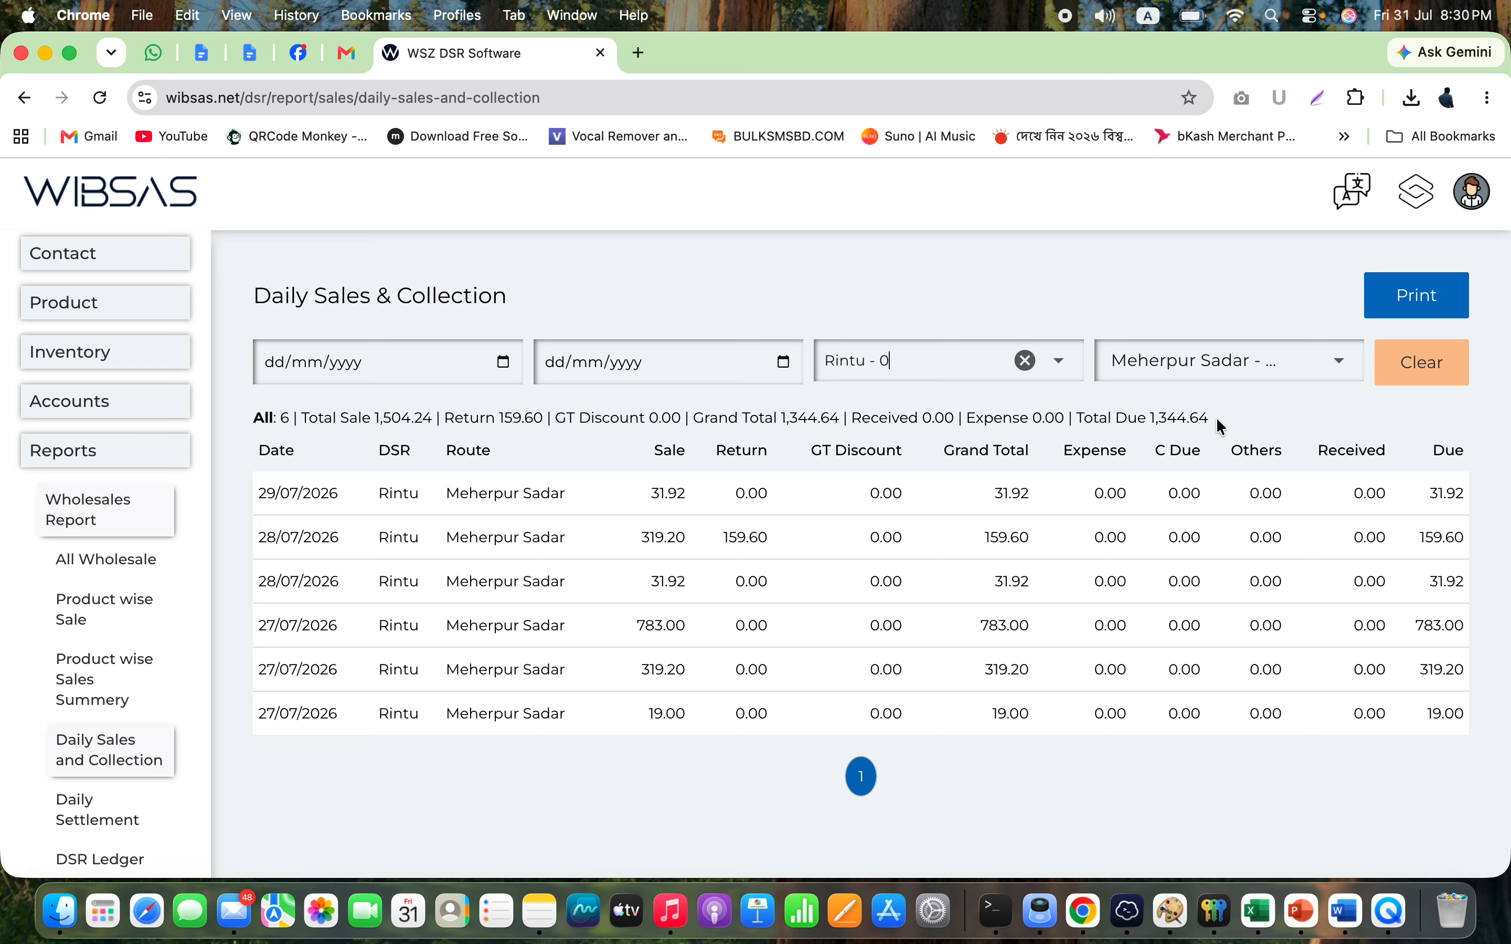
drag(1216, 416, 374, 419)
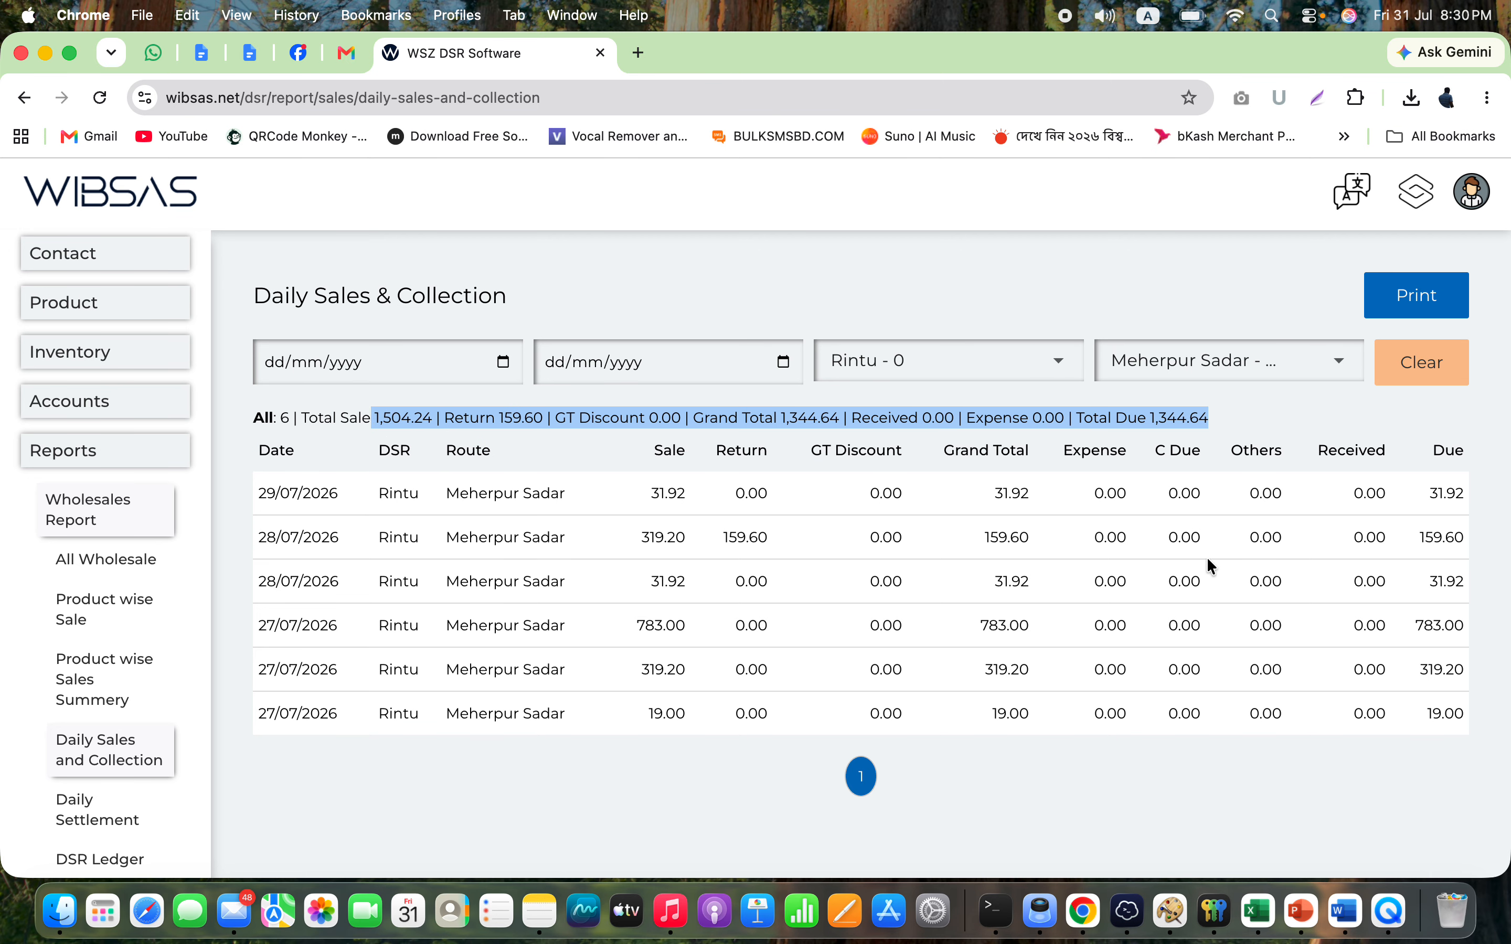
drag(1438, 493, 1445, 701)
click(1444, 701)
double_click(1172, 416)
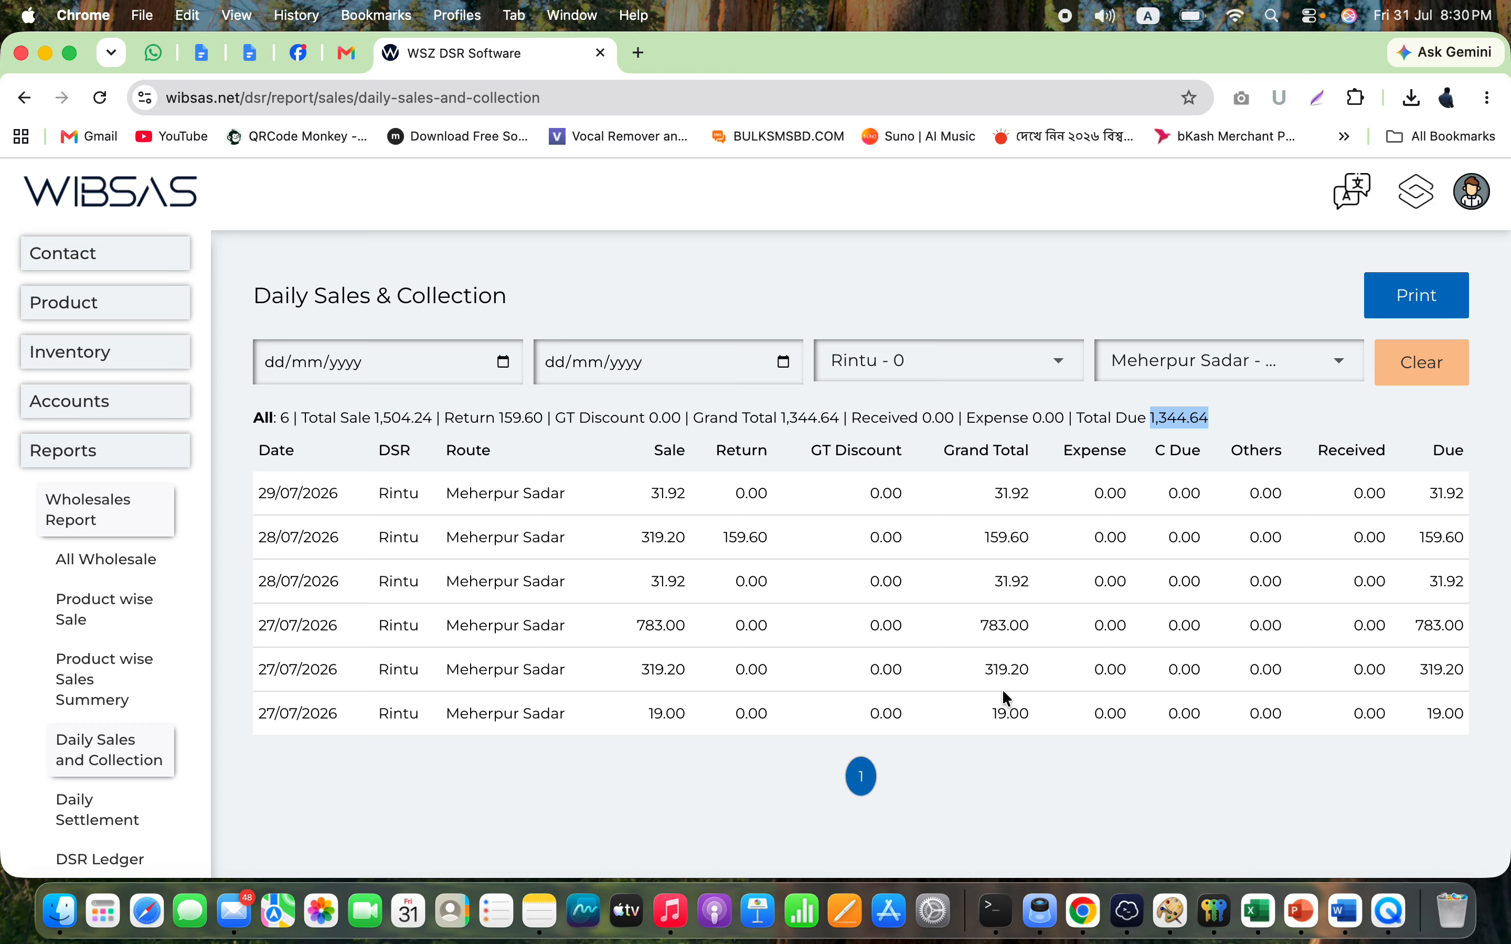
double_click(801, 414)
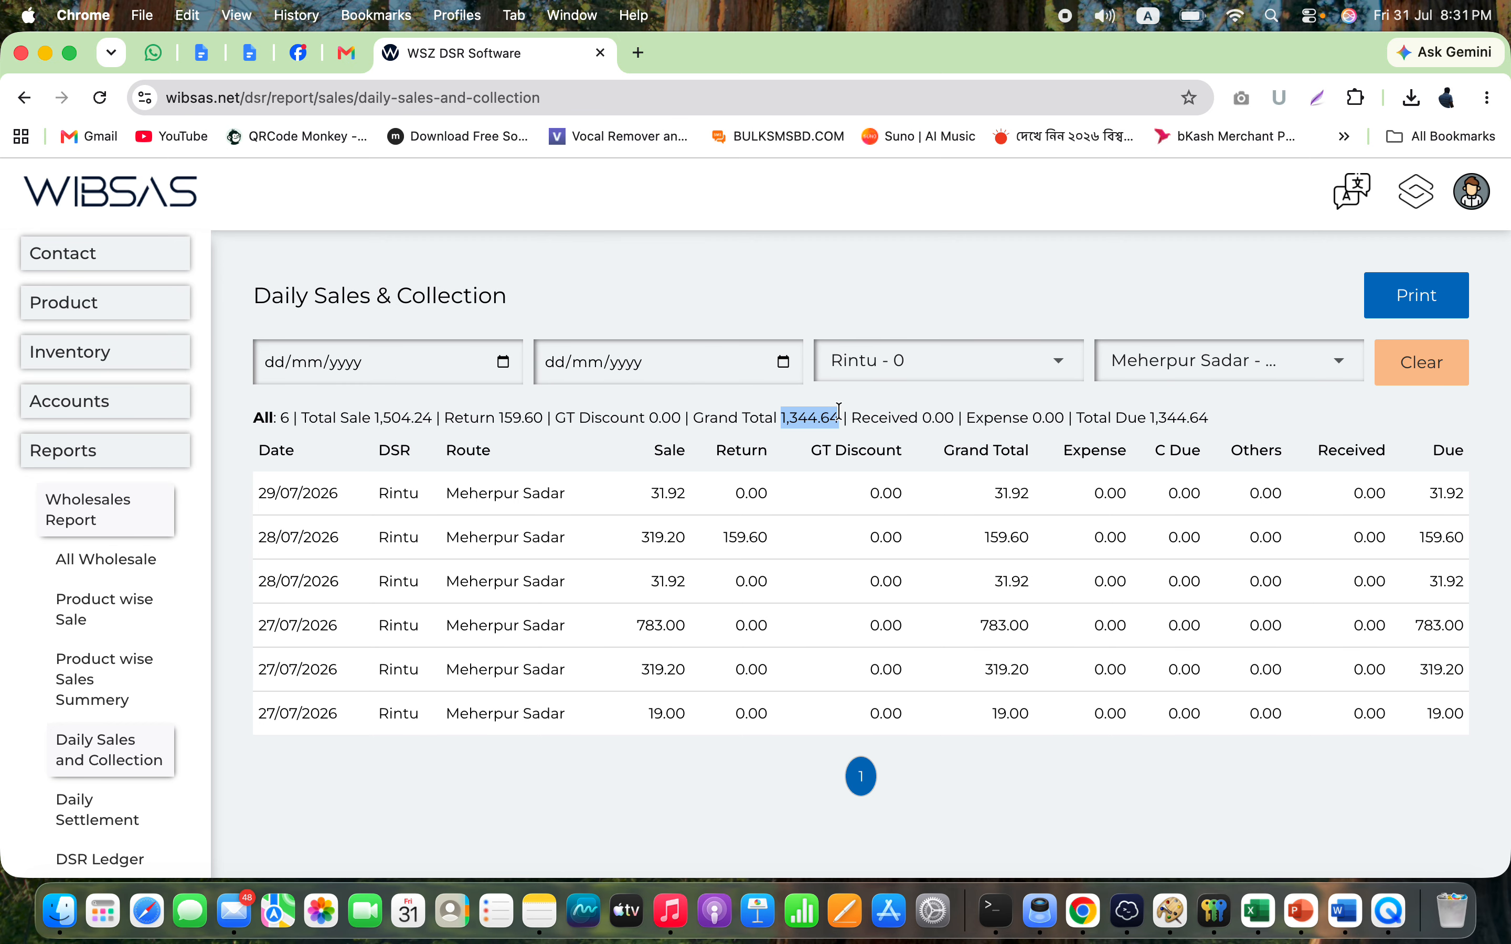
- Open the daily settlement report for 30/07/2026 and examine its expense head and the cash and mobile bank payments received
triple_click(880, 417)
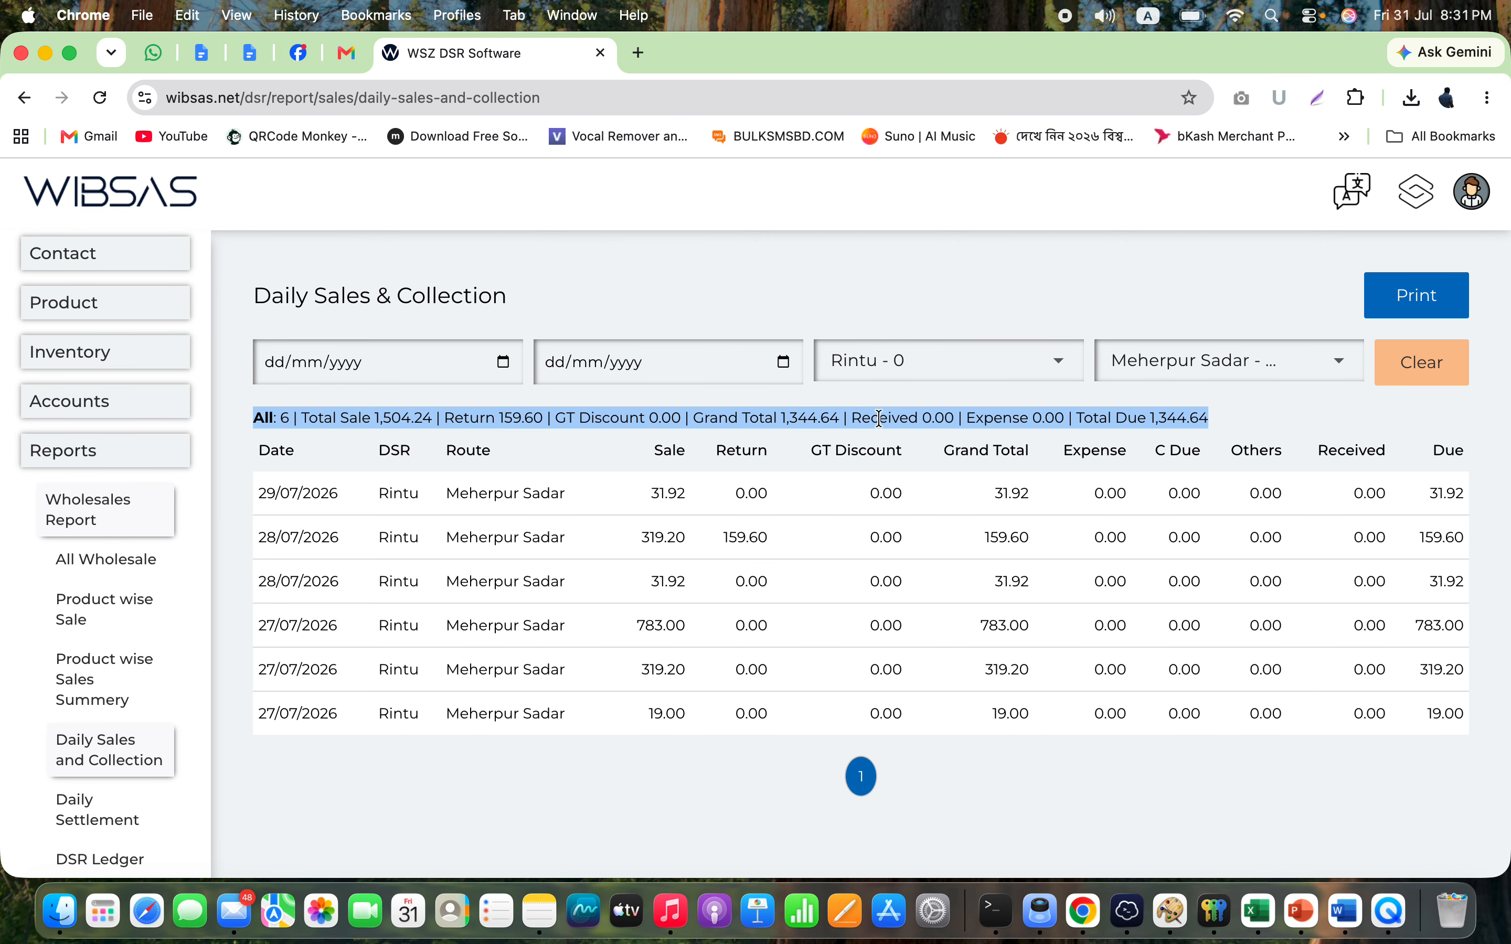
click(81, 812)
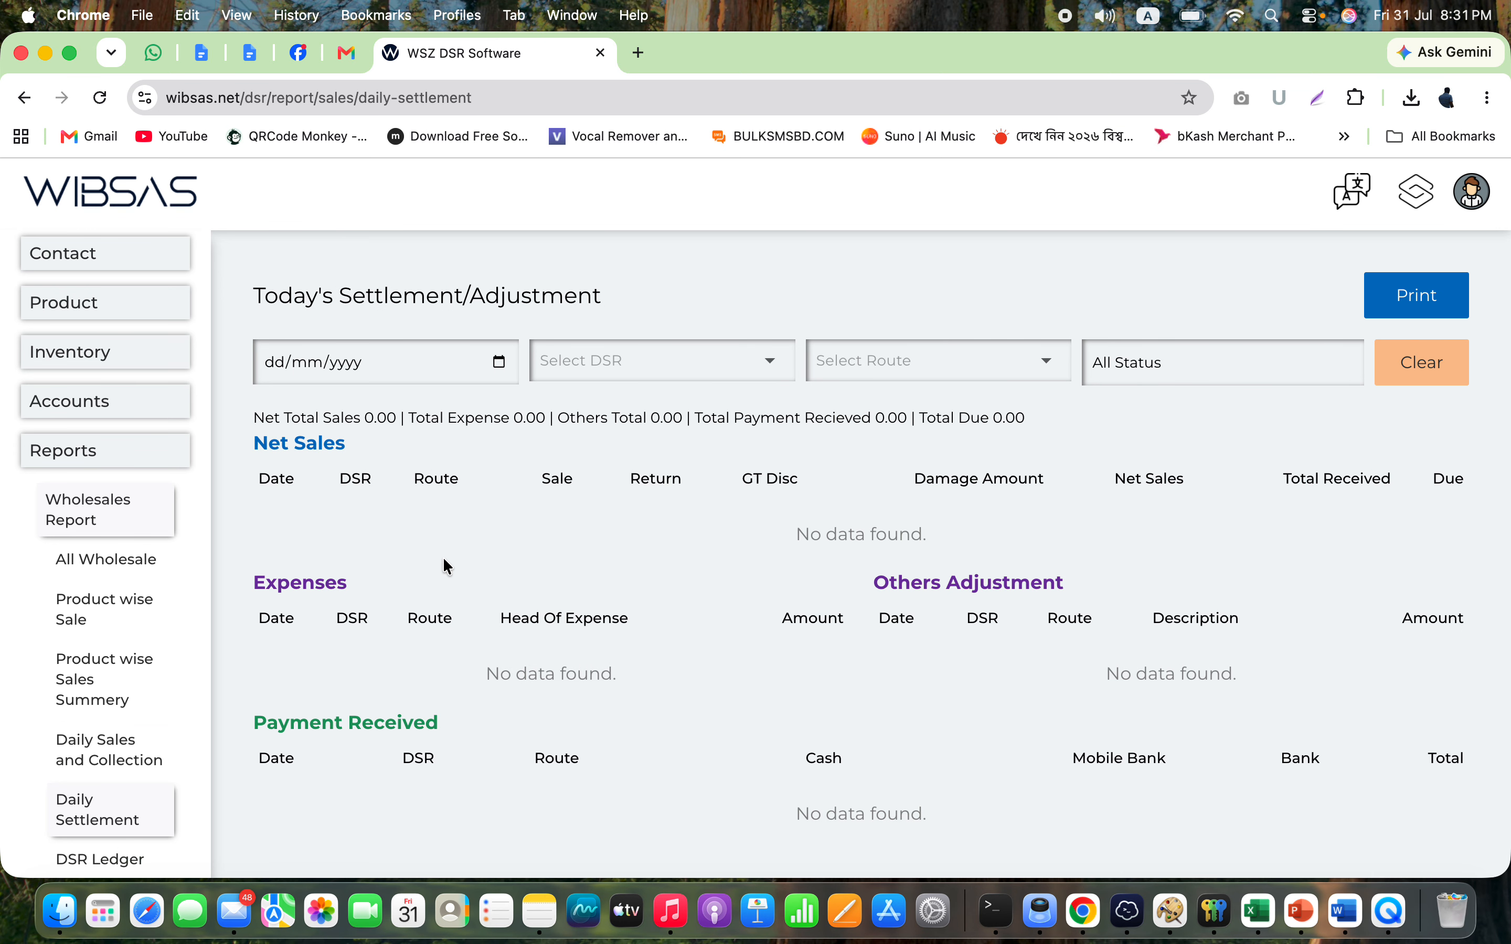
click(503, 359)
click(395, 597)
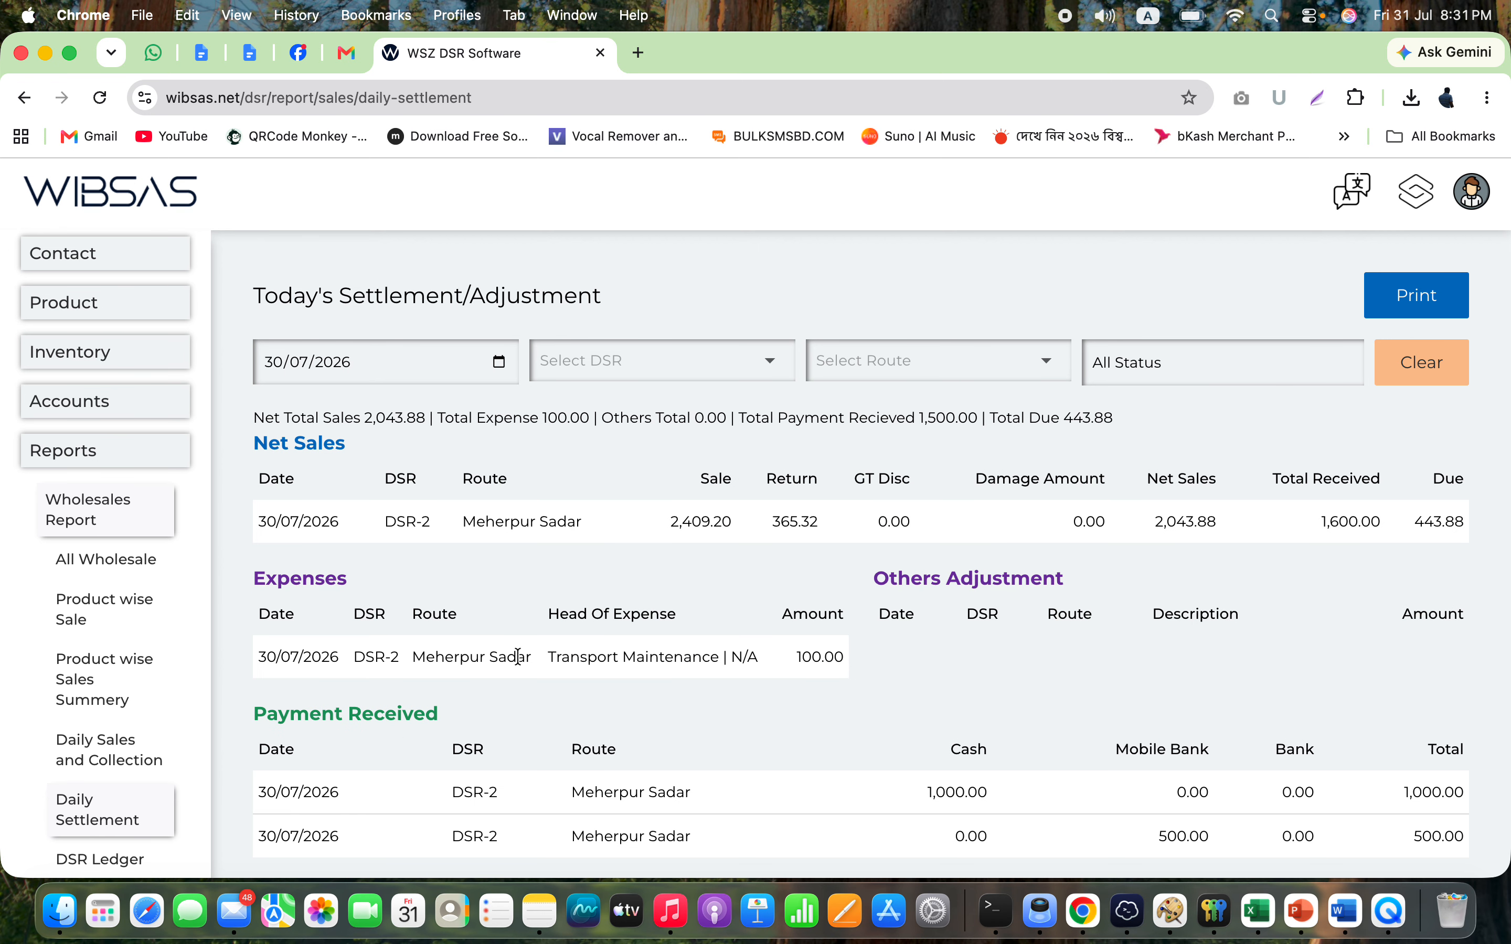
triple_click(602, 658)
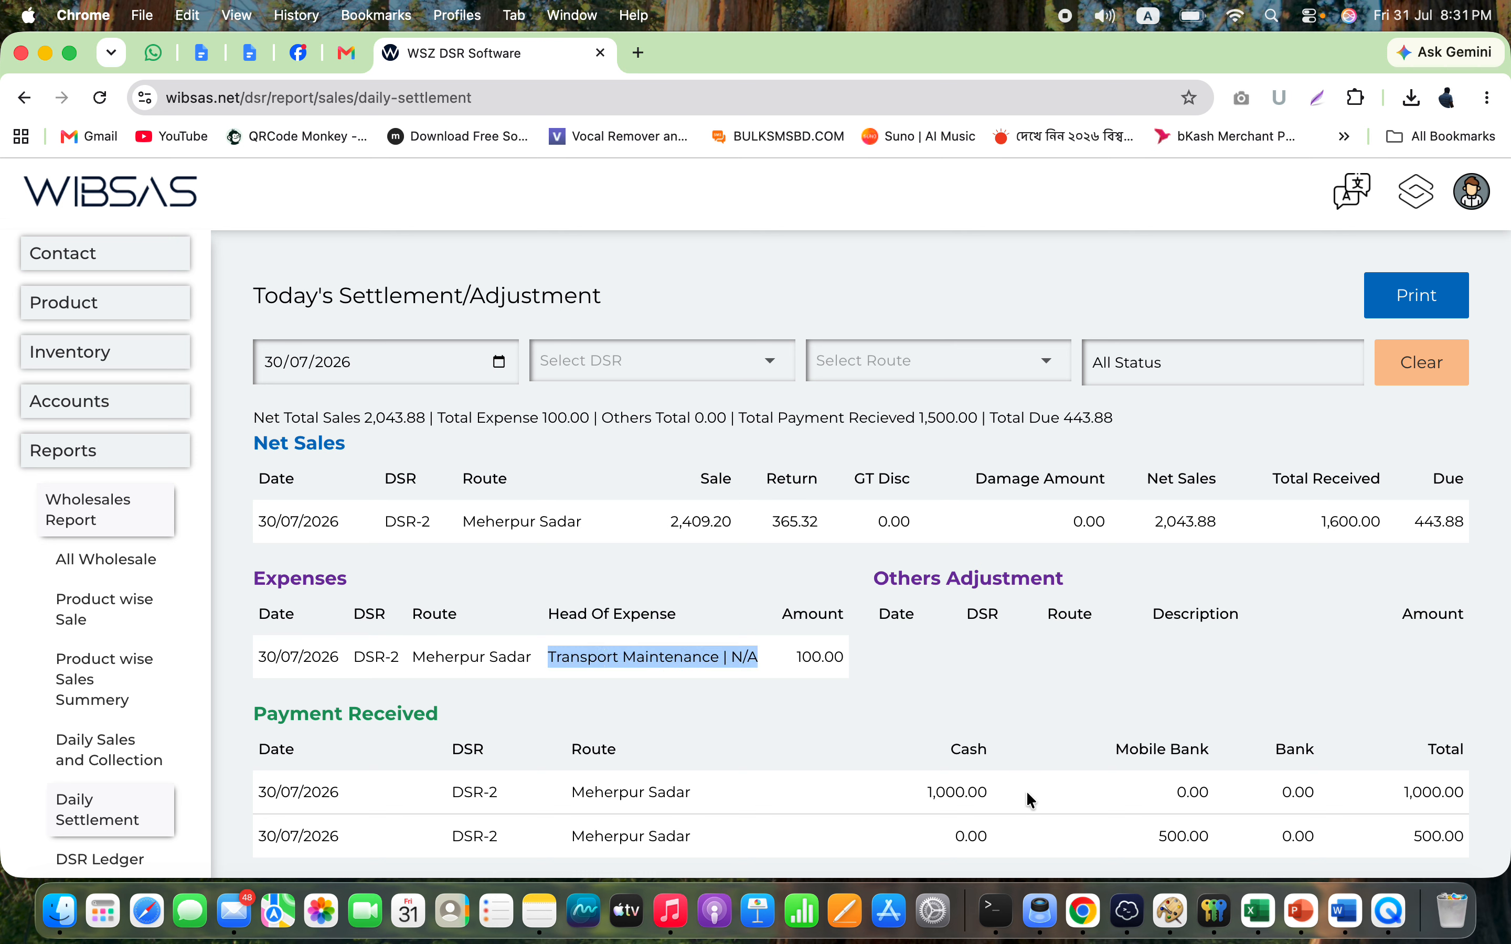
double_click(965, 791)
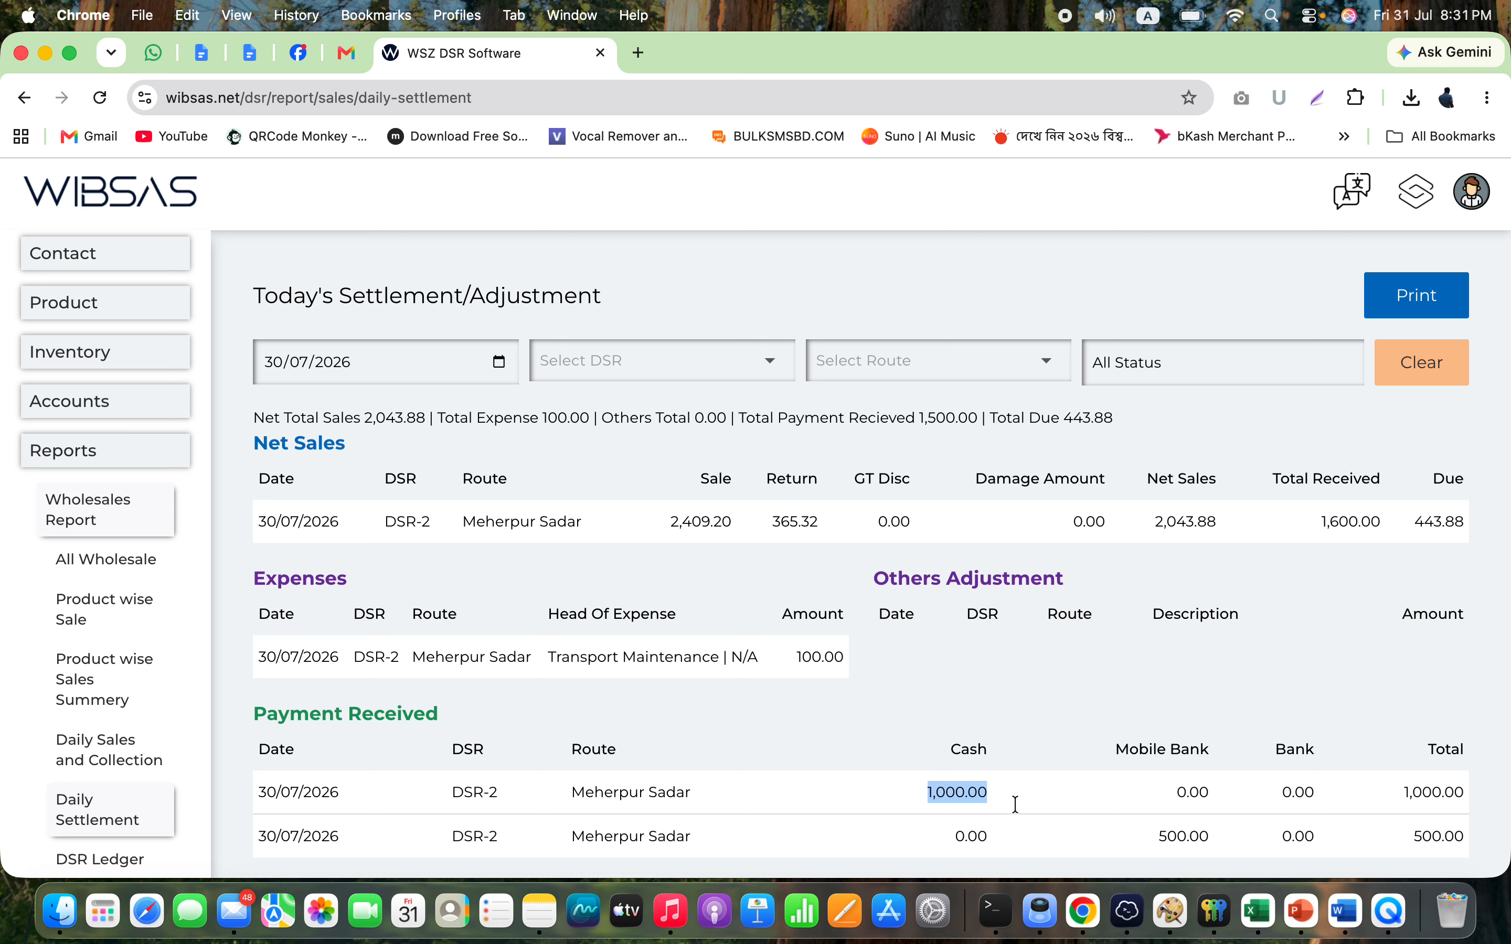
click(1205, 830)
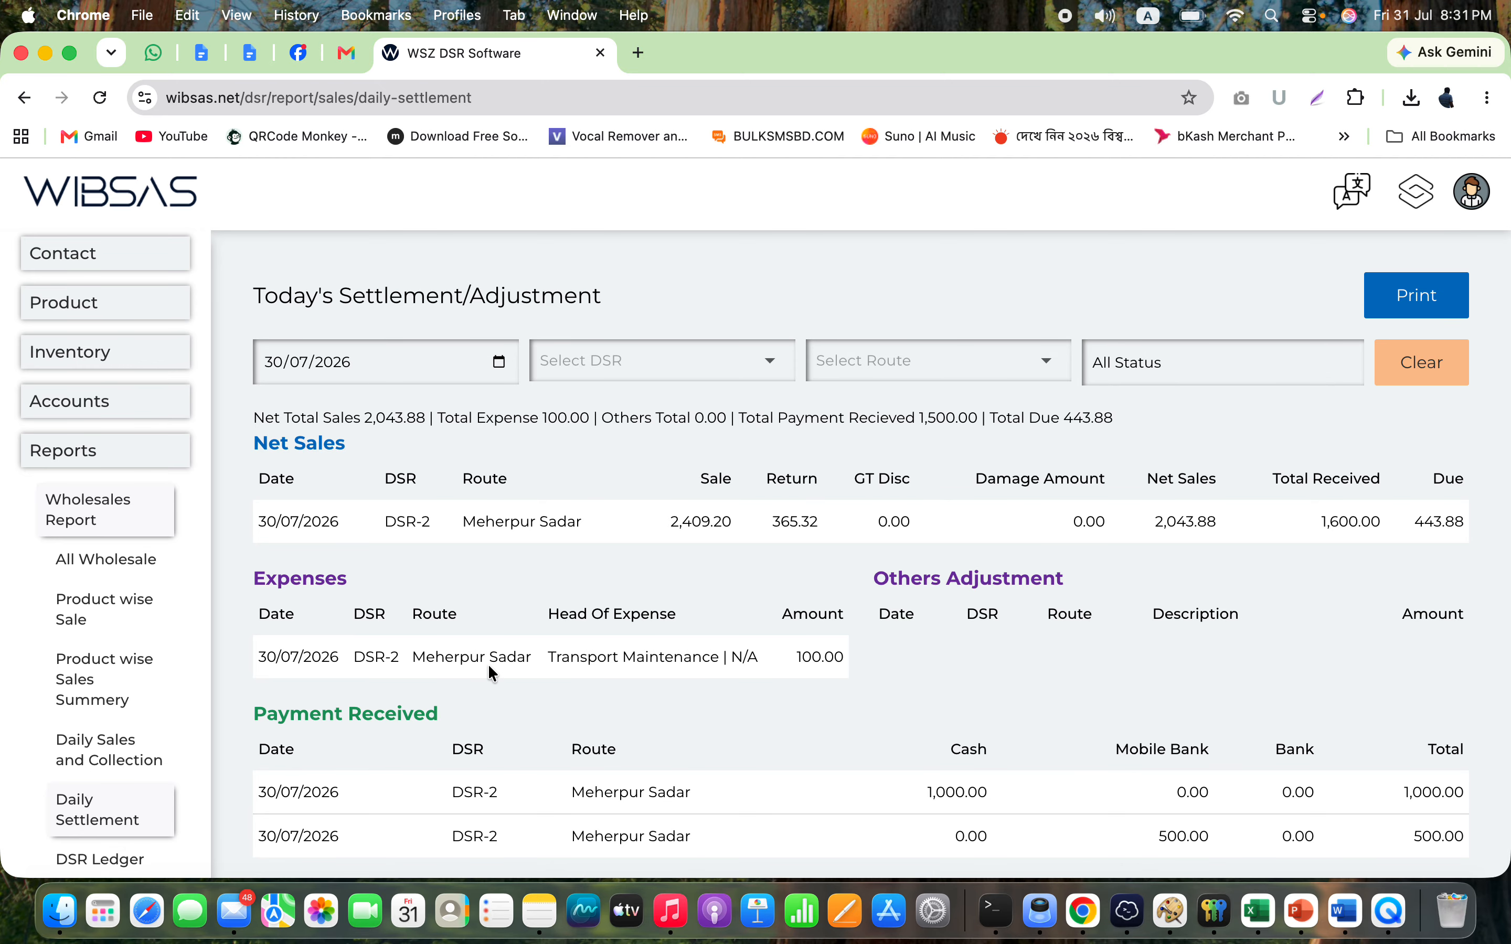
- Return to the daily sales and collection report and check the grand total, expense and due figures in its unfiltered summary
click(111, 761)
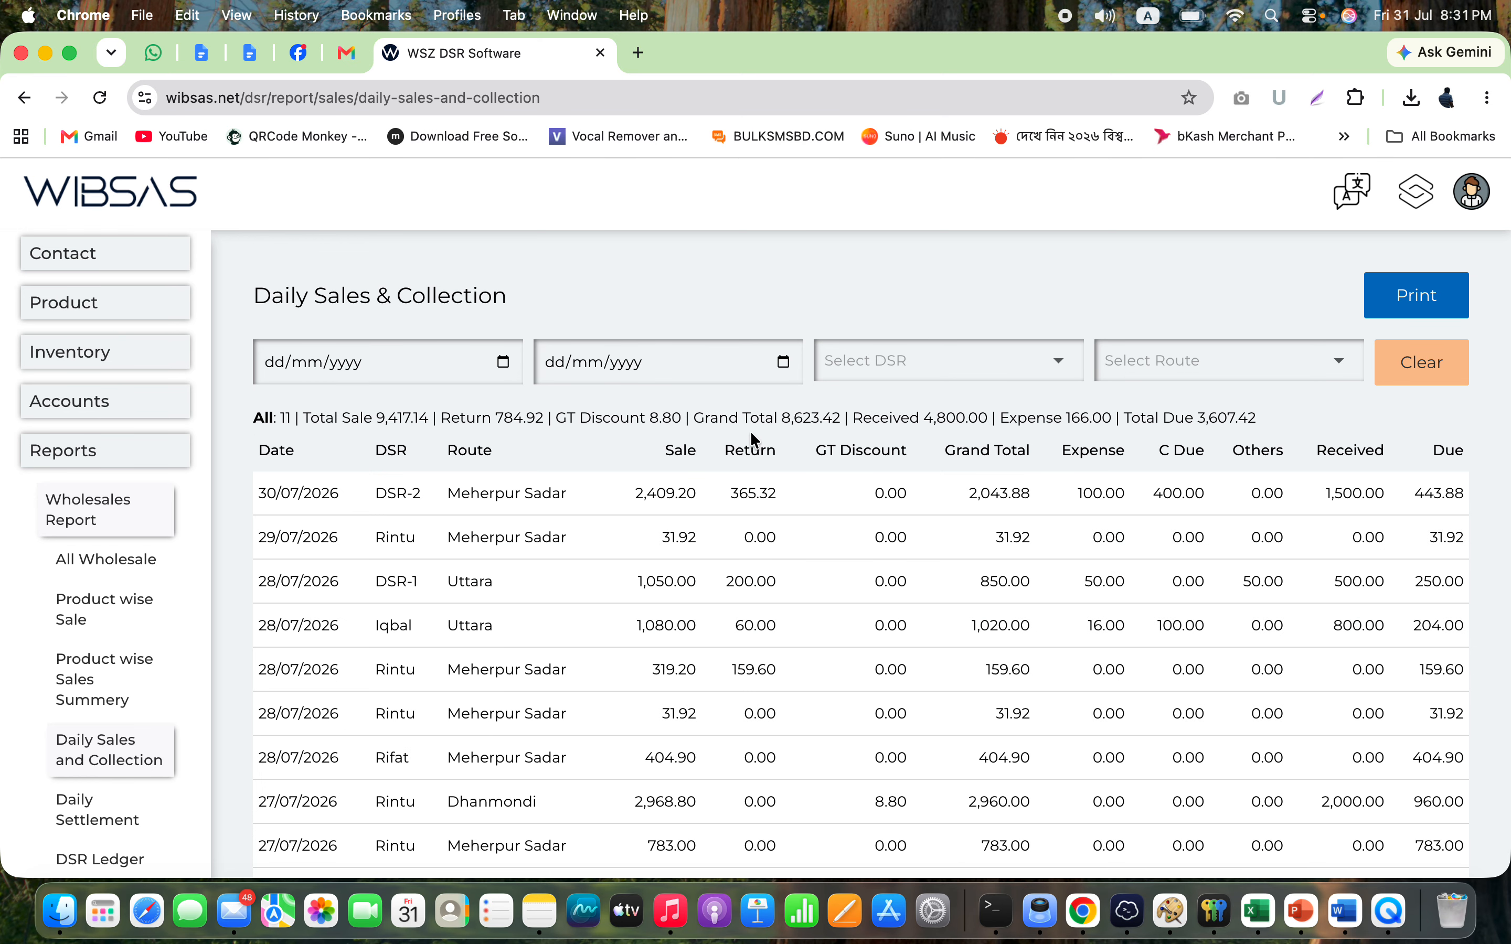
click(799, 416)
double_click(798, 416)
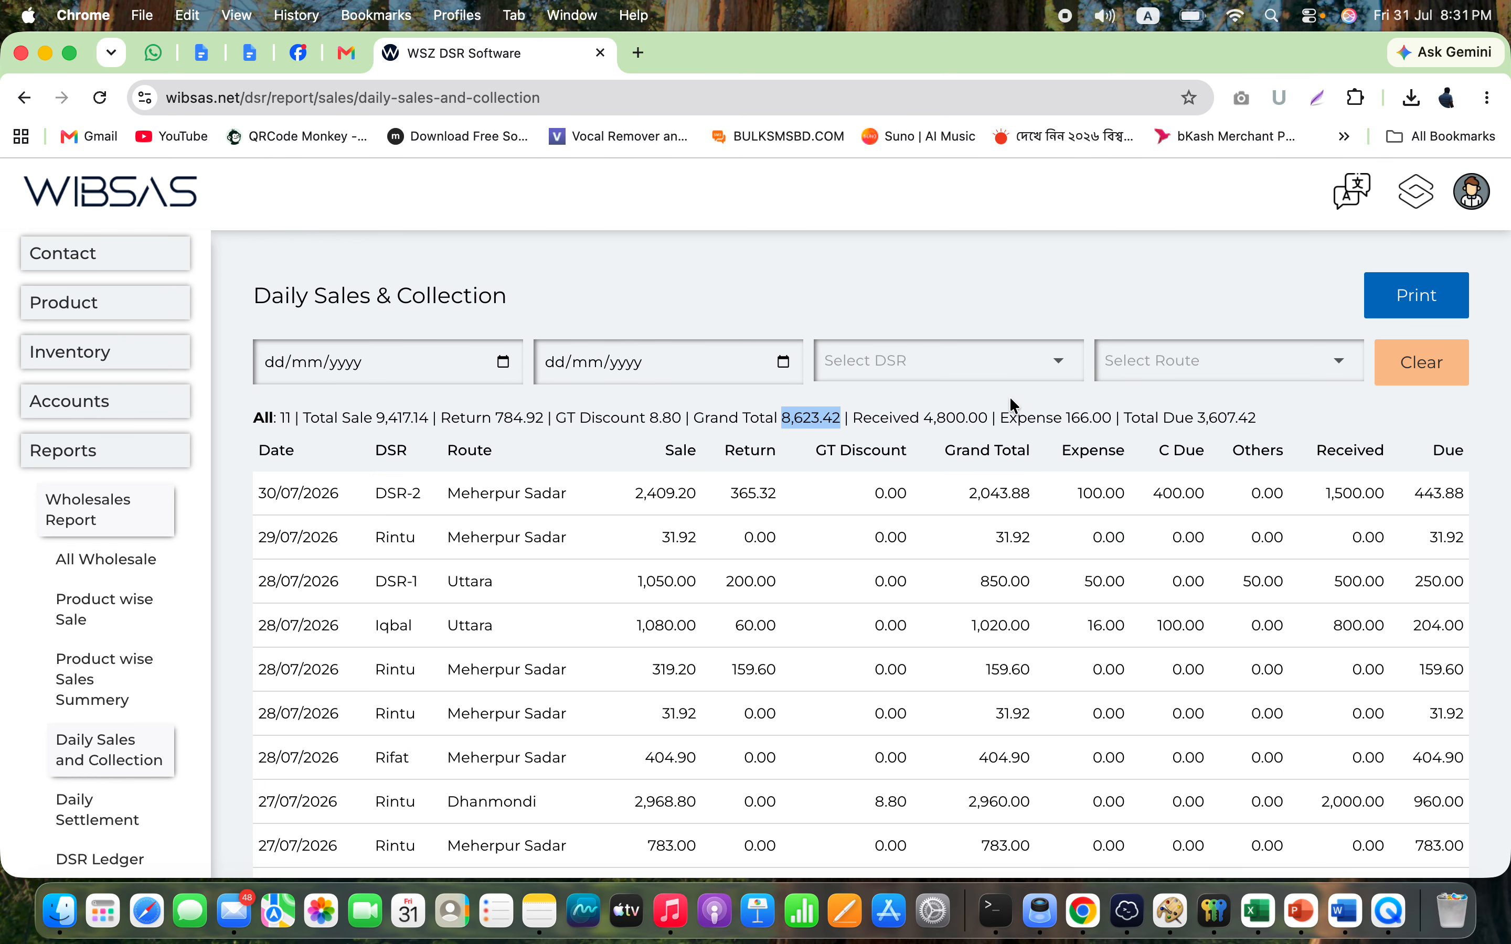
triple_click(1084, 422)
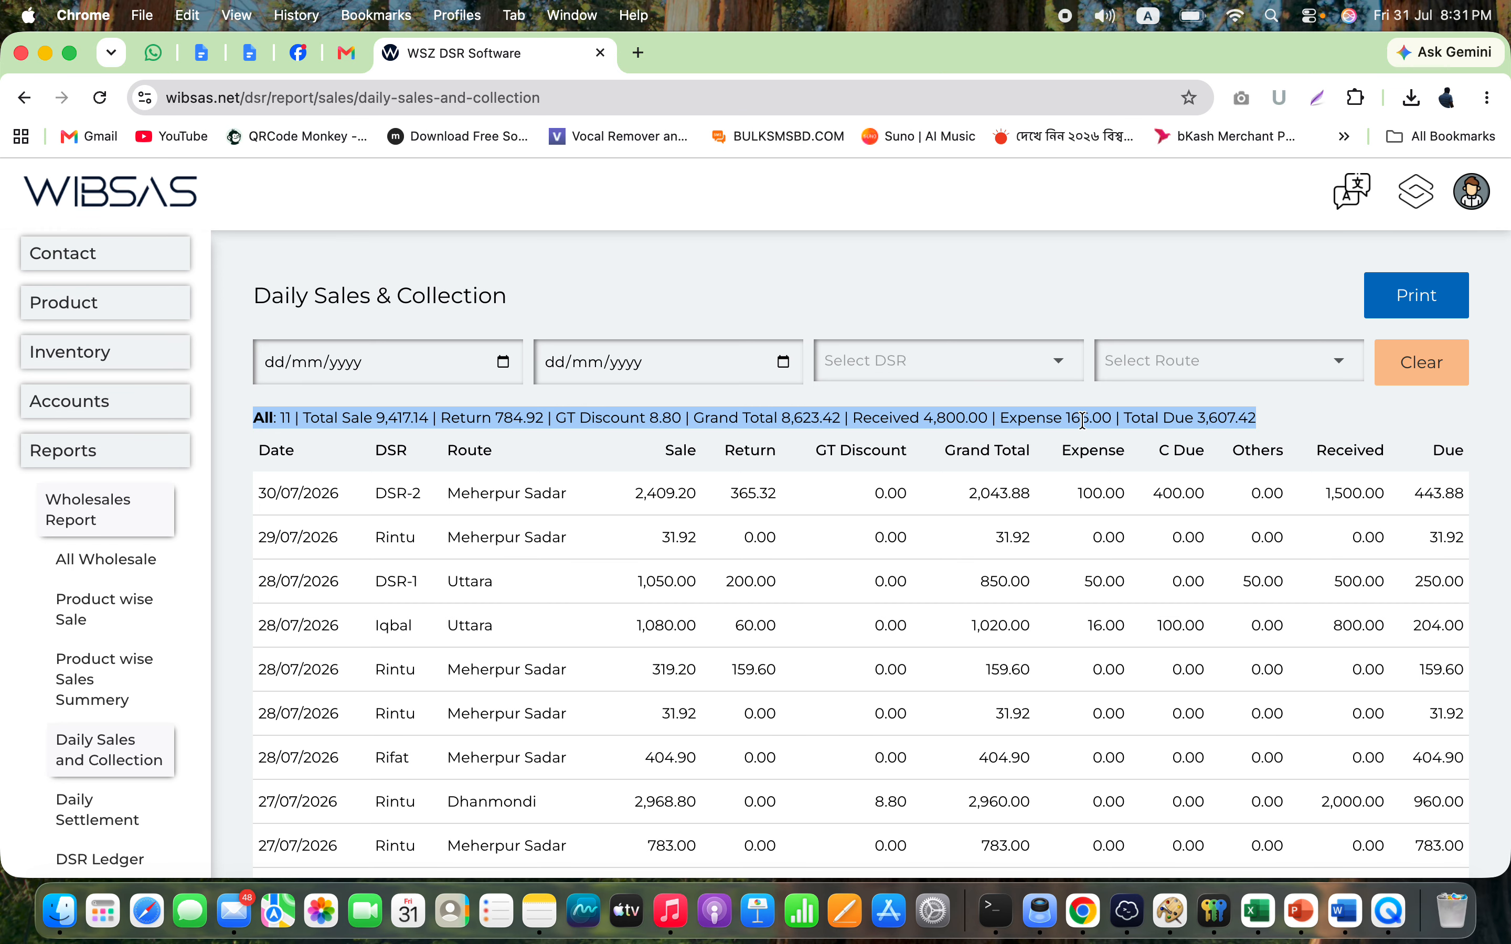
click(1261, 421)
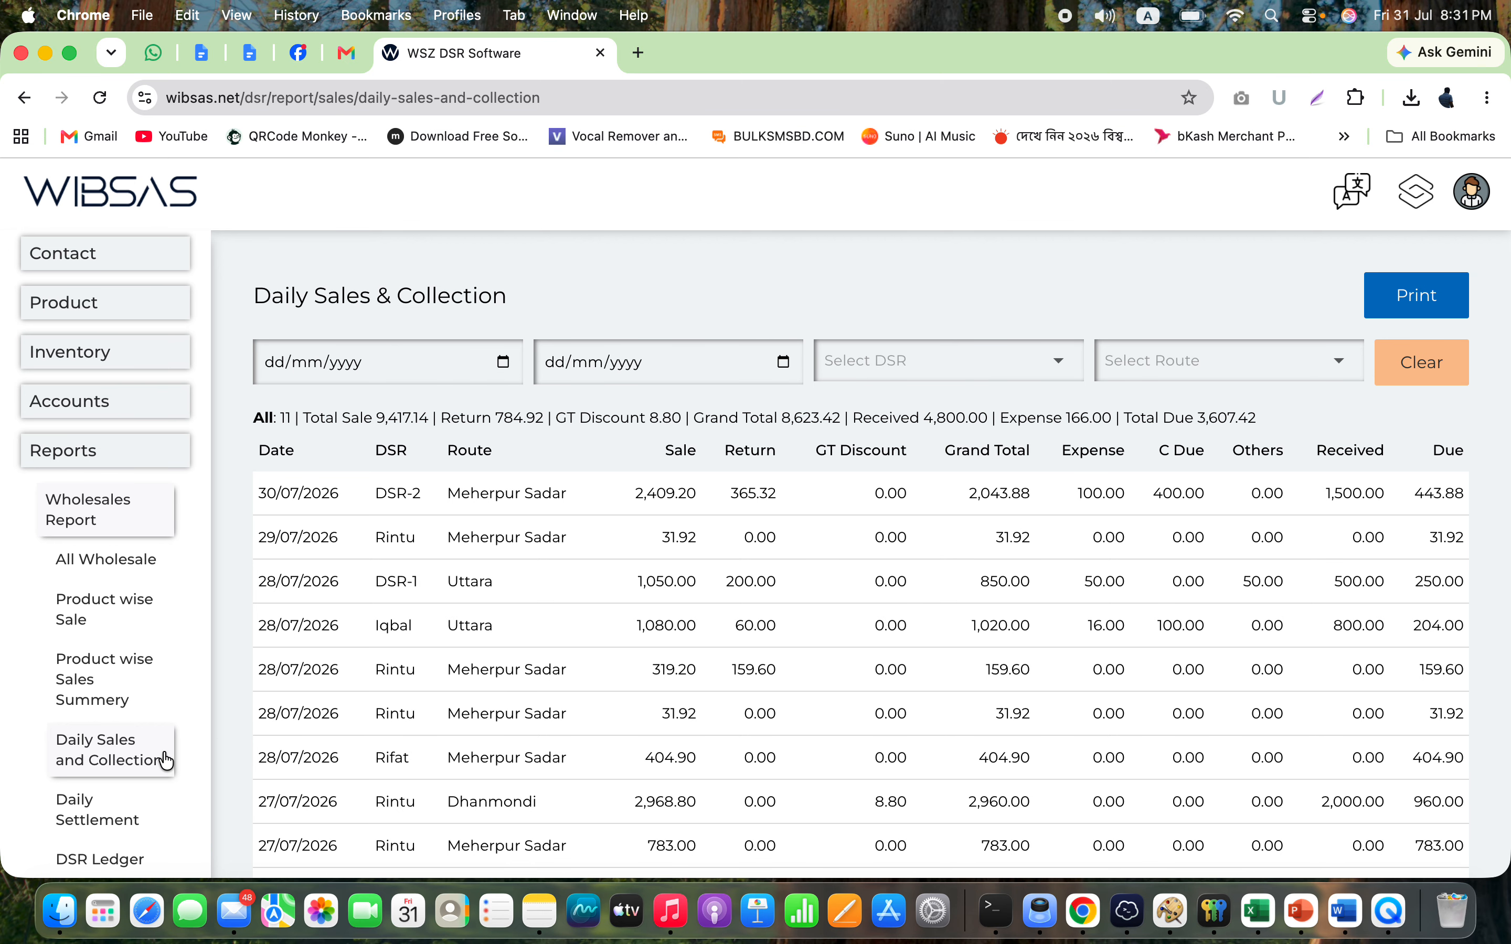
- Reopen the daily settlement report and set its date filter to 30/07/2026
scroll(161, 757, down, 3)
click(122, 637)
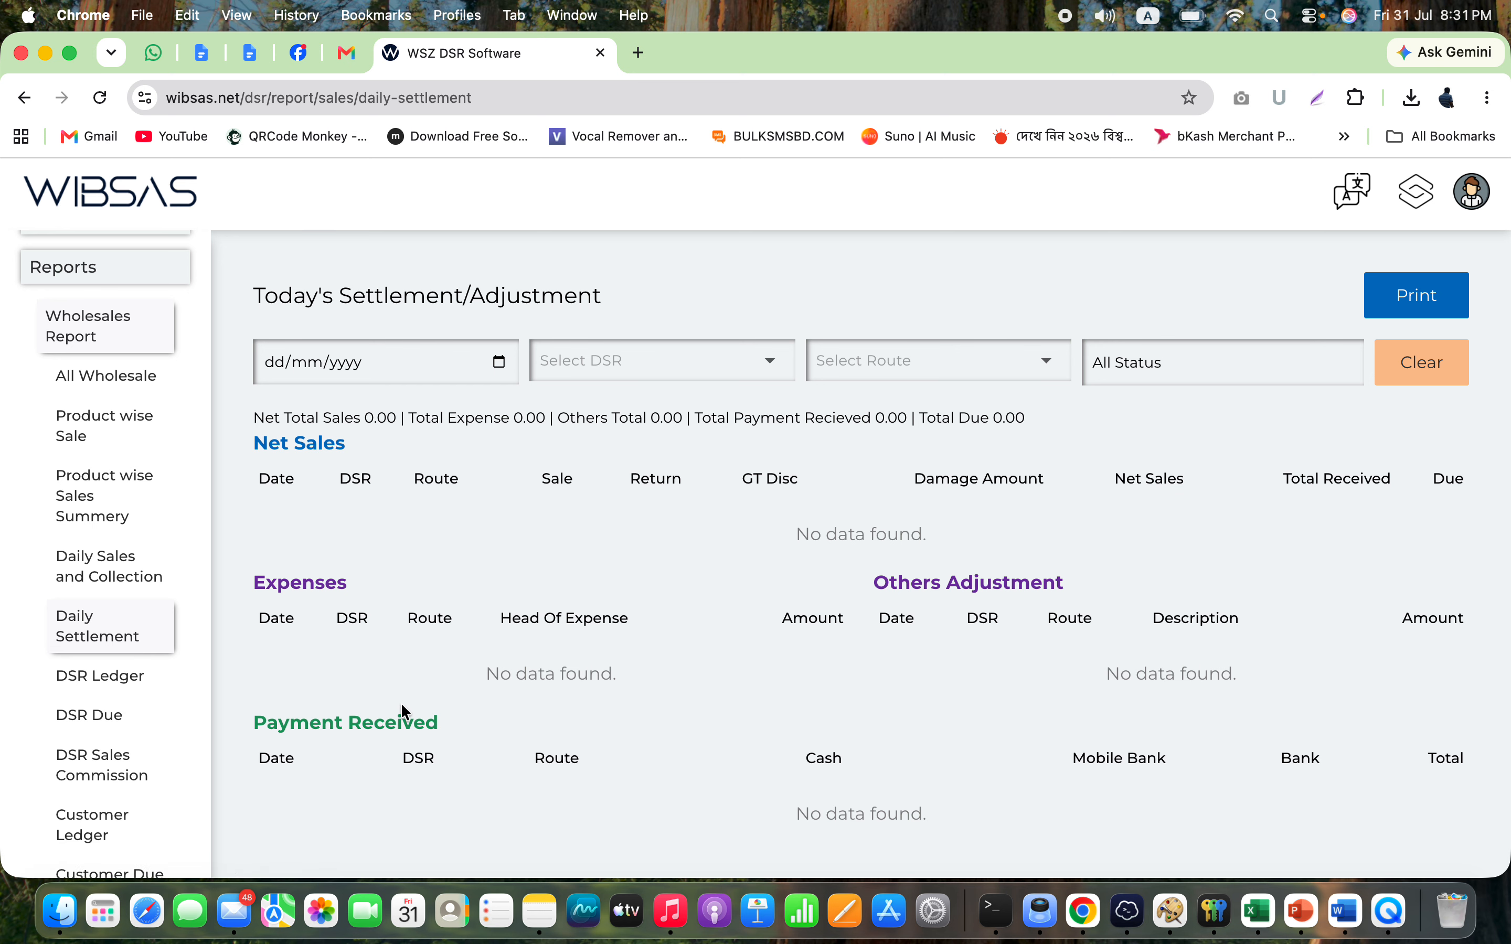
click(673, 368)
click(657, 417)
click(737, 362)
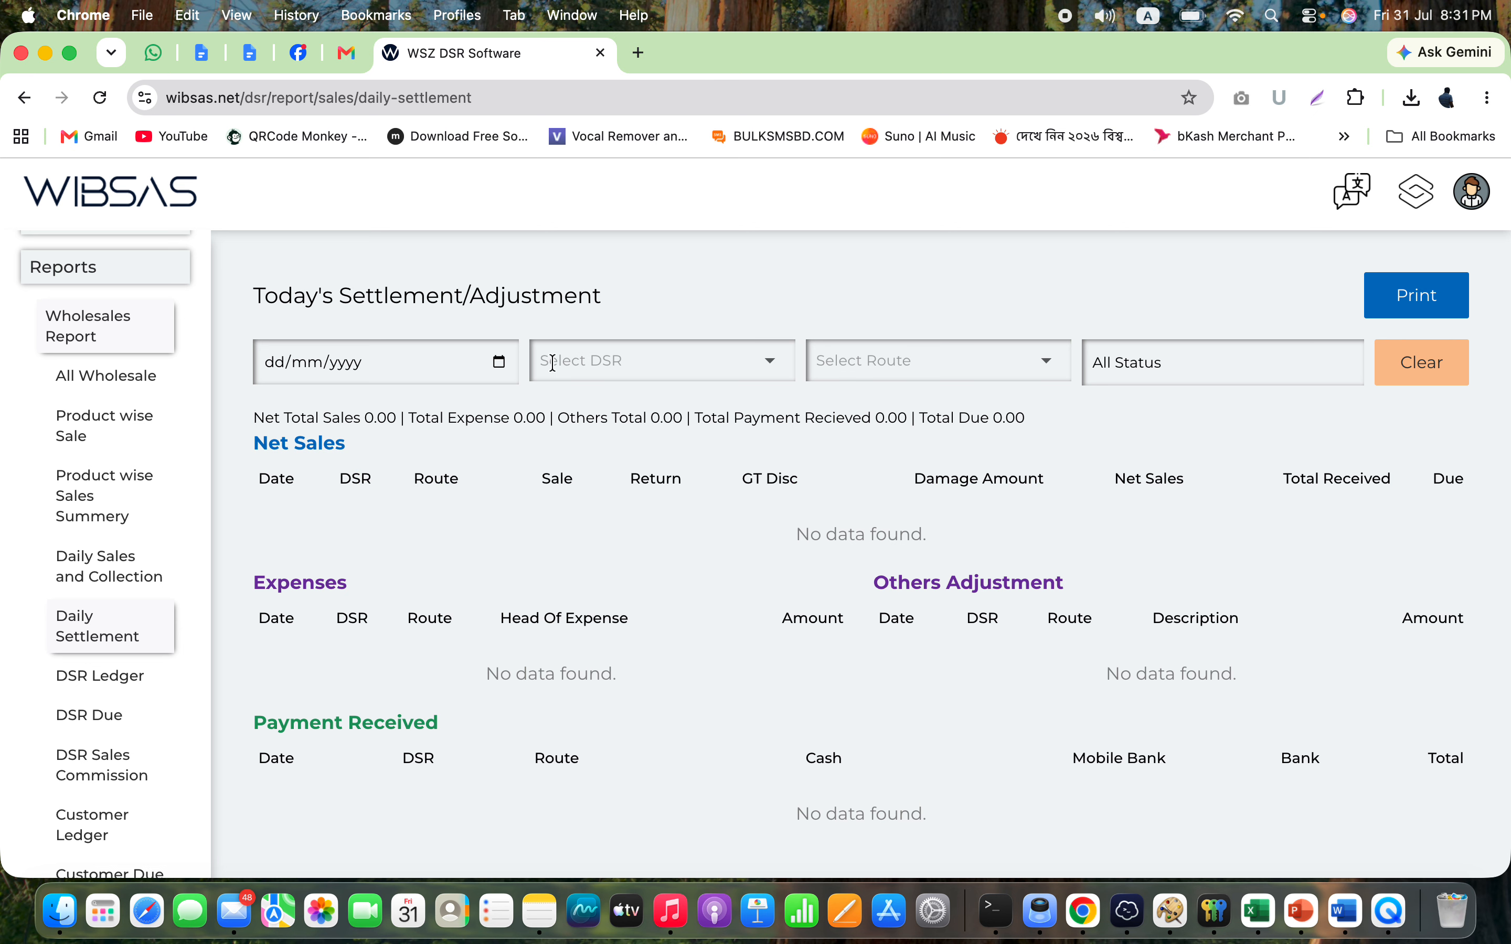
click(500, 351)
click(497, 360)
click(401, 602)
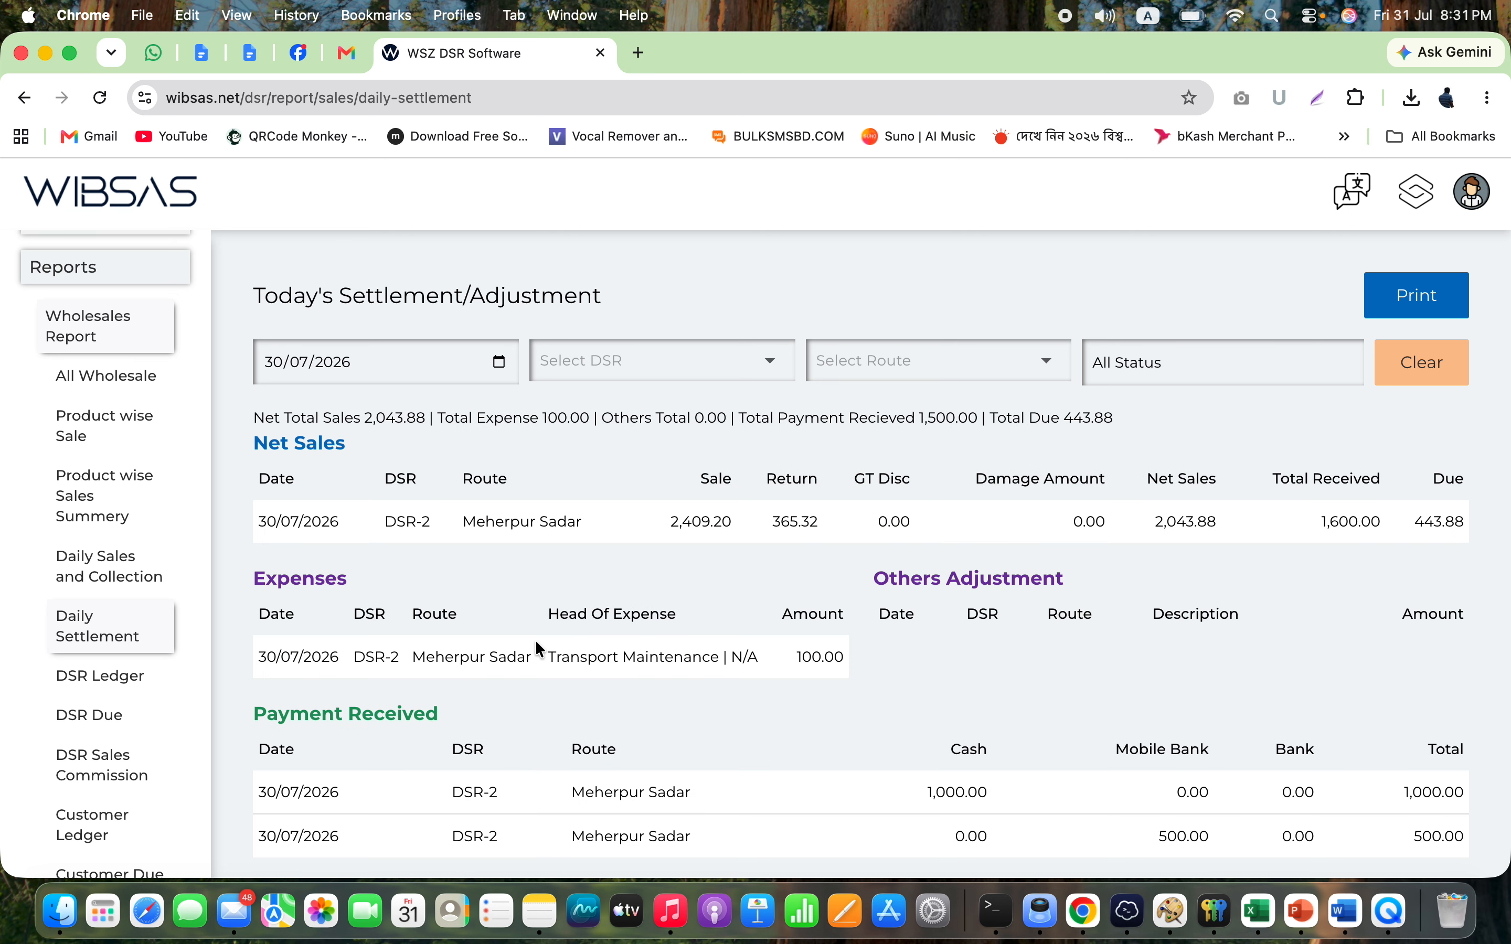
- Examine the head of expense and the amount of the DSR-2 entry in the settlement's expenses section
scroll(535, 640, down, 2)
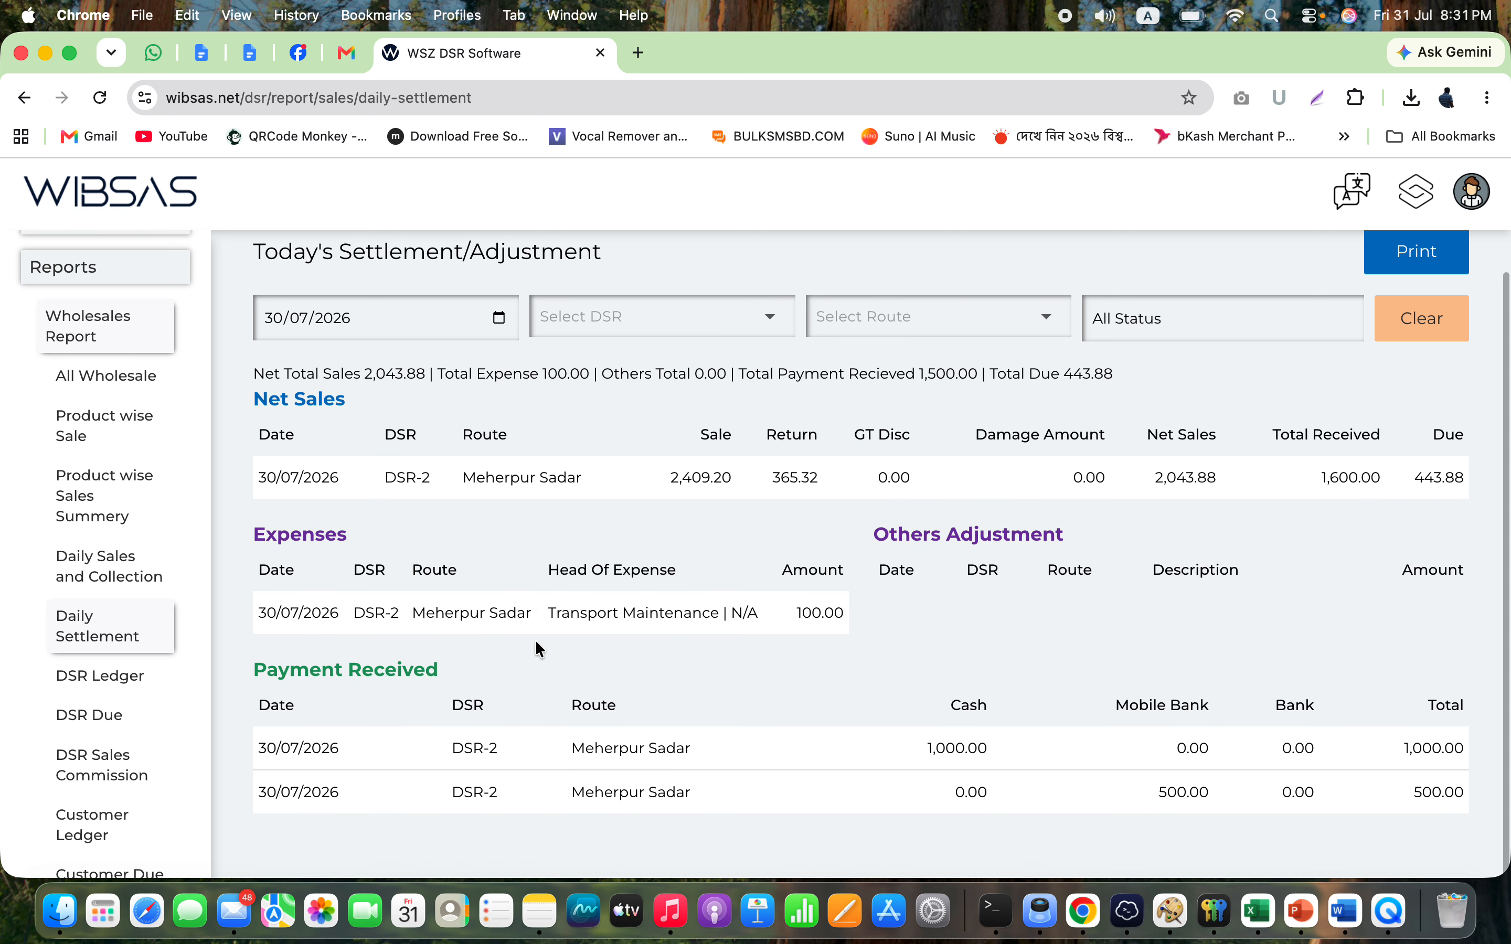
triple_click(575, 617)
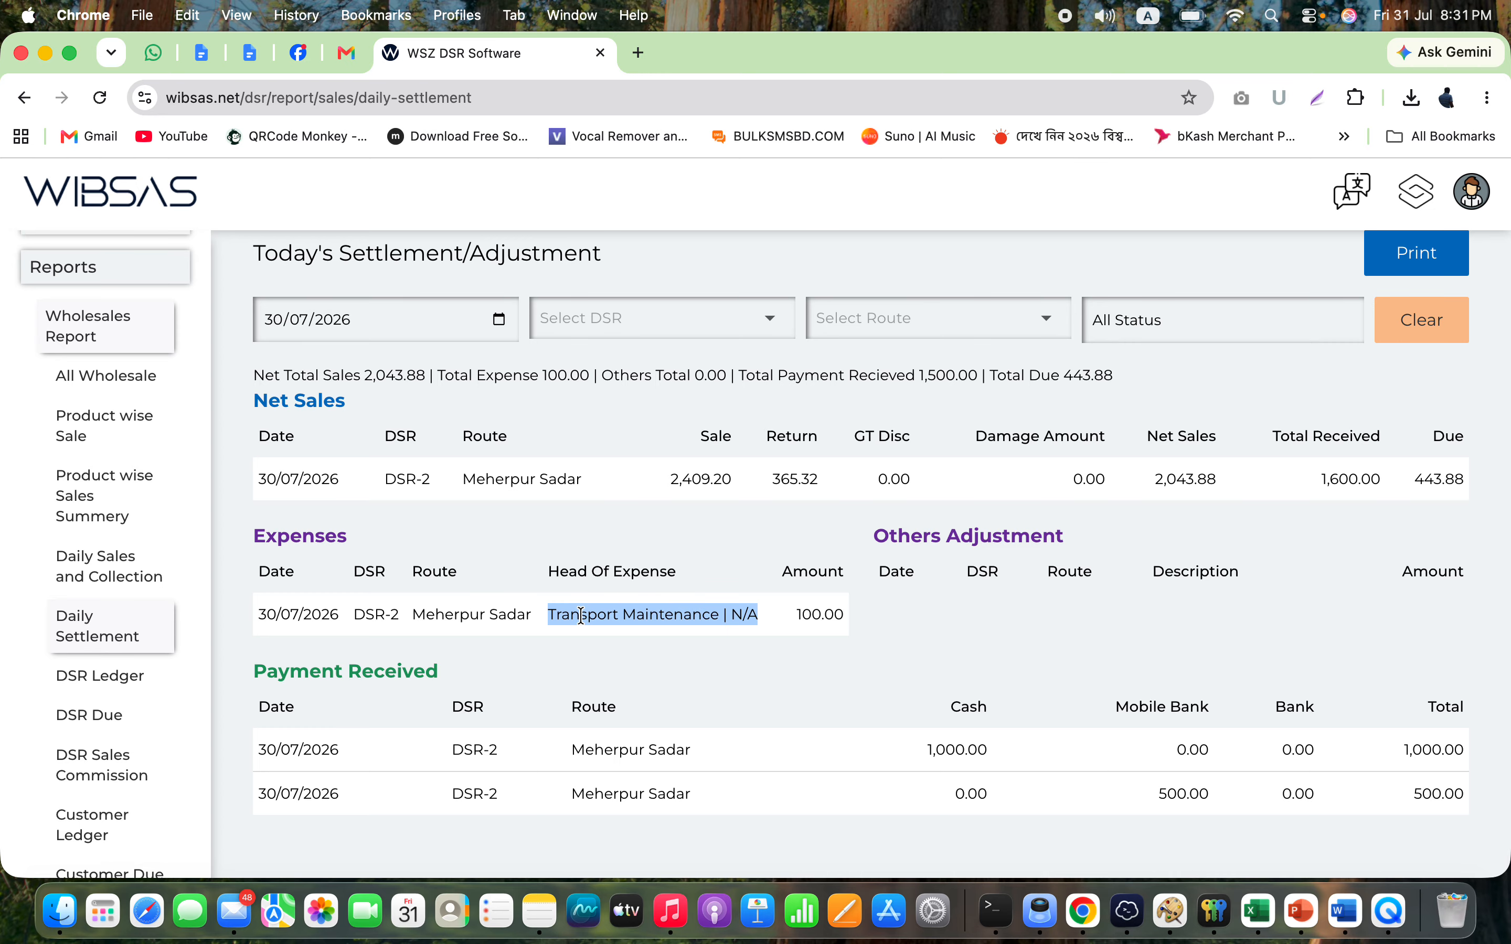
double_click(815, 613)
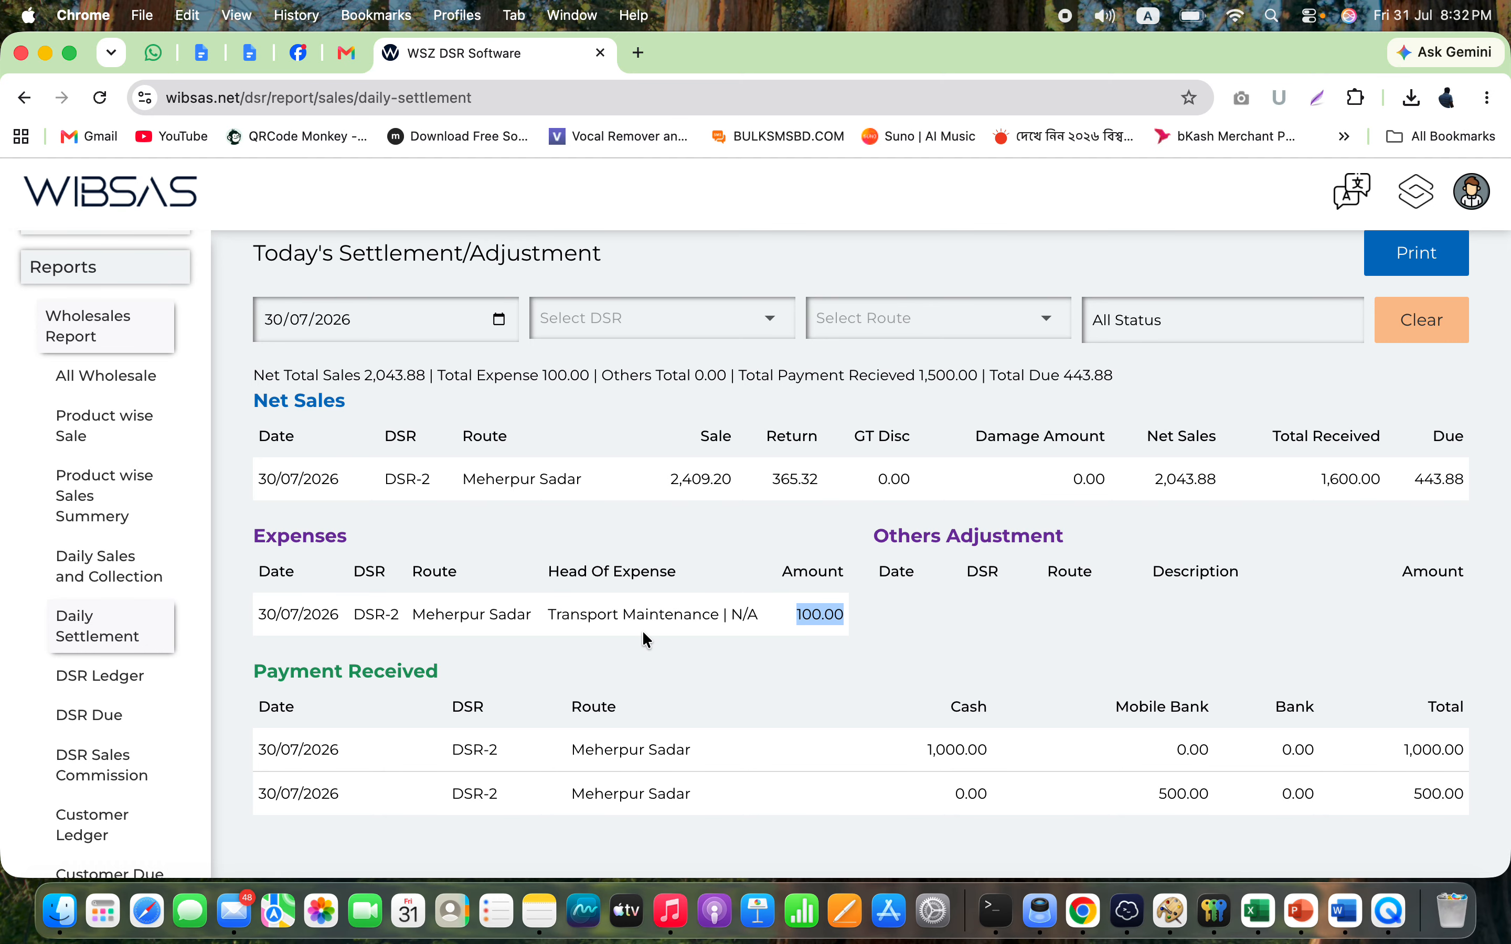
- Open the DSR ledger and filter it by DSR-1
click(131, 686)
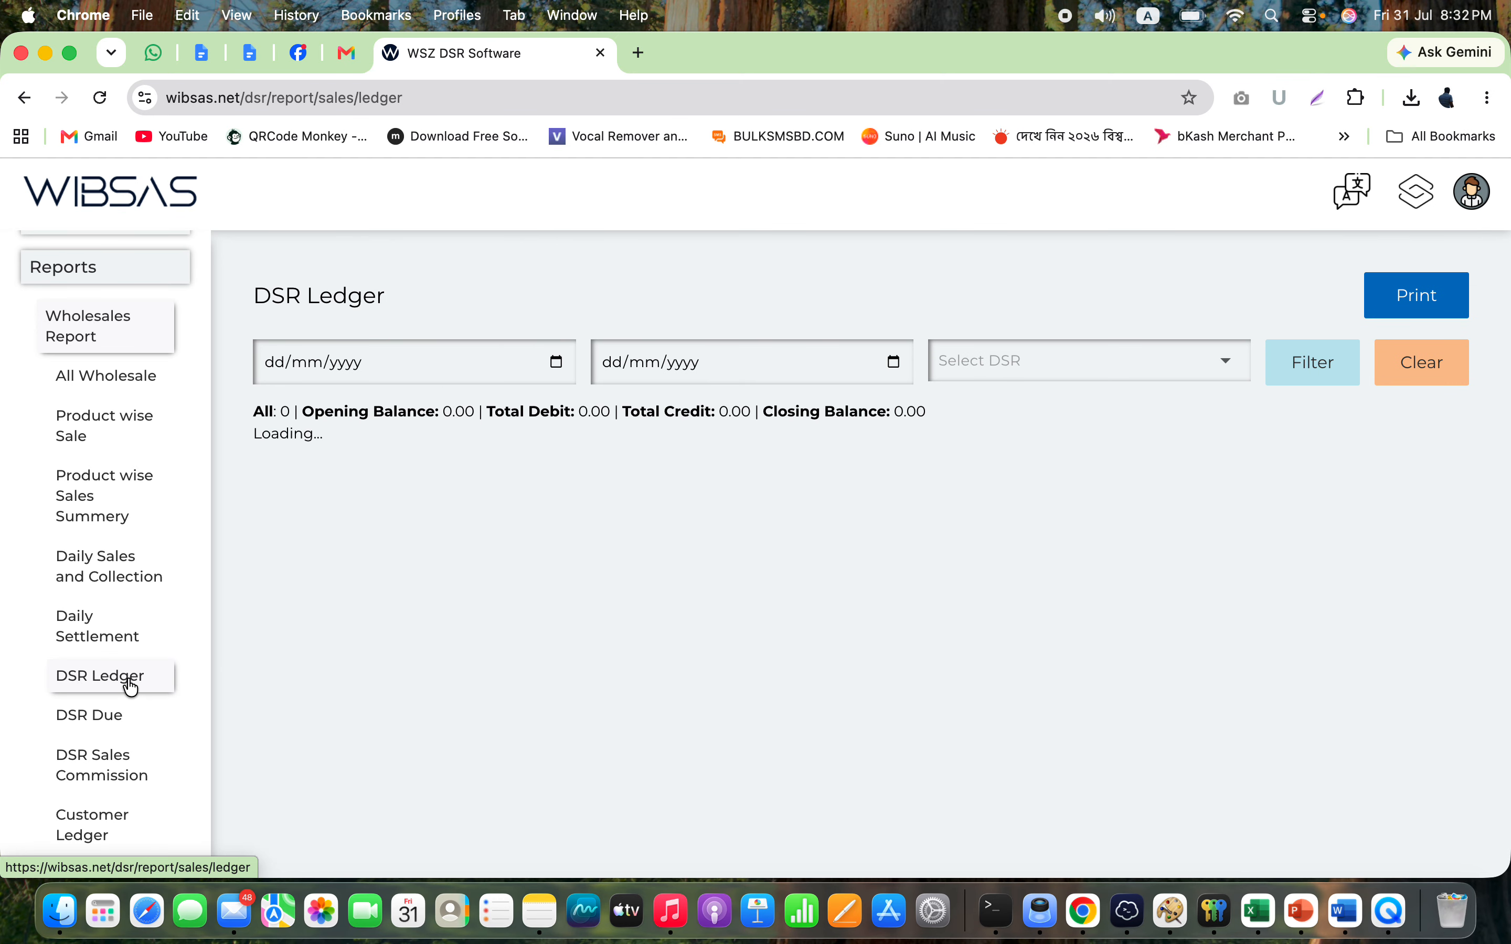
click(1109, 353)
text(dsr)
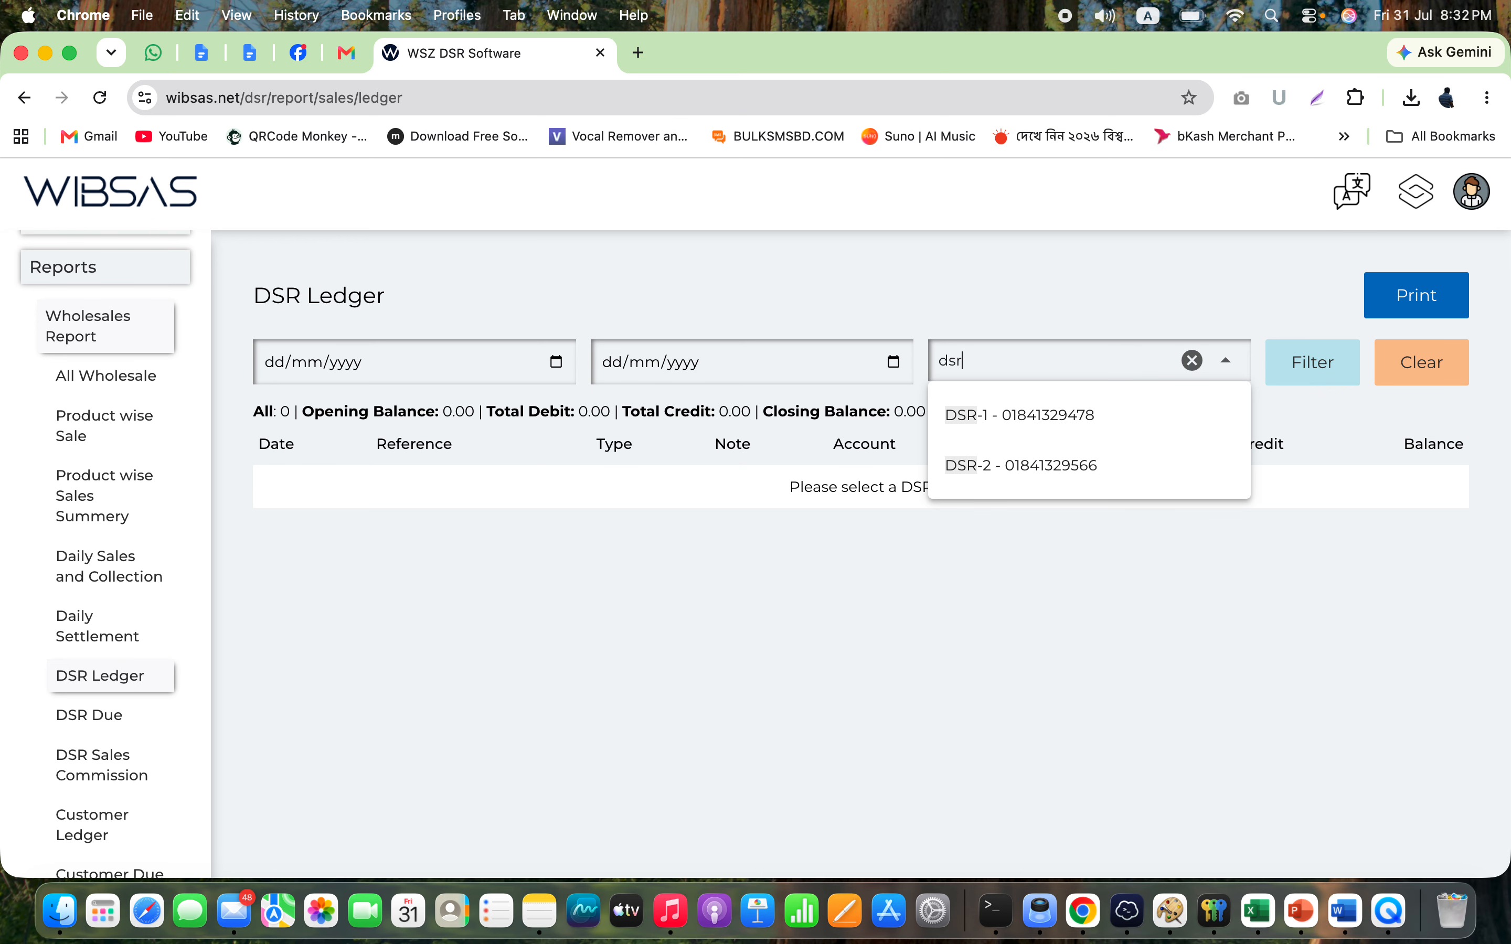
click(1084, 419)
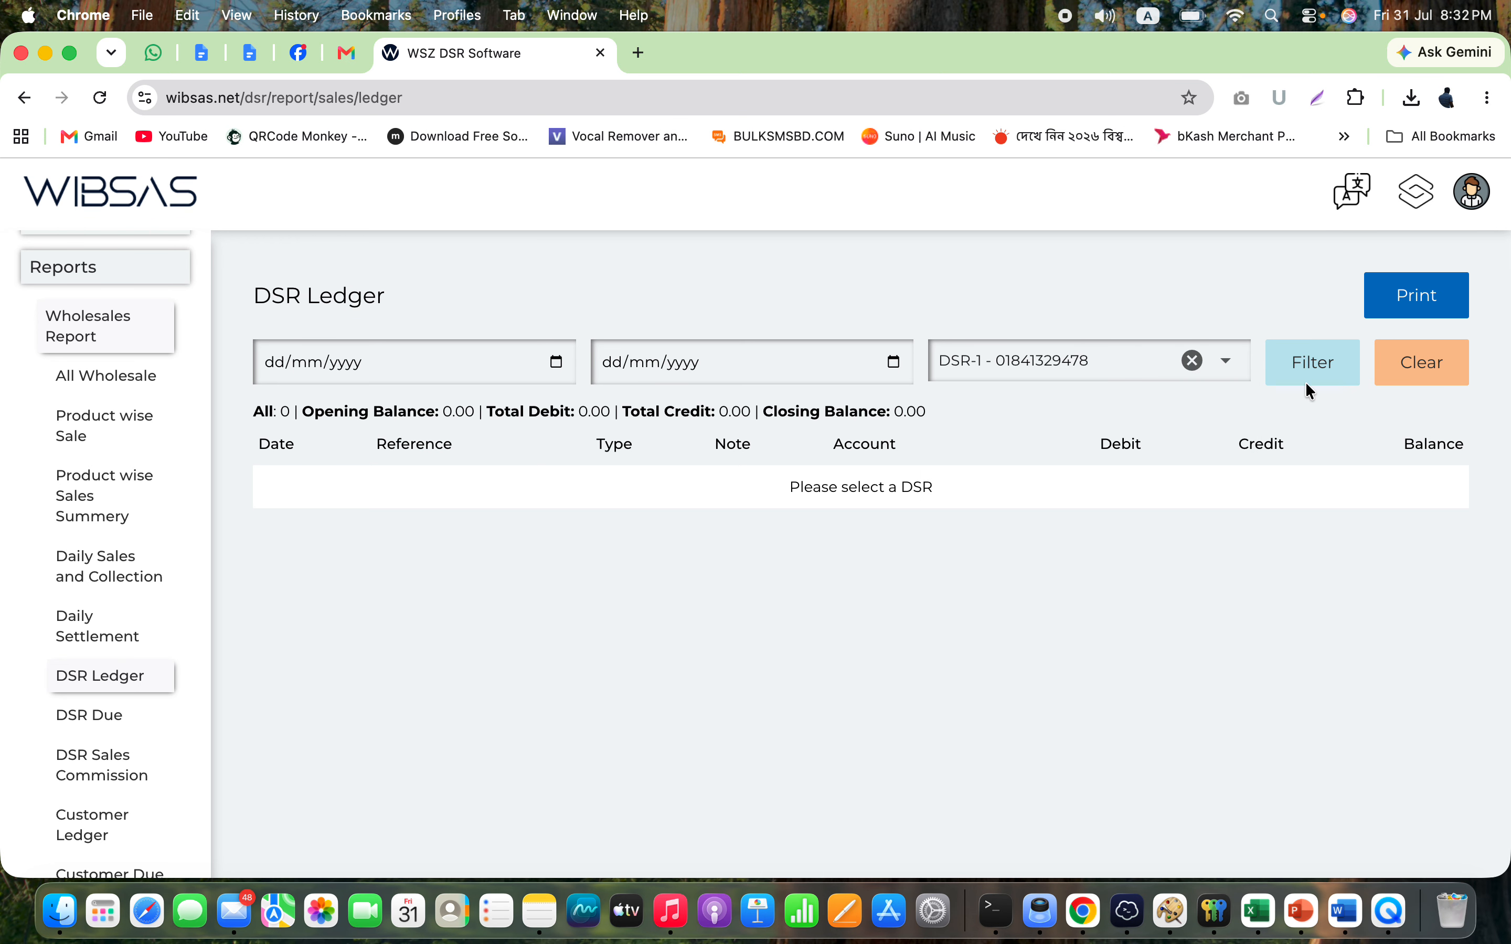
click(1332, 364)
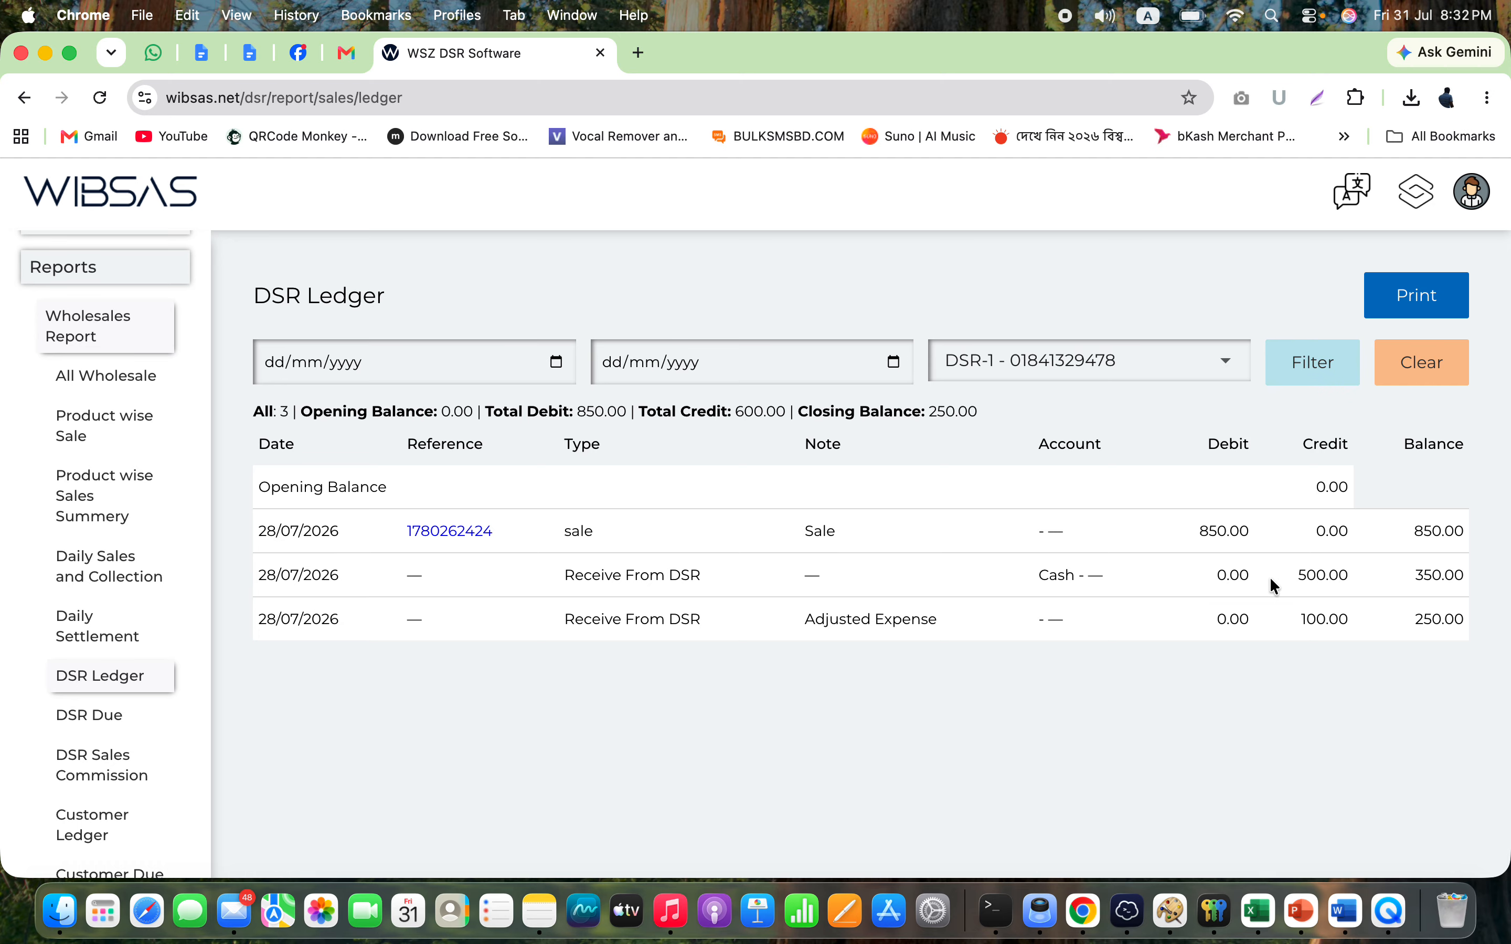
- Compare the last credit and balance in the DSR-1 ledger with the summary's closing balance, and clear the DSR selection
double_click(1414, 620)
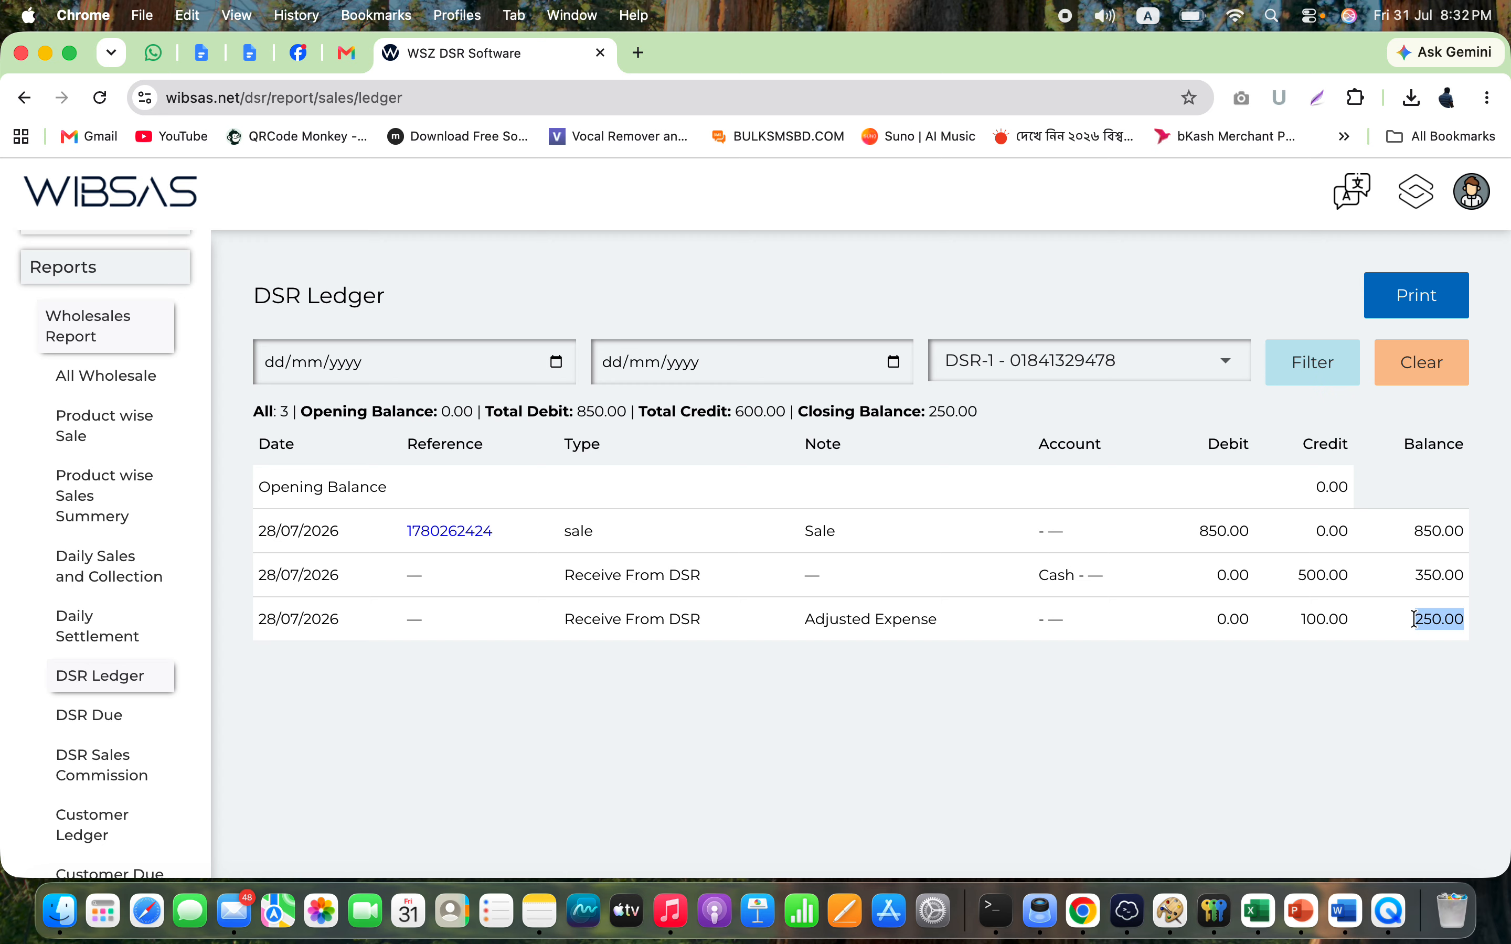
click(1318, 620)
double_click(1422, 623)
triple_click(950, 409)
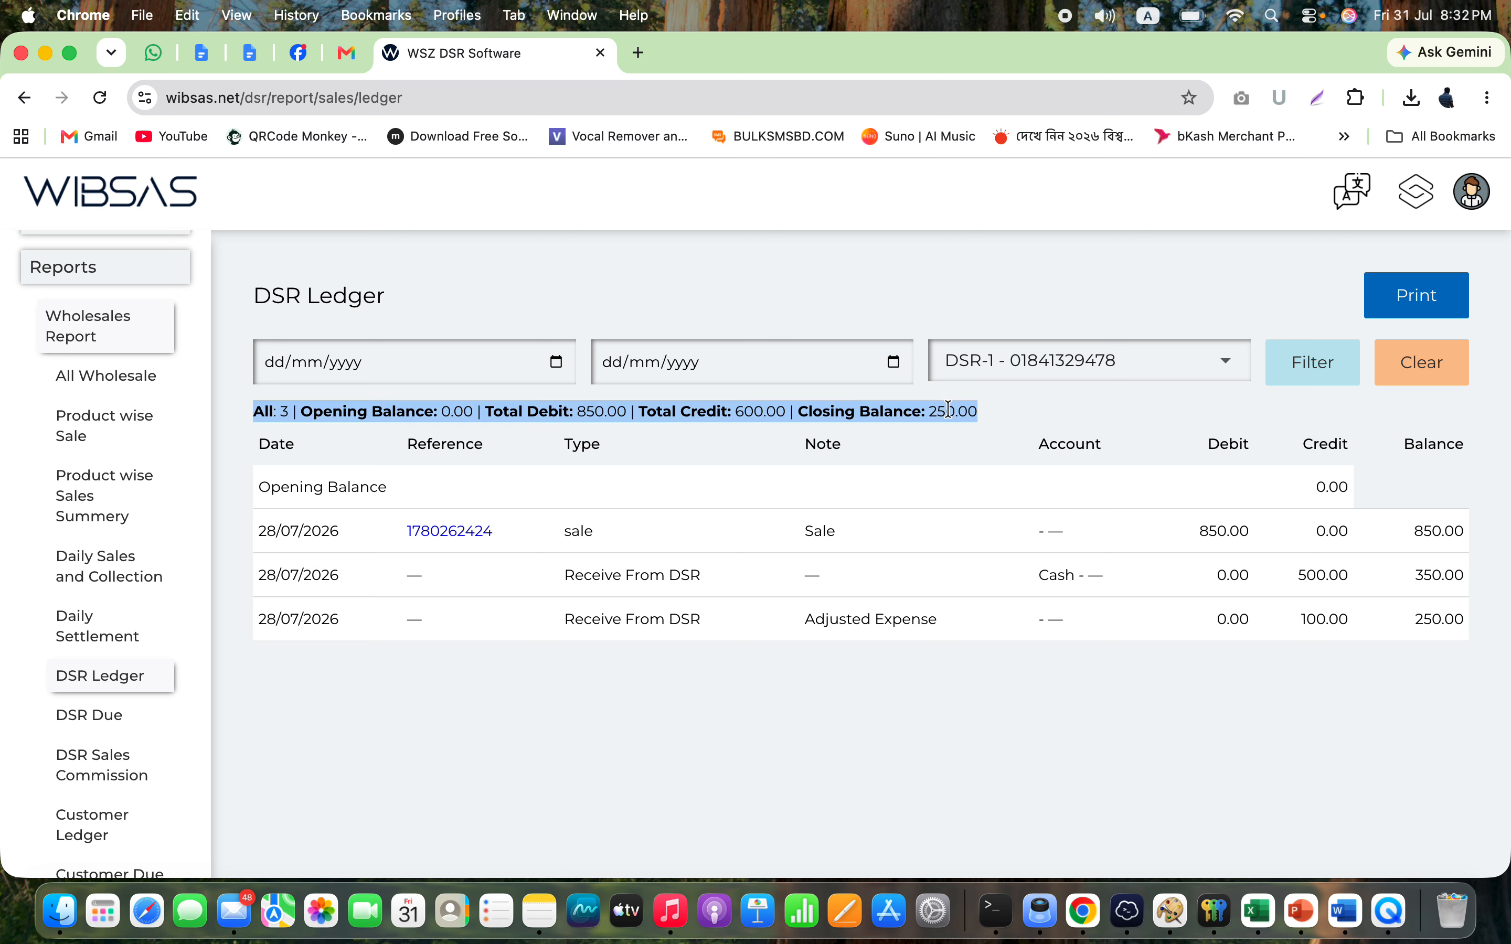
click(1169, 376)
click(1192, 361)
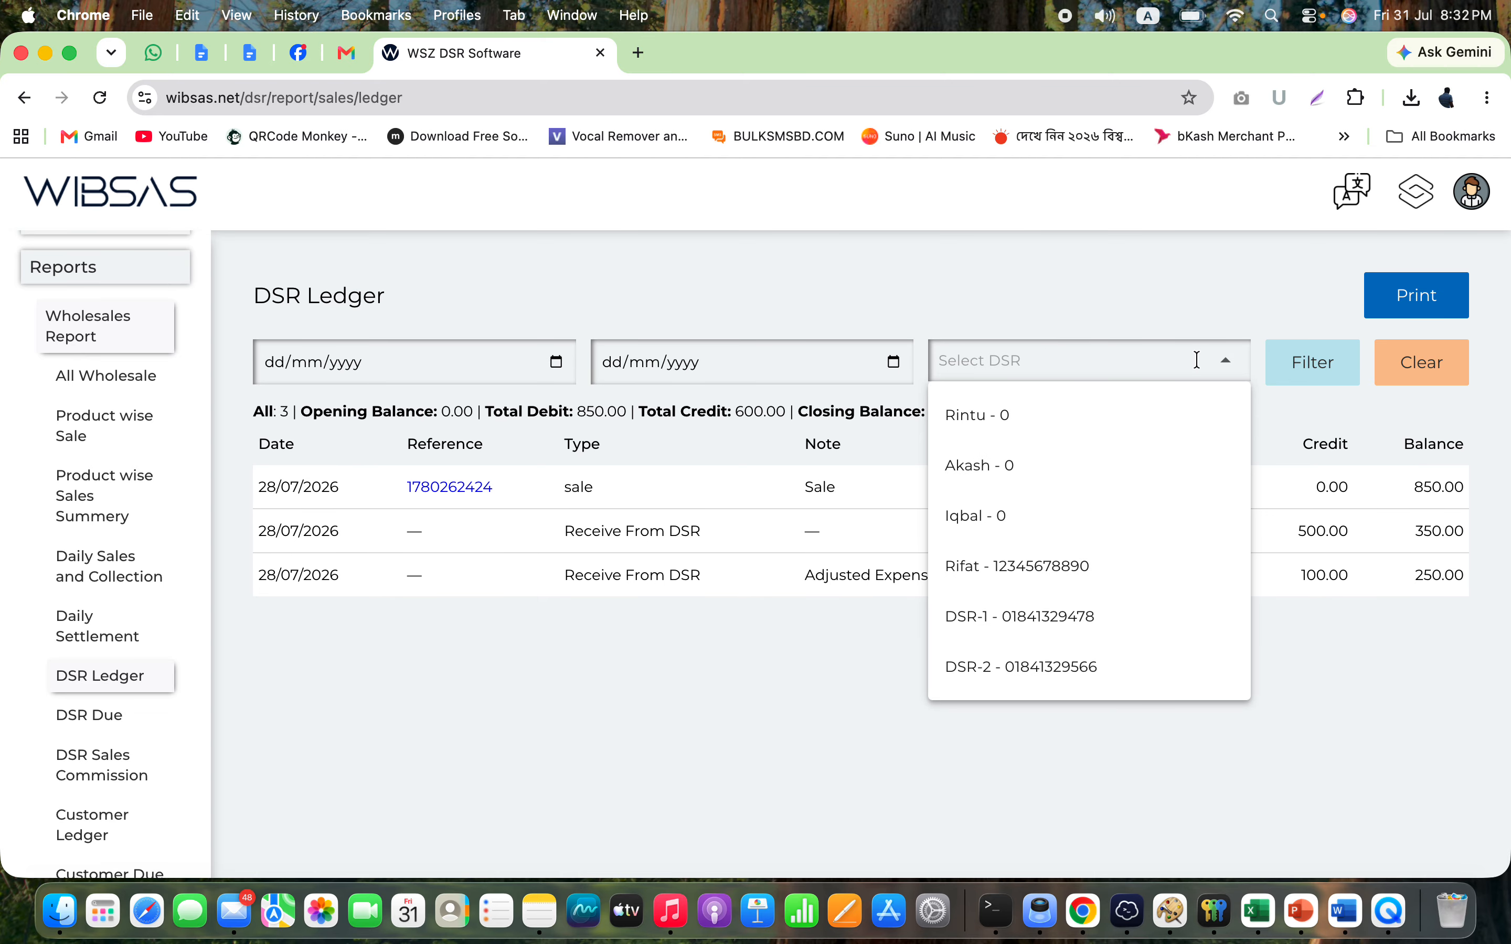
- Check the closing balances and summary totals in the DSR due report, and open the DSR sales commission report
click(114, 724)
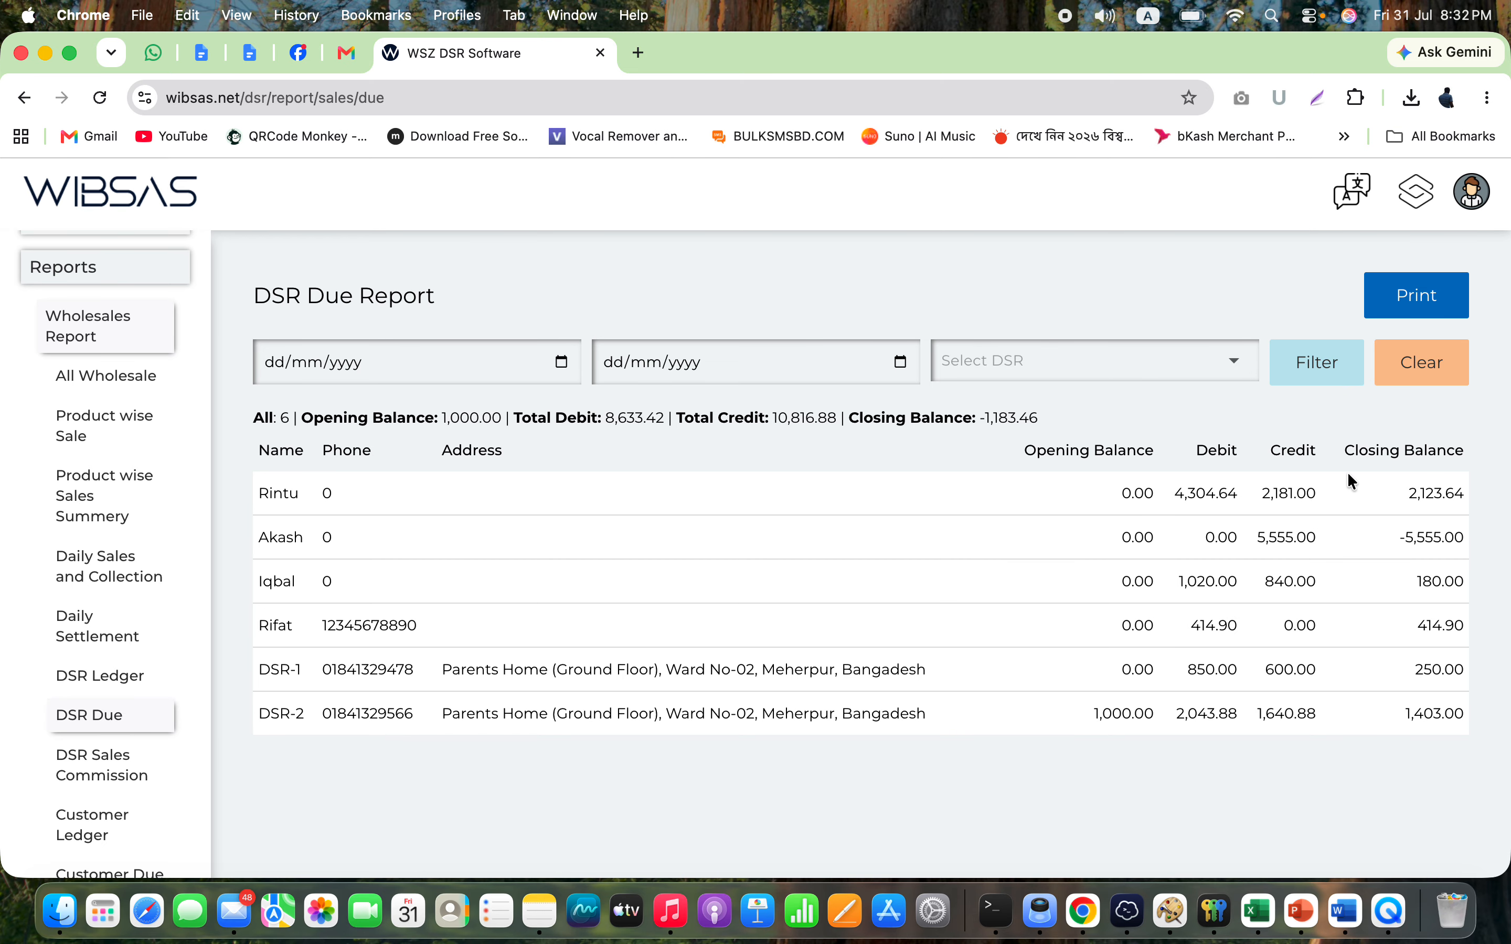
double_click(1415, 502)
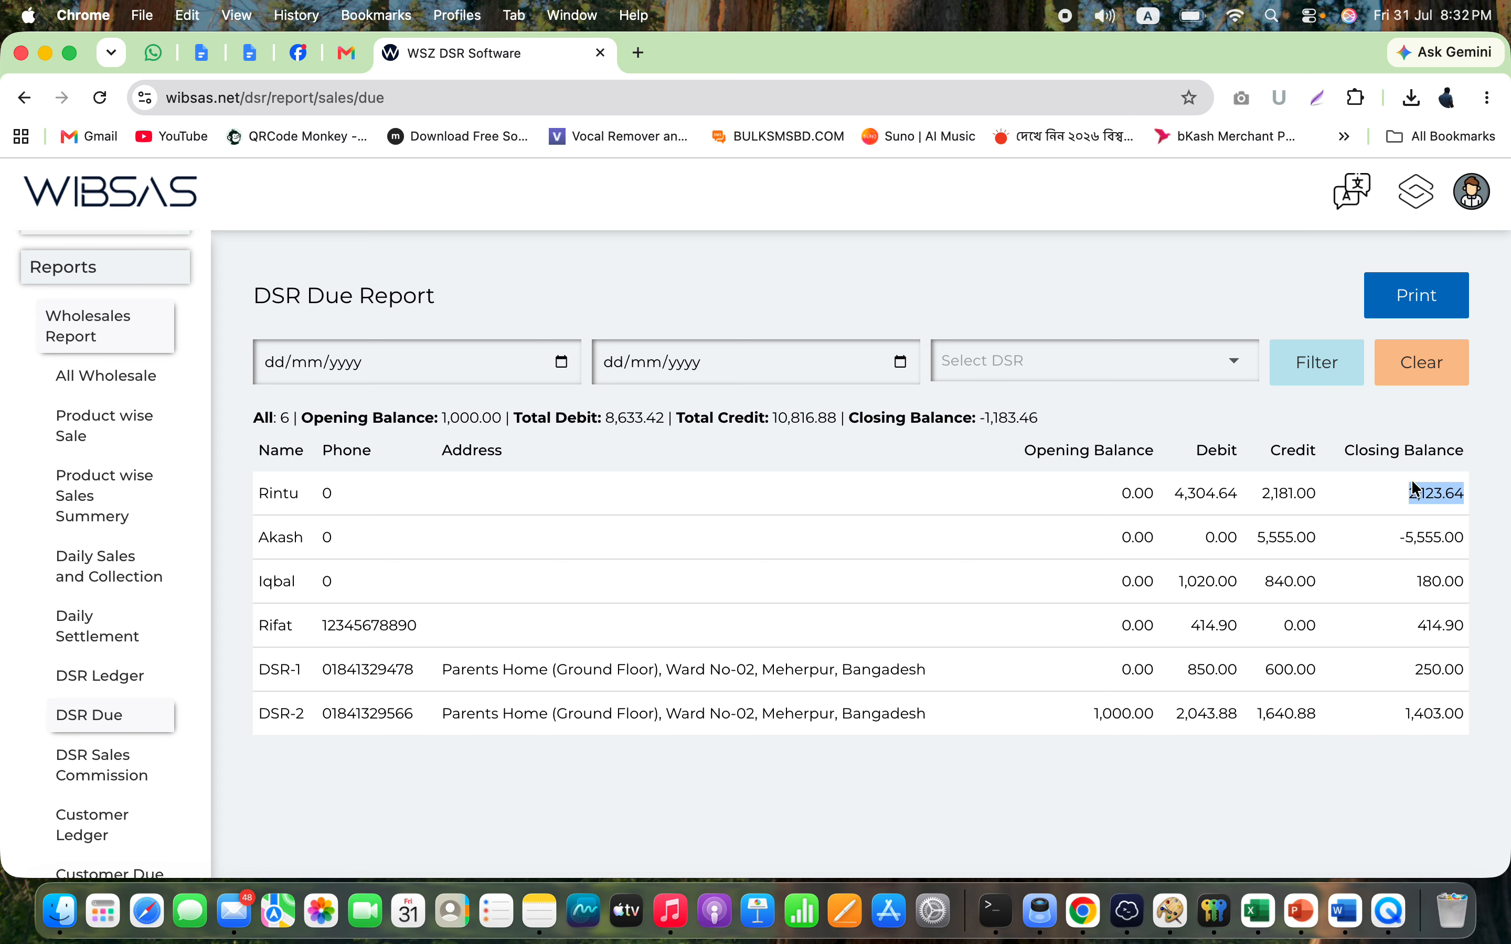
triple_click(992, 416)
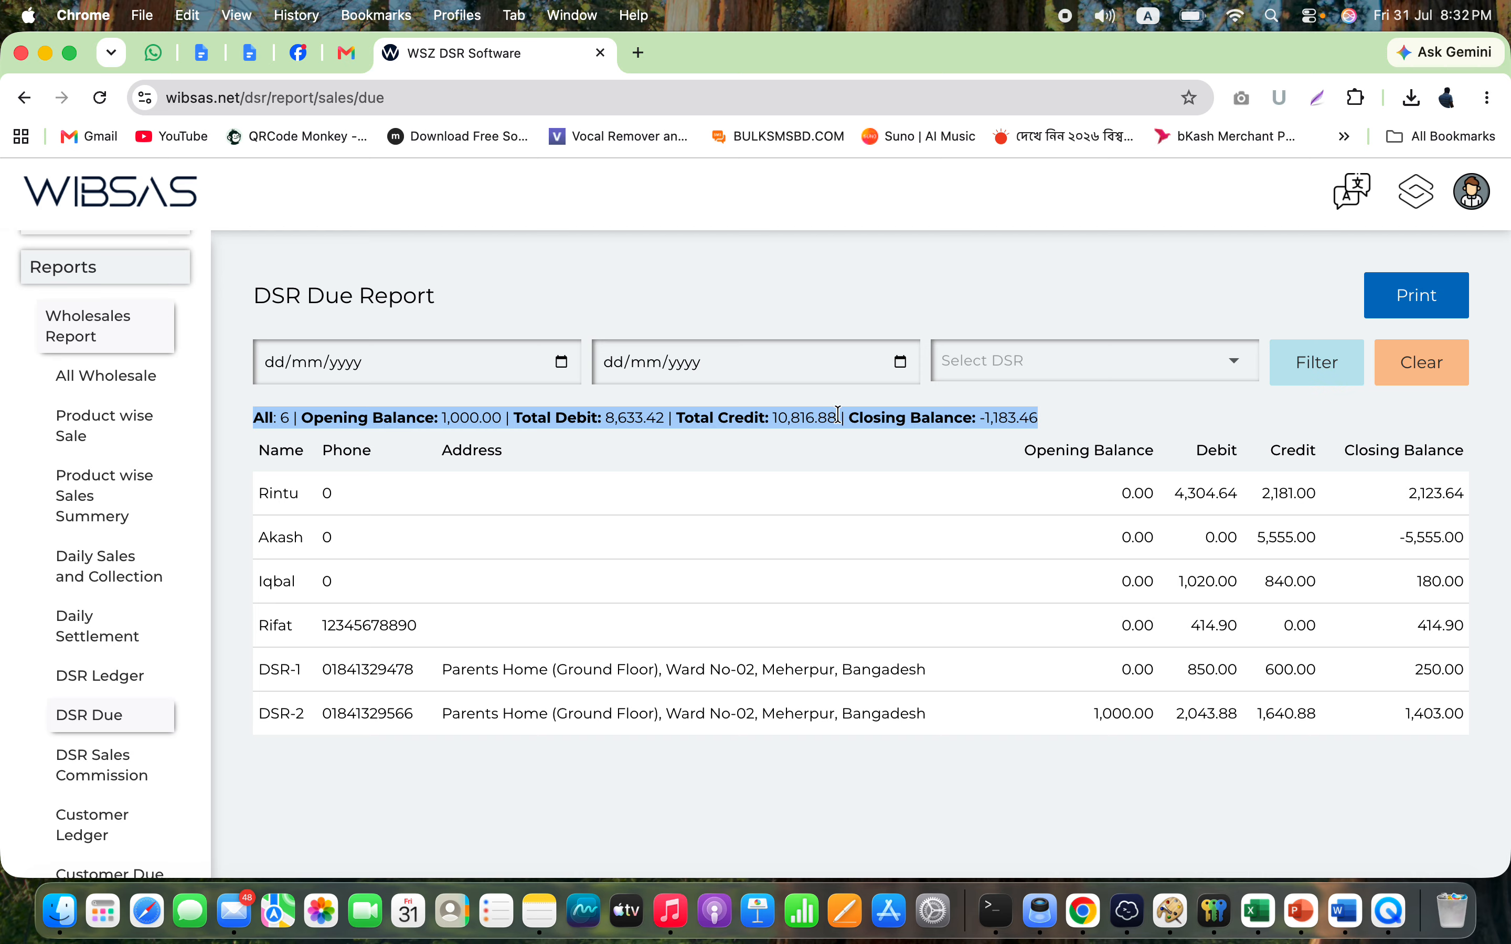
click(131, 785)
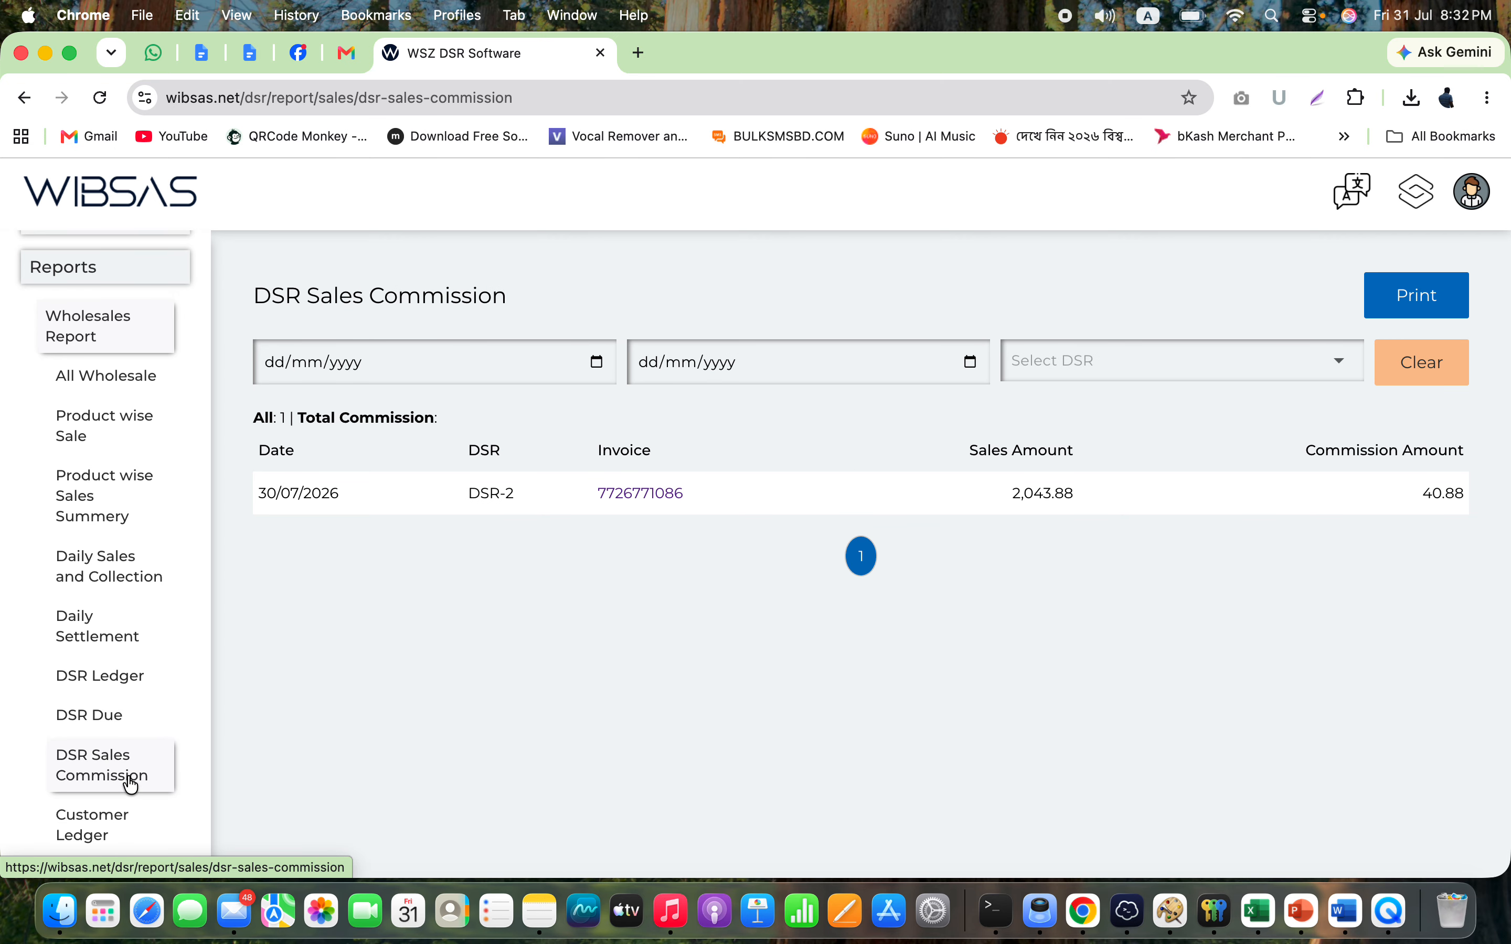
- Open the customer ledger and filter it by the customer Babul Store
scroll(131, 785, down, 3)
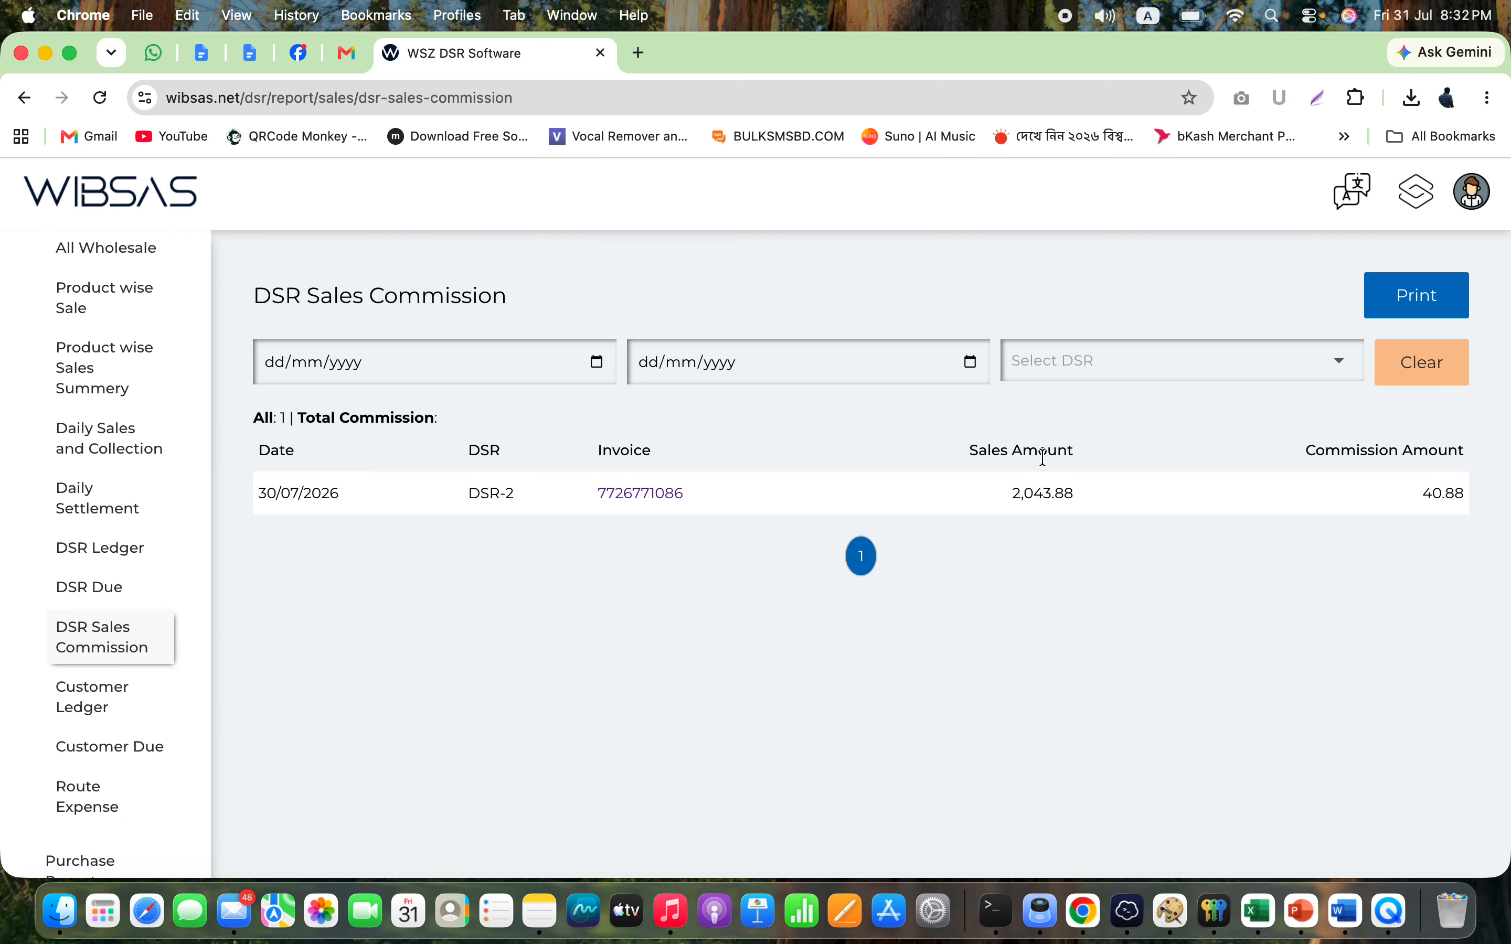
click(104, 709)
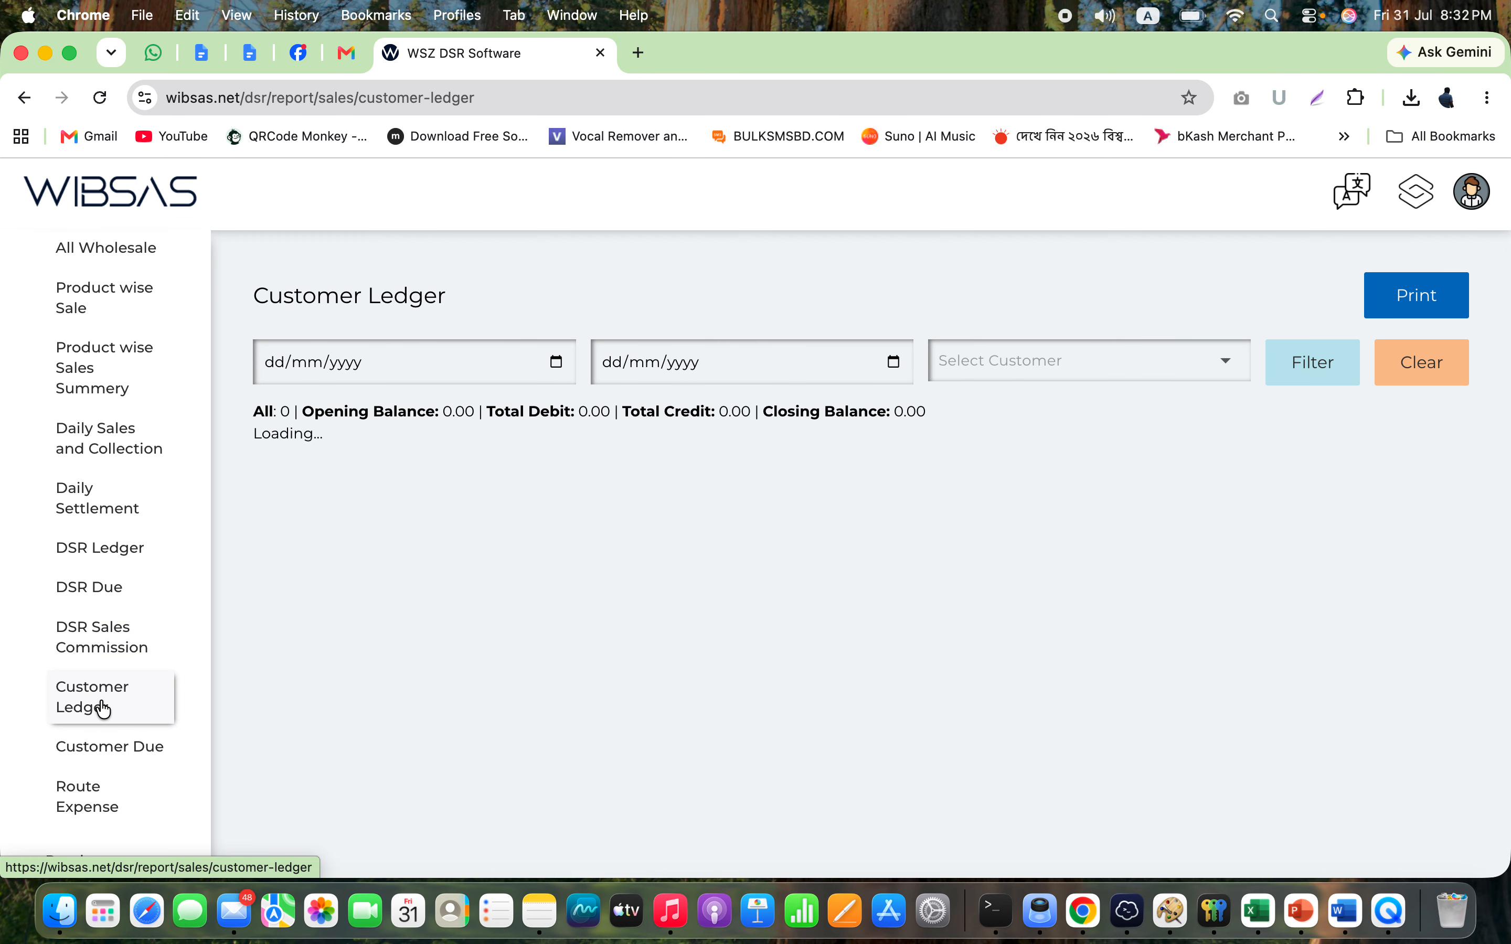
click(1094, 366)
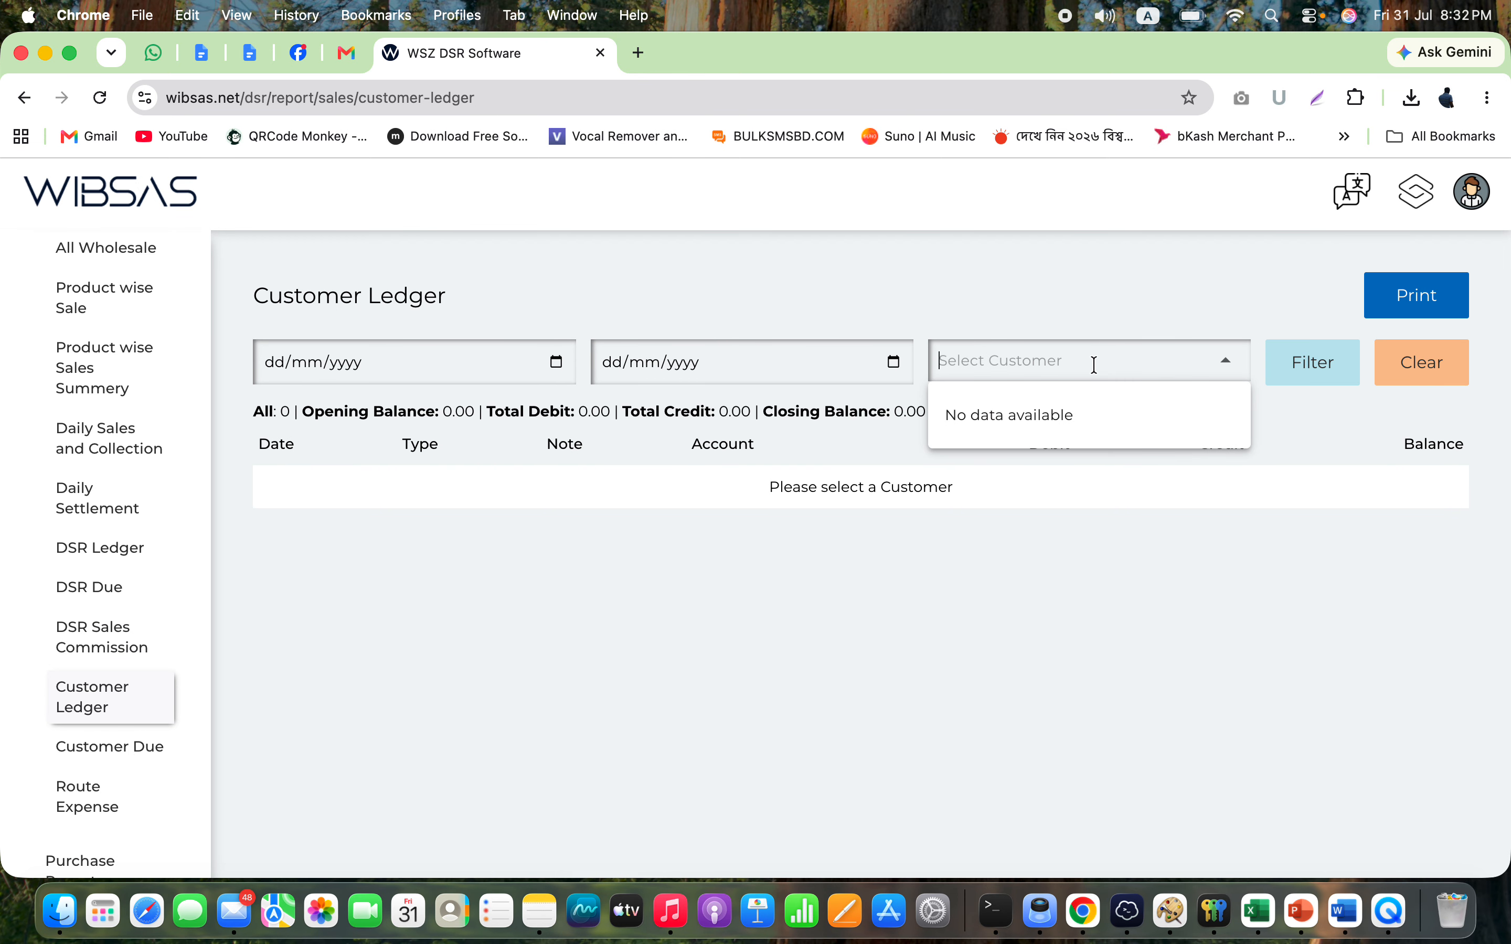
text(a)
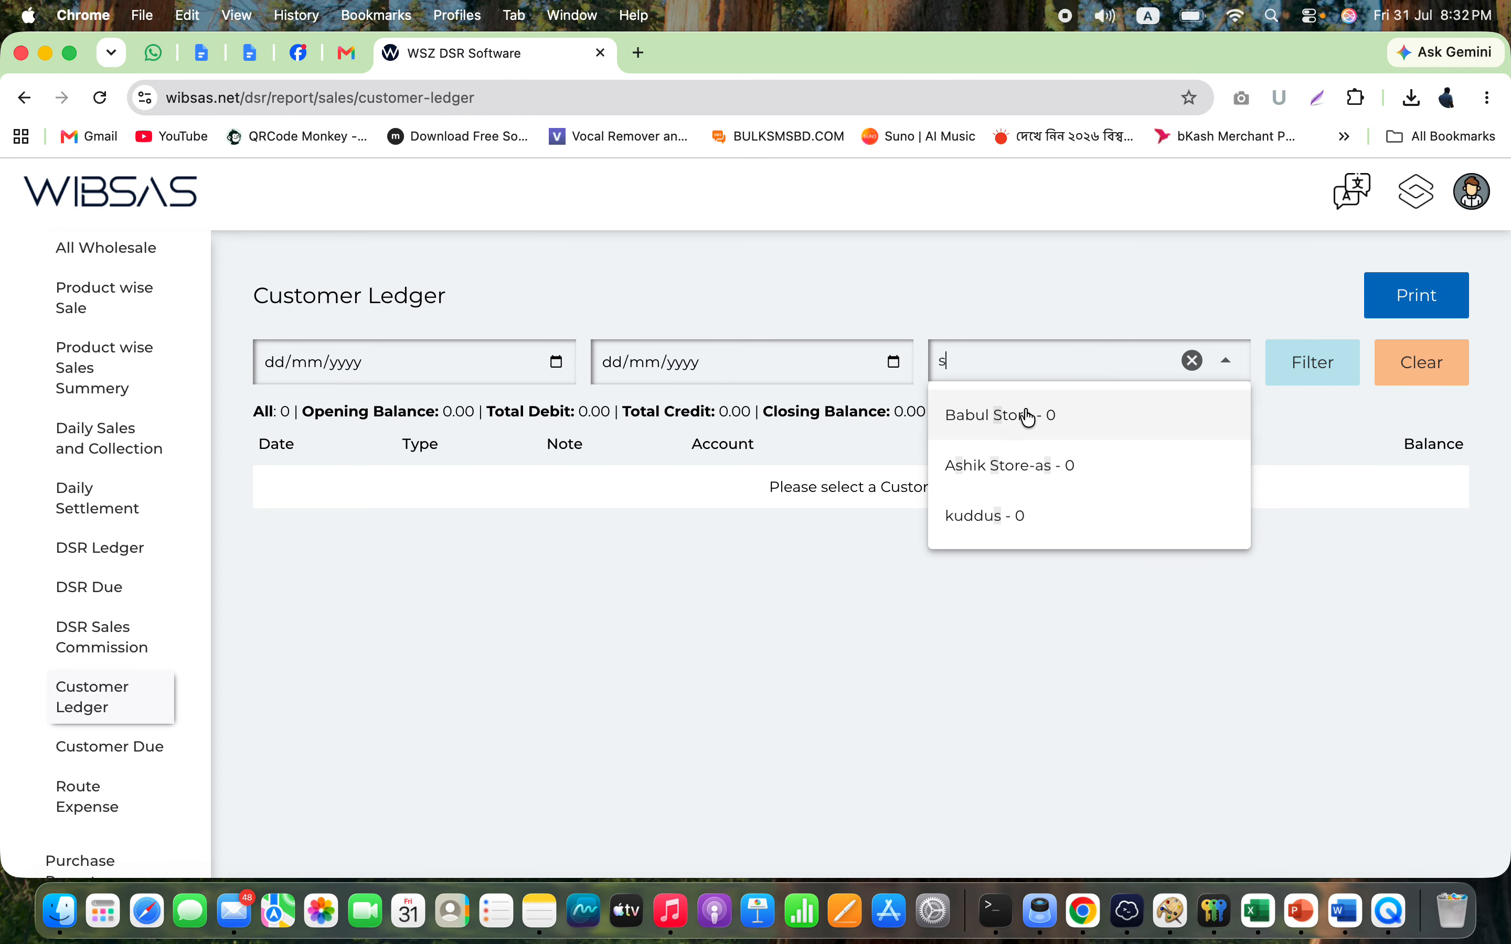
click(1022, 415)
click(1313, 375)
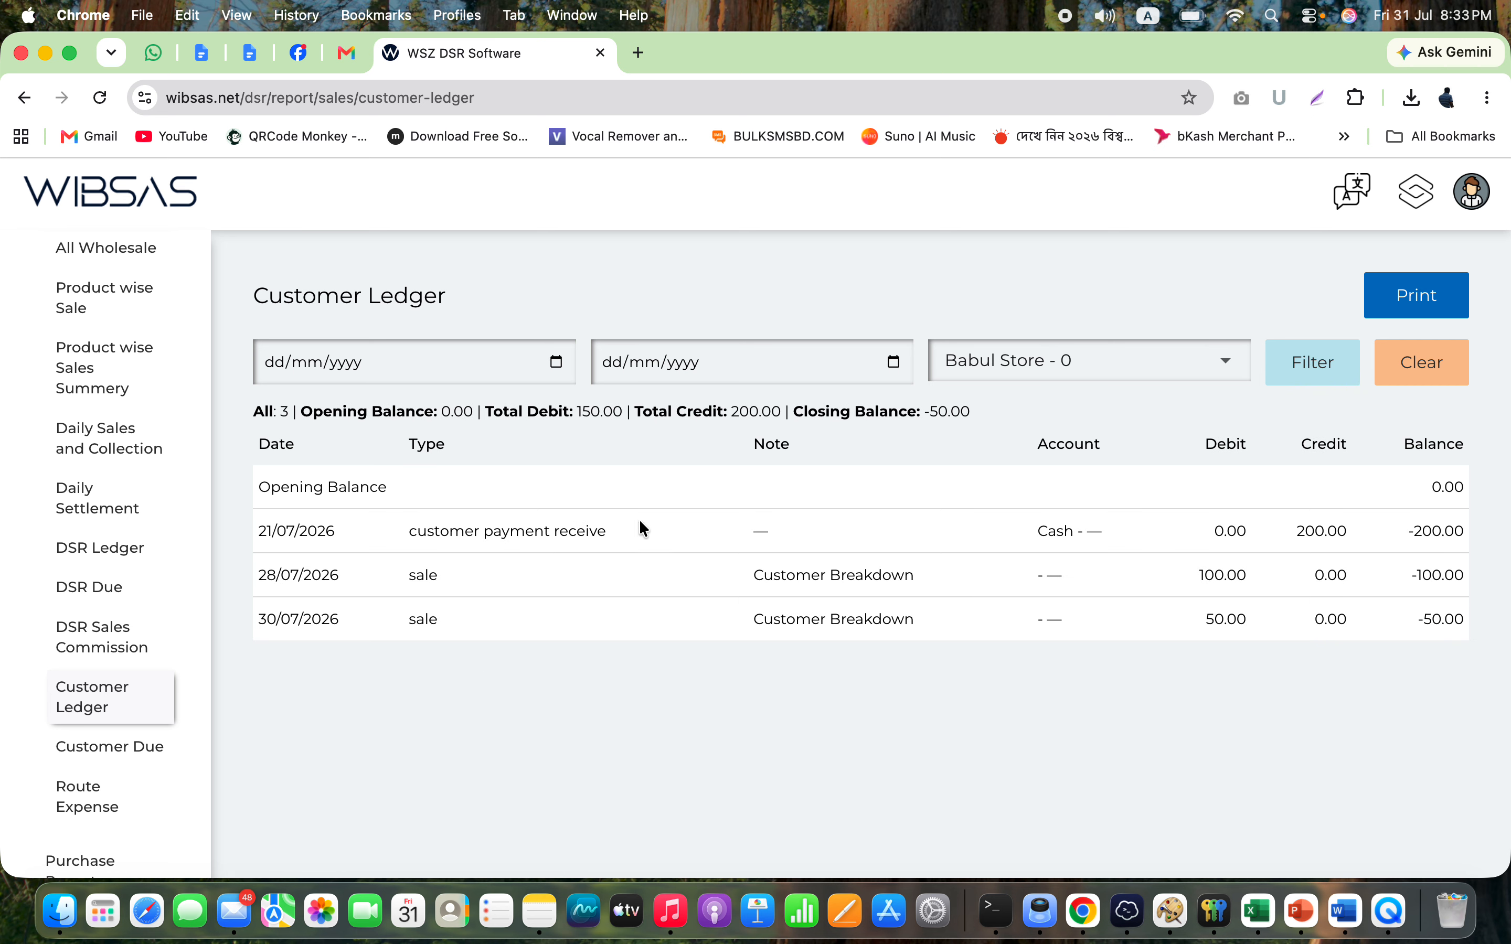
- Open the customer due report and check its summary totals and Babul Store's closing balance
click(118, 757)
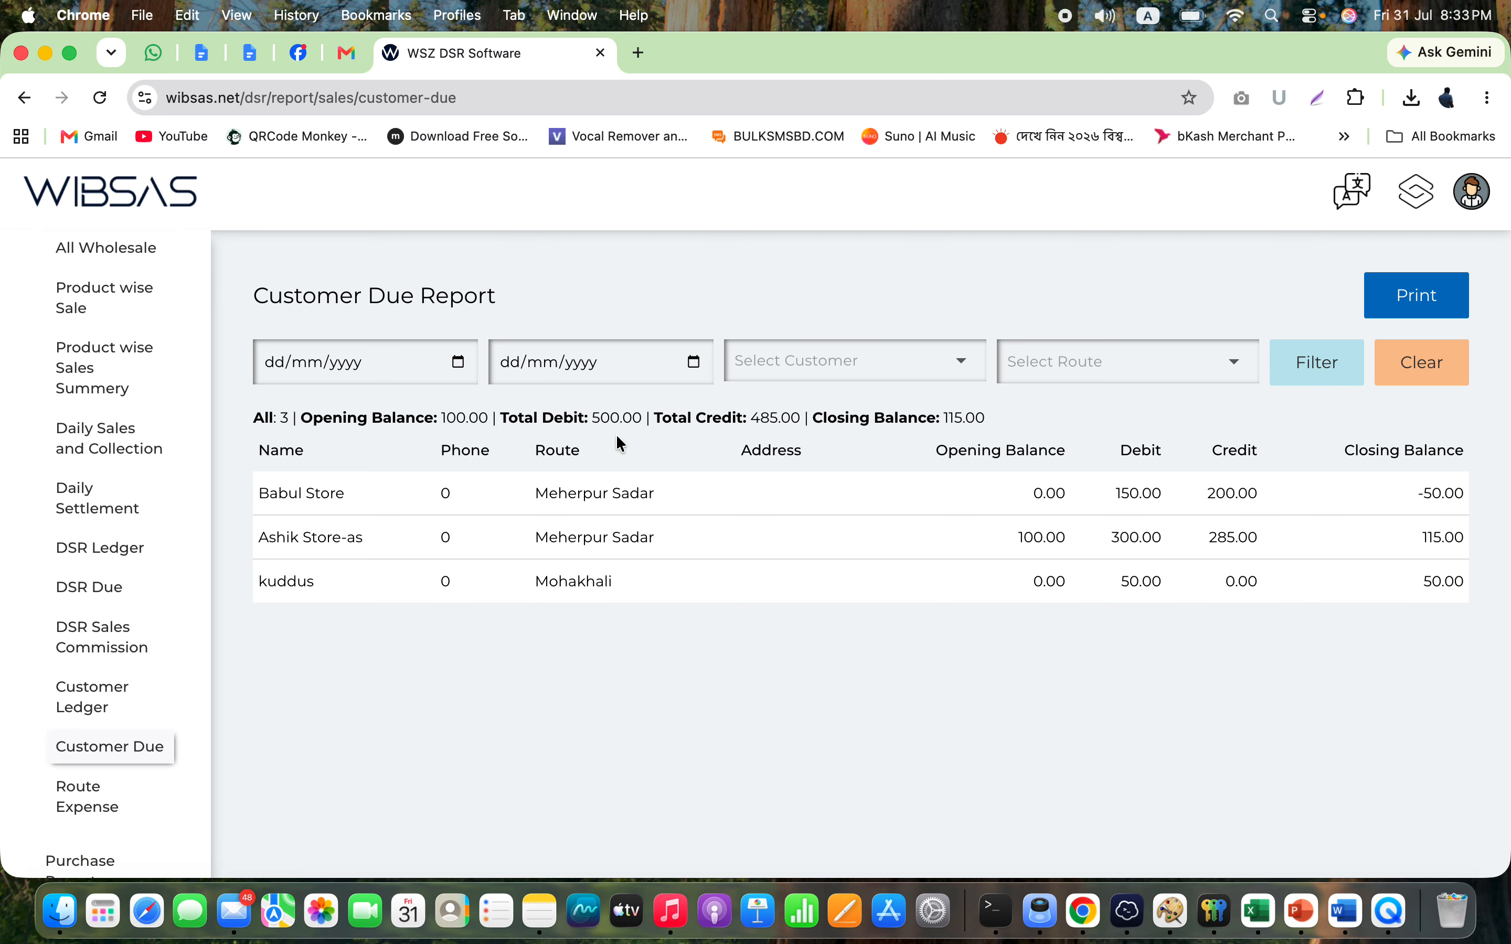
drag(993, 420, 270, 422)
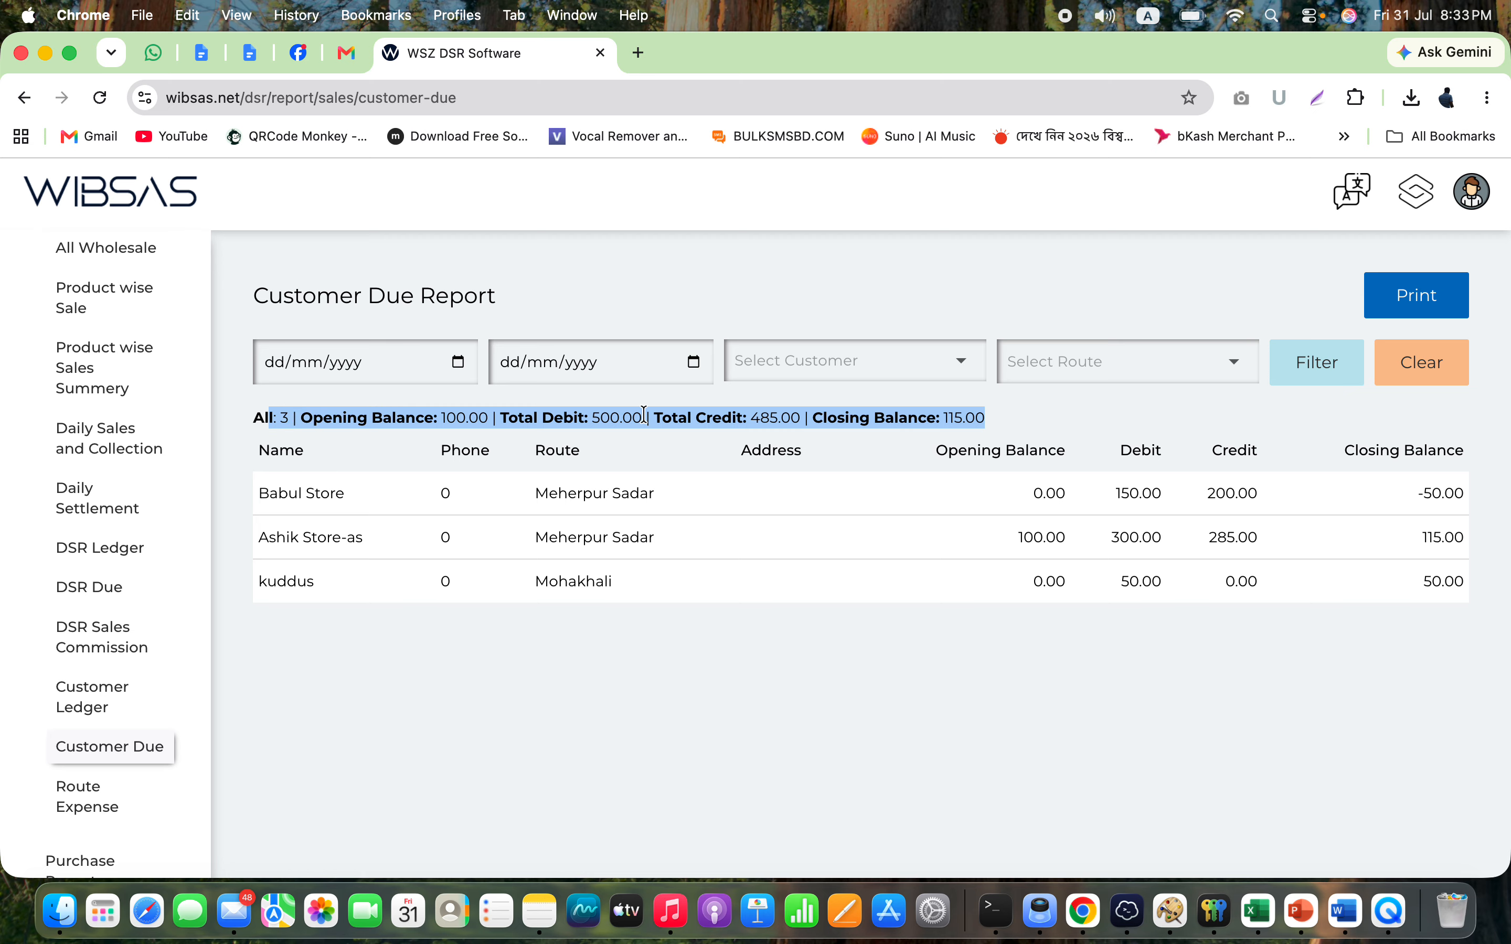
double_click(1440, 493)
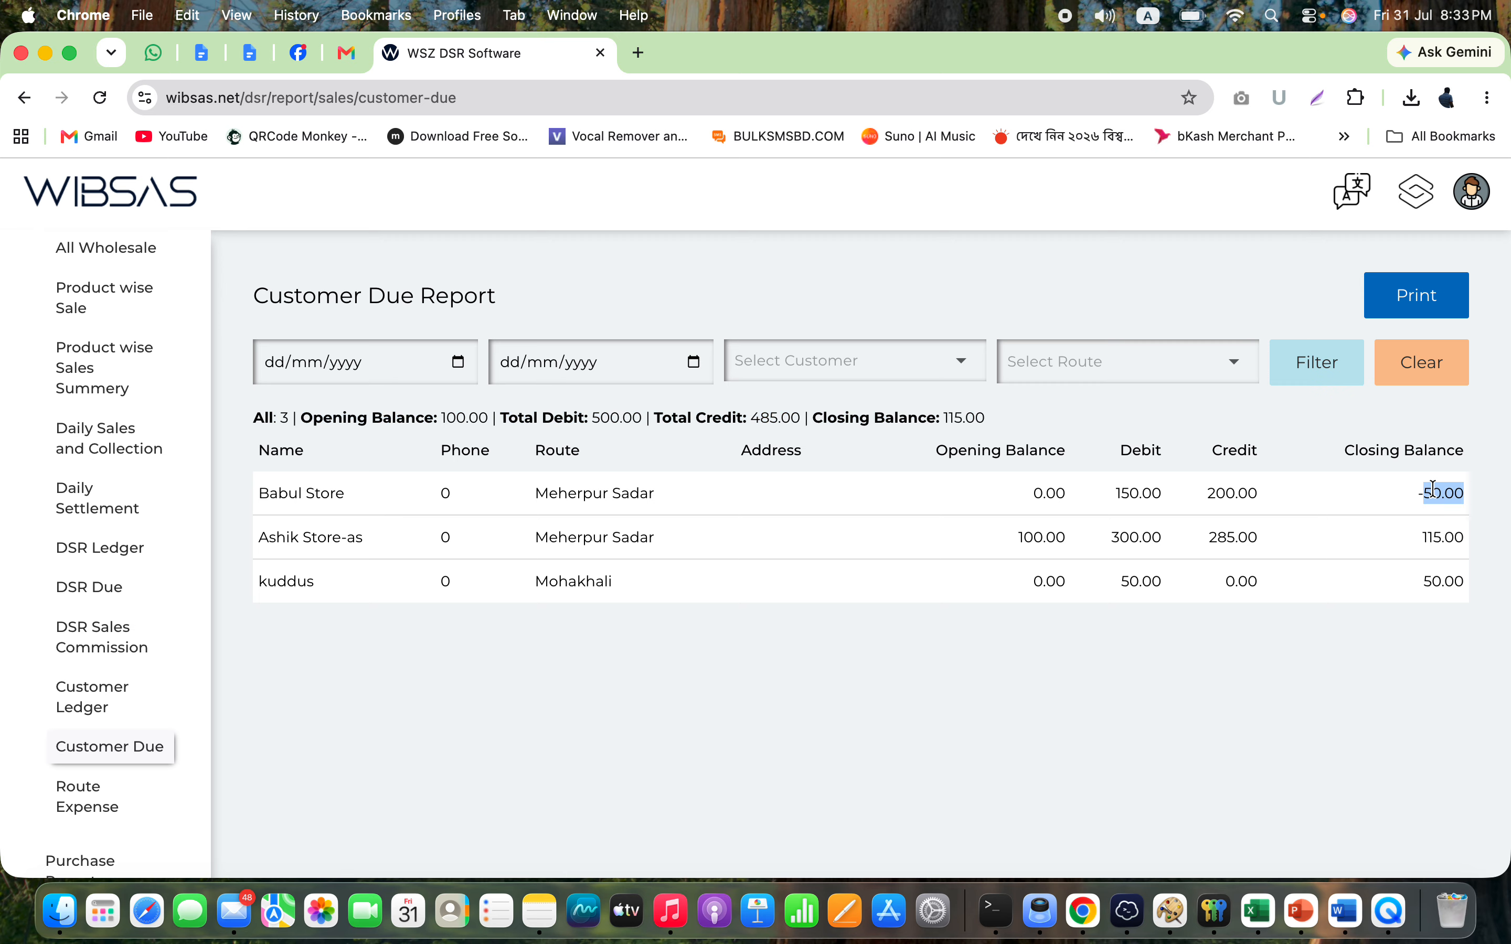
- Check Ashik Store-as's closing balance and the summary totals in the customer due report, and open the route expense report
double_click(1434, 544)
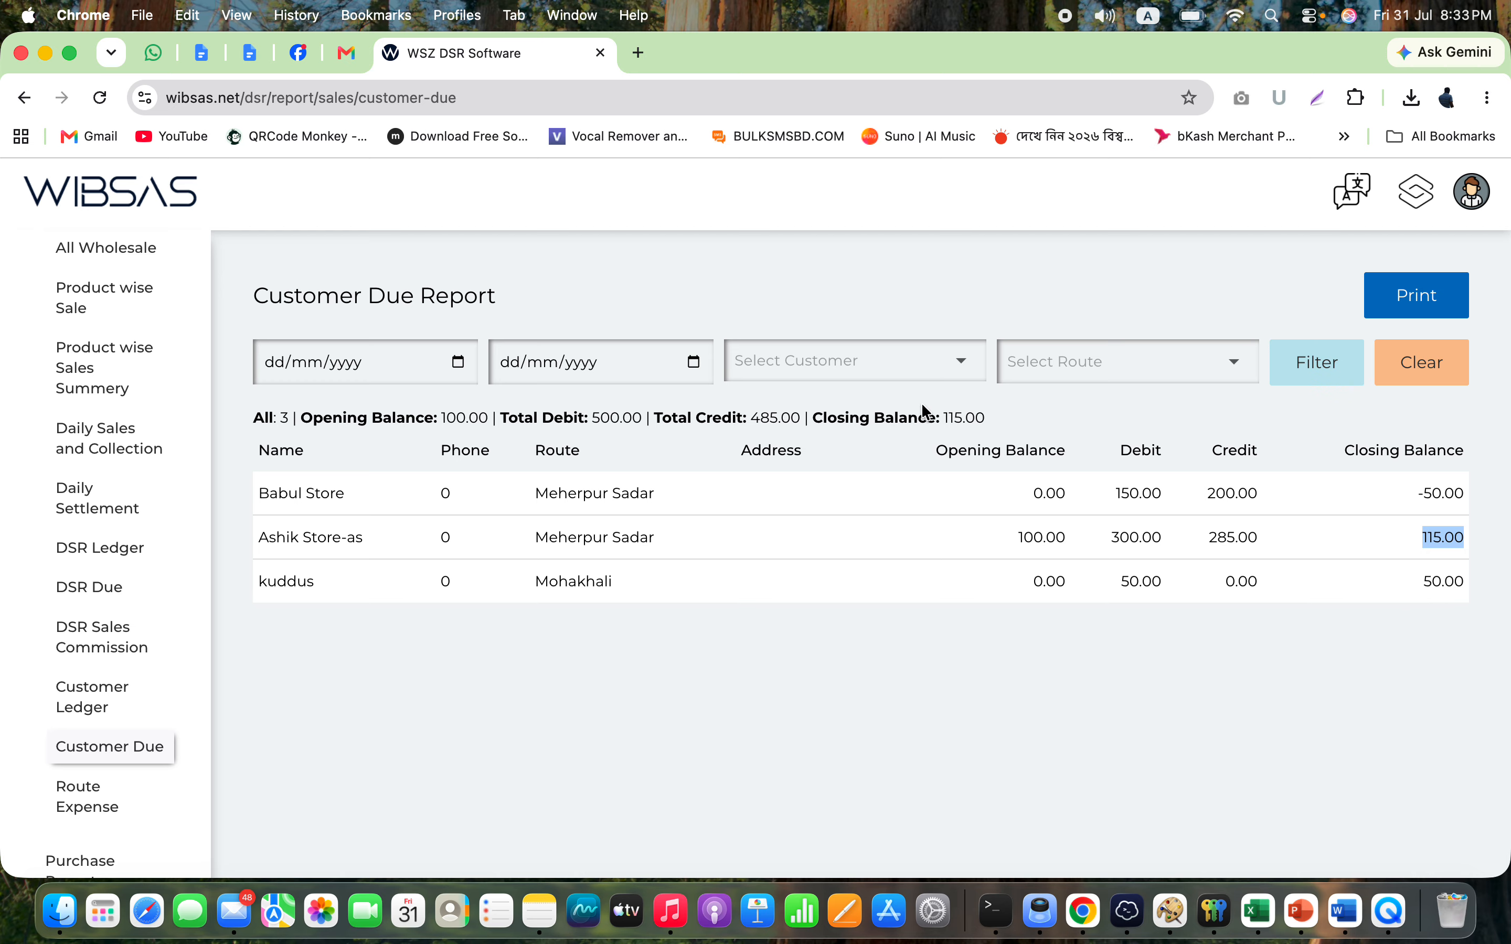
triple_click(979, 417)
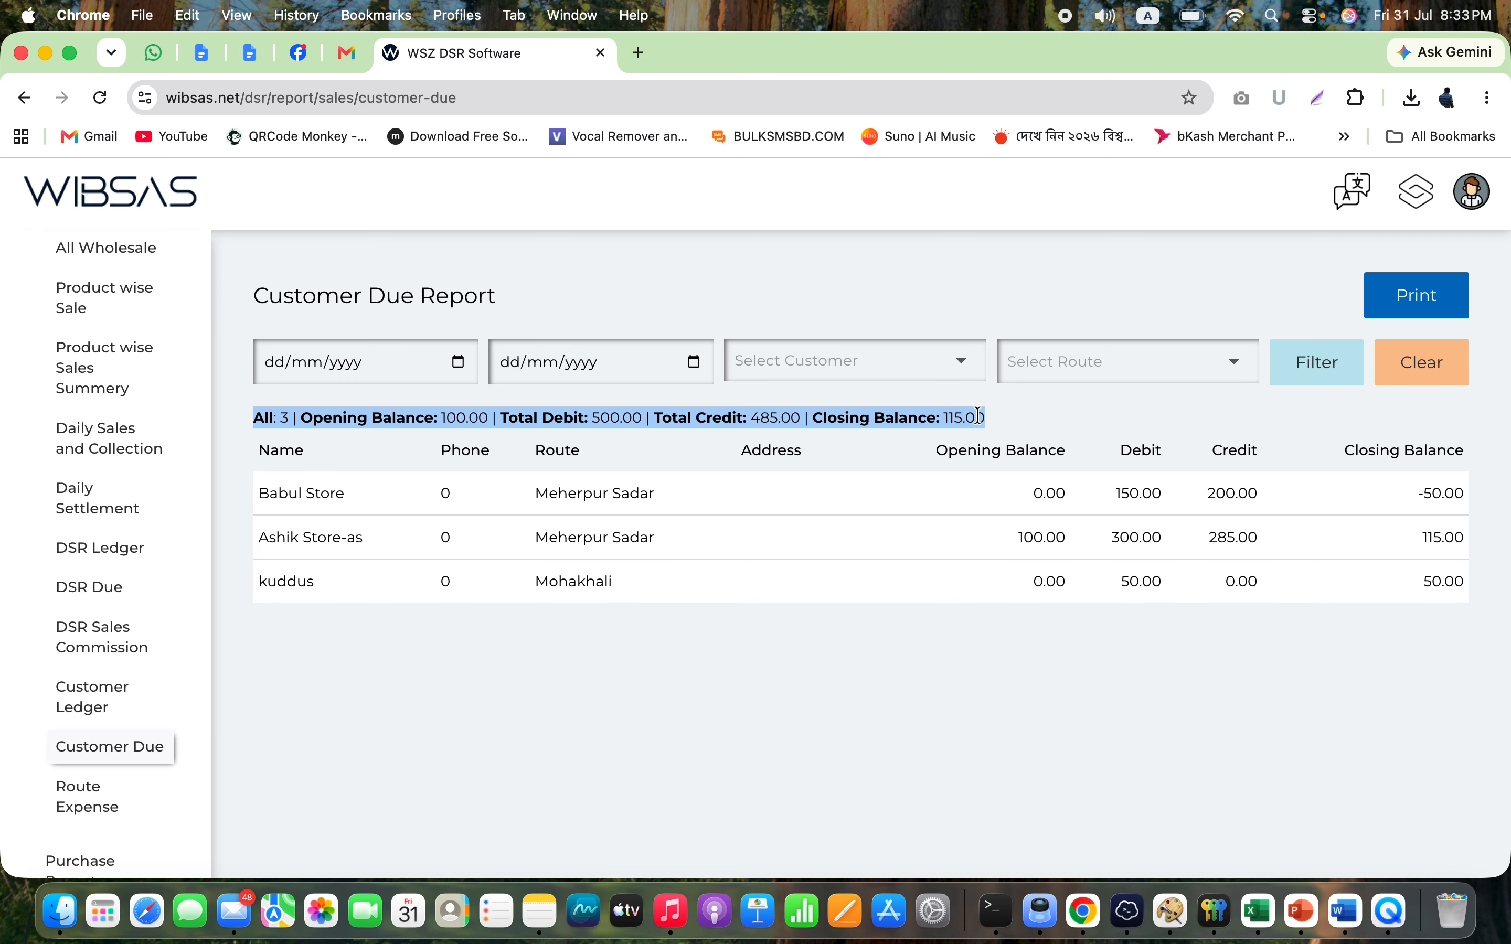
click(104, 811)
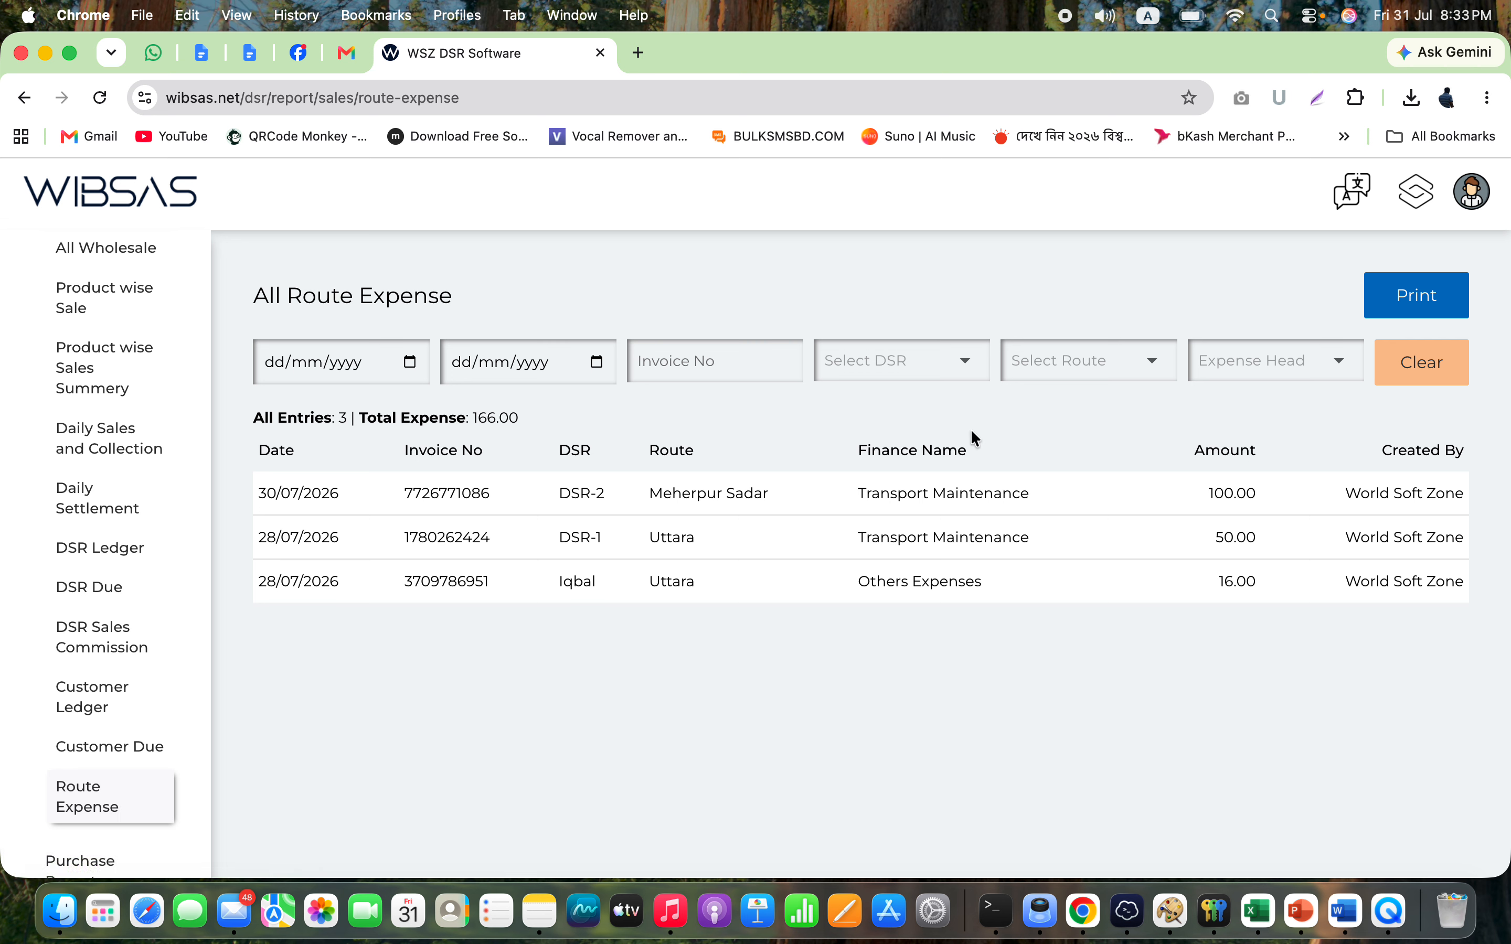
- Filter the route expenses by DSR-2 and check the entry's amount and finance name
click(965, 370)
click(867, 671)
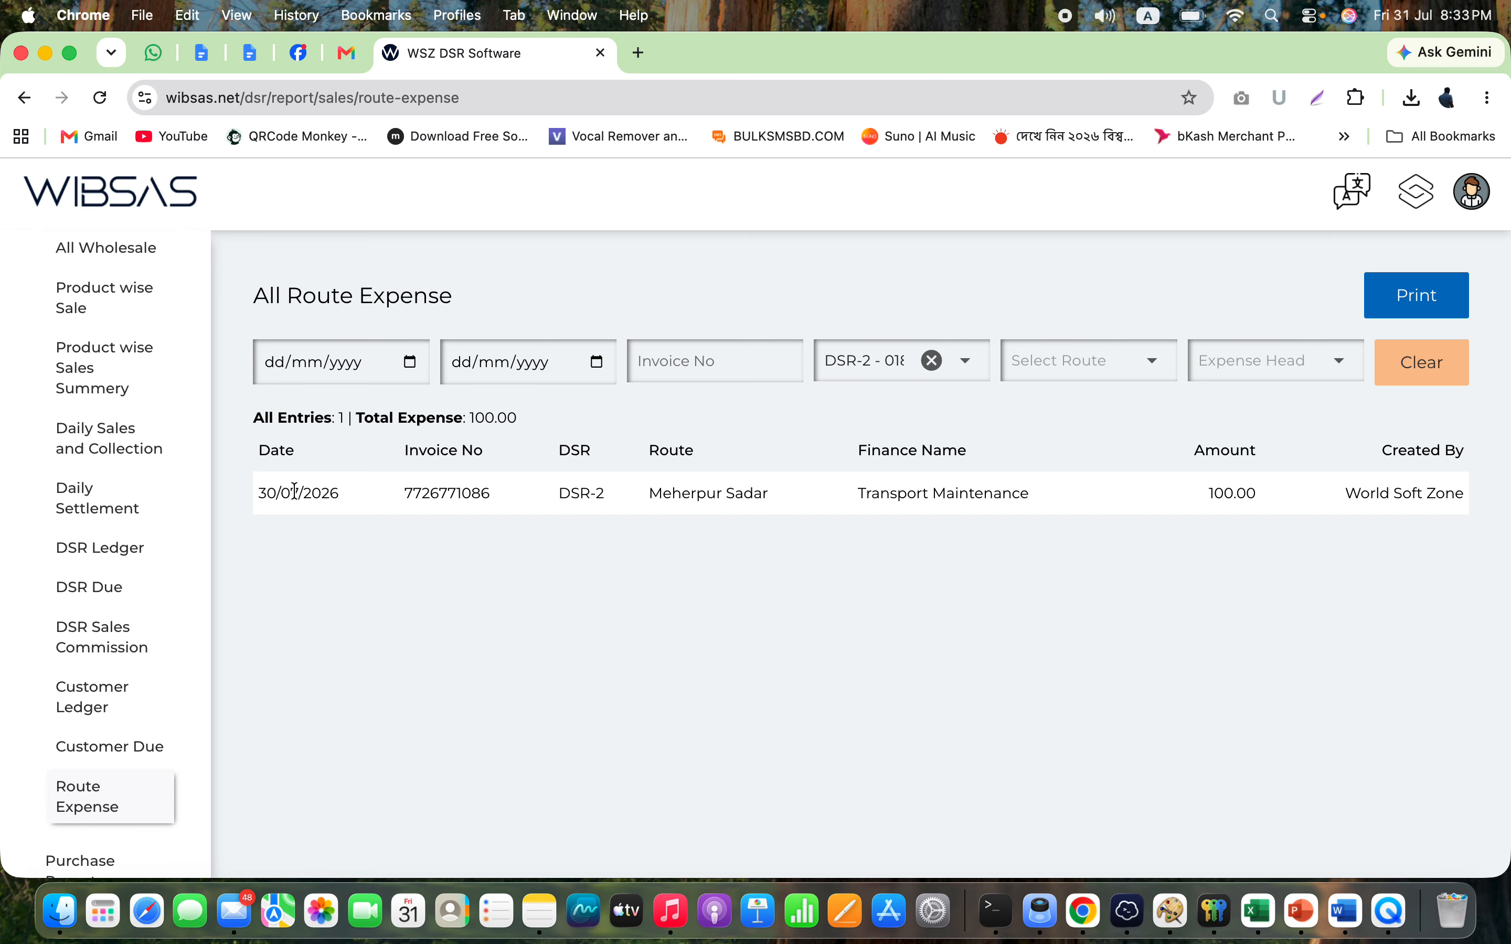
double_click(1234, 494)
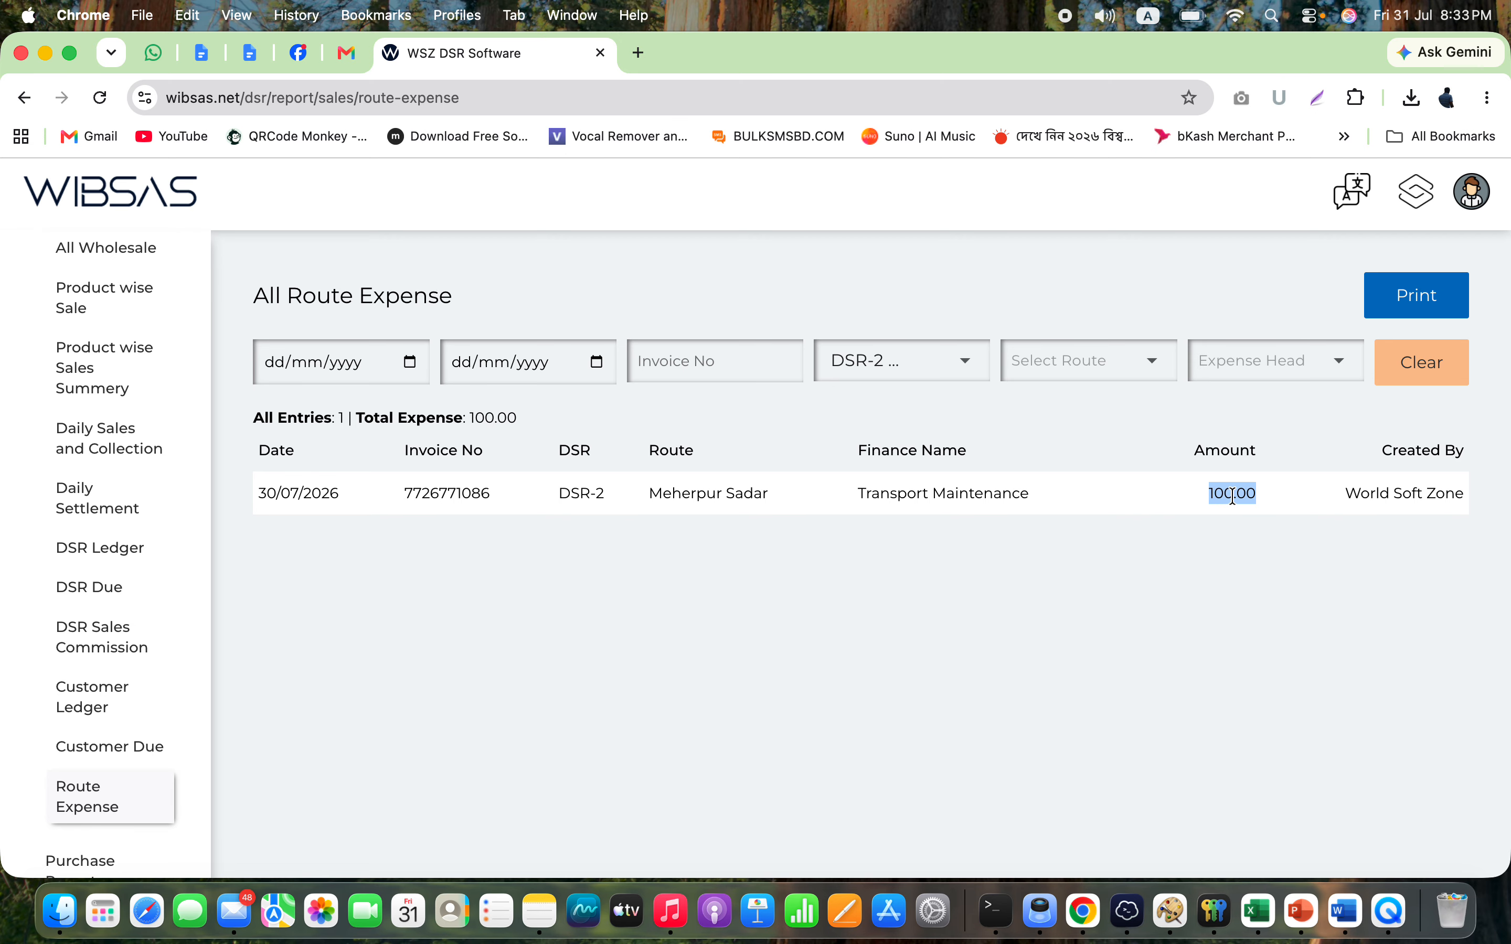
triple_click(936, 493)
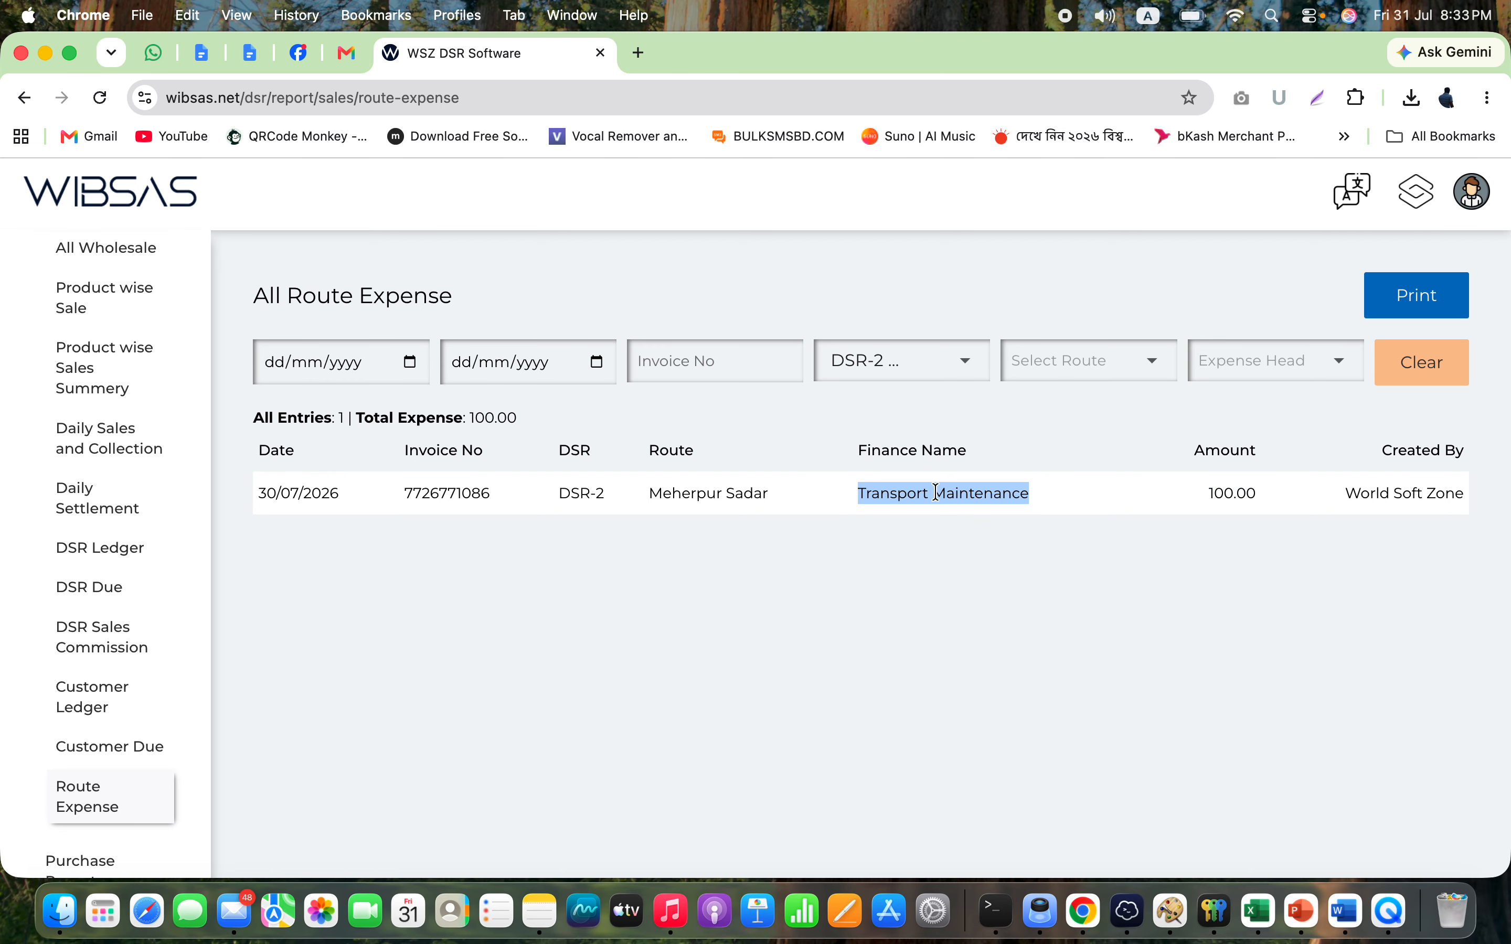
- Replace the DSR filter with the route Uttara - 009 and check the listed amounts and the total expense
click(934, 364)
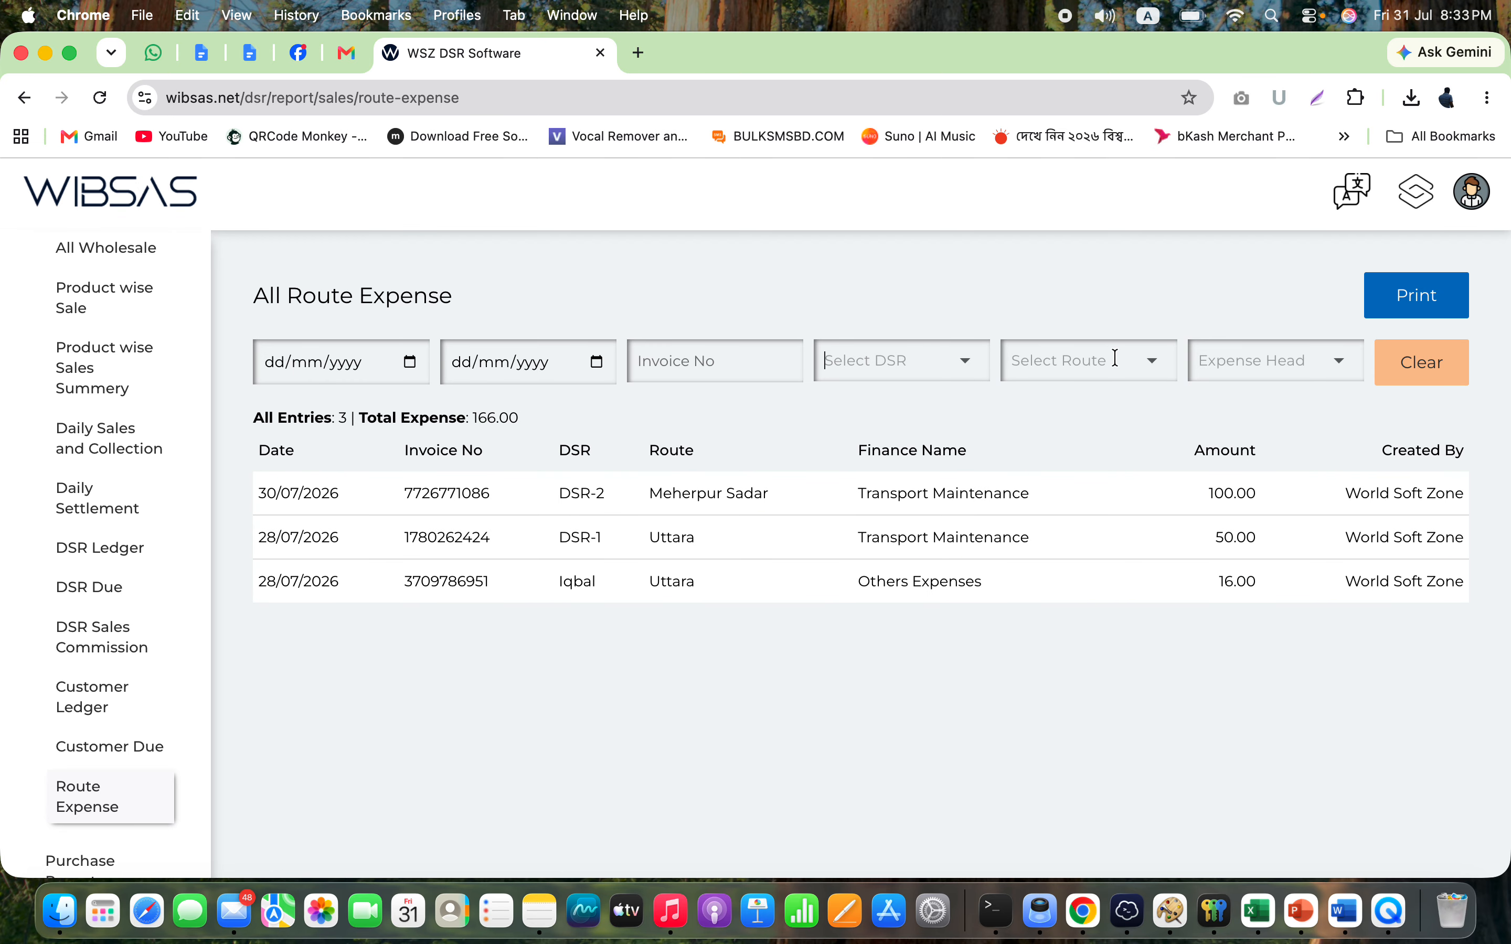
click(1116, 358)
text(ut)
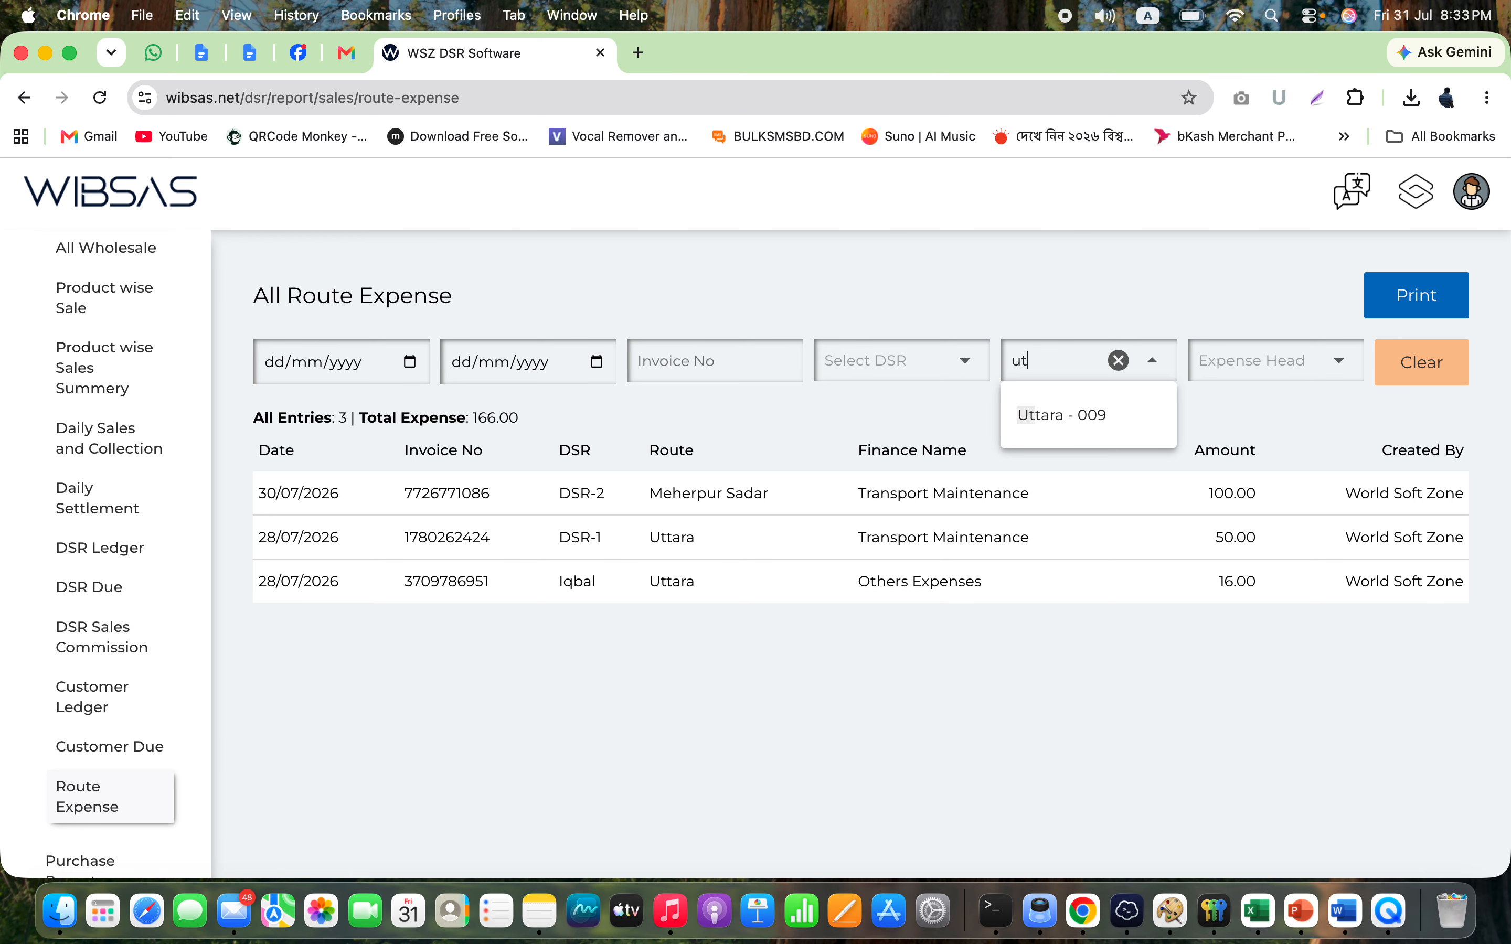
click(1065, 416)
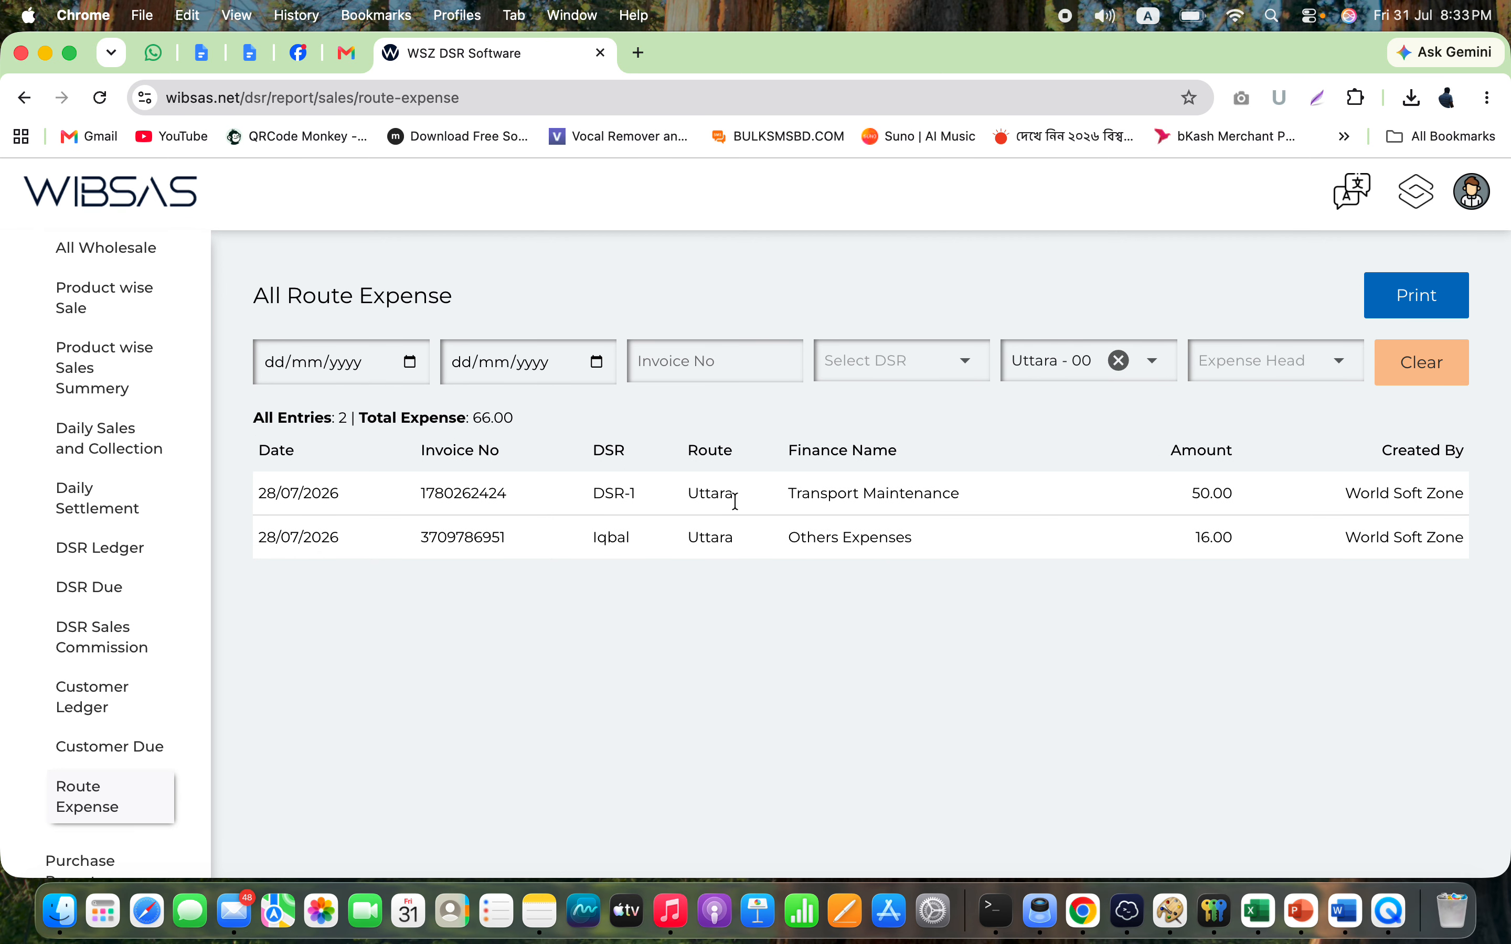
click(1222, 498)
drag(1235, 537, 1197, 537)
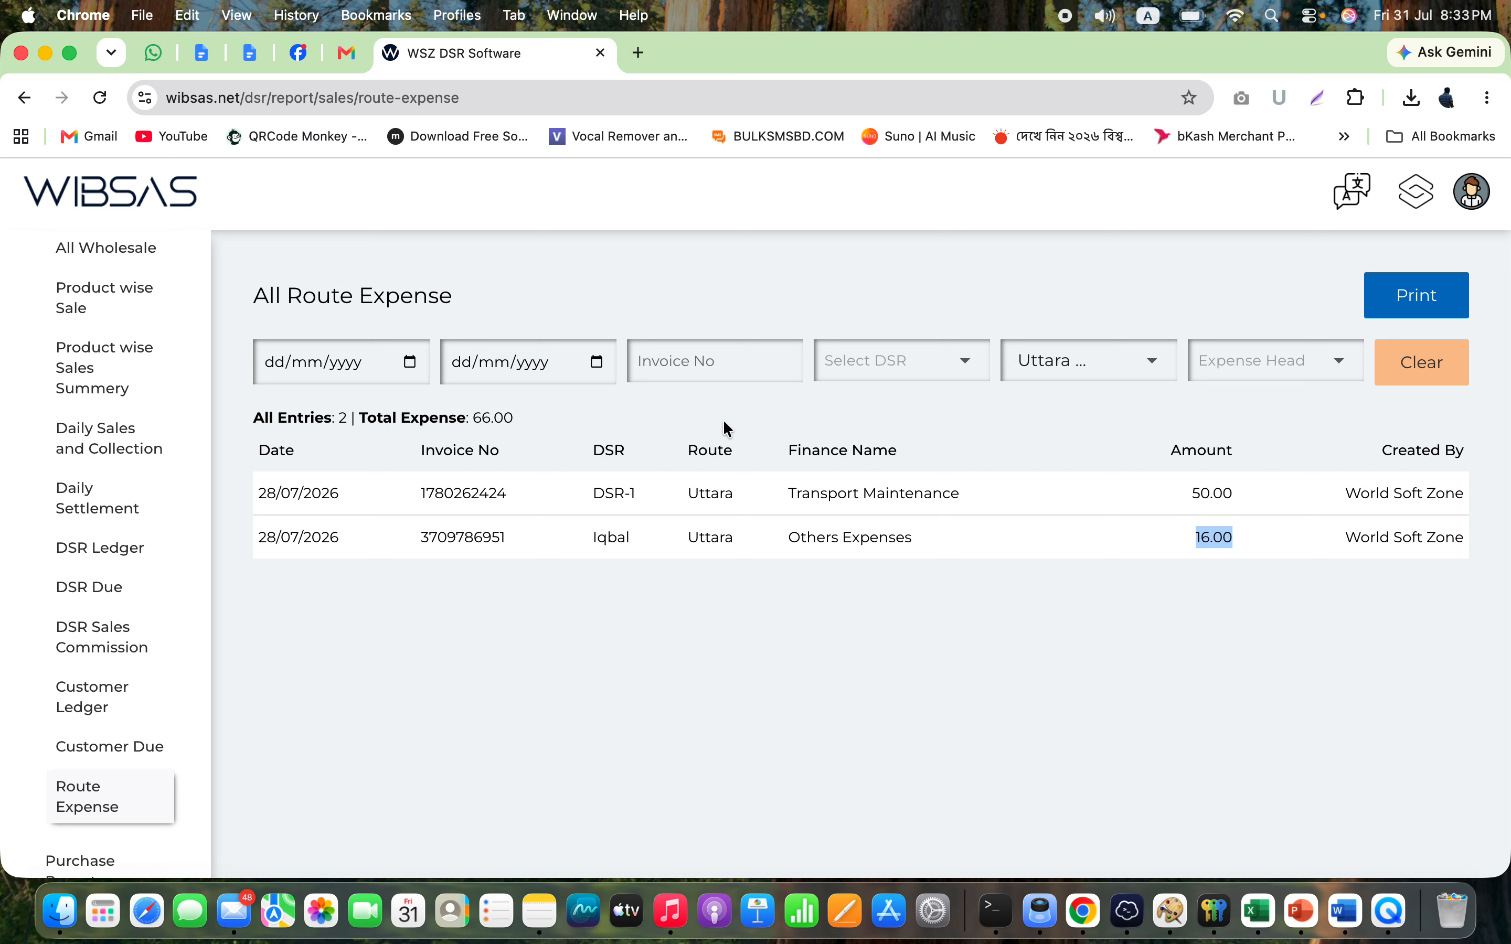
triple_click(501, 417)
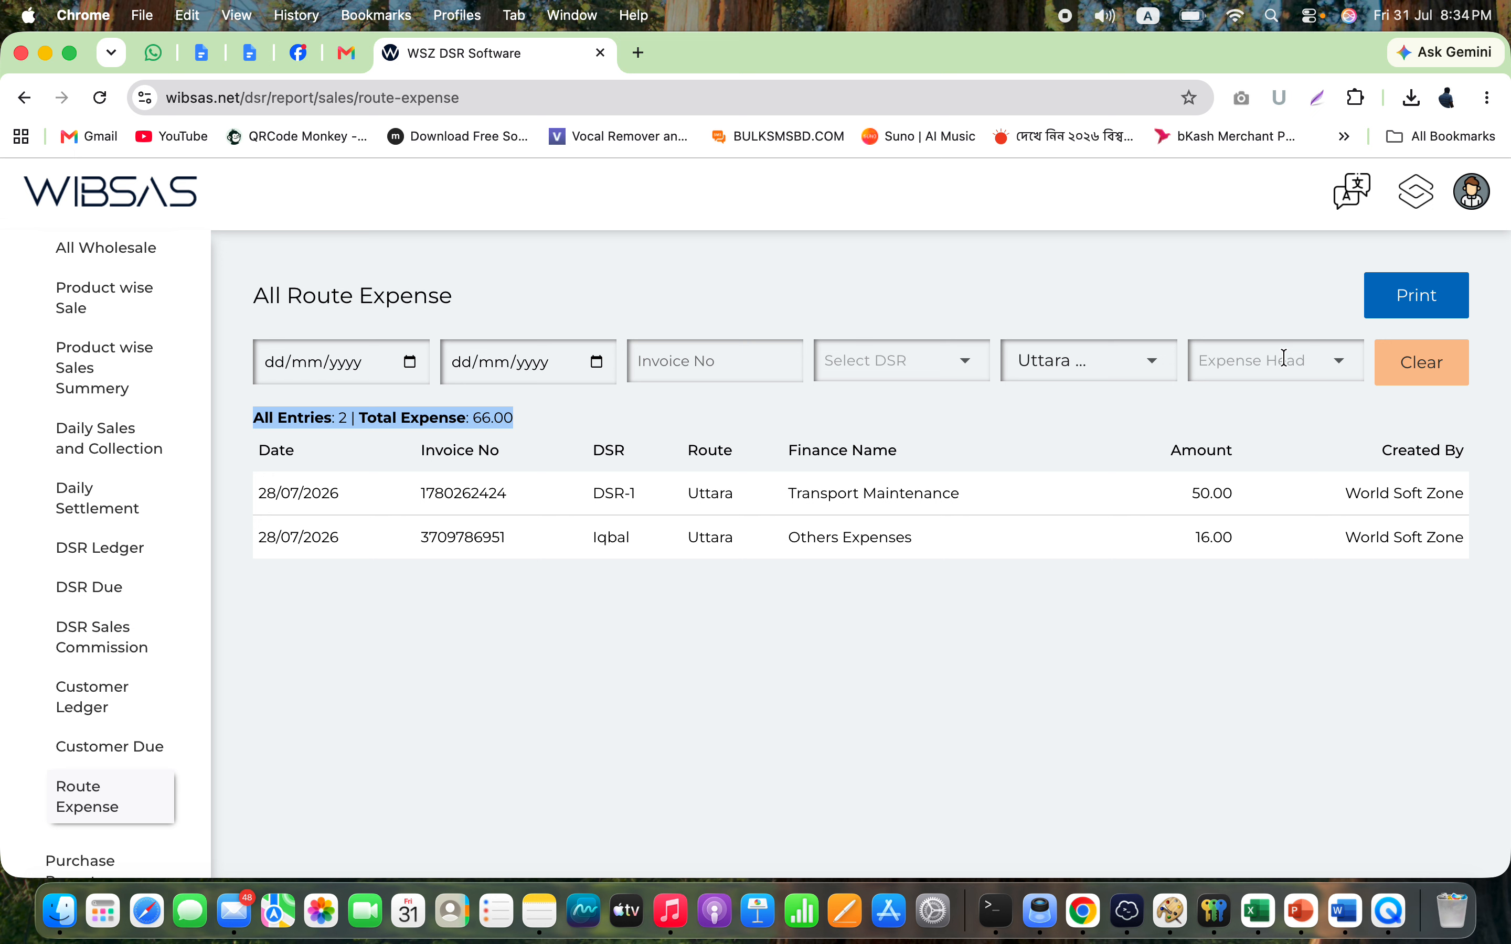
- Clear the route filter and filter the route expenses by the expense head Transport Maintenance
click(1416, 362)
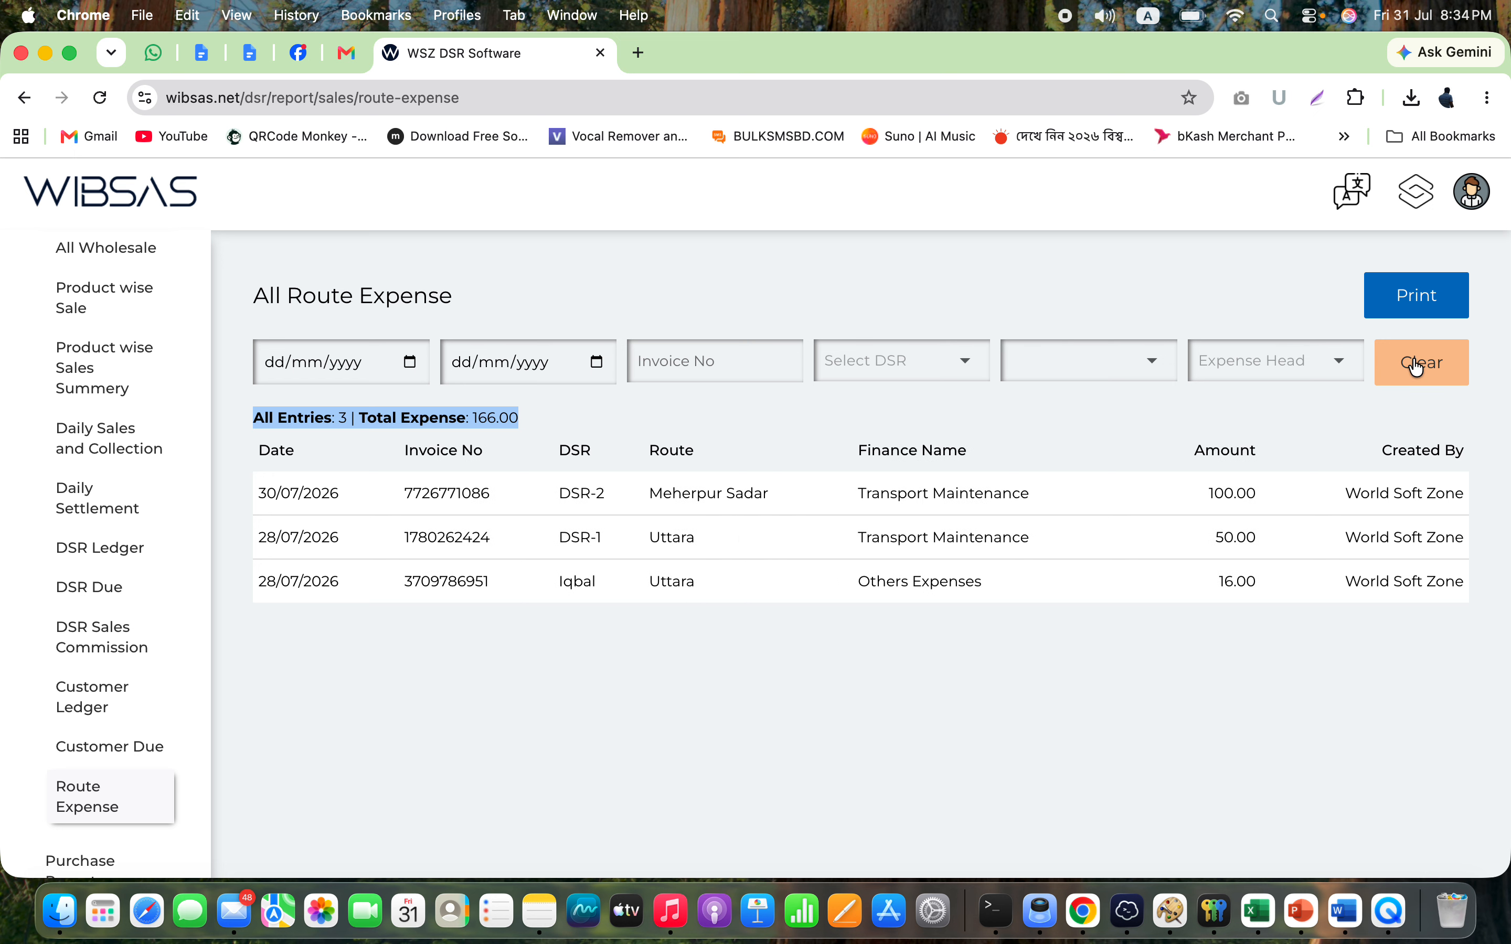
click(1352, 362)
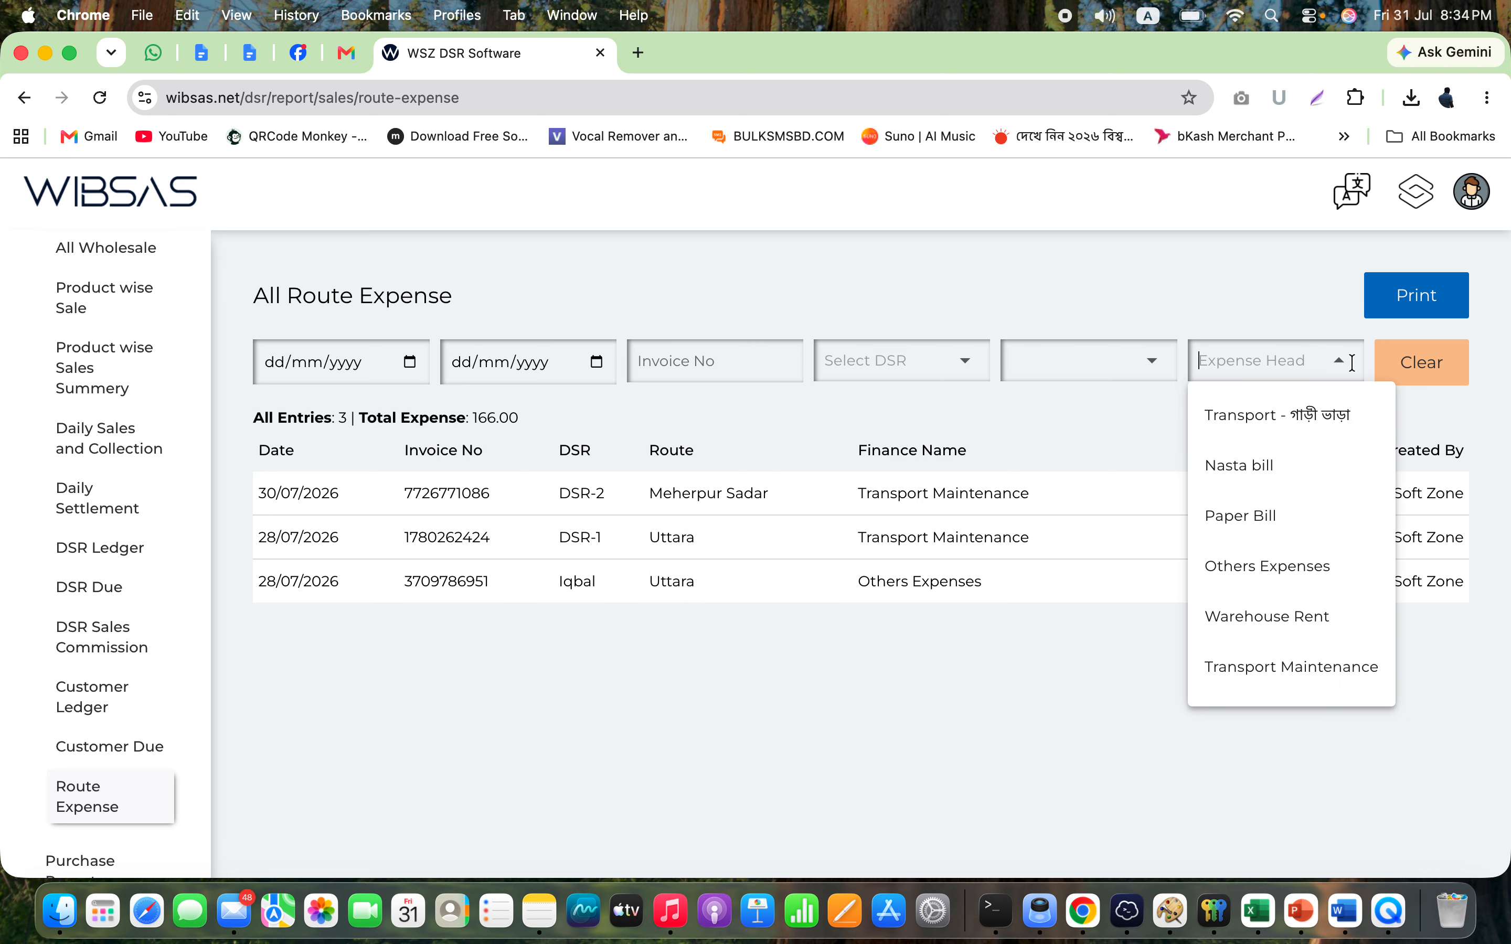
click(1274, 669)
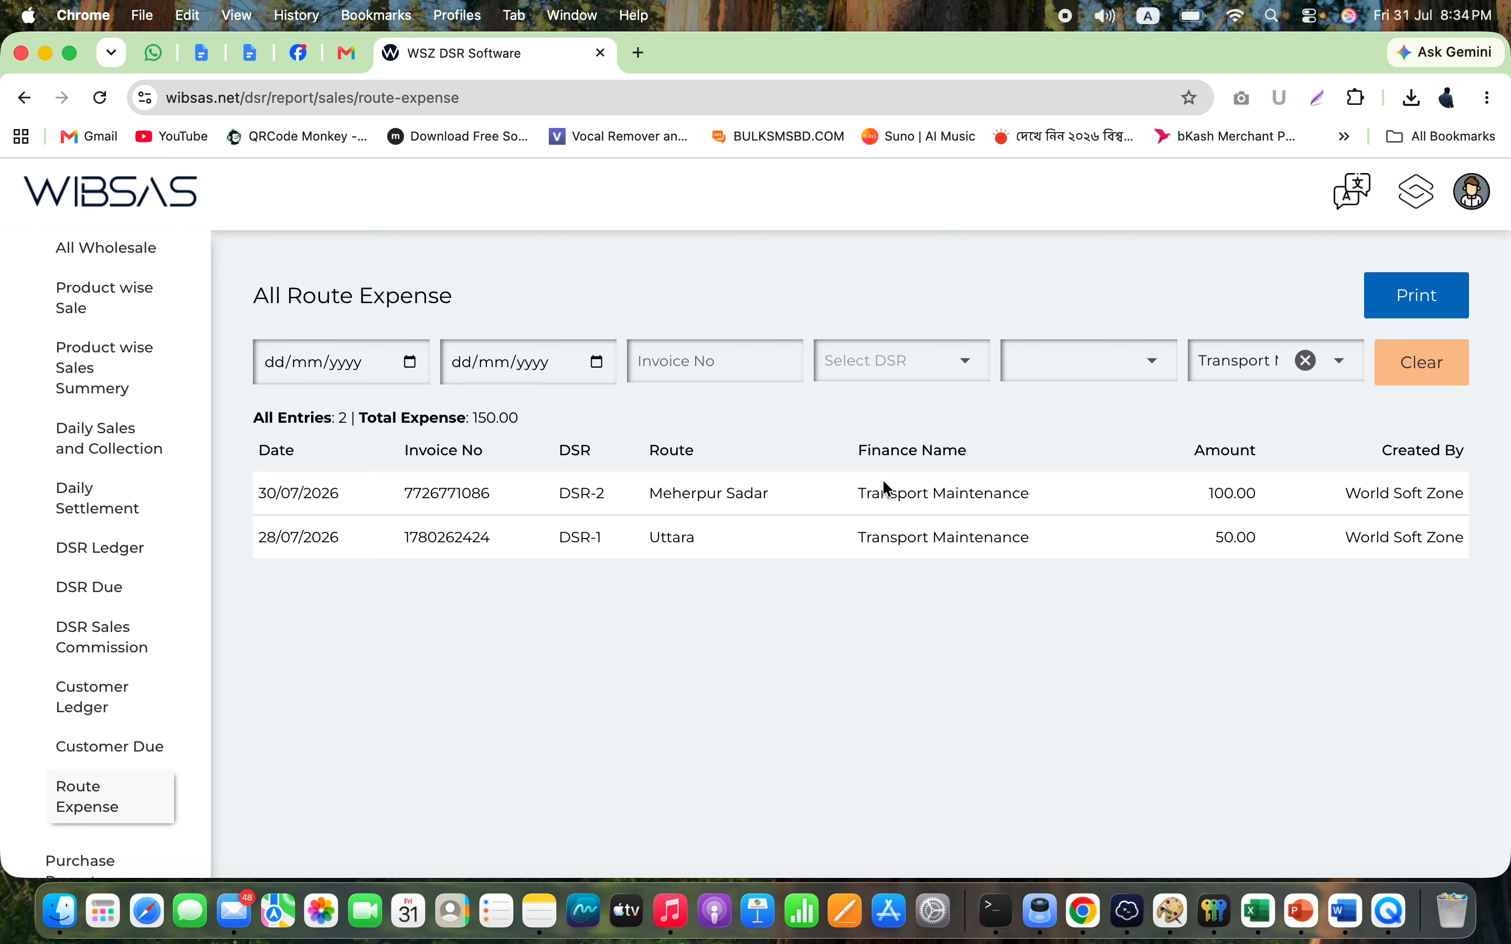
triple_click(871, 499)
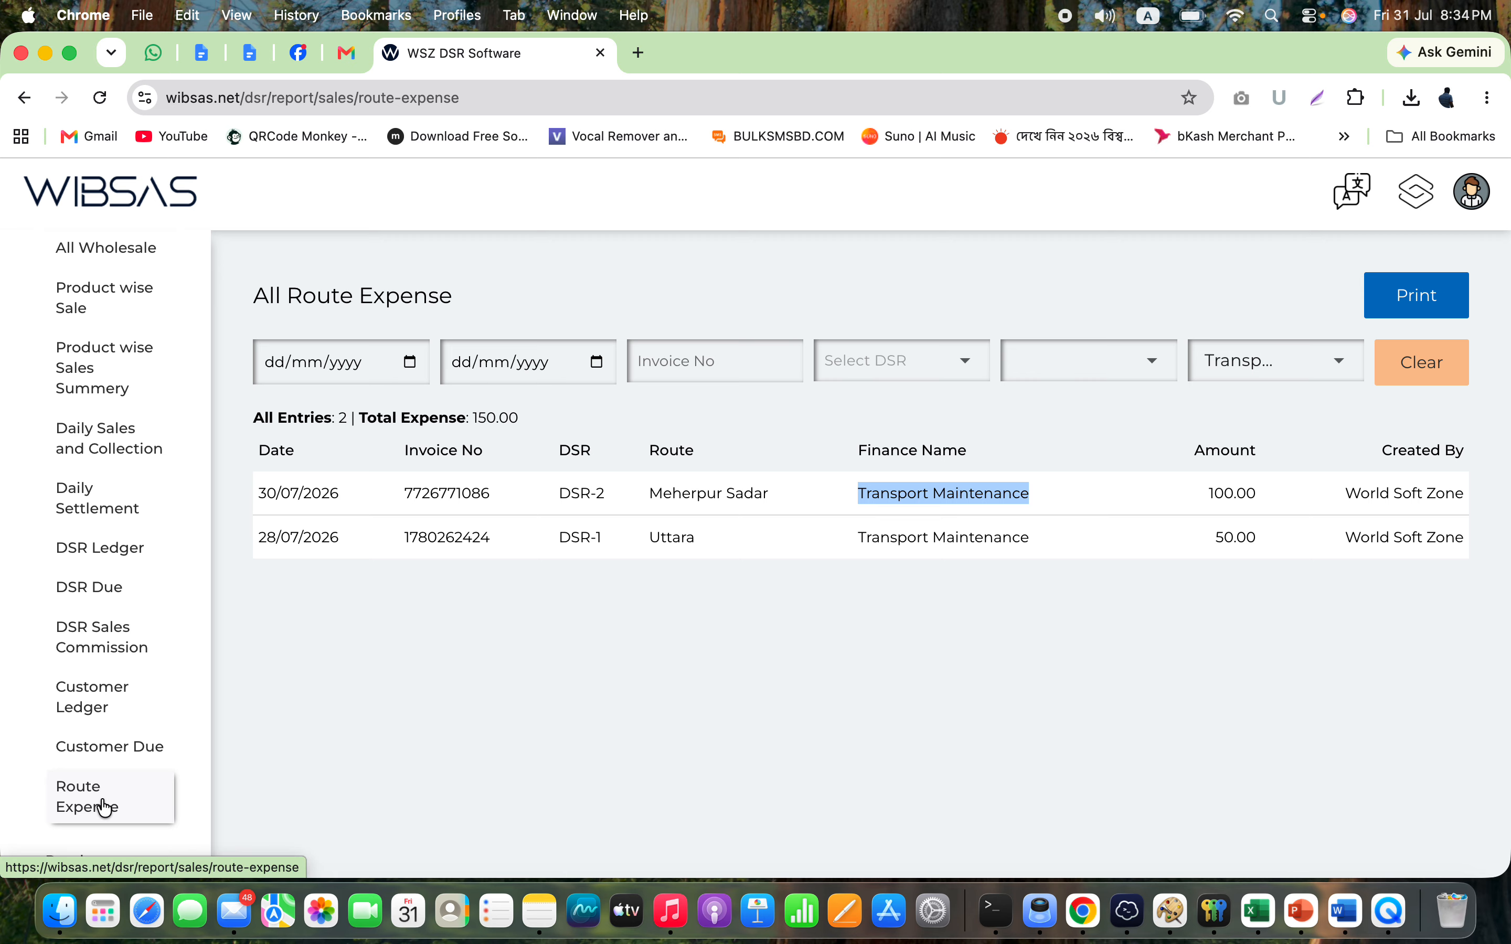
- Open the All Purchase report from the purchase reports
scroll(103, 805, up, 1)
scroll(103, 803, down, 4)
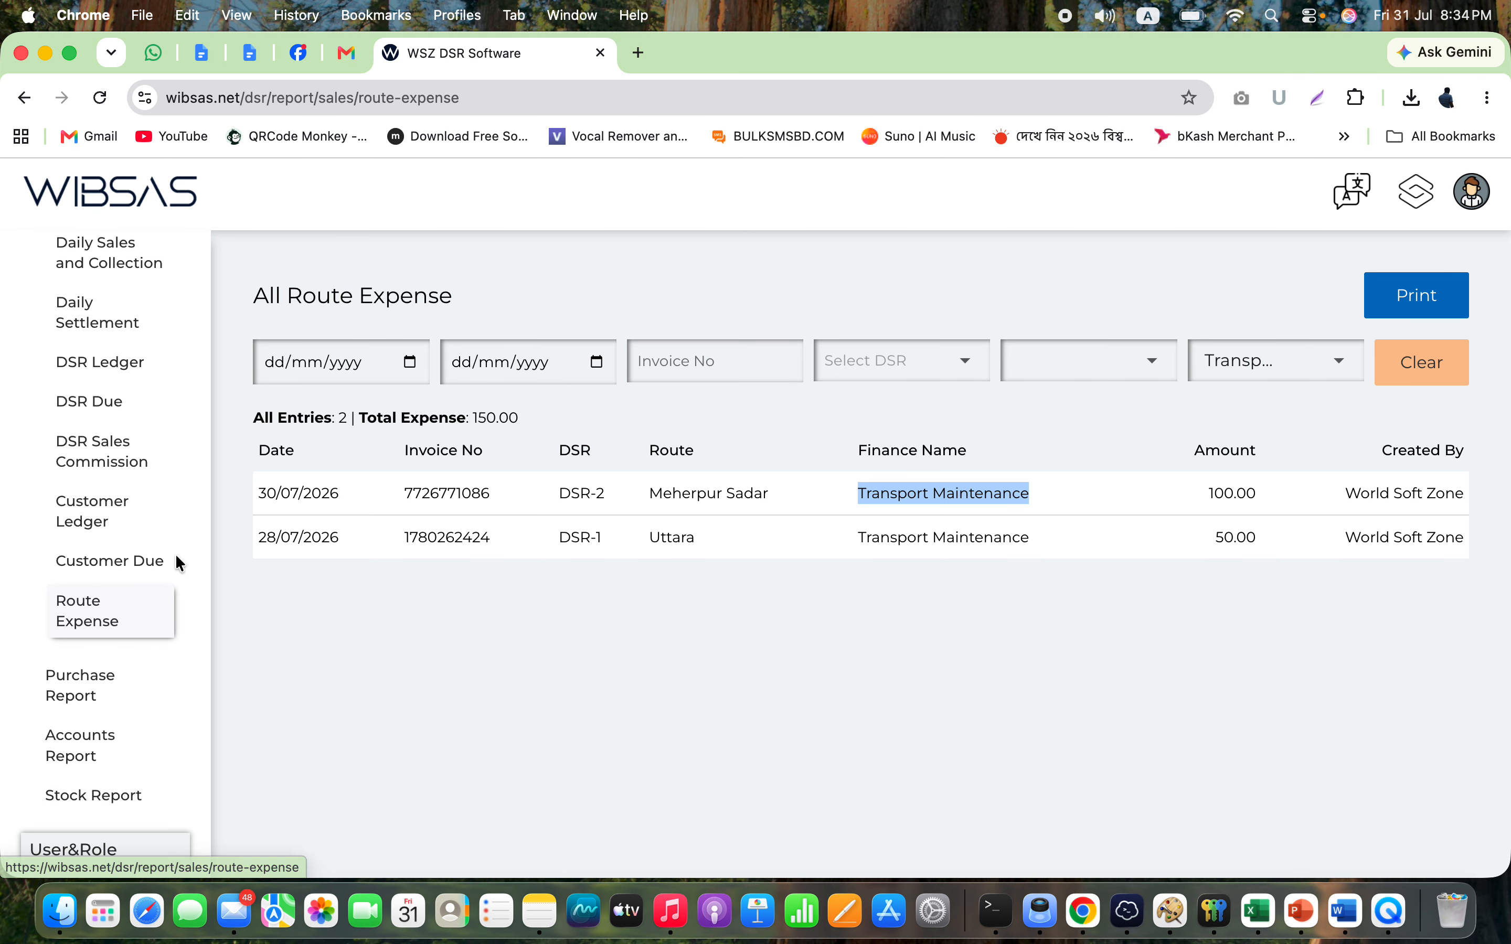
scroll(150, 562, up, 5)
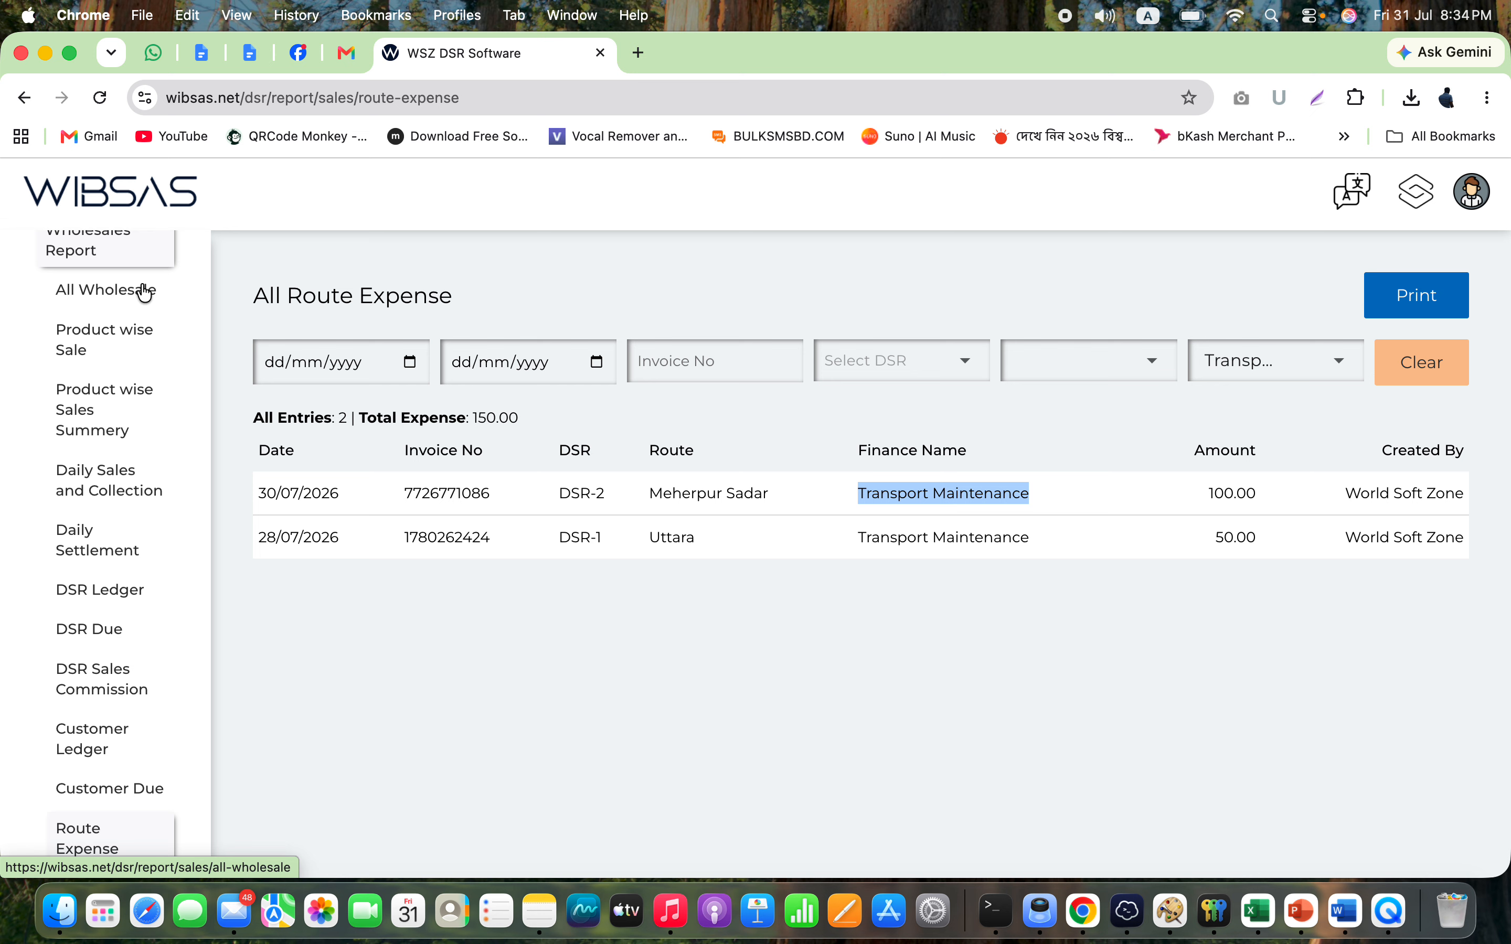
scroll(113, 387, up, 5)
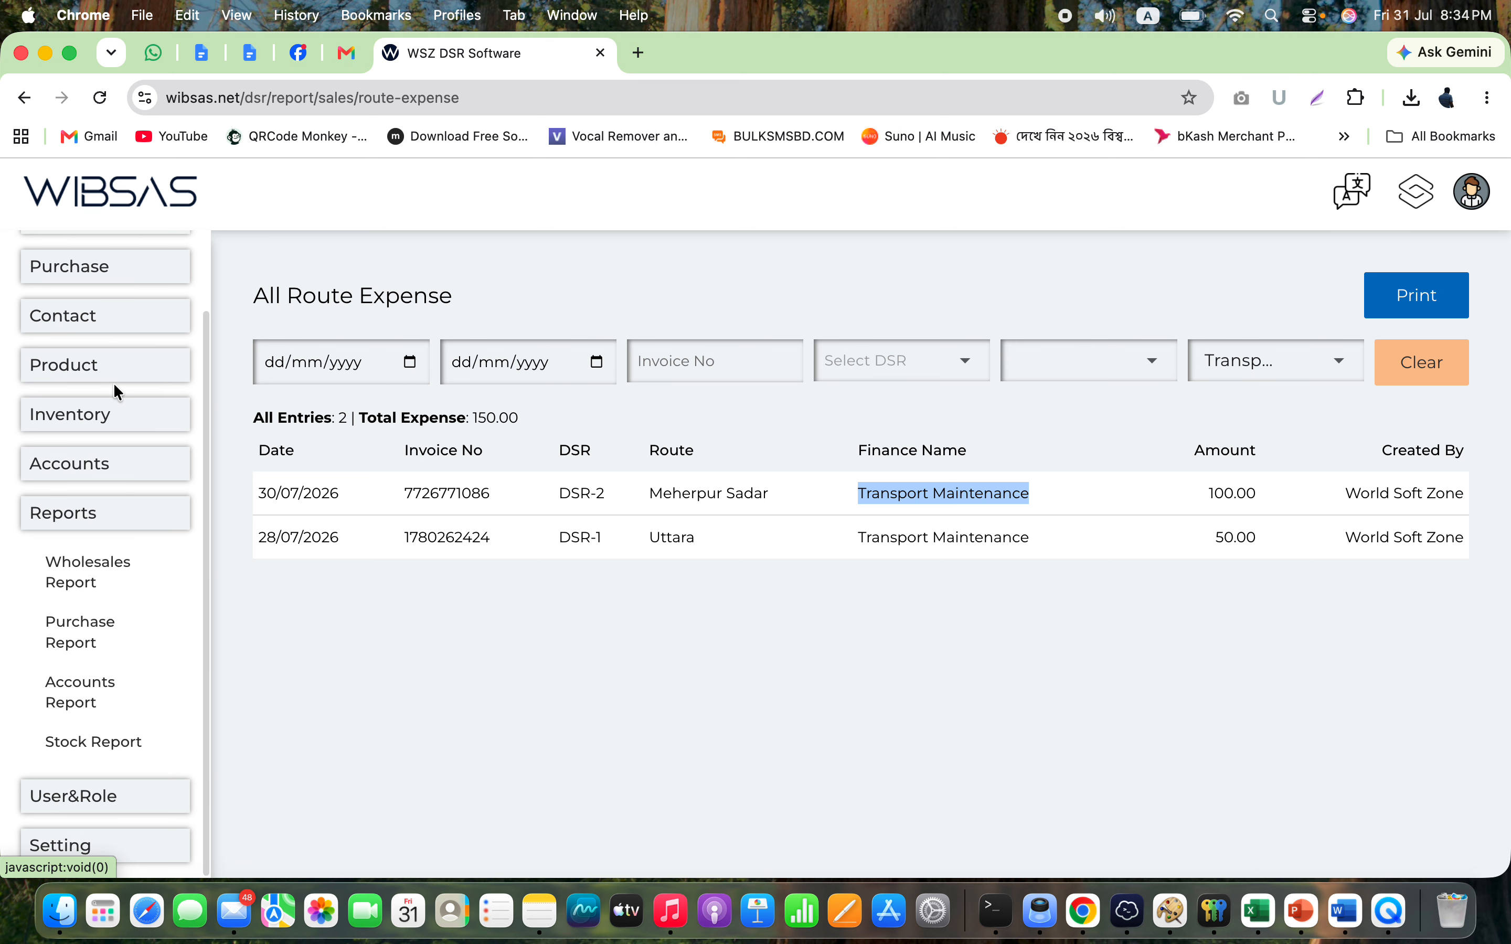
click(107, 643)
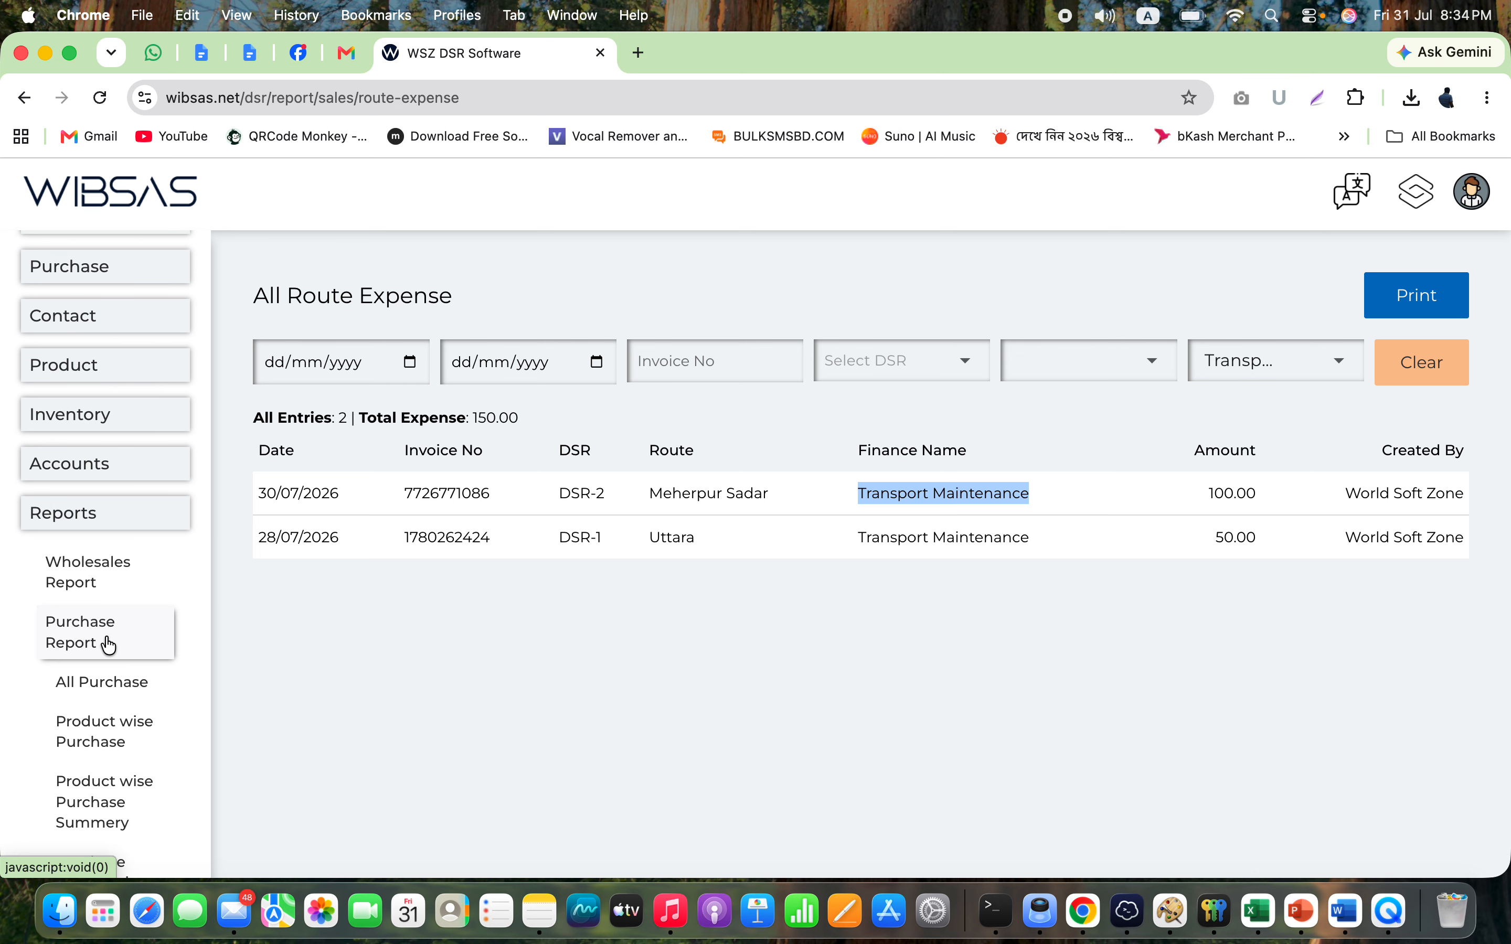
click(108, 686)
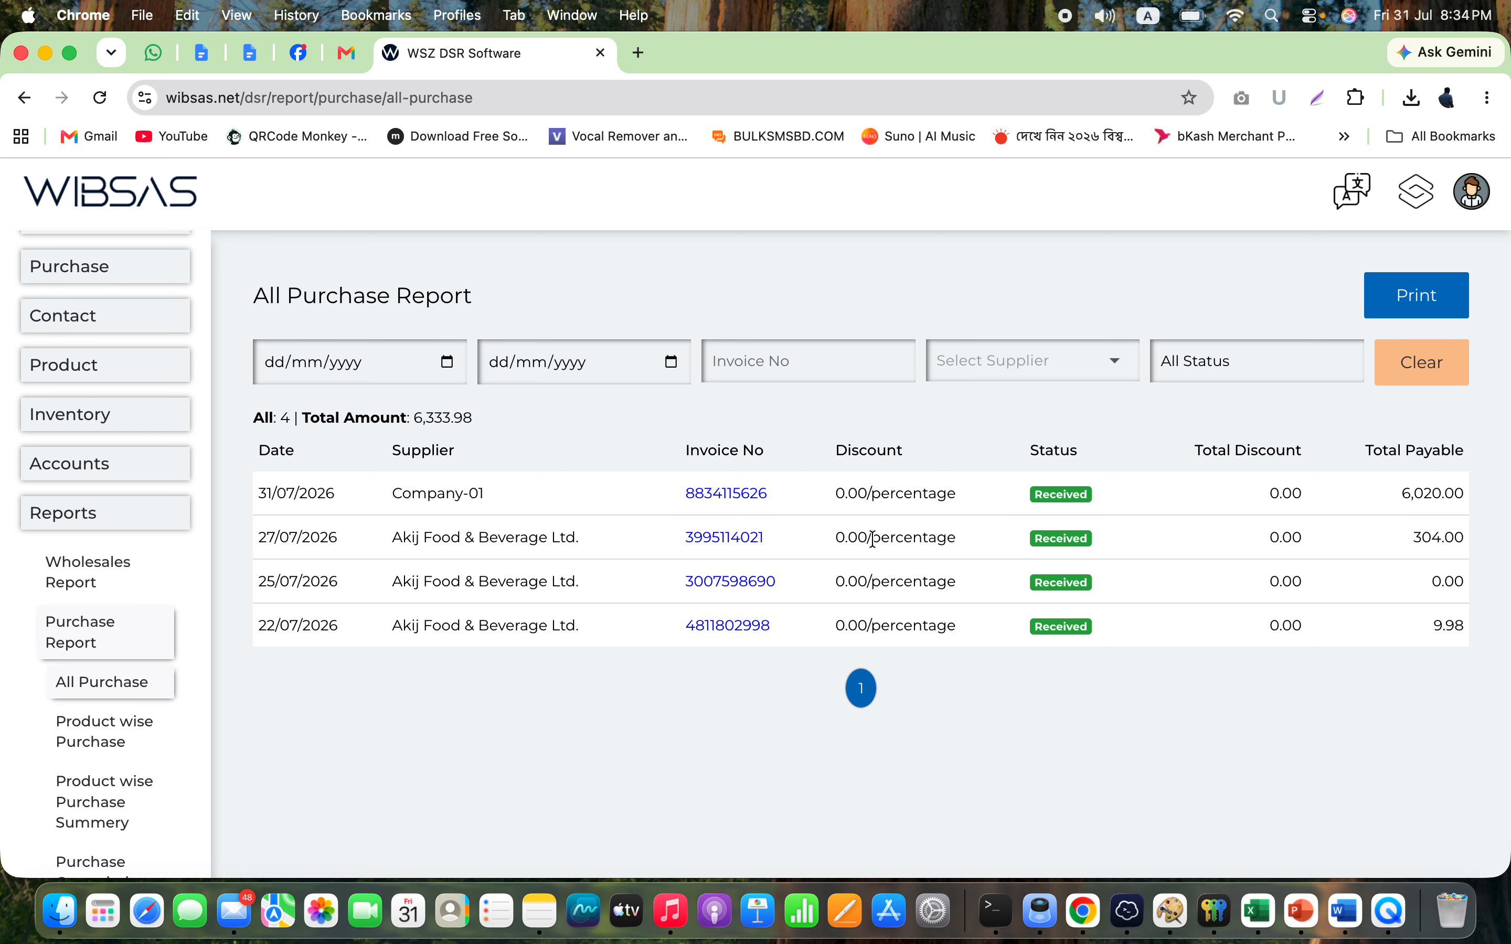
- Check the total payable of the Company-01 purchase dated 31/07/2026 and review its invoice down to the net amount
double_click(1439, 492)
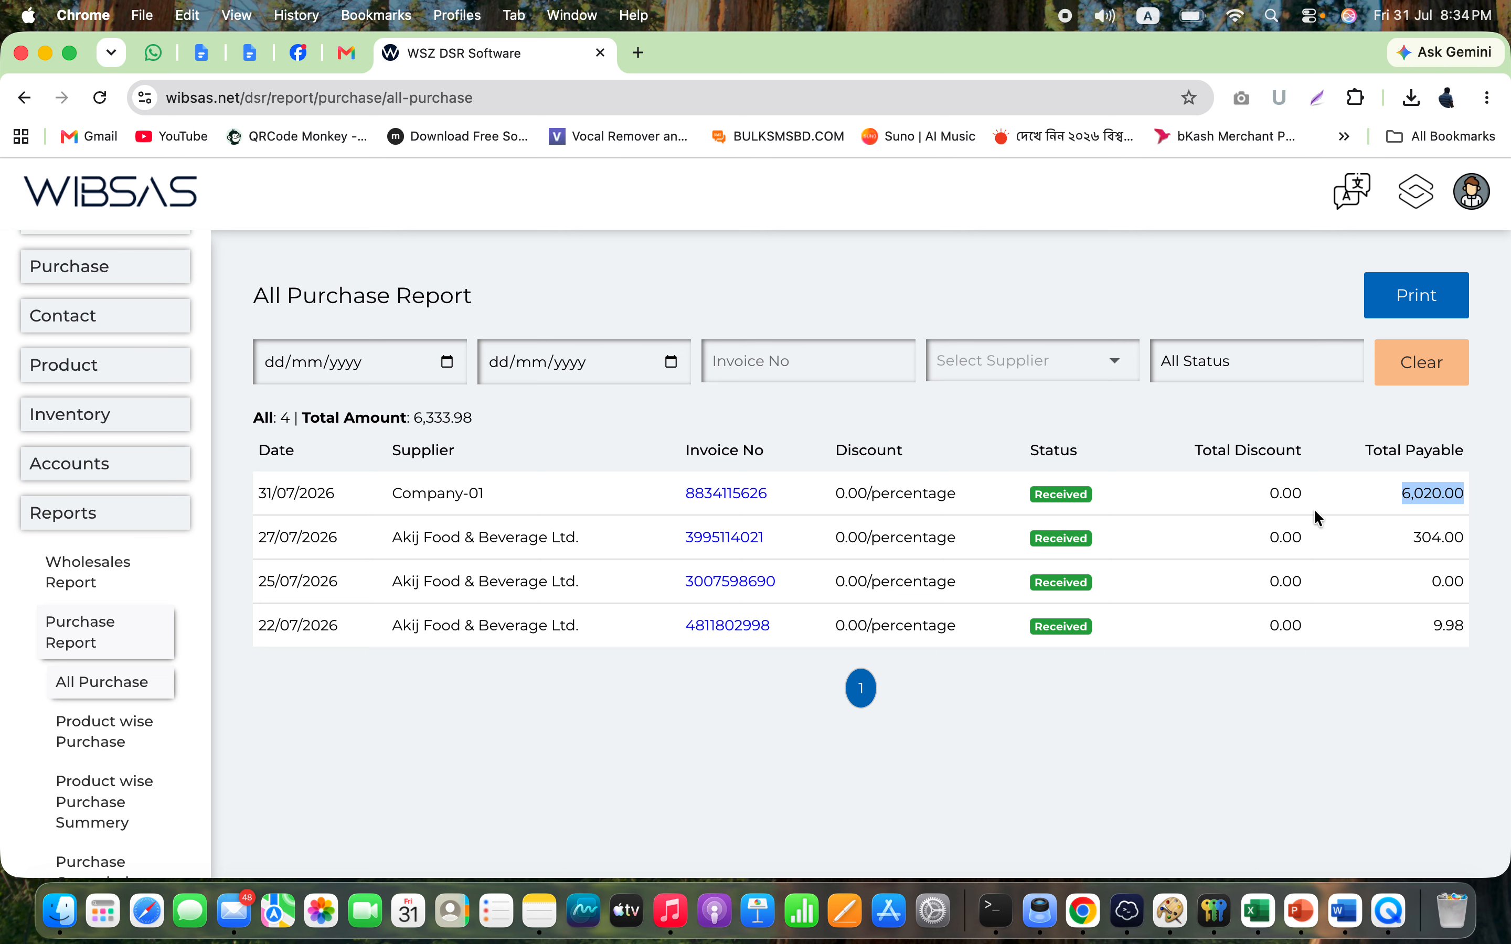
click(732, 493)
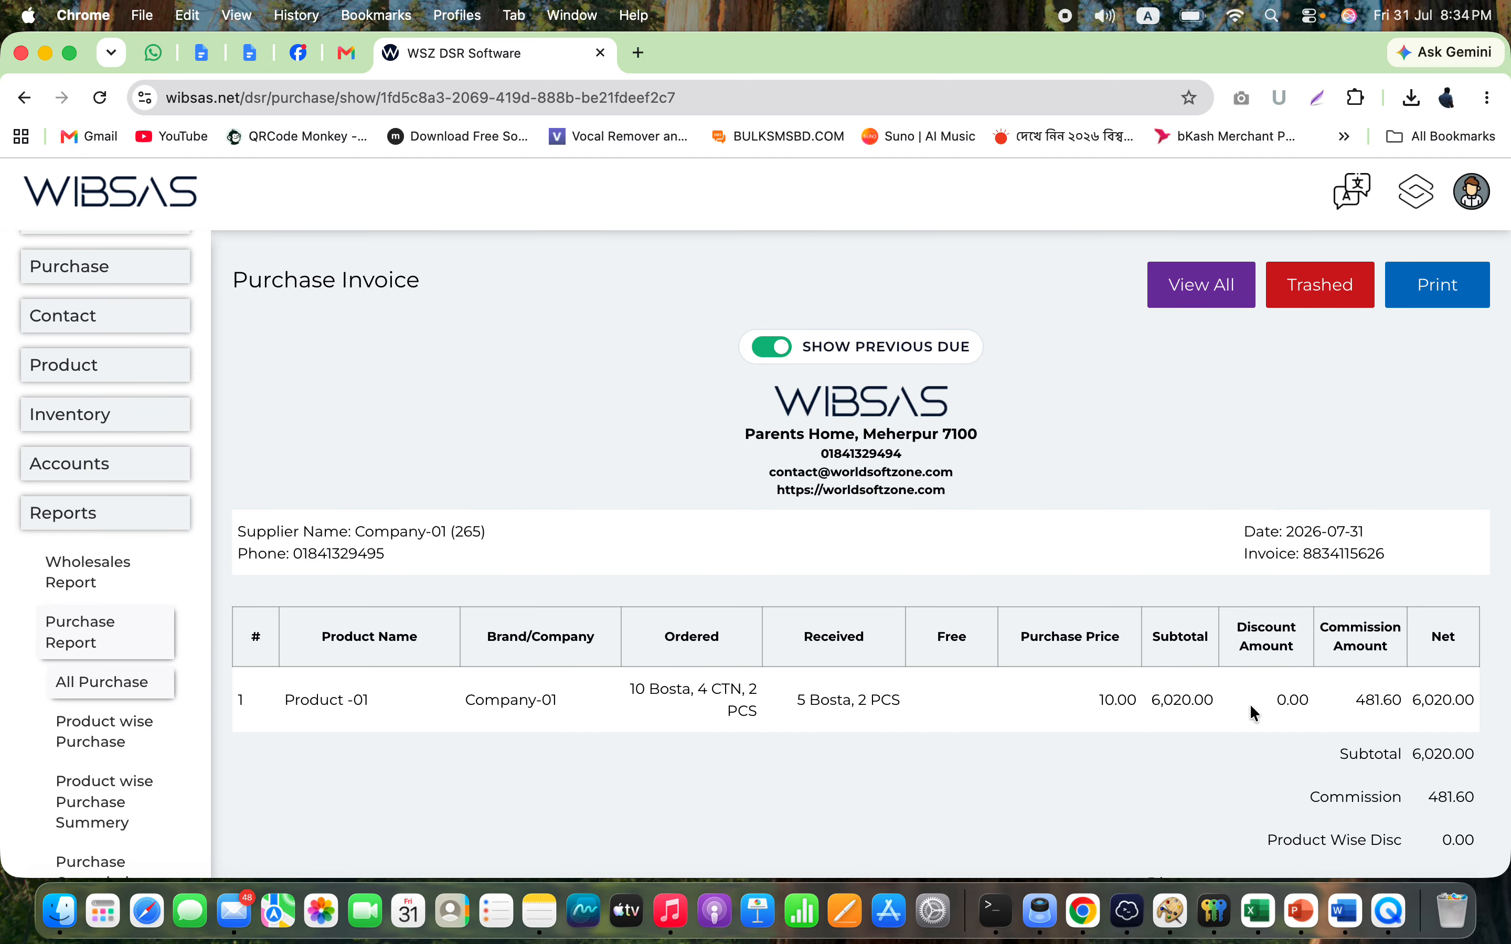
scroll(1252, 709, down, 3)
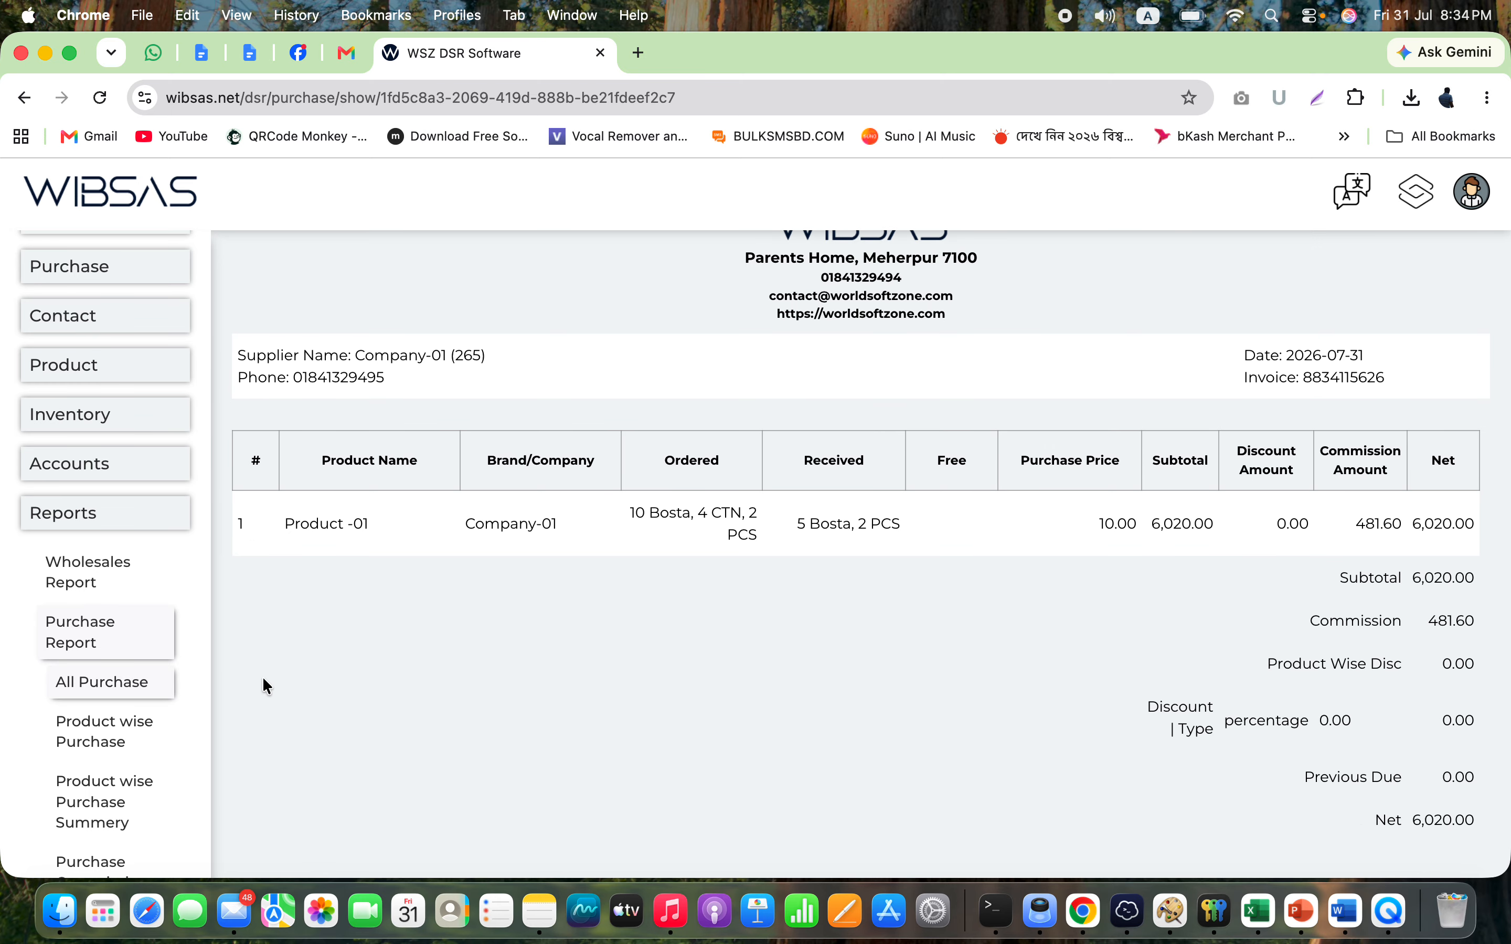
- Open the product wise purchase report and examine the Product -01 entry
click(91, 741)
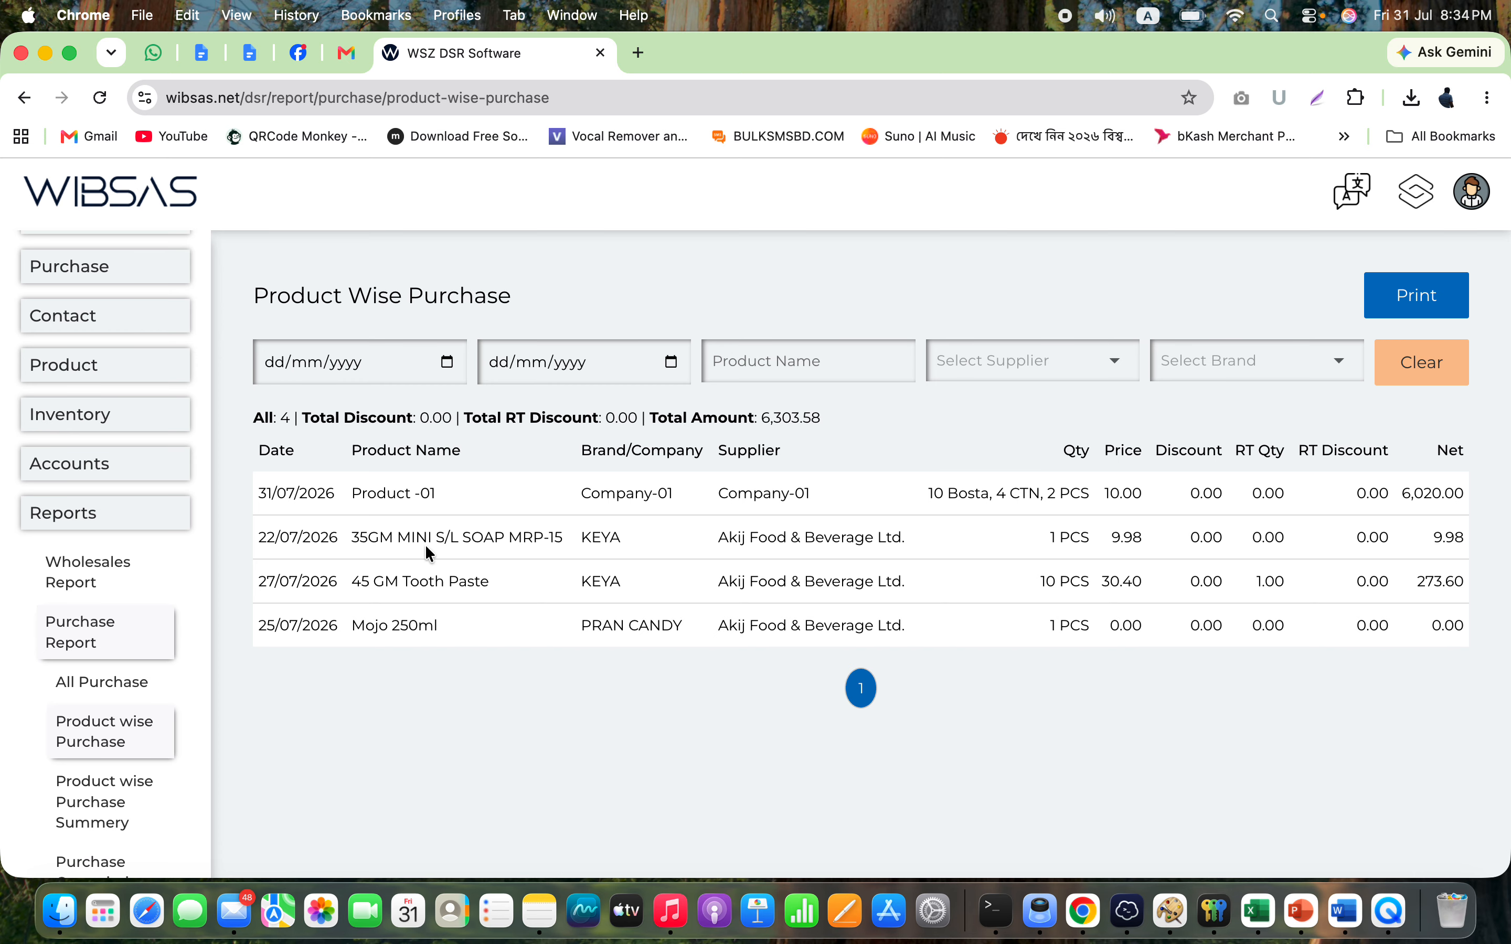
triple_click(425, 498)
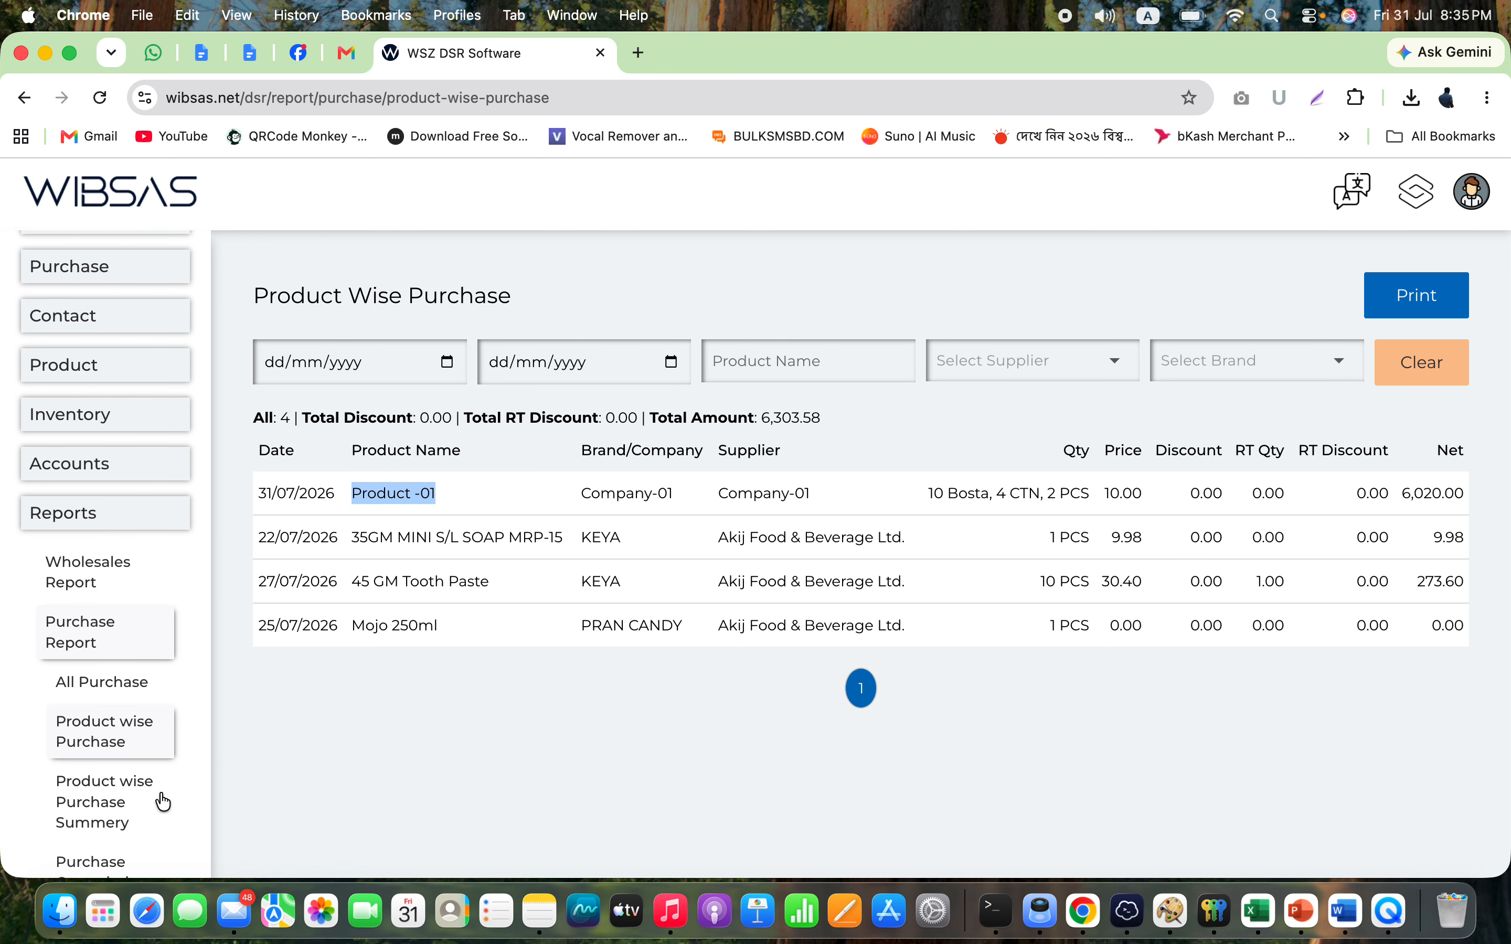
- Open the product wise purchase summary and check the quantity of 35GM MINI S/L SOAP MRP-15
click(118, 812)
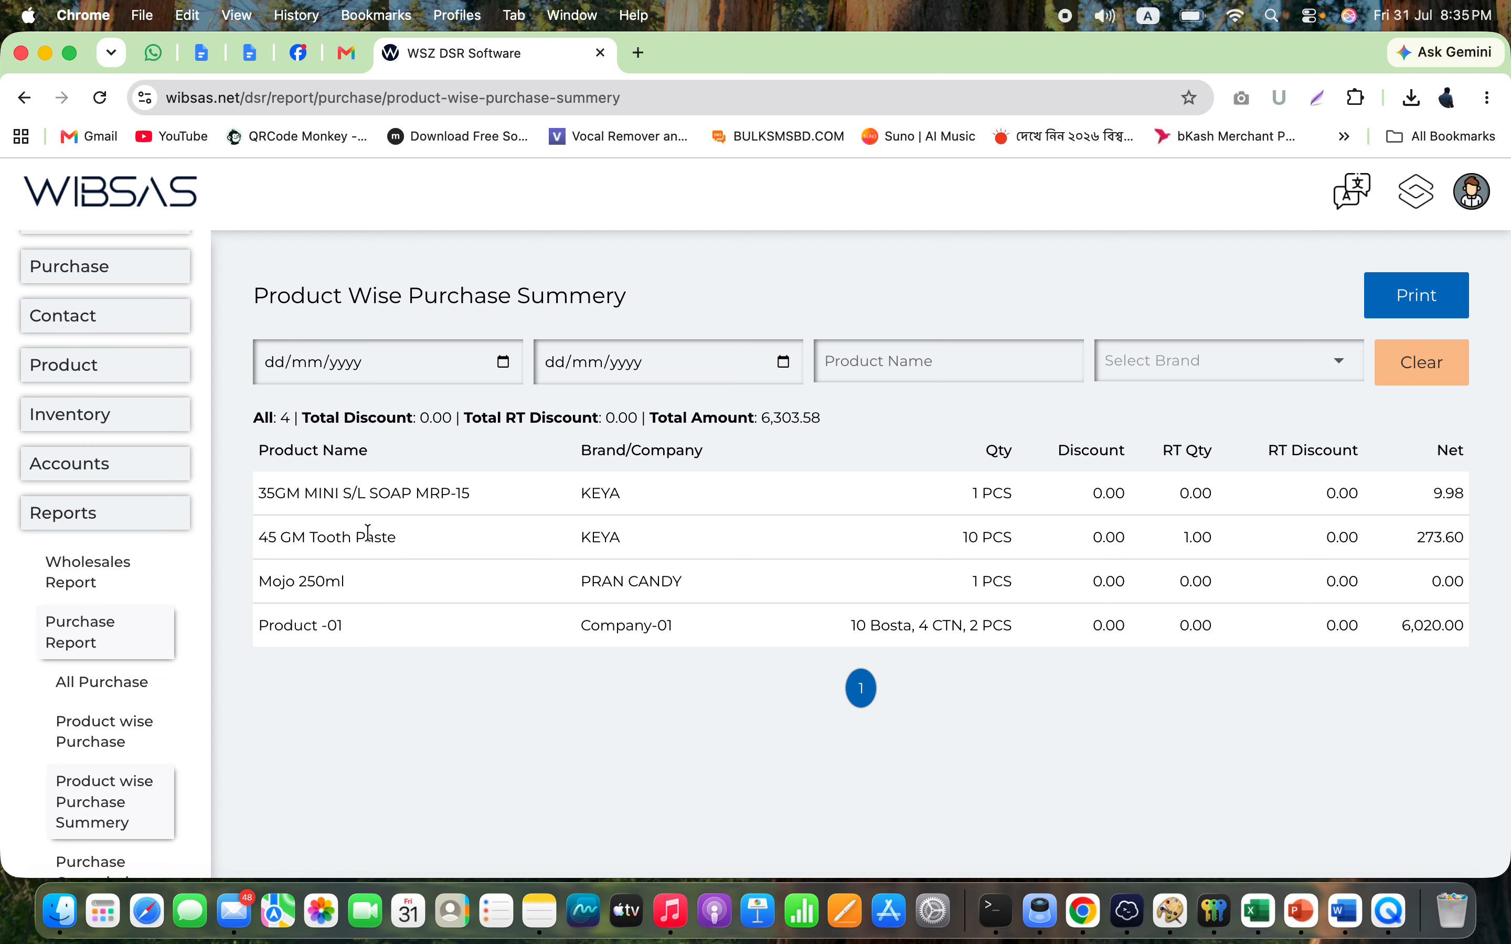
triple_click(275, 498)
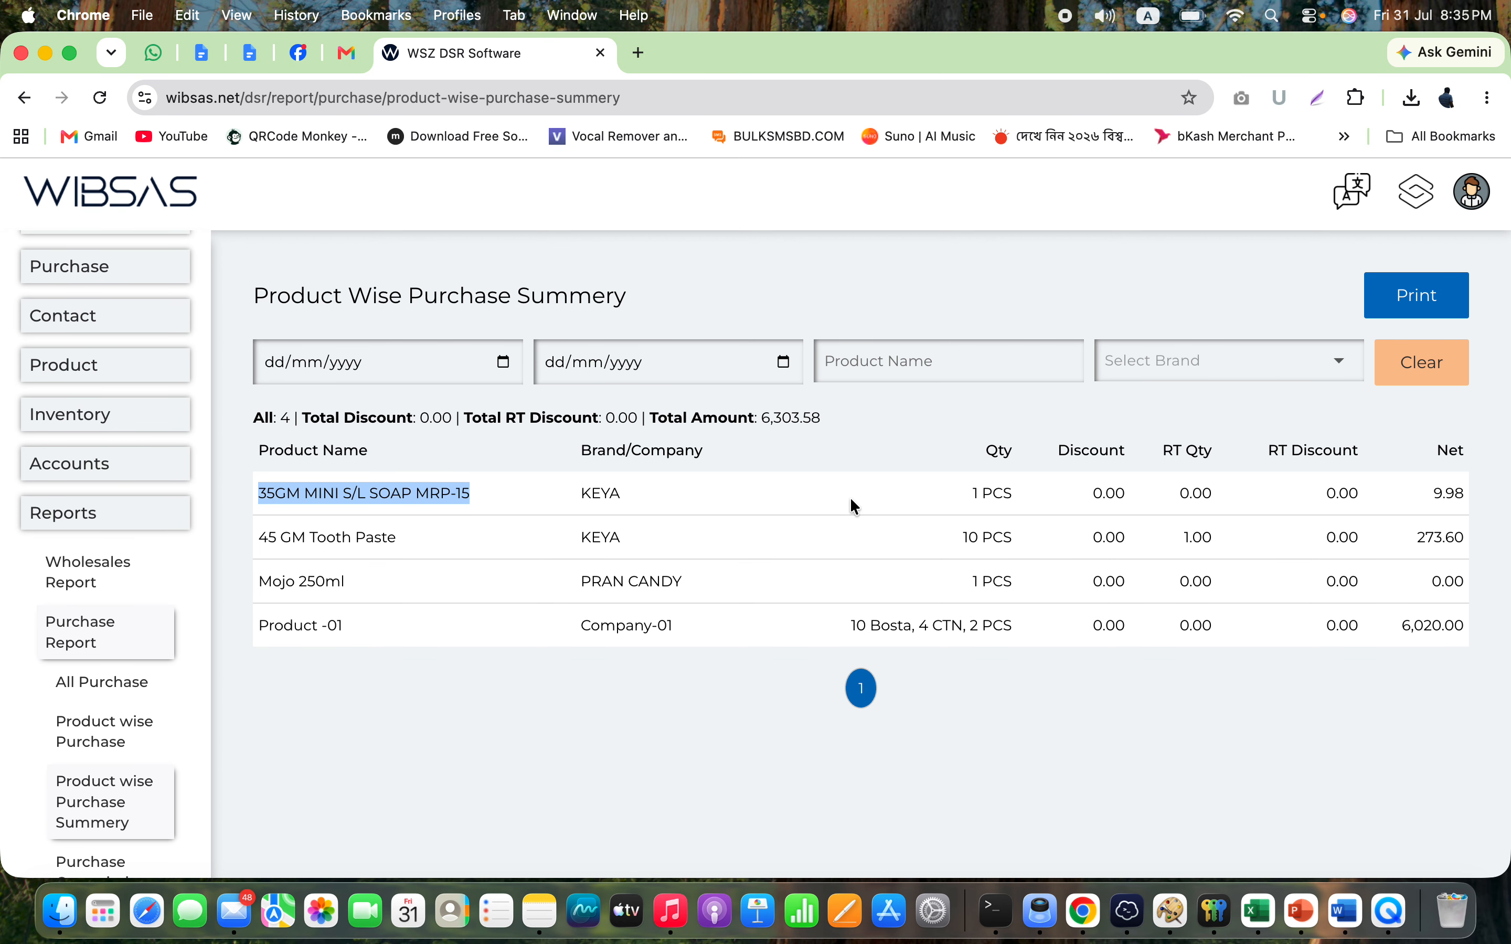
click(1007, 490)
triple_click(1009, 489)
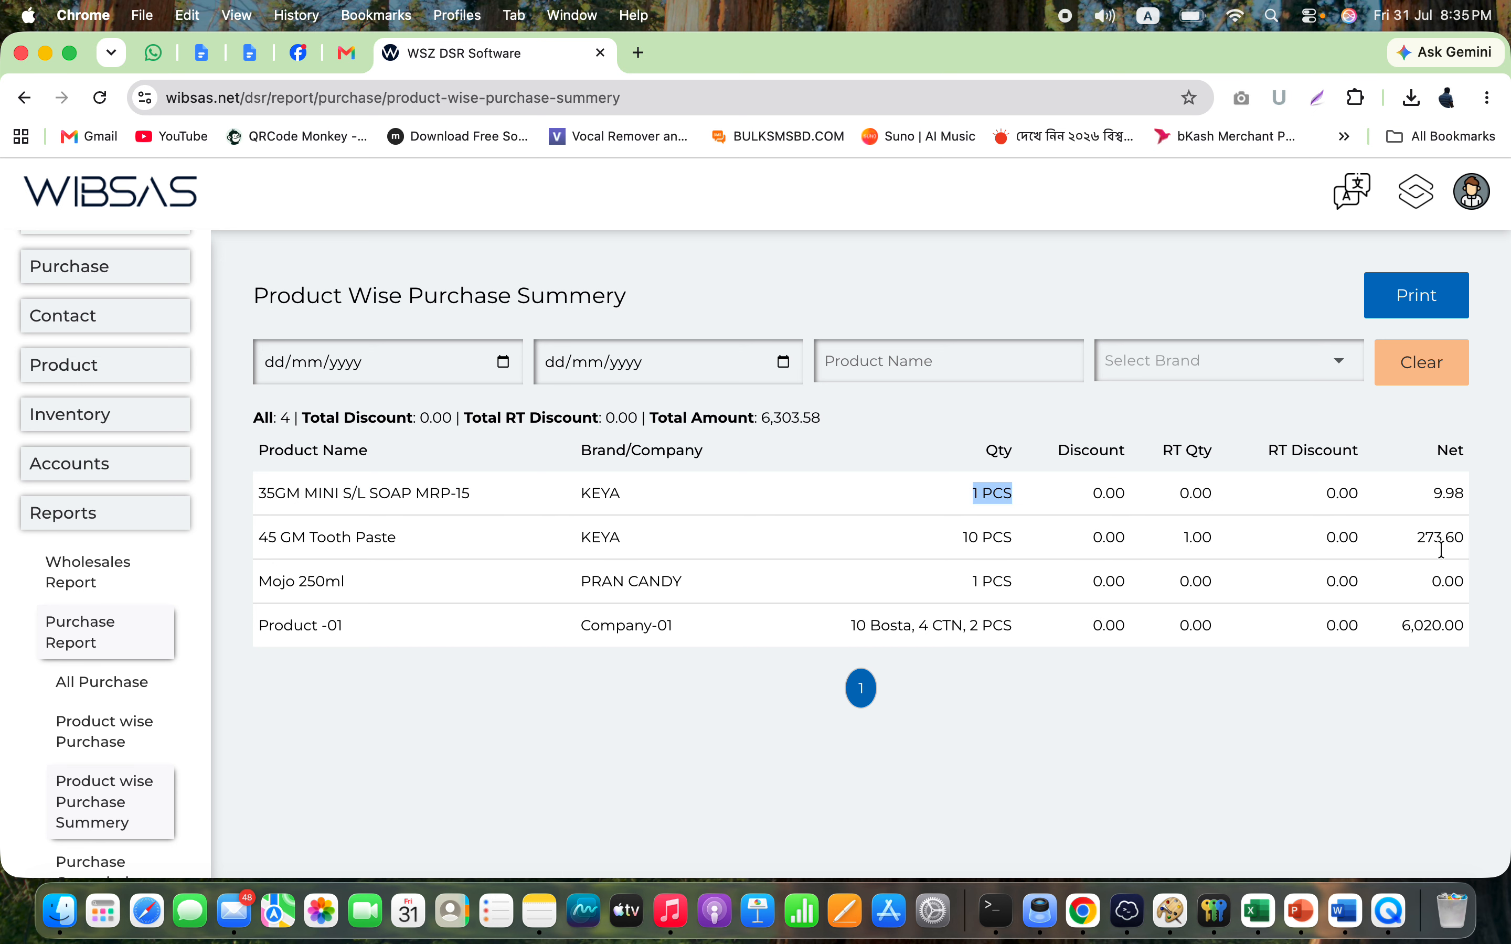
- Filter the product wise purchase summary by the brand KEYA
click(1250, 363)
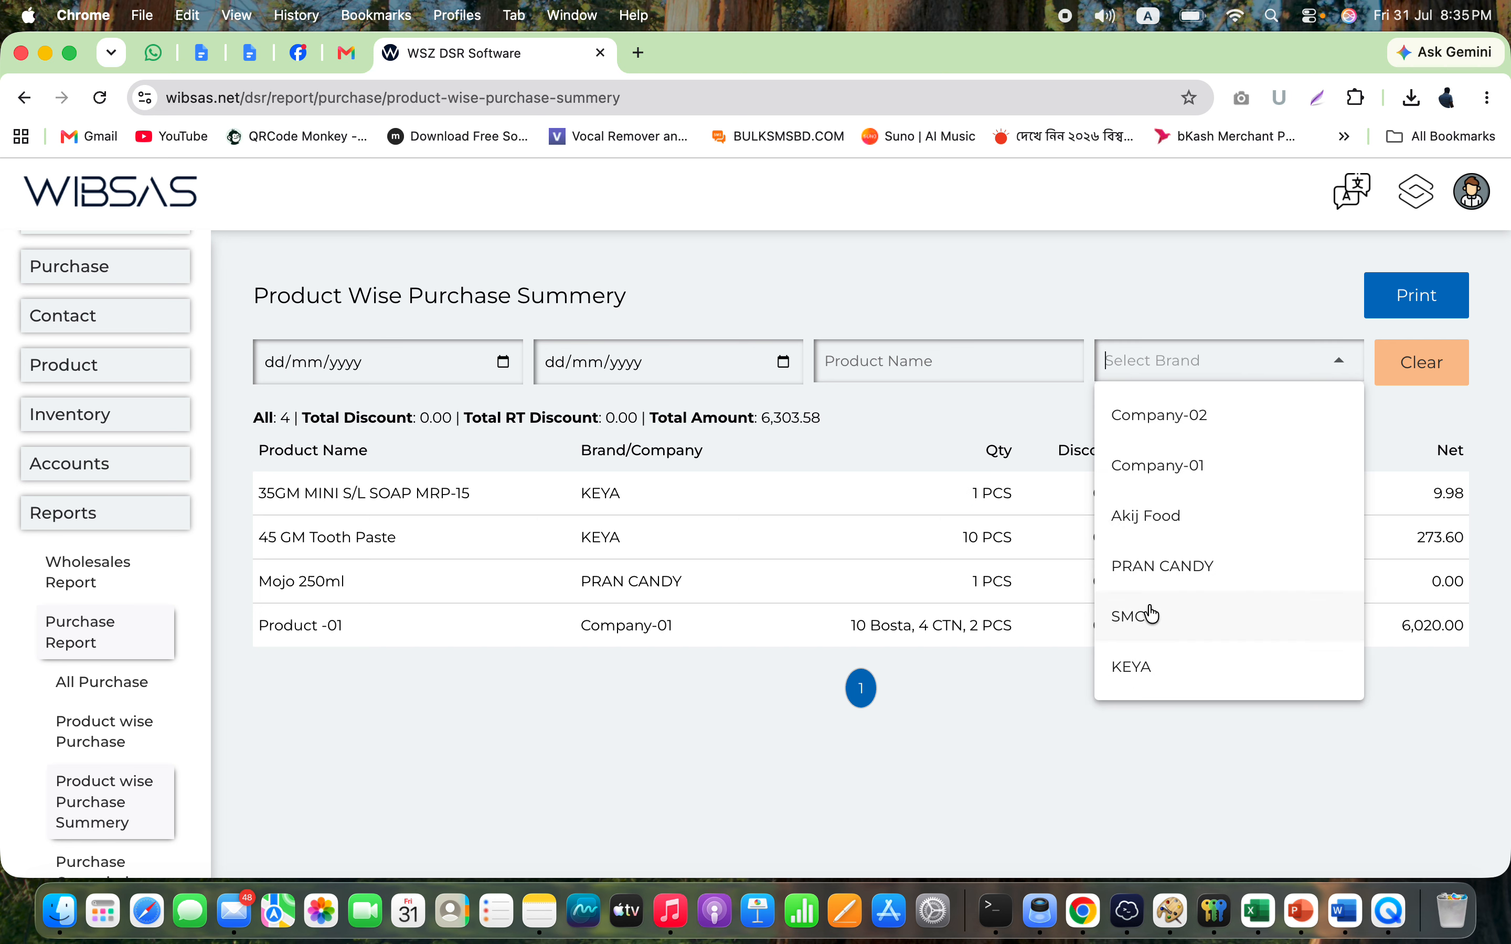
click(1146, 670)
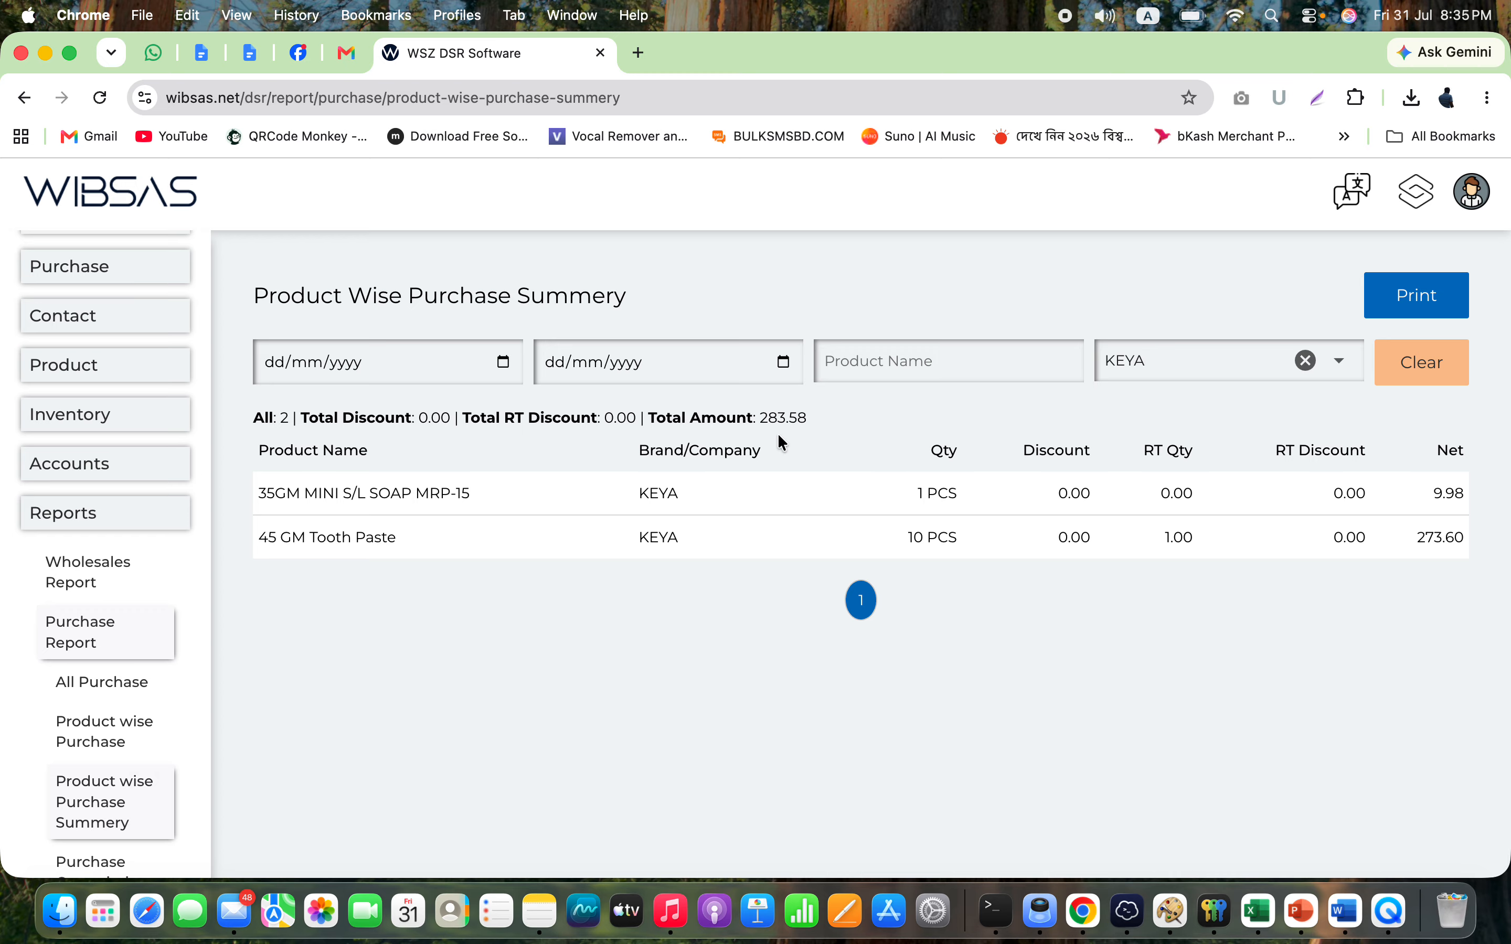
click(956, 363)
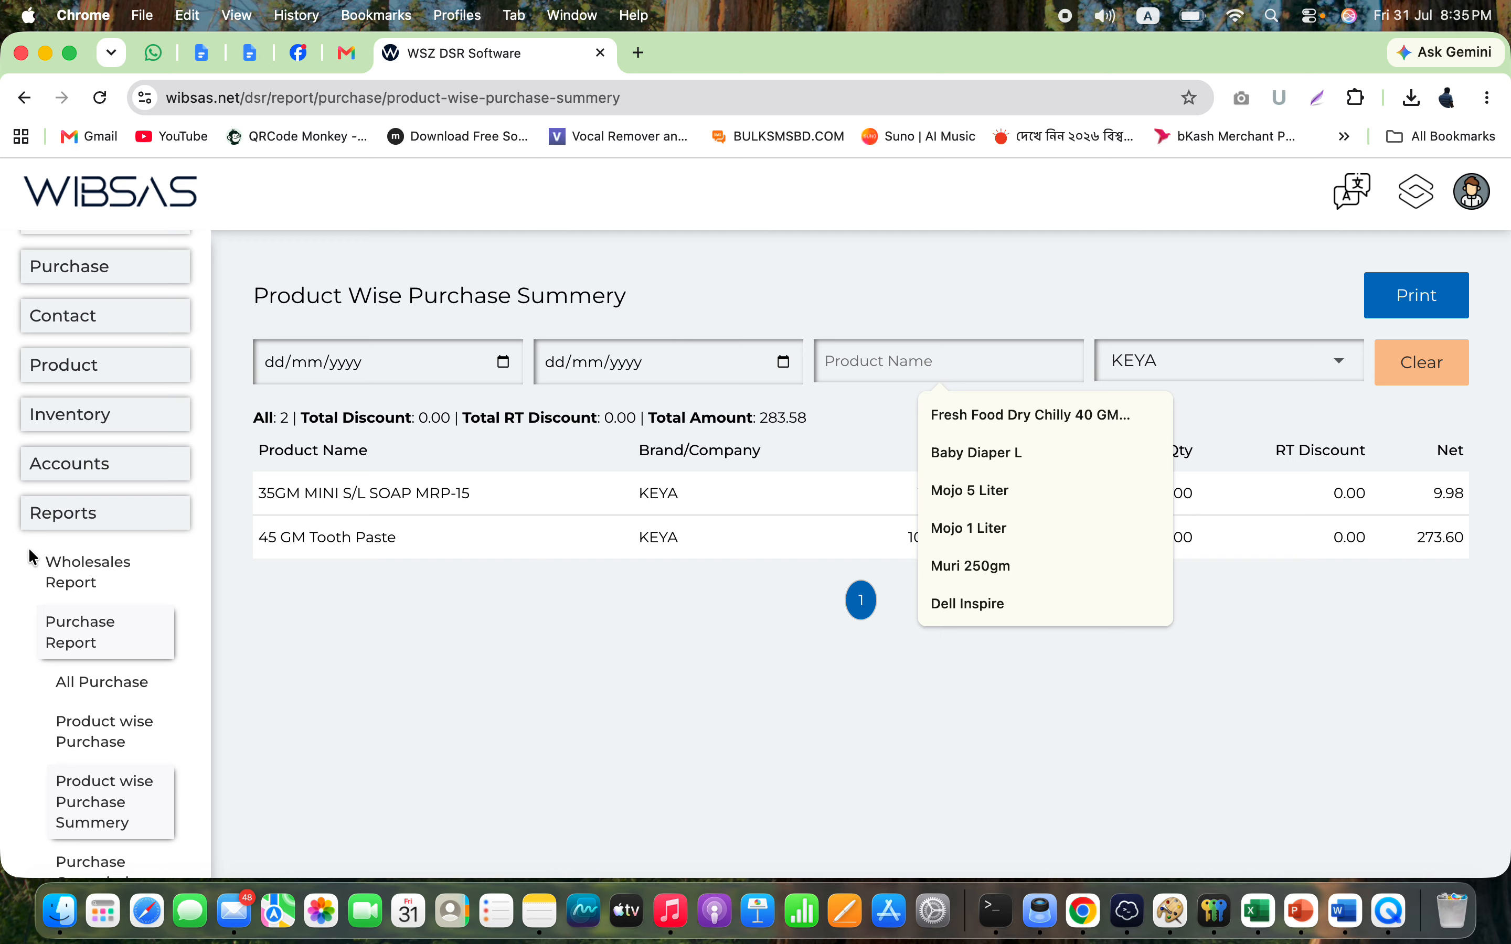
- Open the Company-01 invoice from the purchase commission report and check its commission amount
scroll(59, 622, down, 3)
click(105, 689)
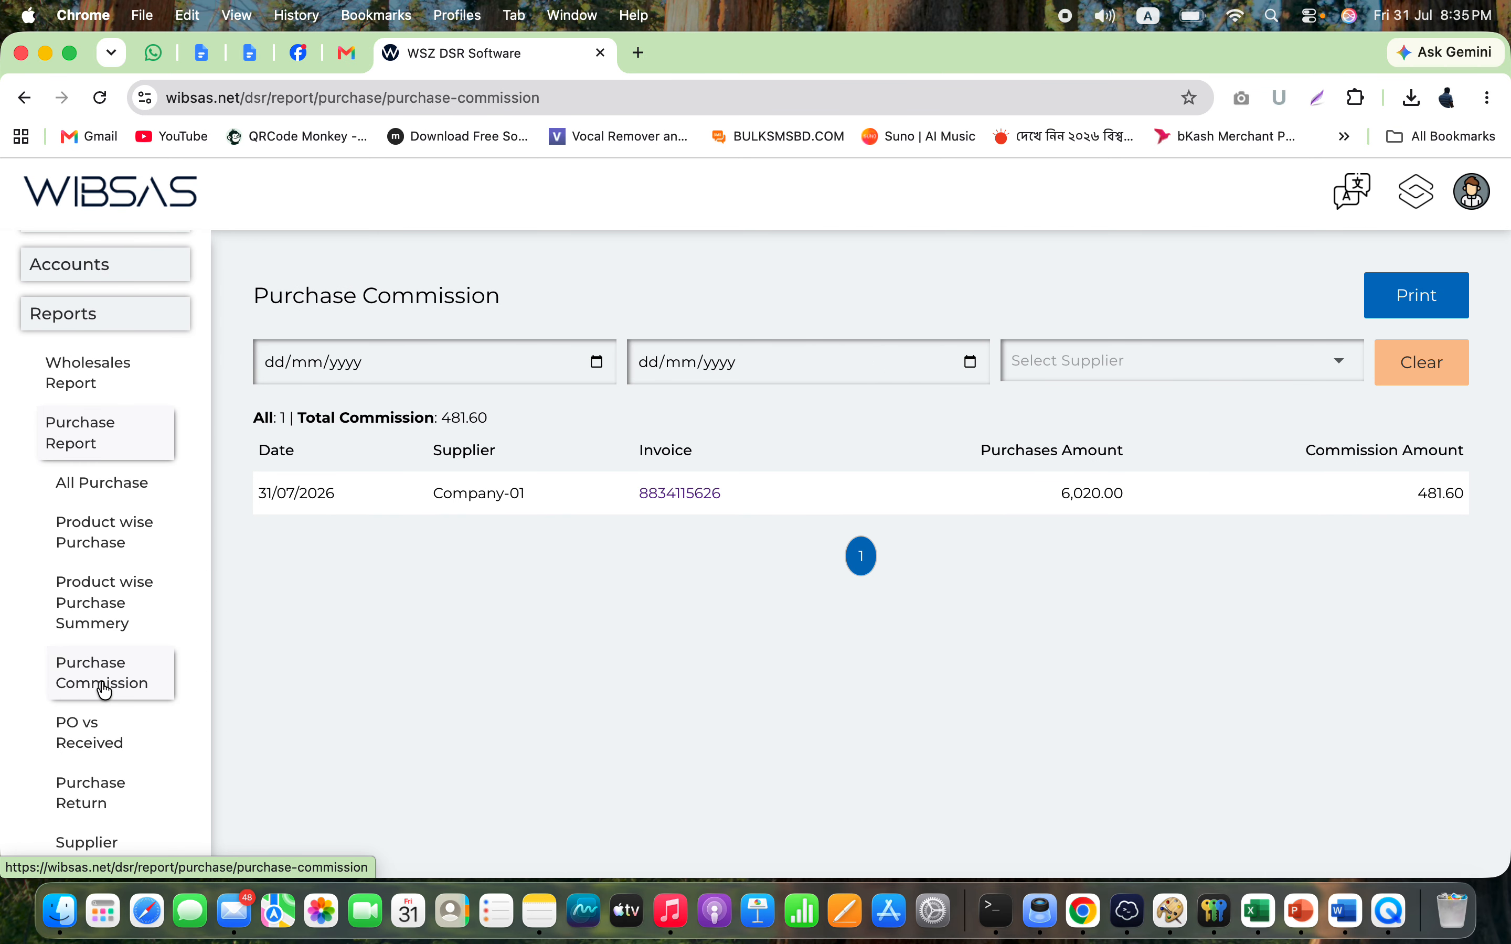
click(697, 507)
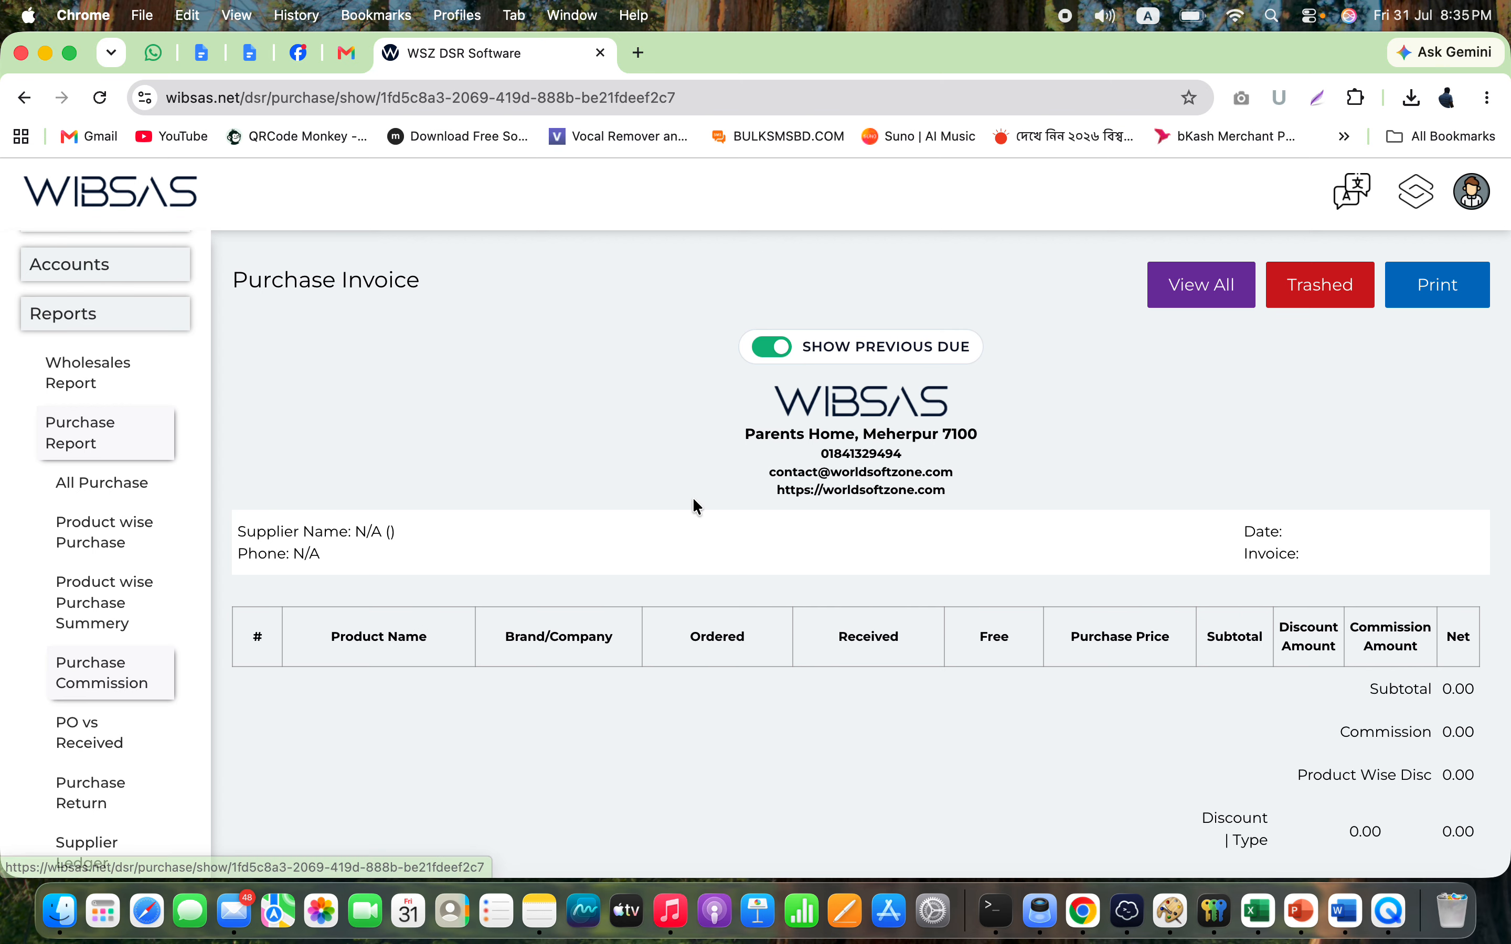
scroll(1117, 724, down, 2)
scroll(1115, 716, down, 2)
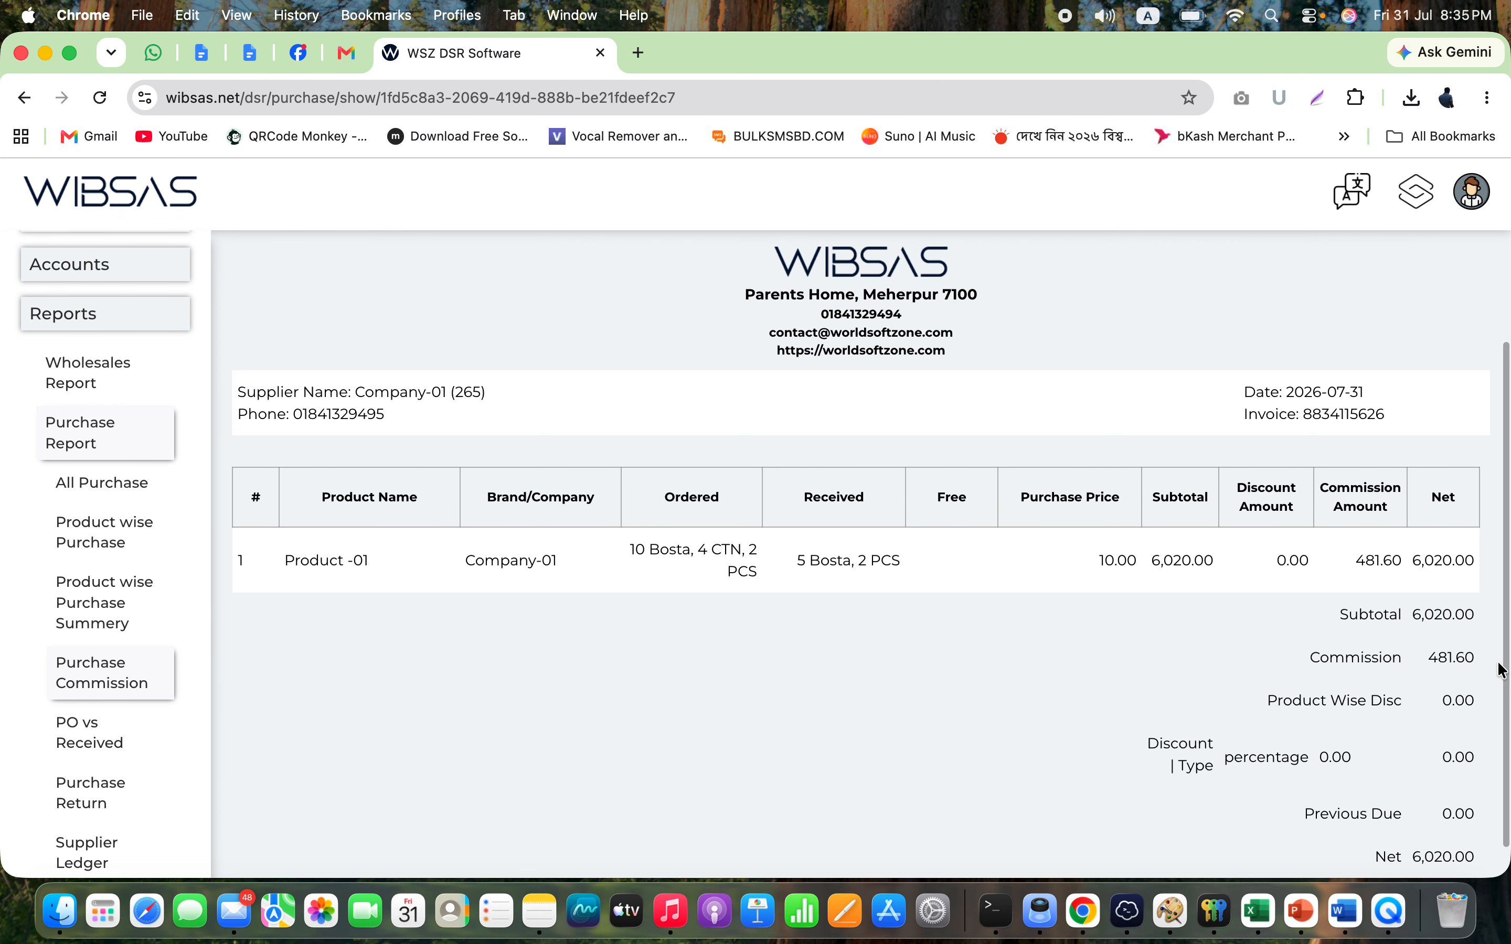
double_click(1455, 653)
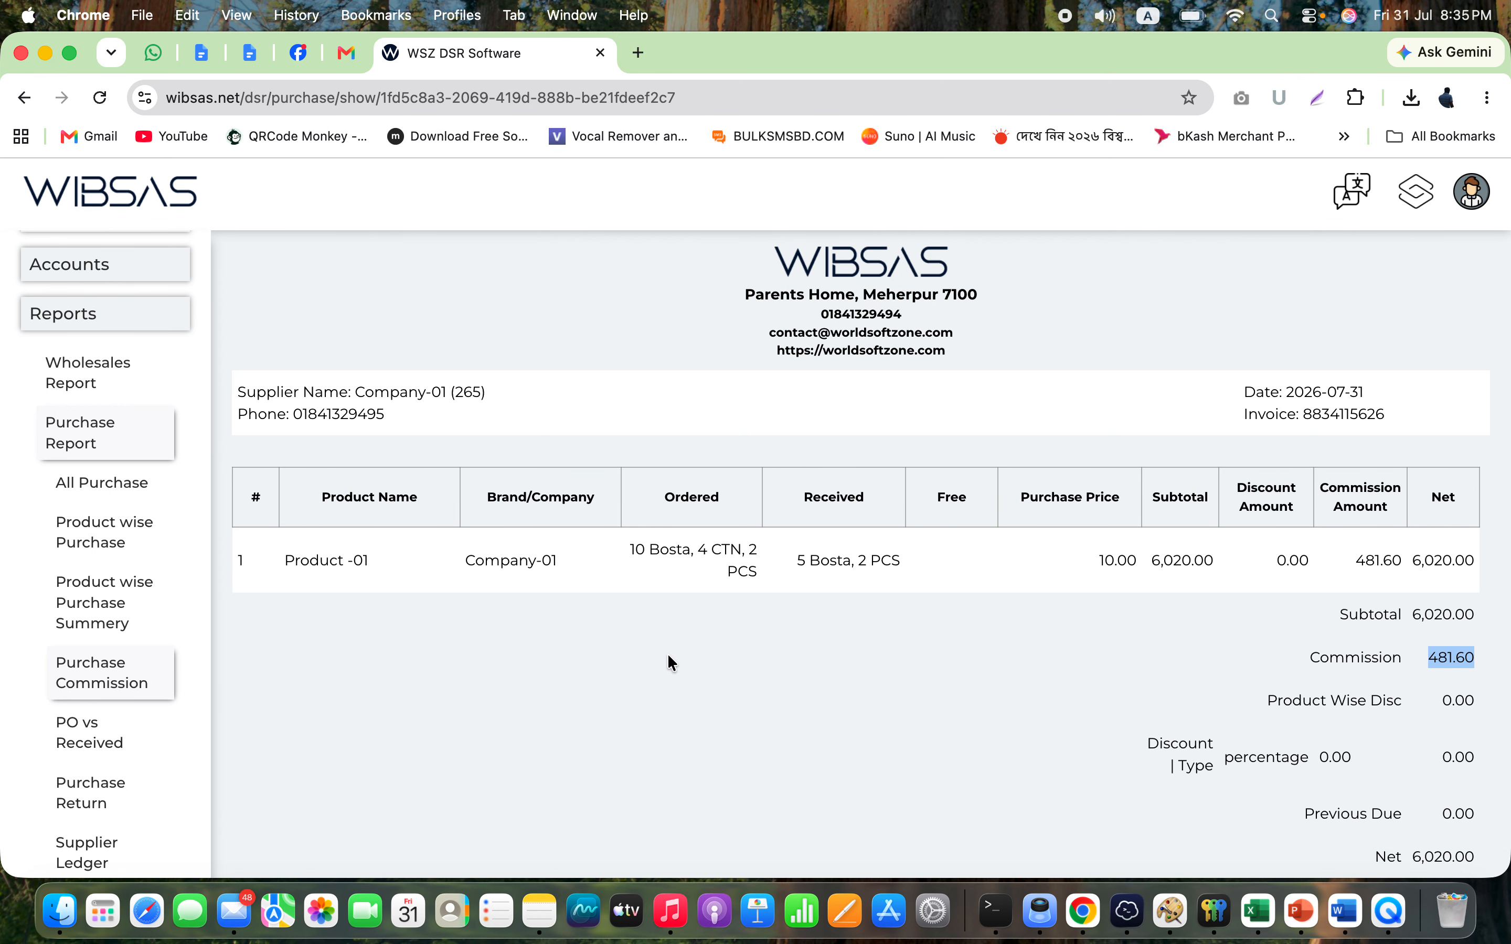
- Compare the ordered, received and outstanding quantities of Product -01 in the PO vs Received report, and open the purchase return report
click(119, 746)
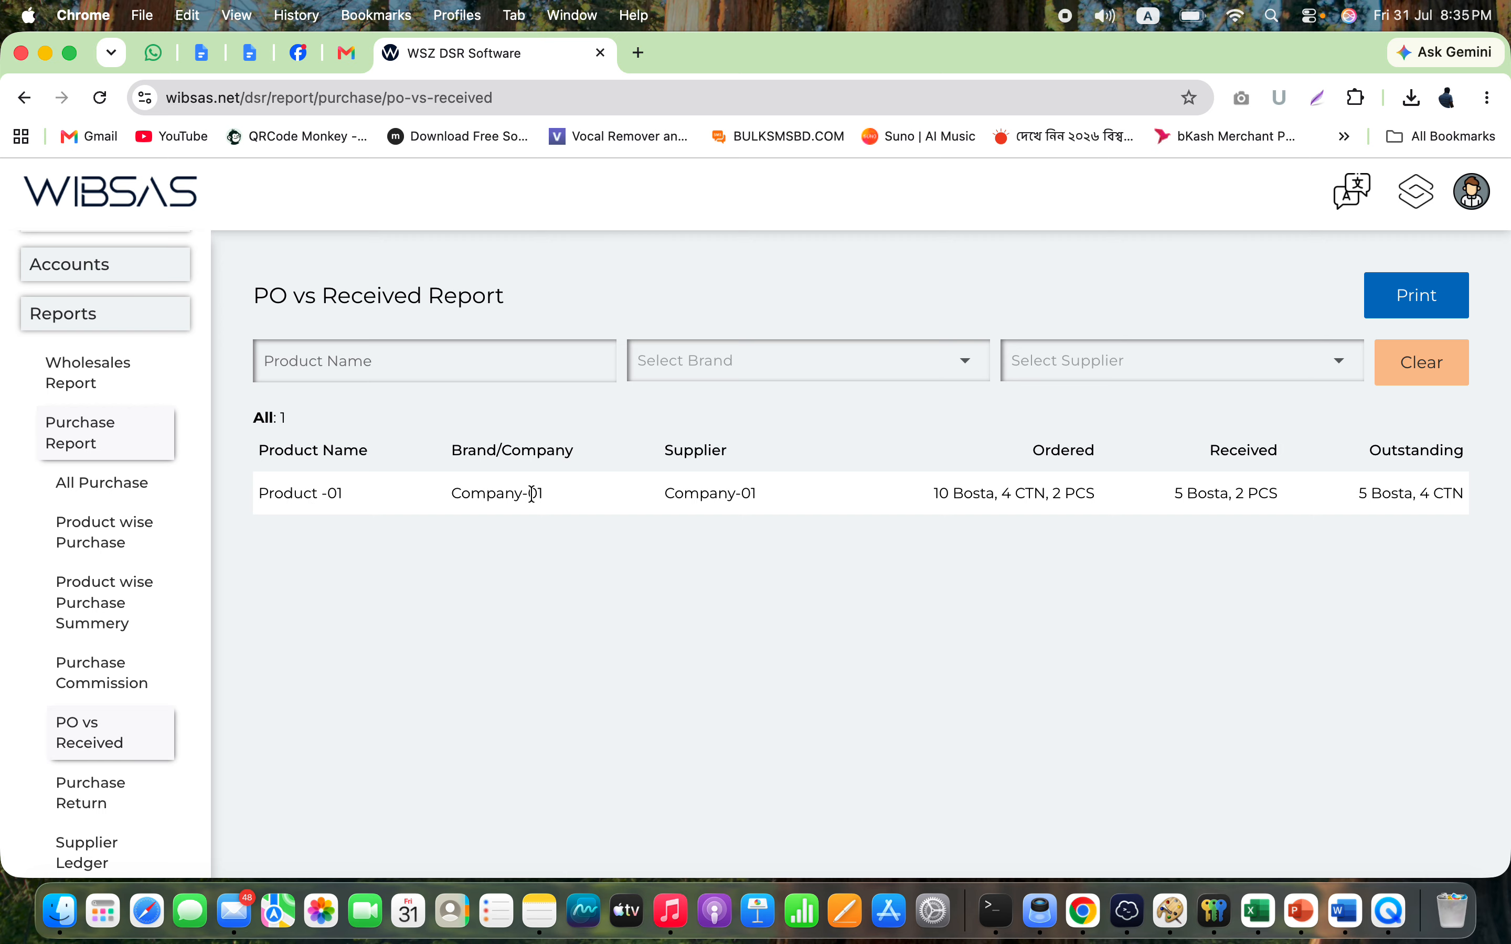
drag(935, 496, 1107, 493)
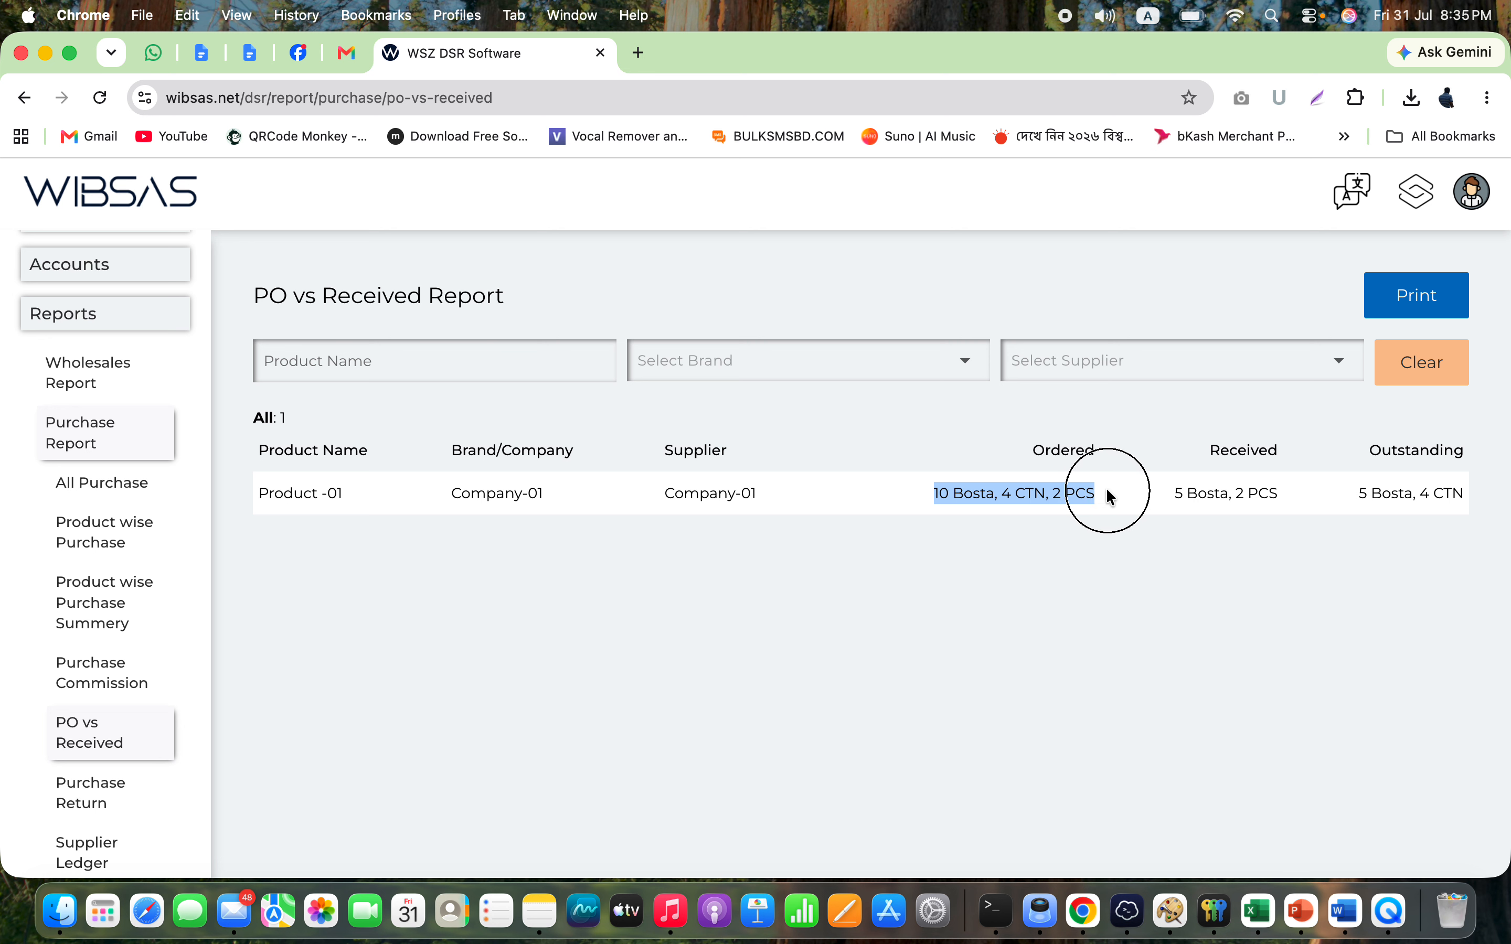
triple_click(1200, 488)
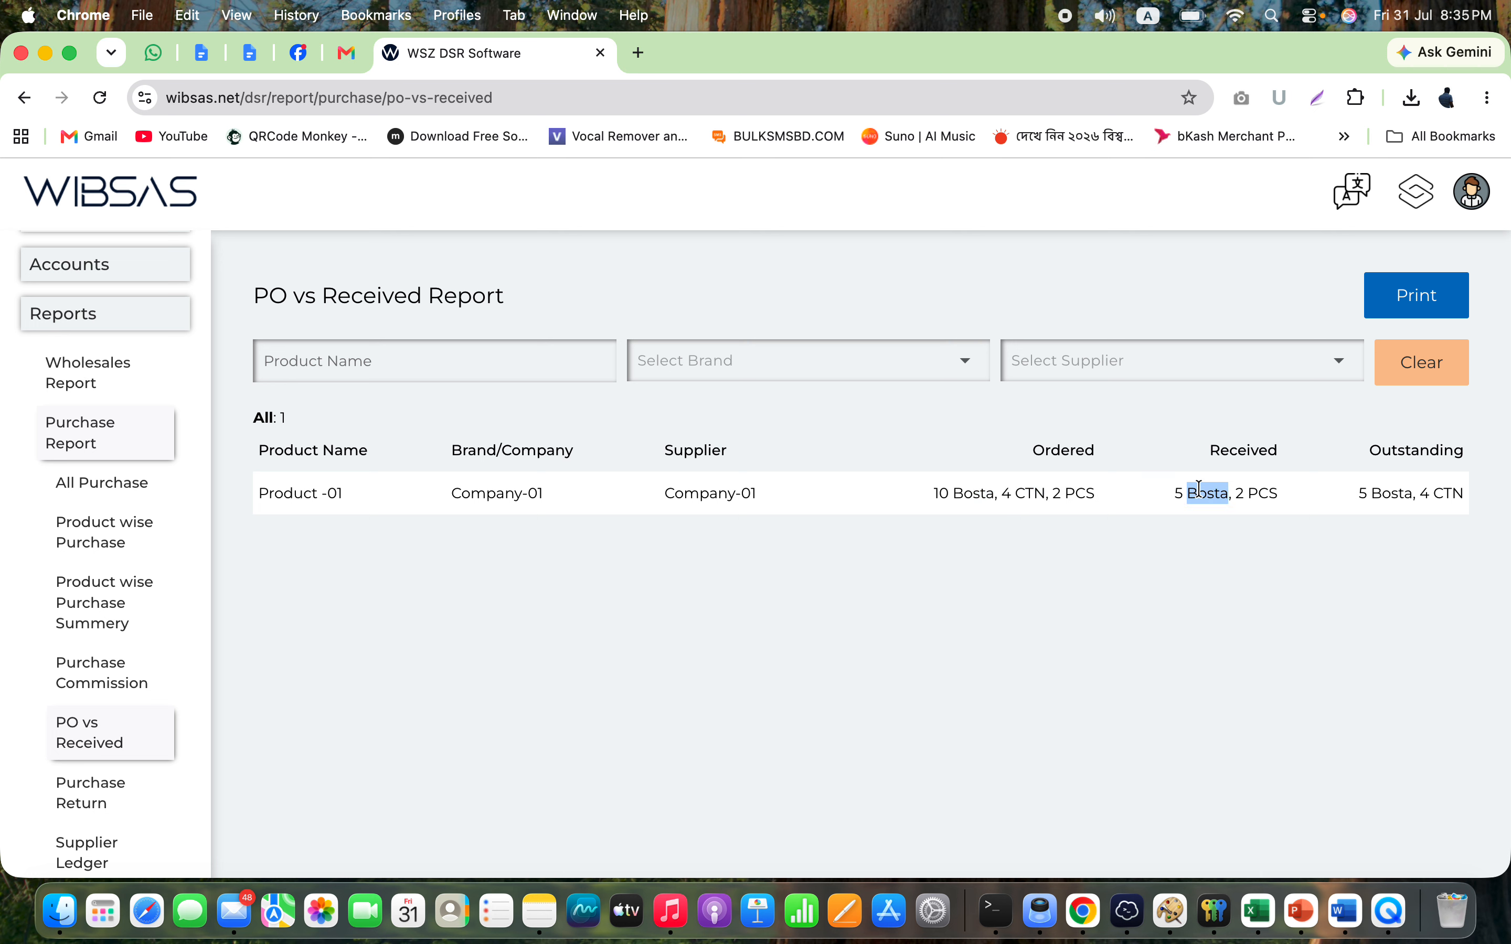
triple_click(1372, 493)
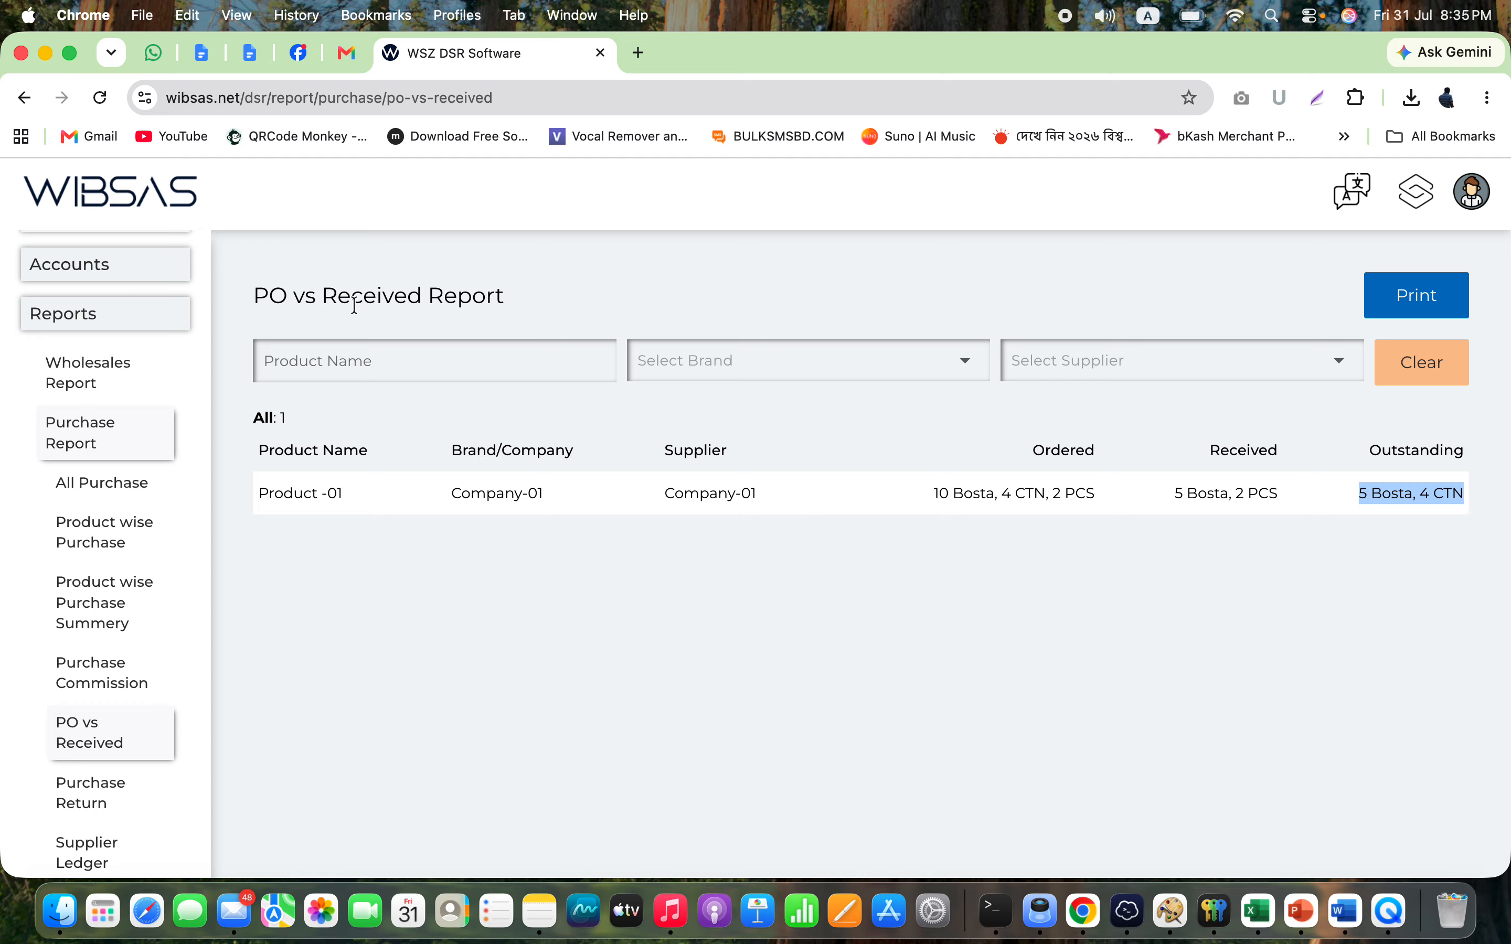
triple_click(410, 305)
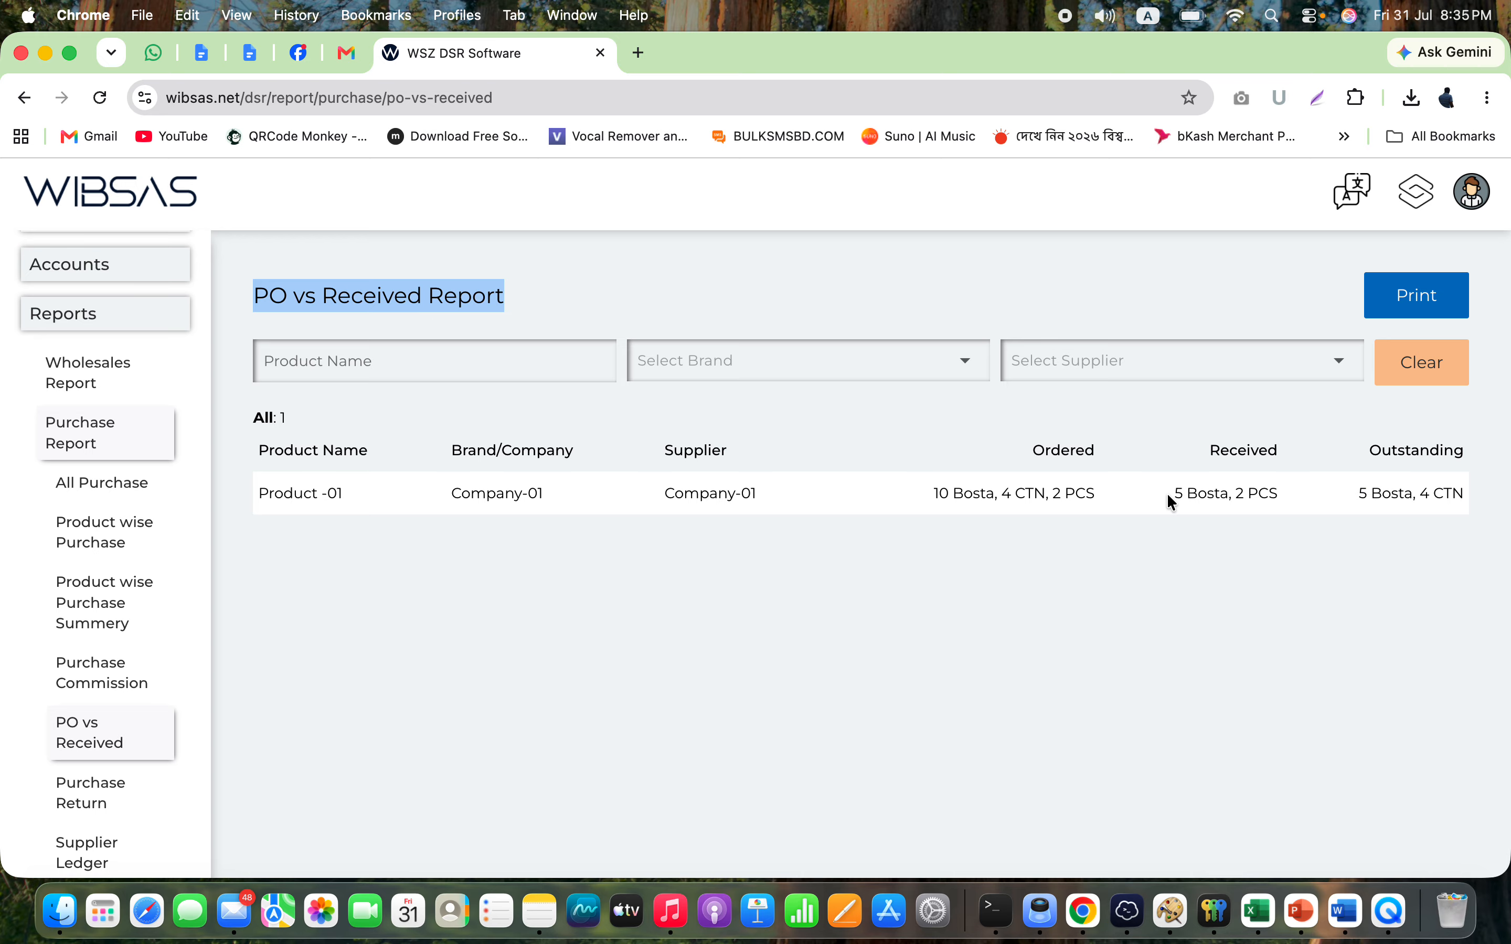
click(101, 804)
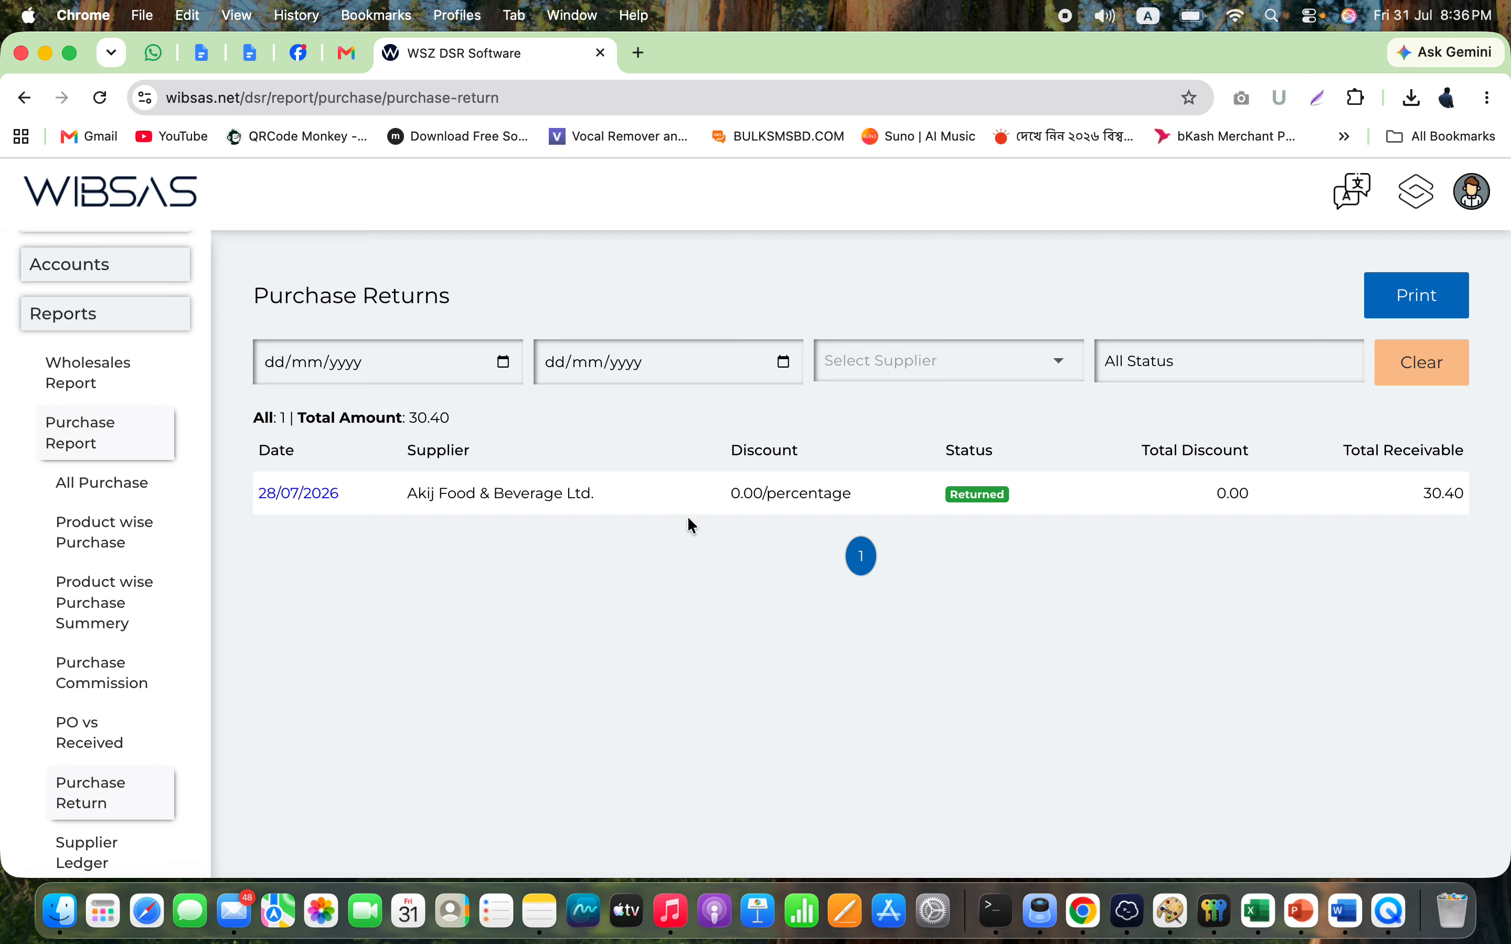
- Filter the supplier ledger by the supplier Company-01 and check its purchase debit and purchase commission credit
scroll(134, 709, down, 4)
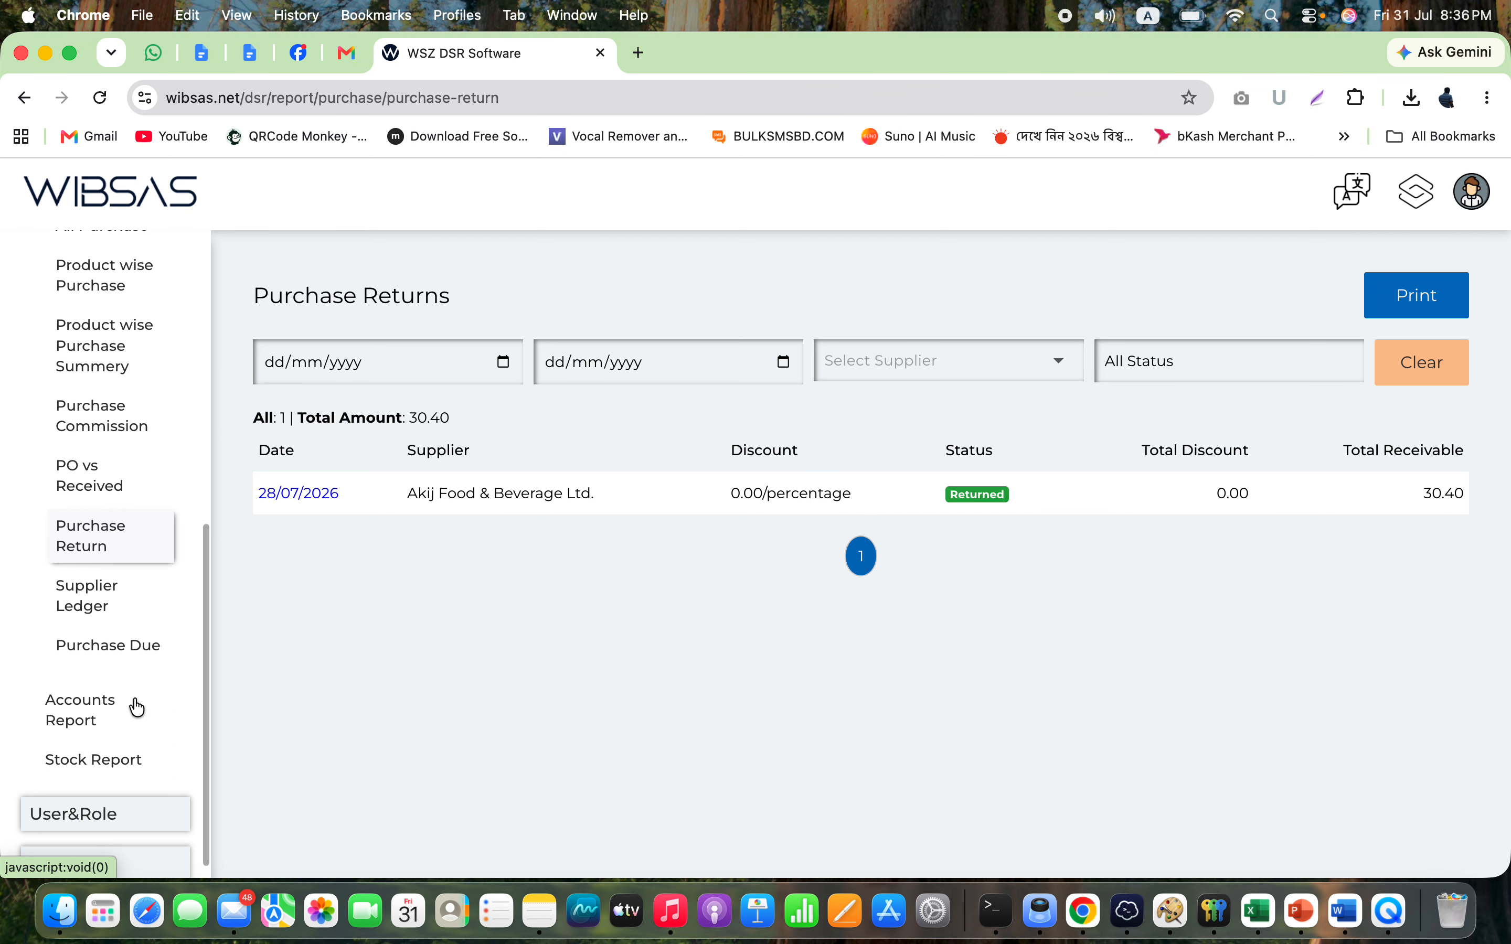
click(132, 614)
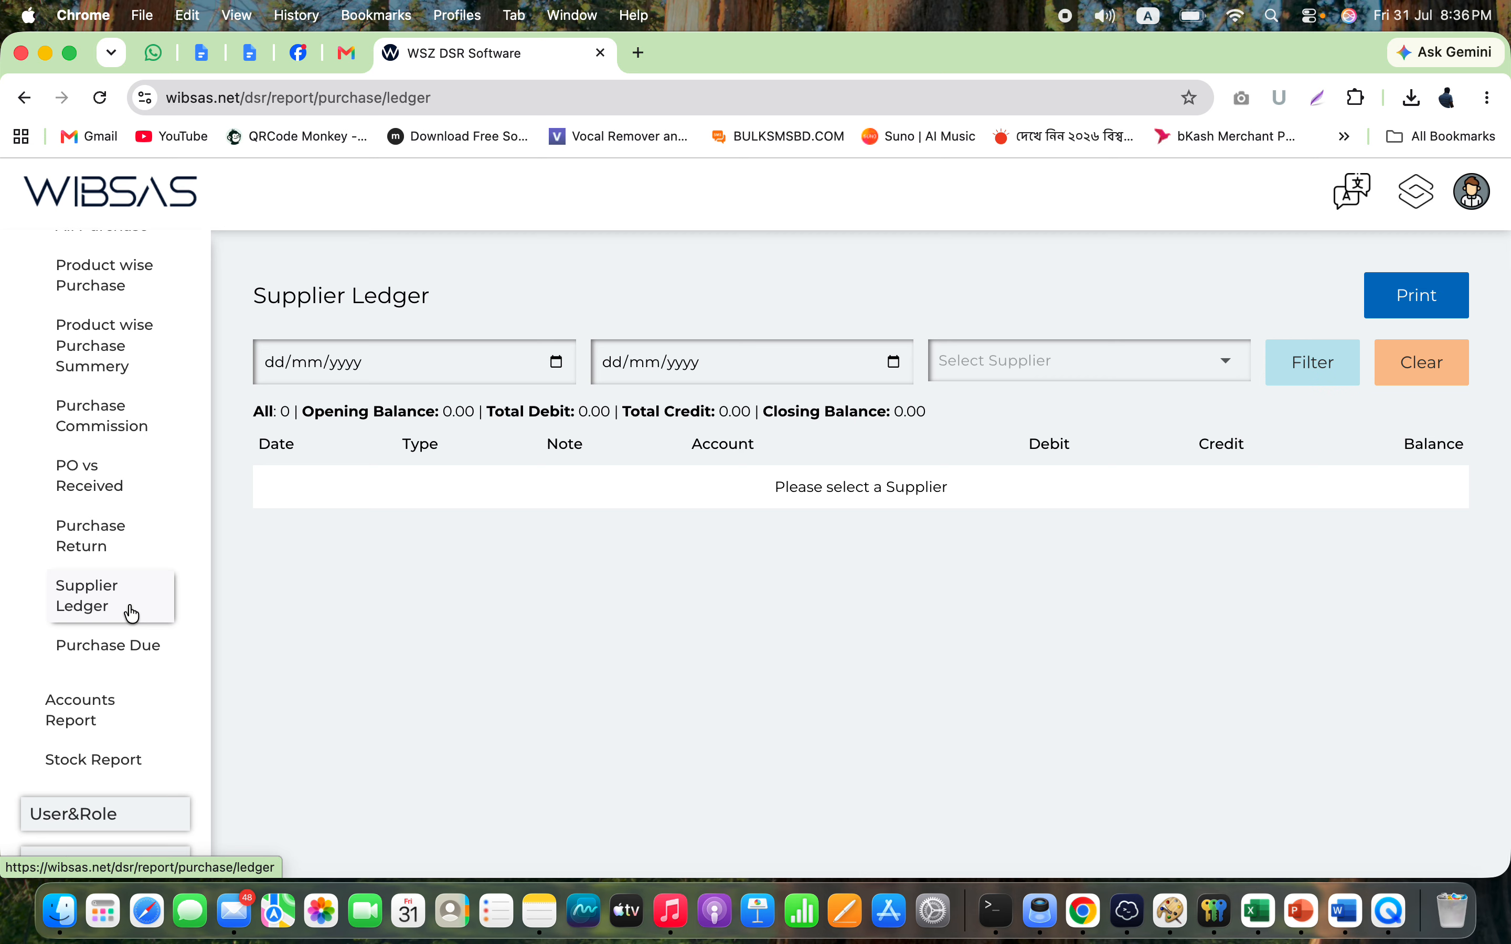
click(1091, 360)
text(s)
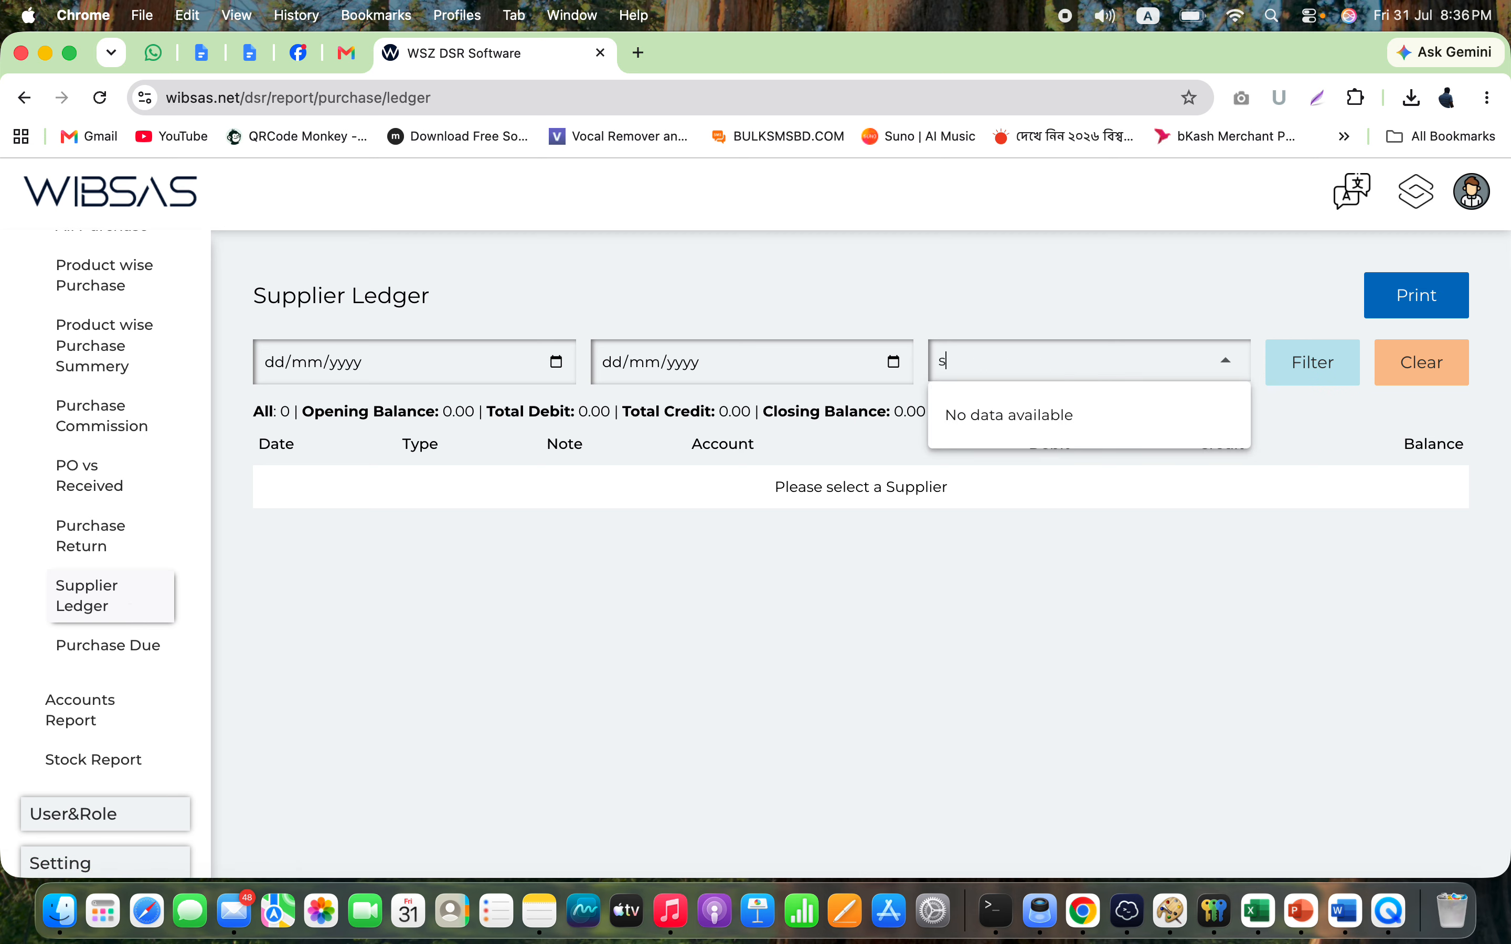
key(BackSpace)
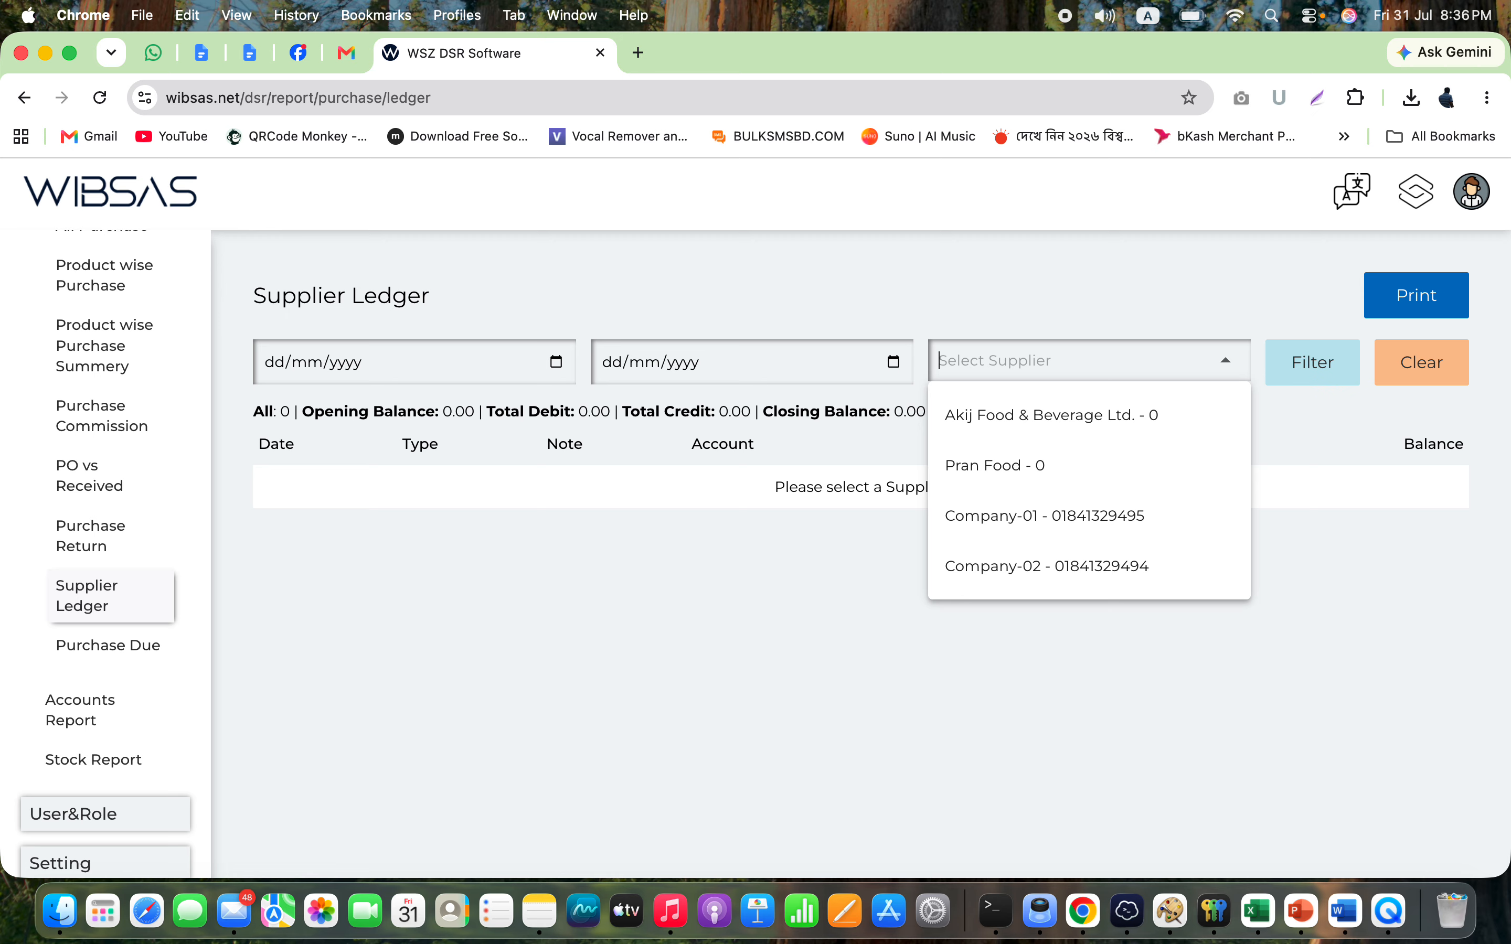
text(c)
click(1025, 422)
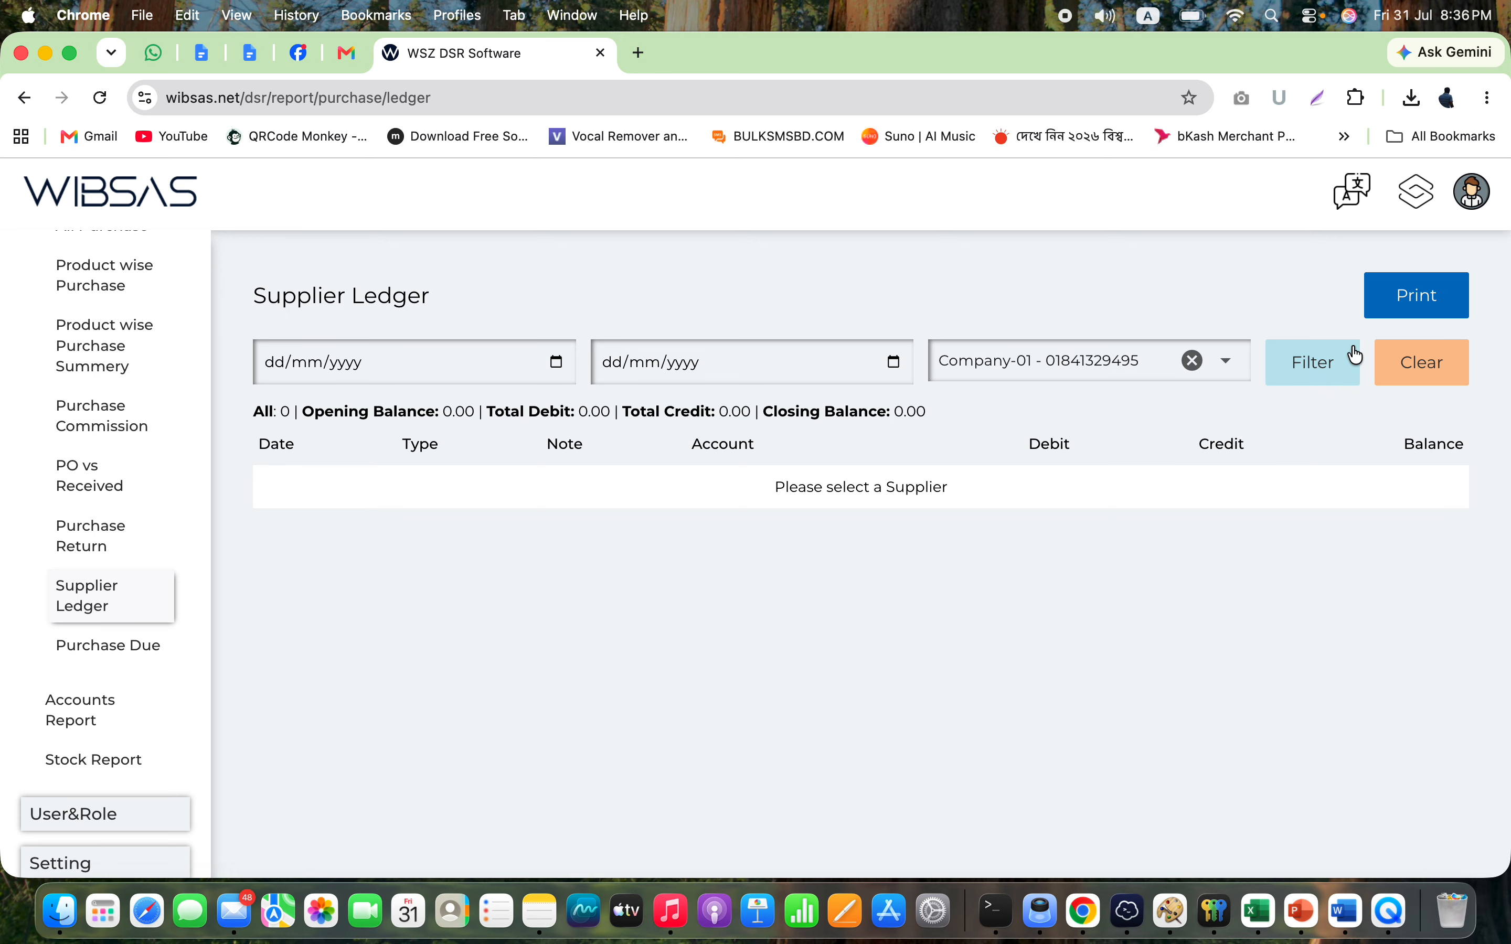
click(1303, 370)
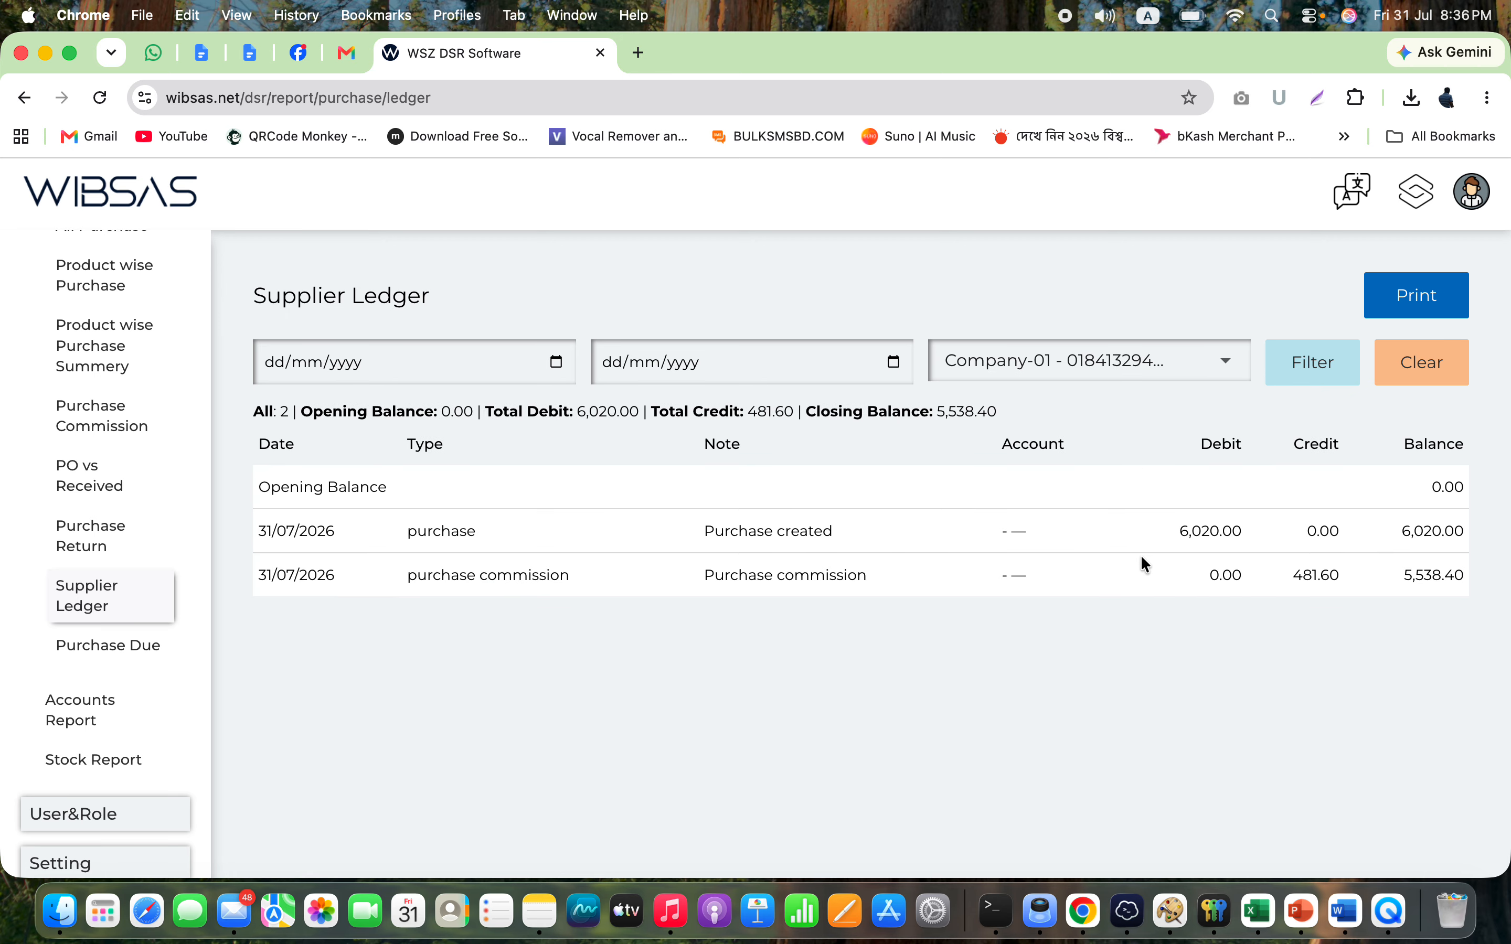
double_click(1213, 530)
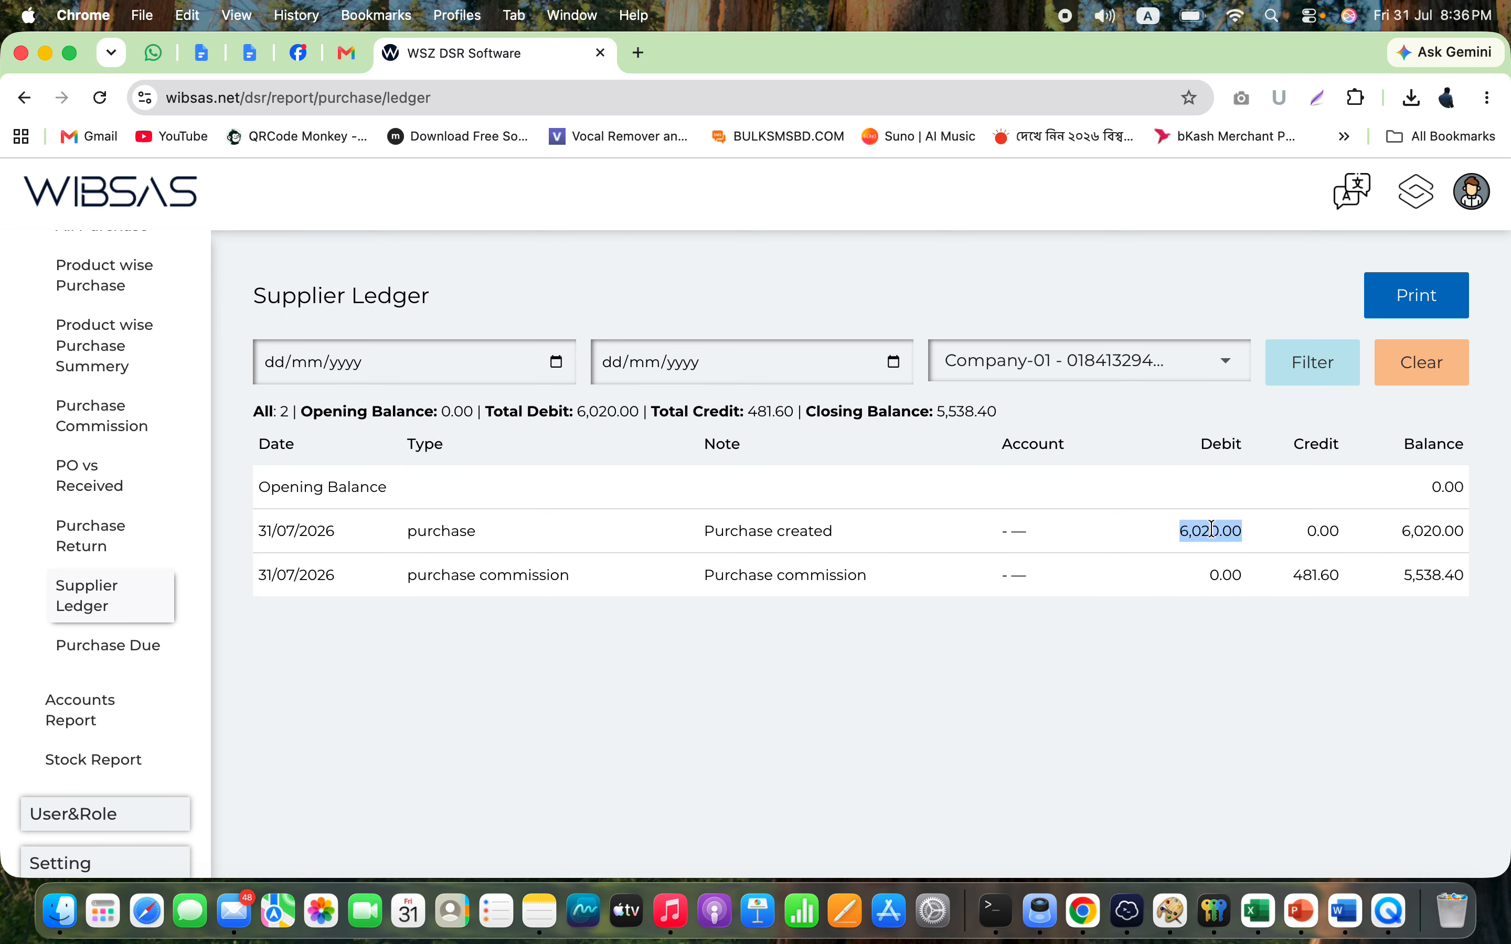
double_click(1327, 572)
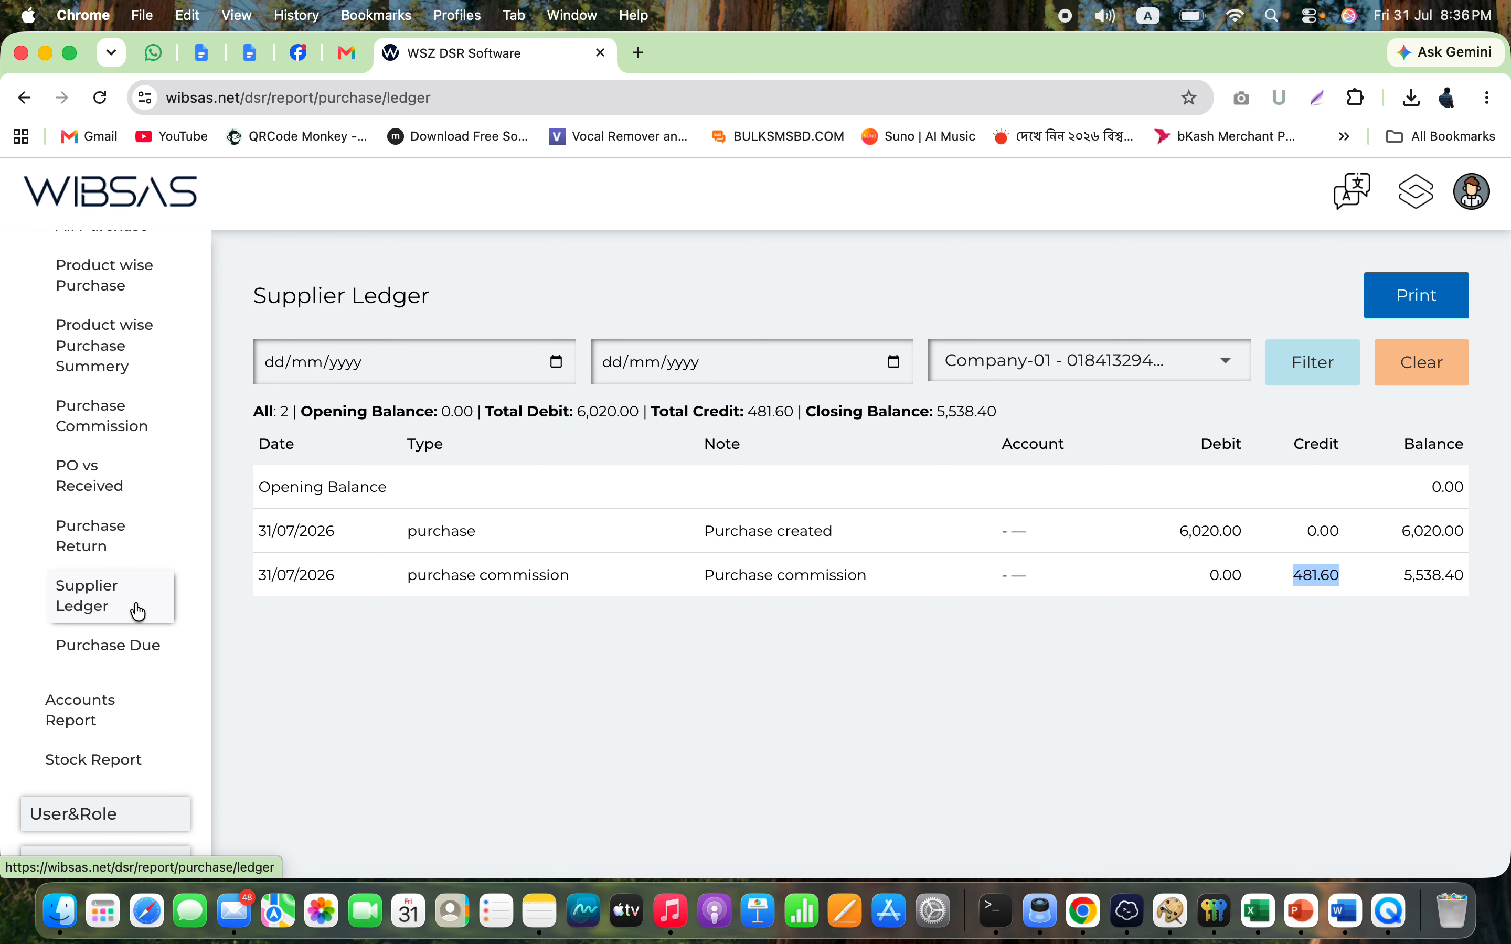
- Open the purchase due report and check the closing balances of Pran Food, Akij Food & Beverage Ltd. and Company-01
click(140, 660)
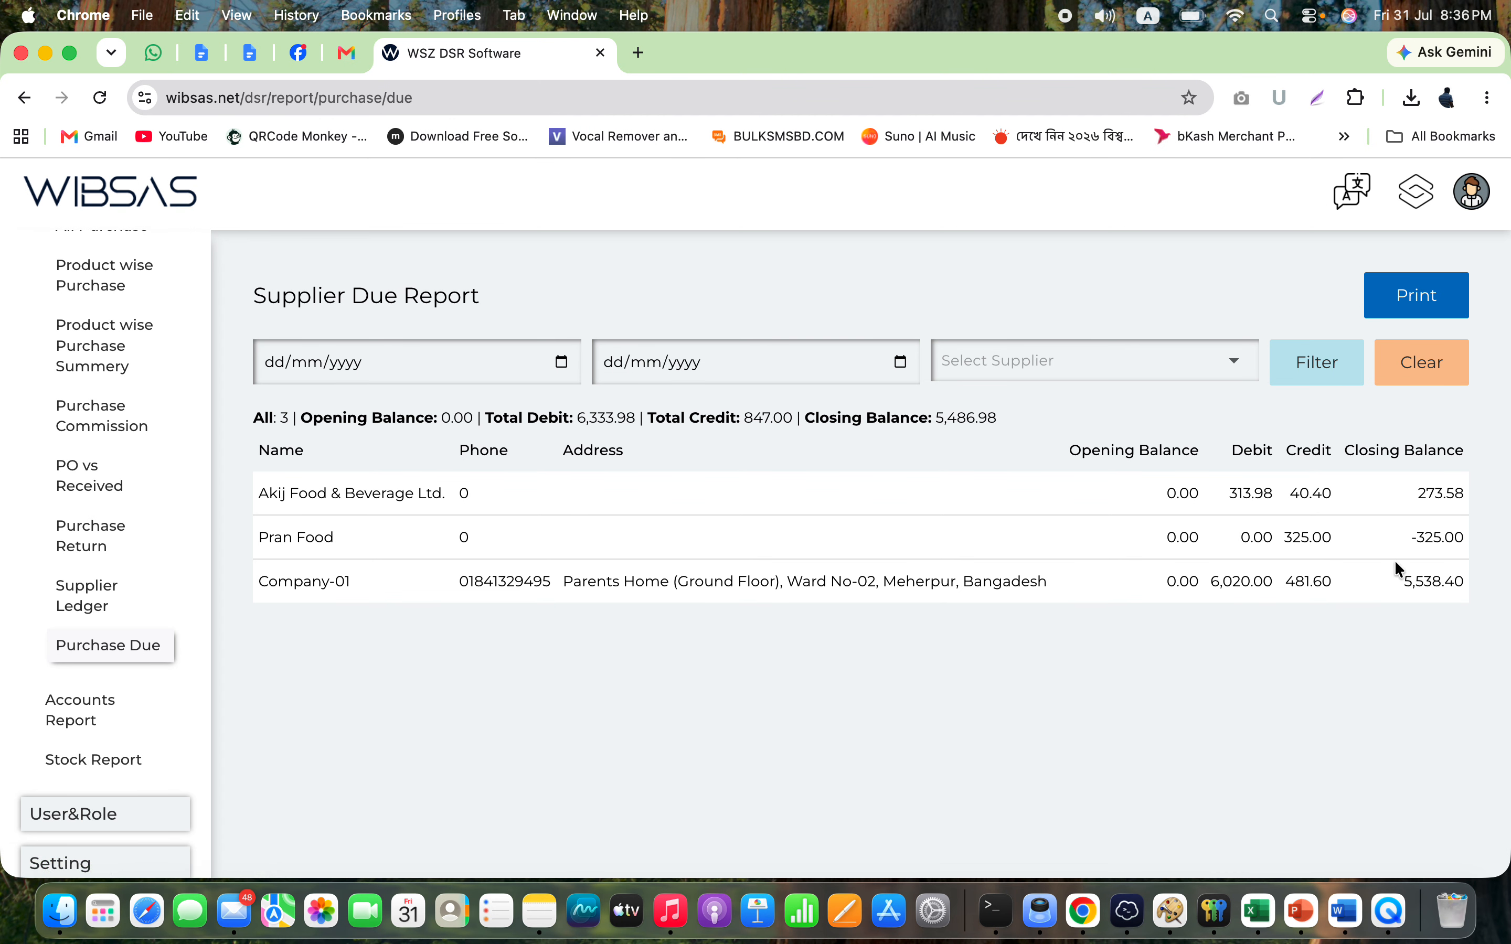
double_click(1435, 537)
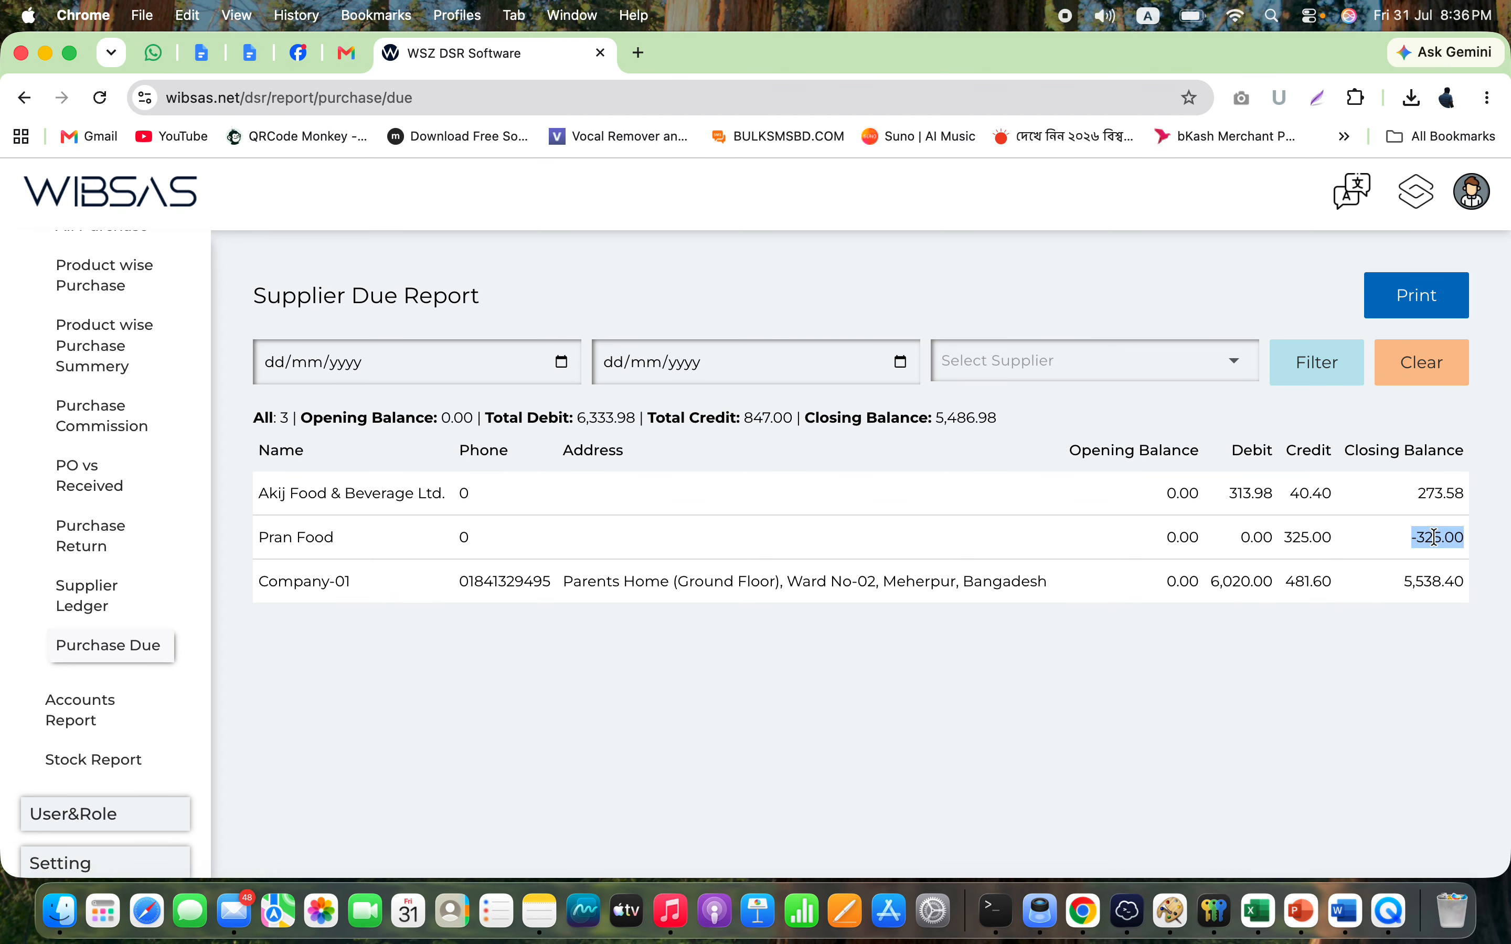
double_click(1429, 493)
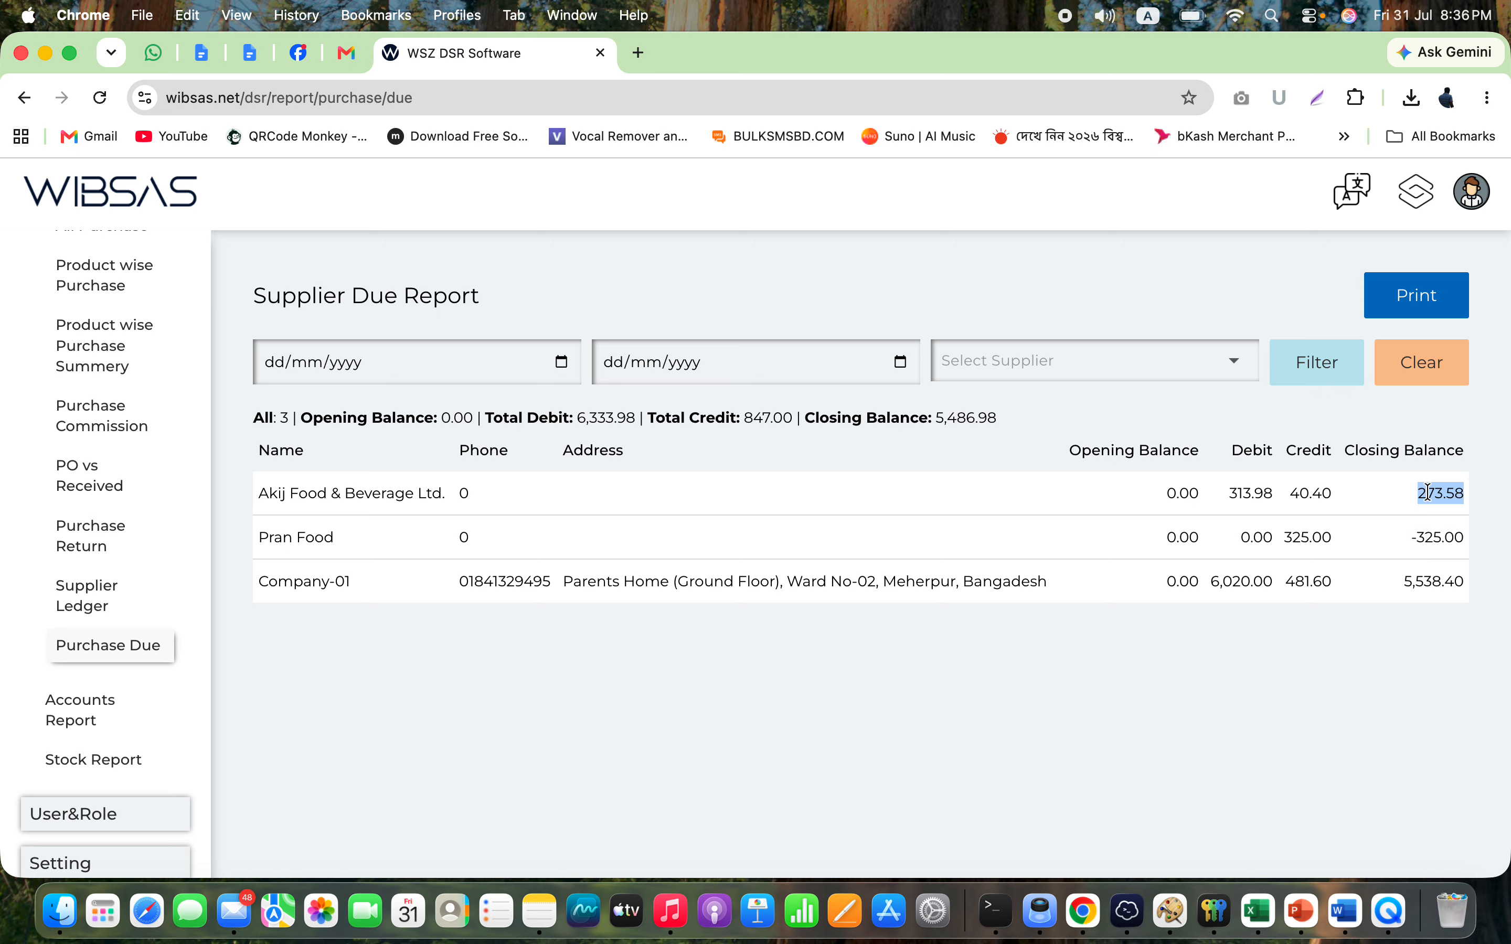
click(1438, 586)
double_click(1429, 576)
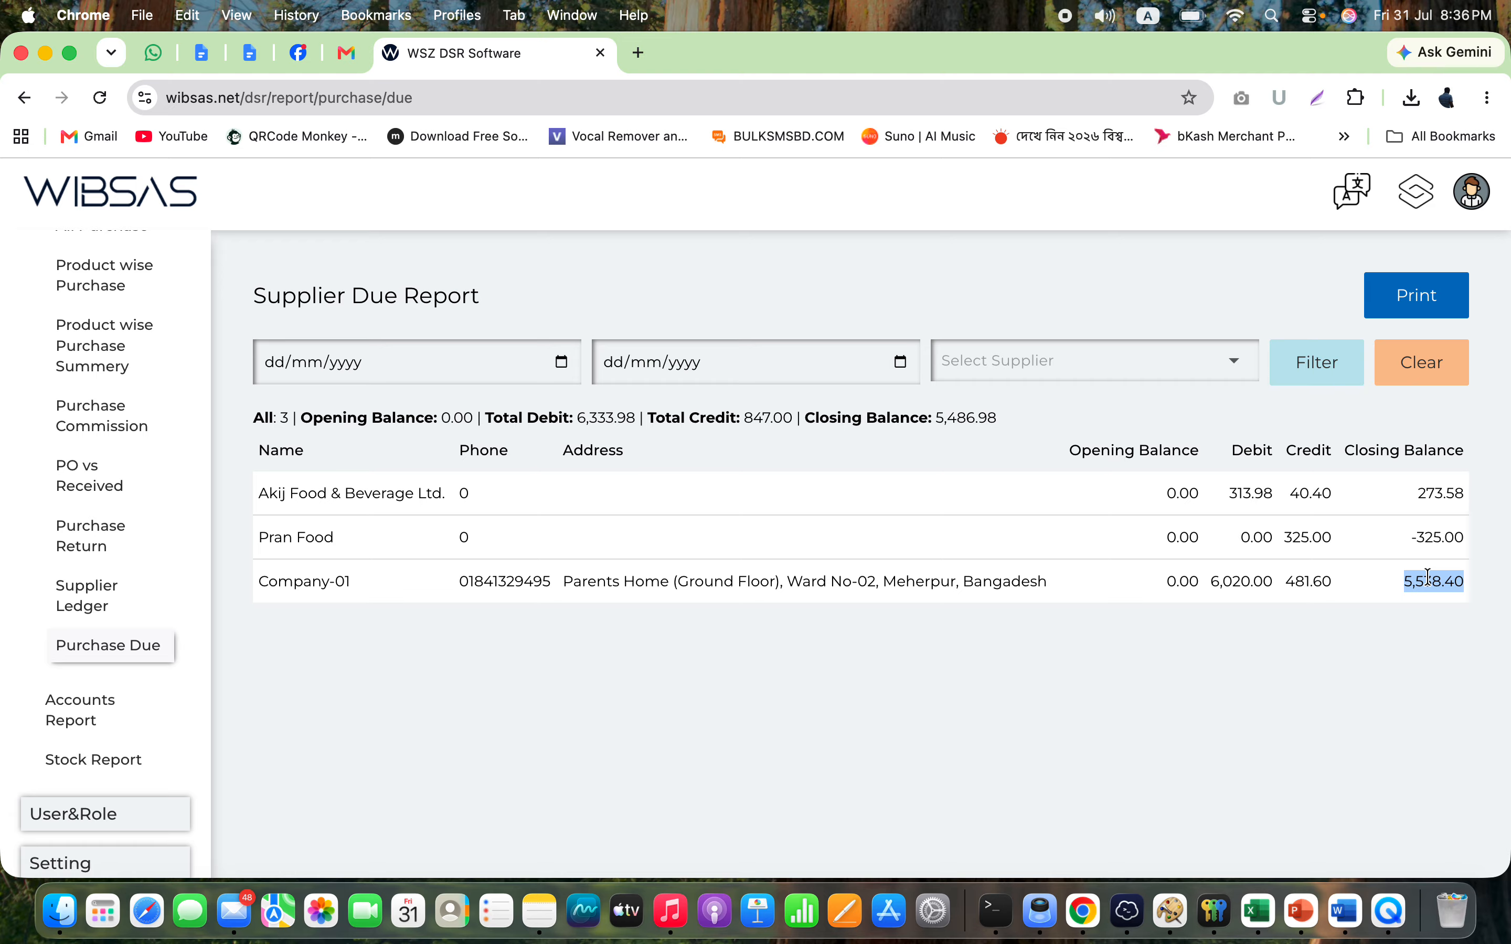
- Open the Day Book from the accounts reports and examine the available transaction type and account filter options
click(70, 721)
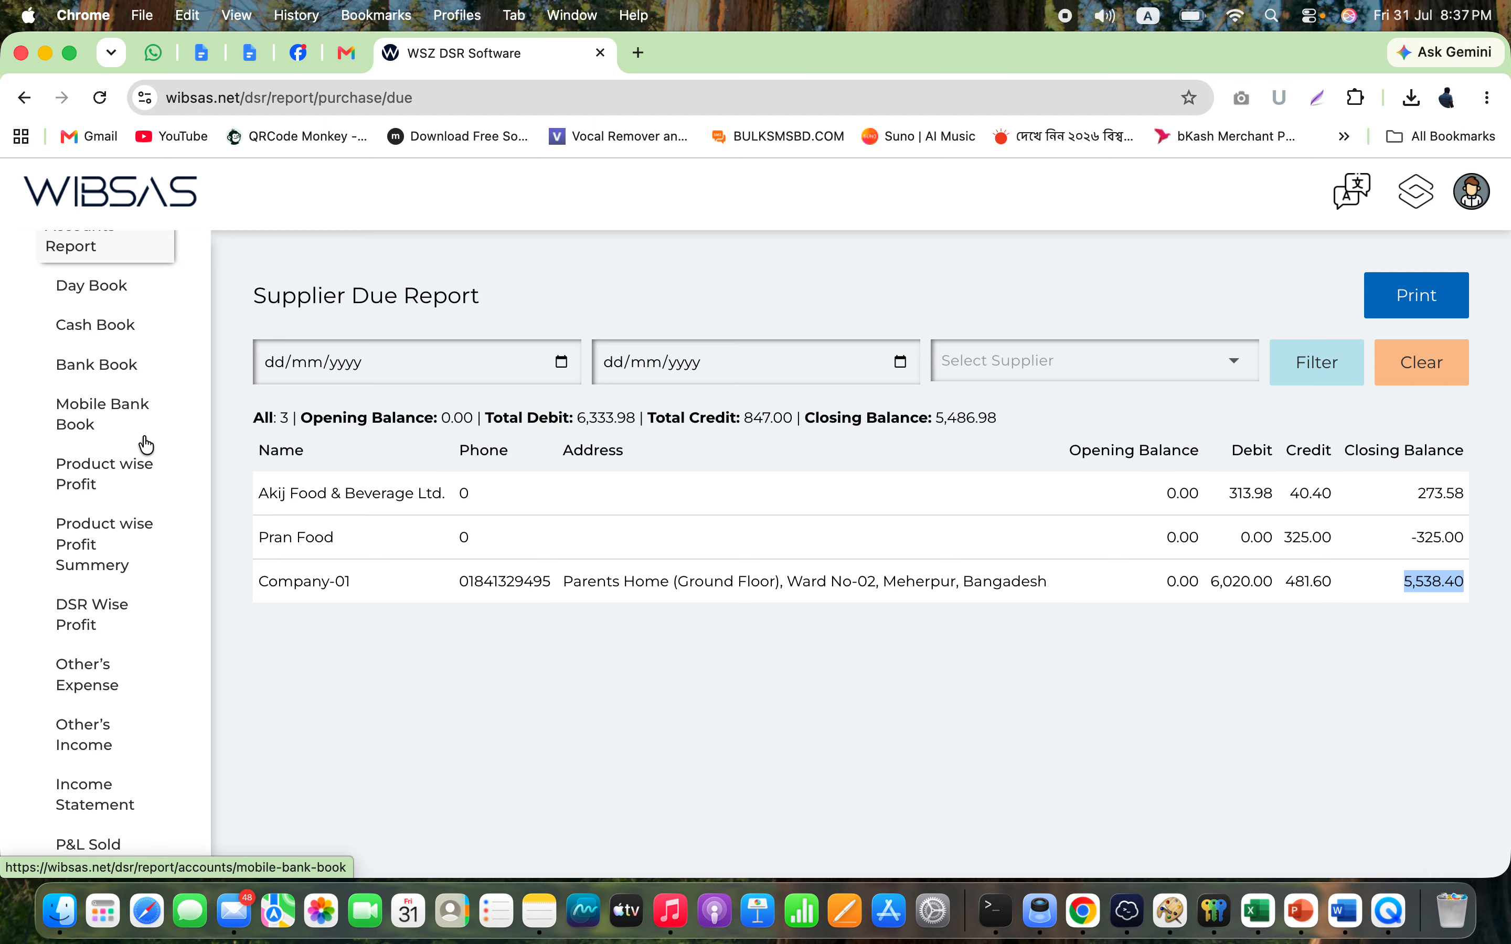
scroll(125, 437, down, 3)
scroll(106, 374, up, 3)
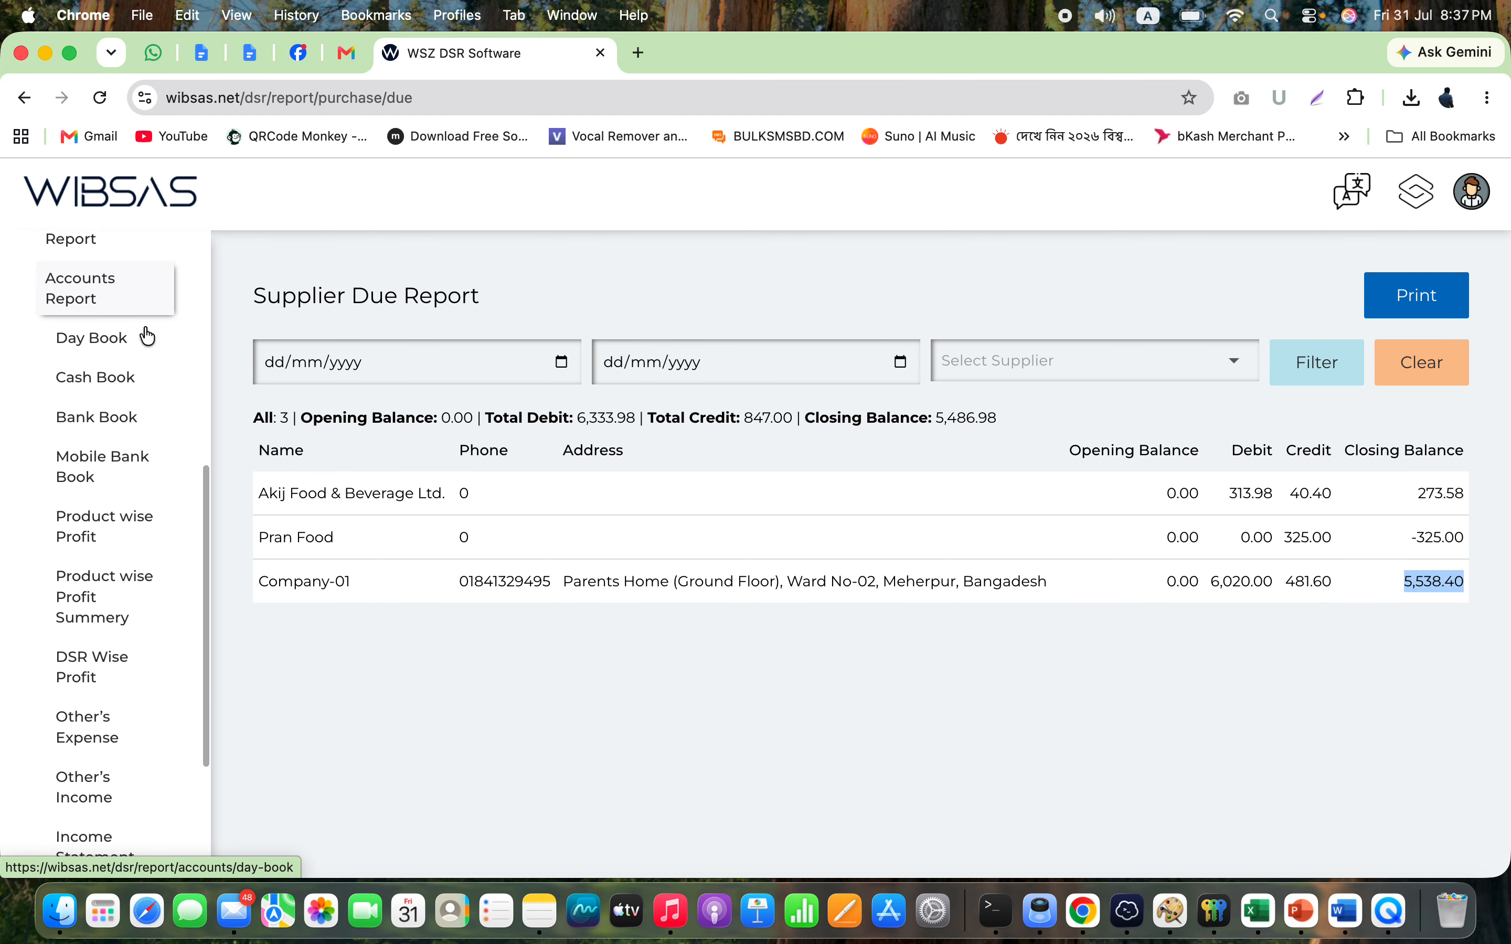
click(119, 341)
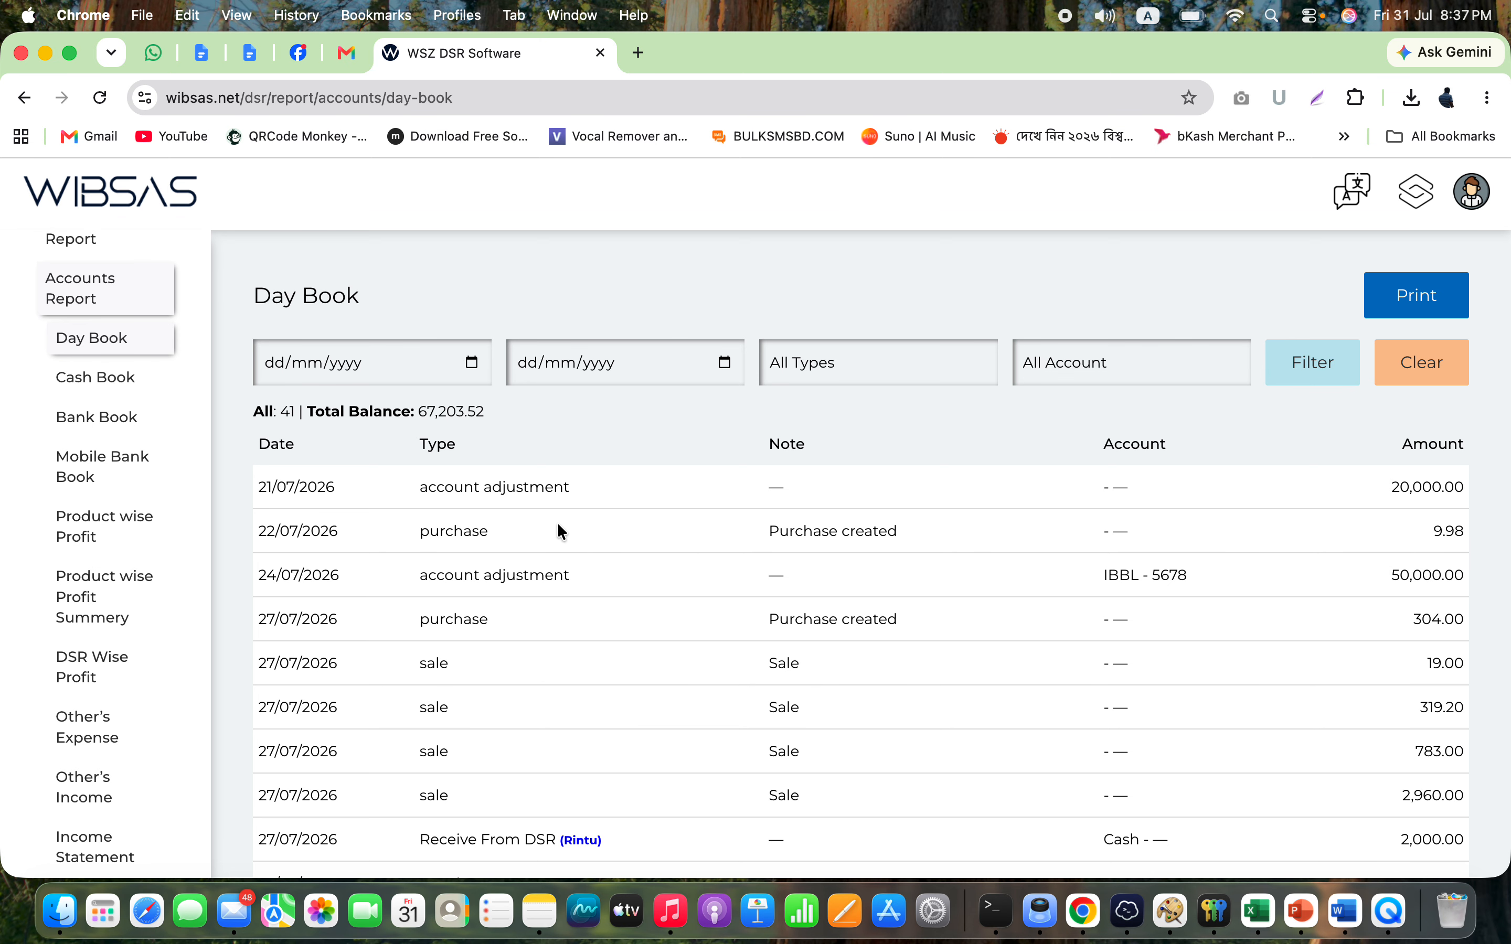
click(959, 360)
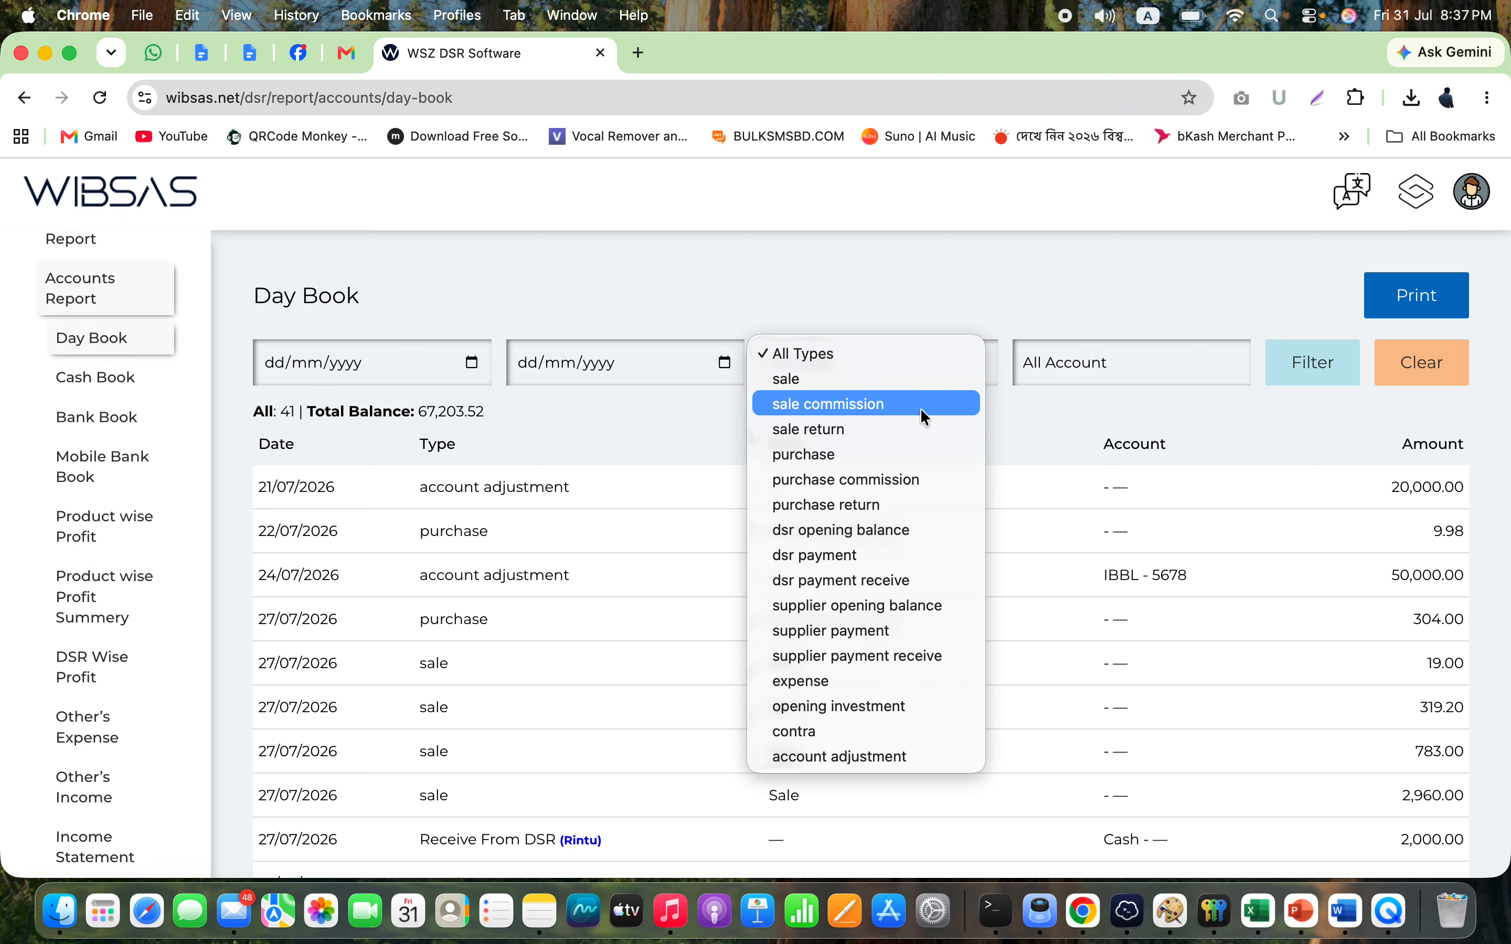
click(1194, 379)
click(1193, 378)
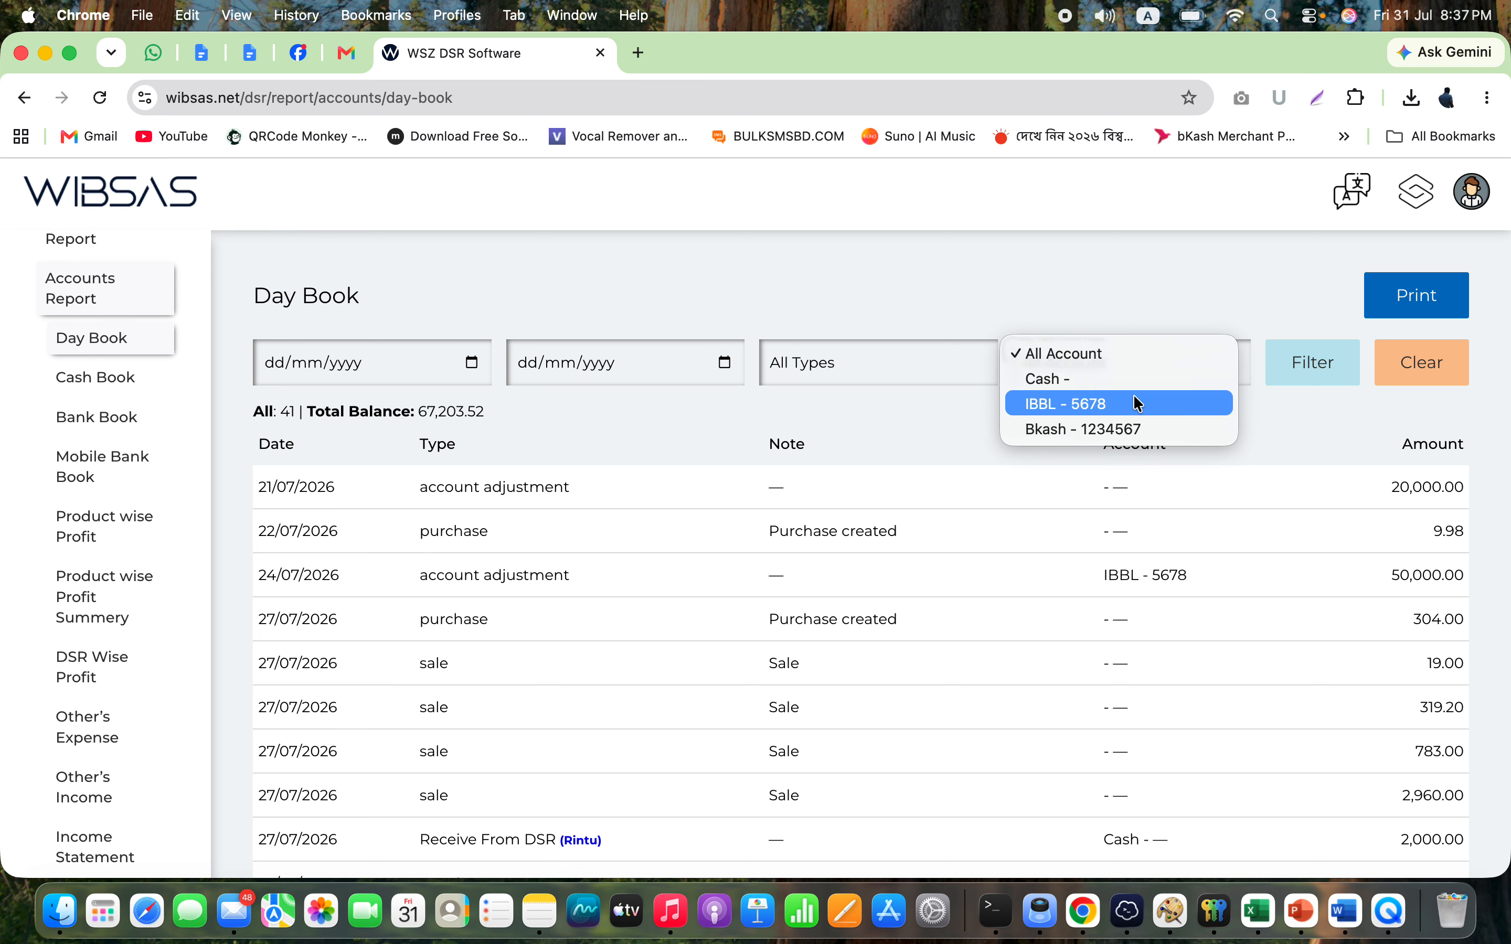
click(897, 453)
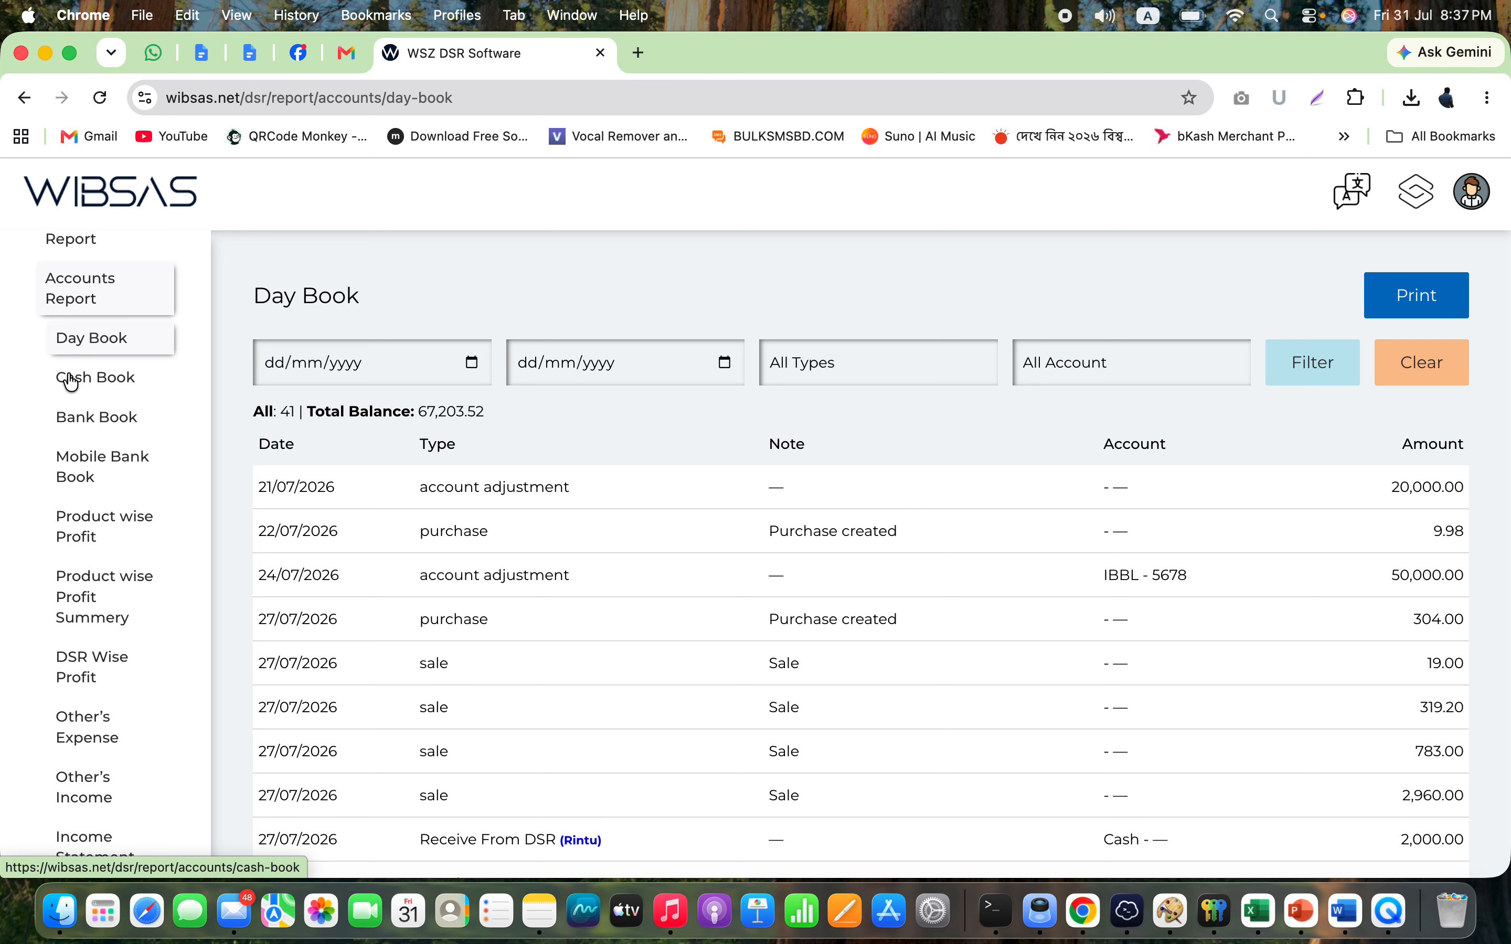
- Filter the Cash Book by the supplier payment type and check the credit amount of the 28/07/2026 payment
click(100, 378)
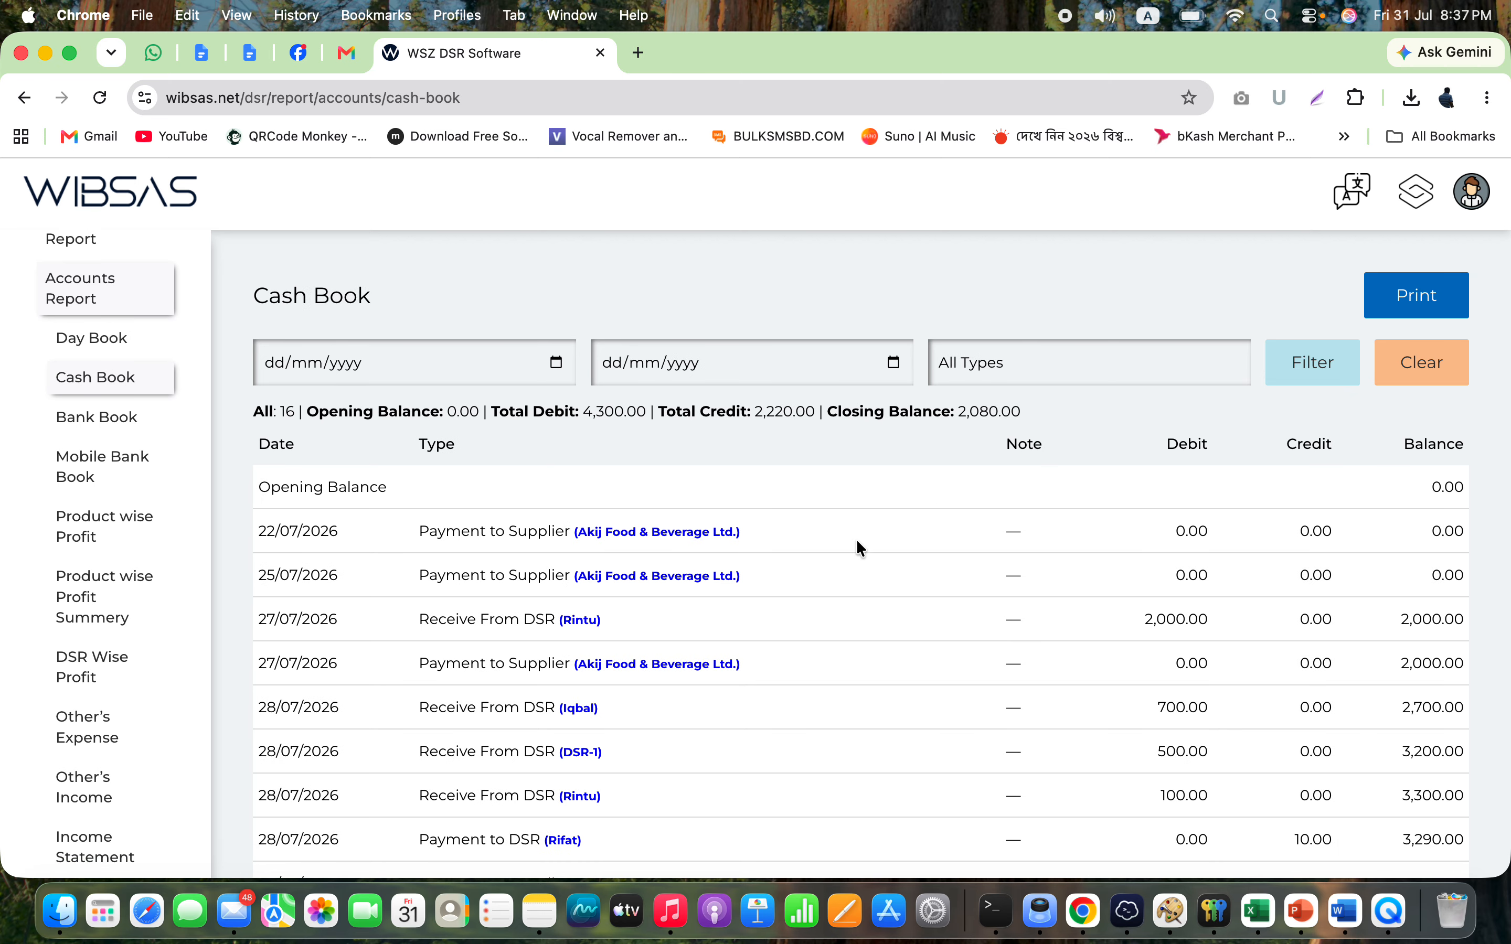
click(1064, 362)
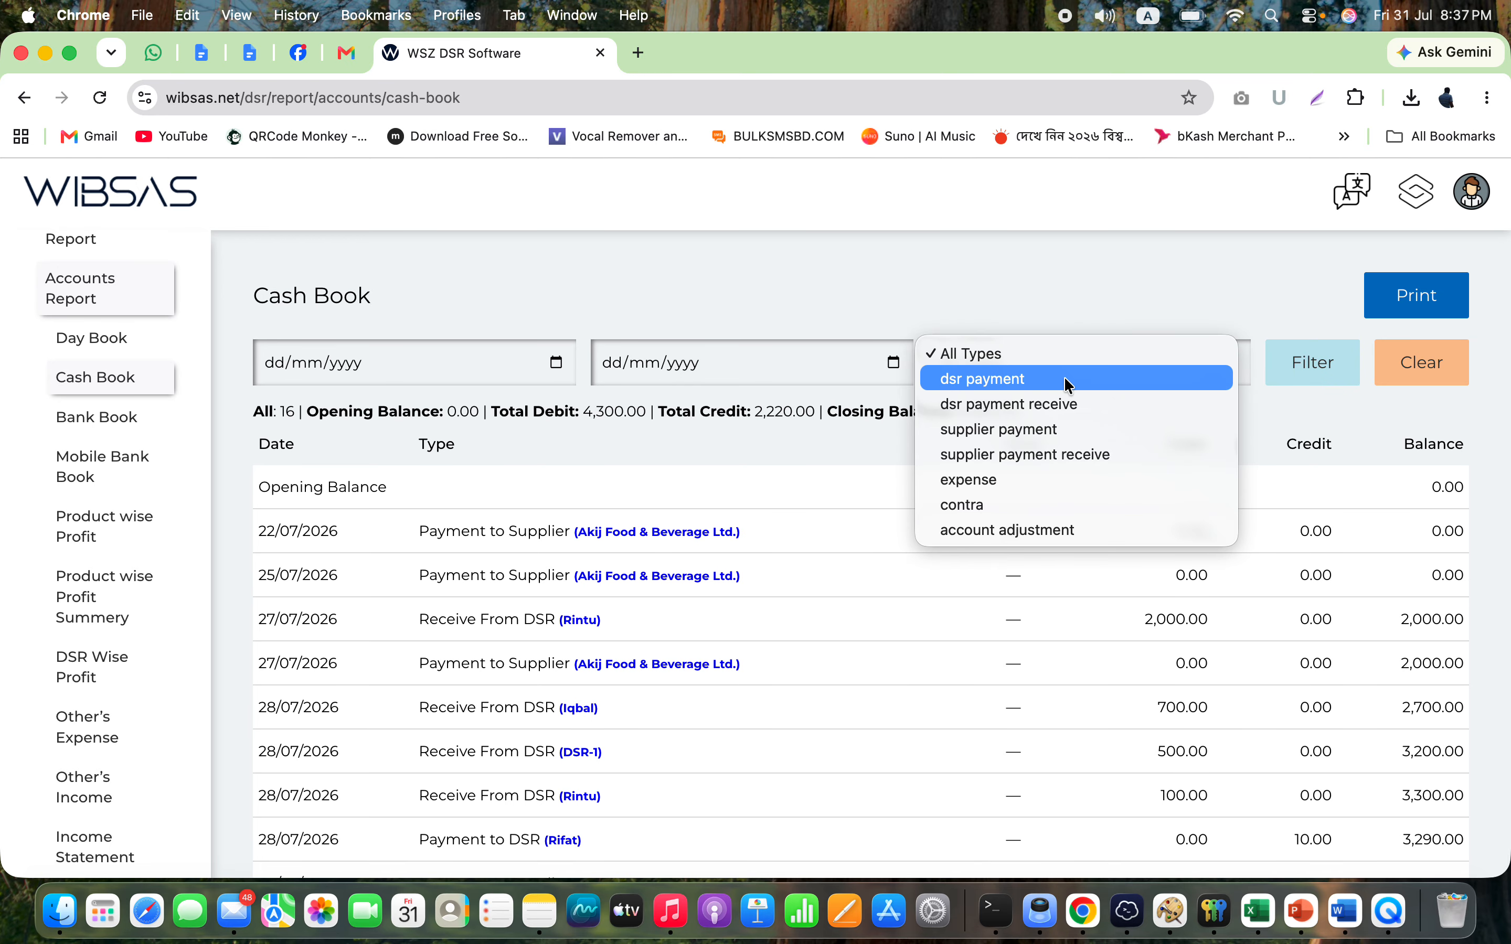
click(1041, 435)
click(1314, 368)
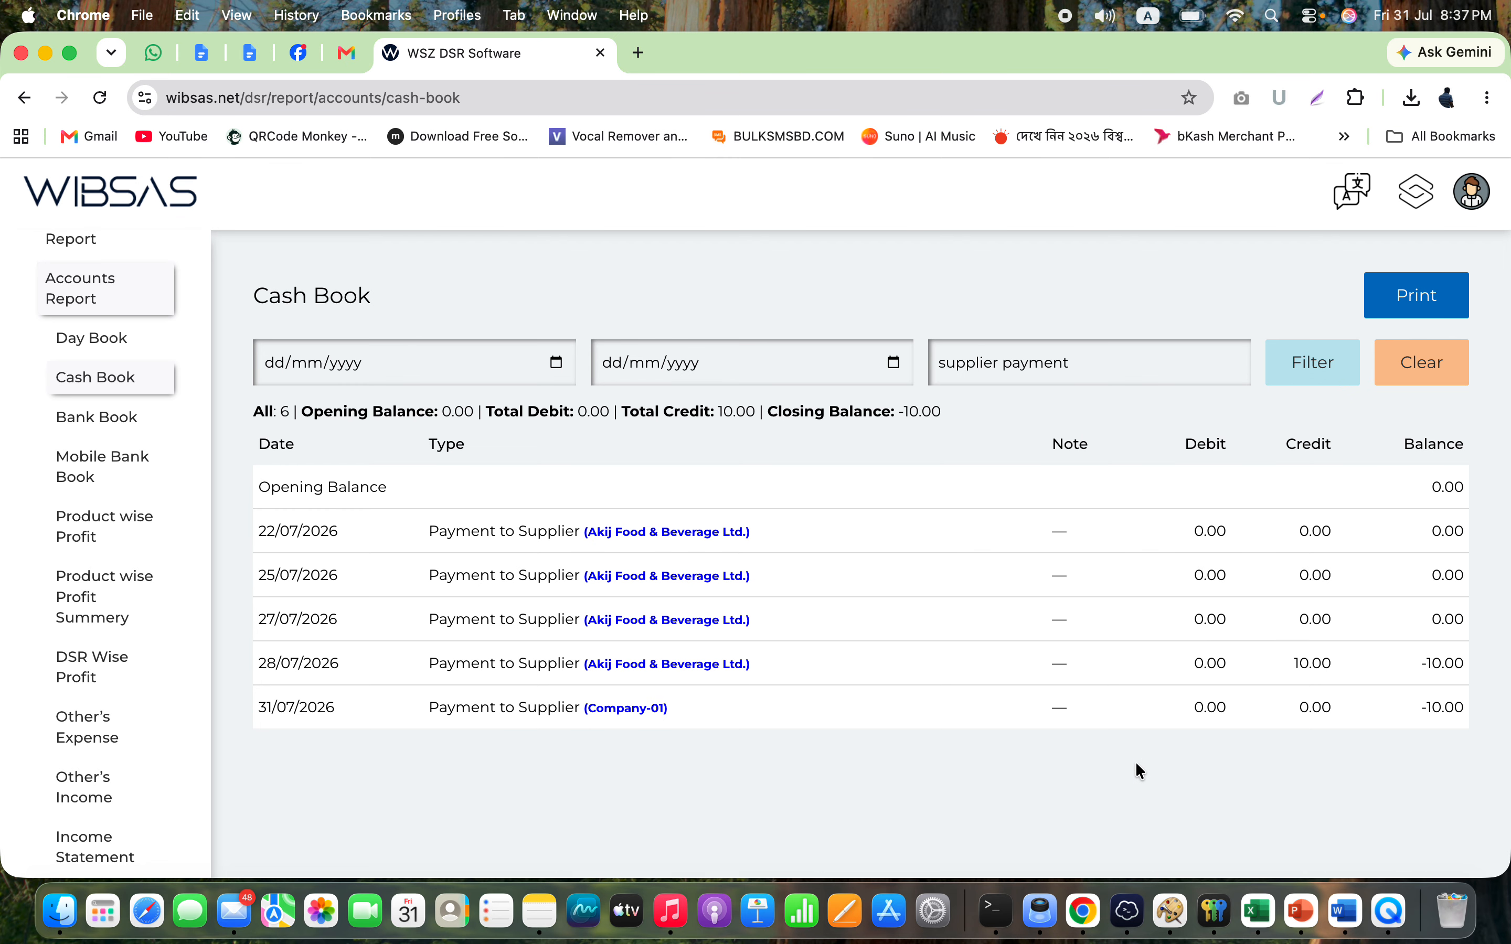
double_click(1307, 666)
- View the Bank Book and the Mobile Bank Book
click(100, 424)
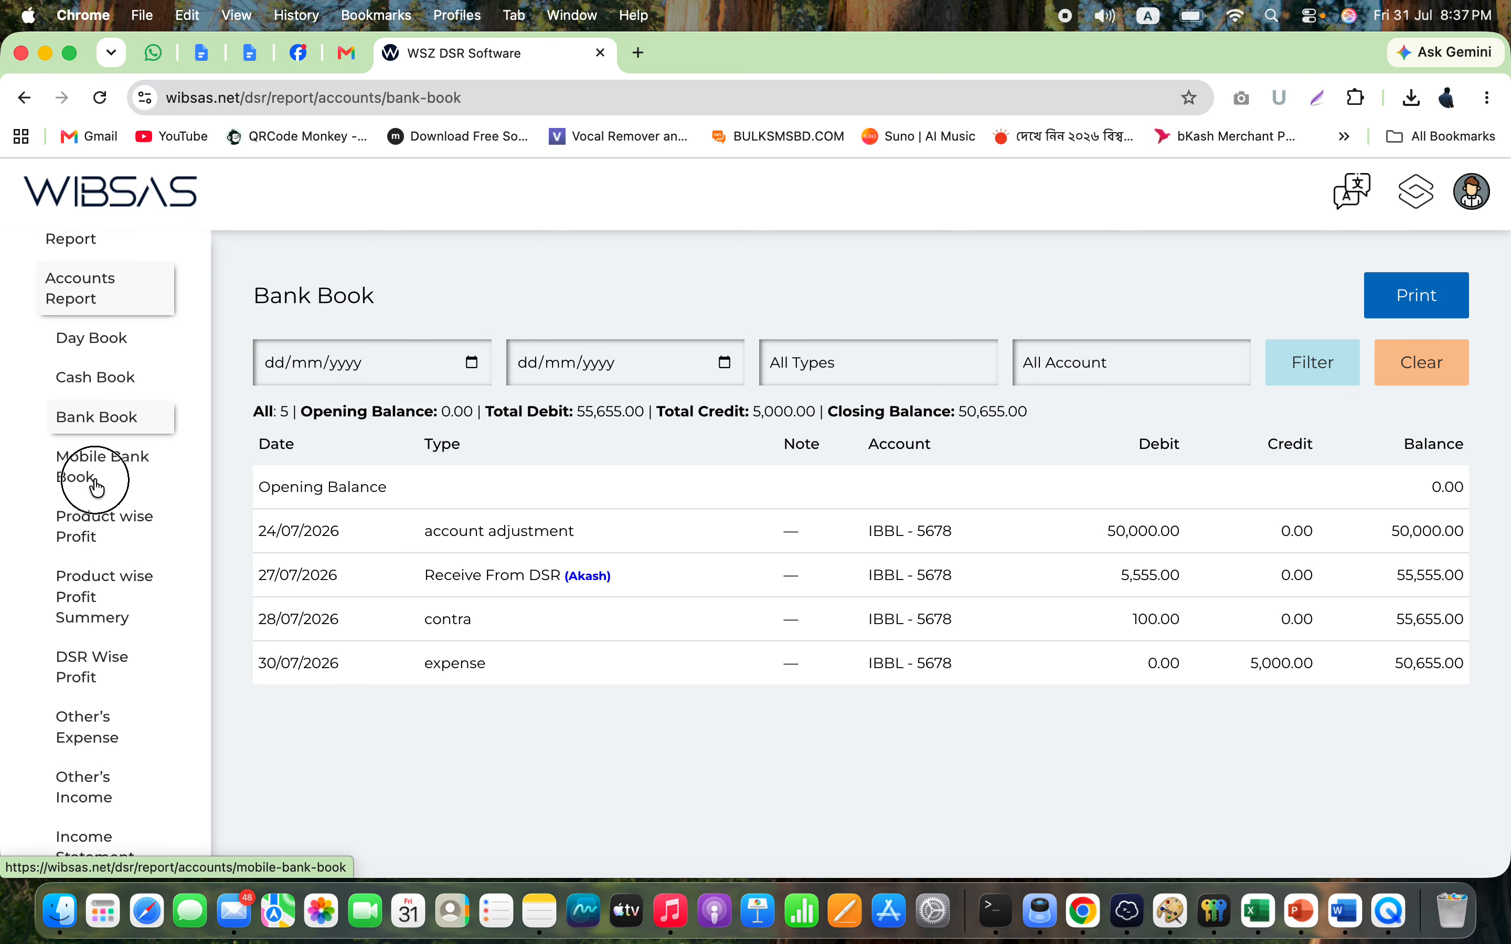
click(118, 480)
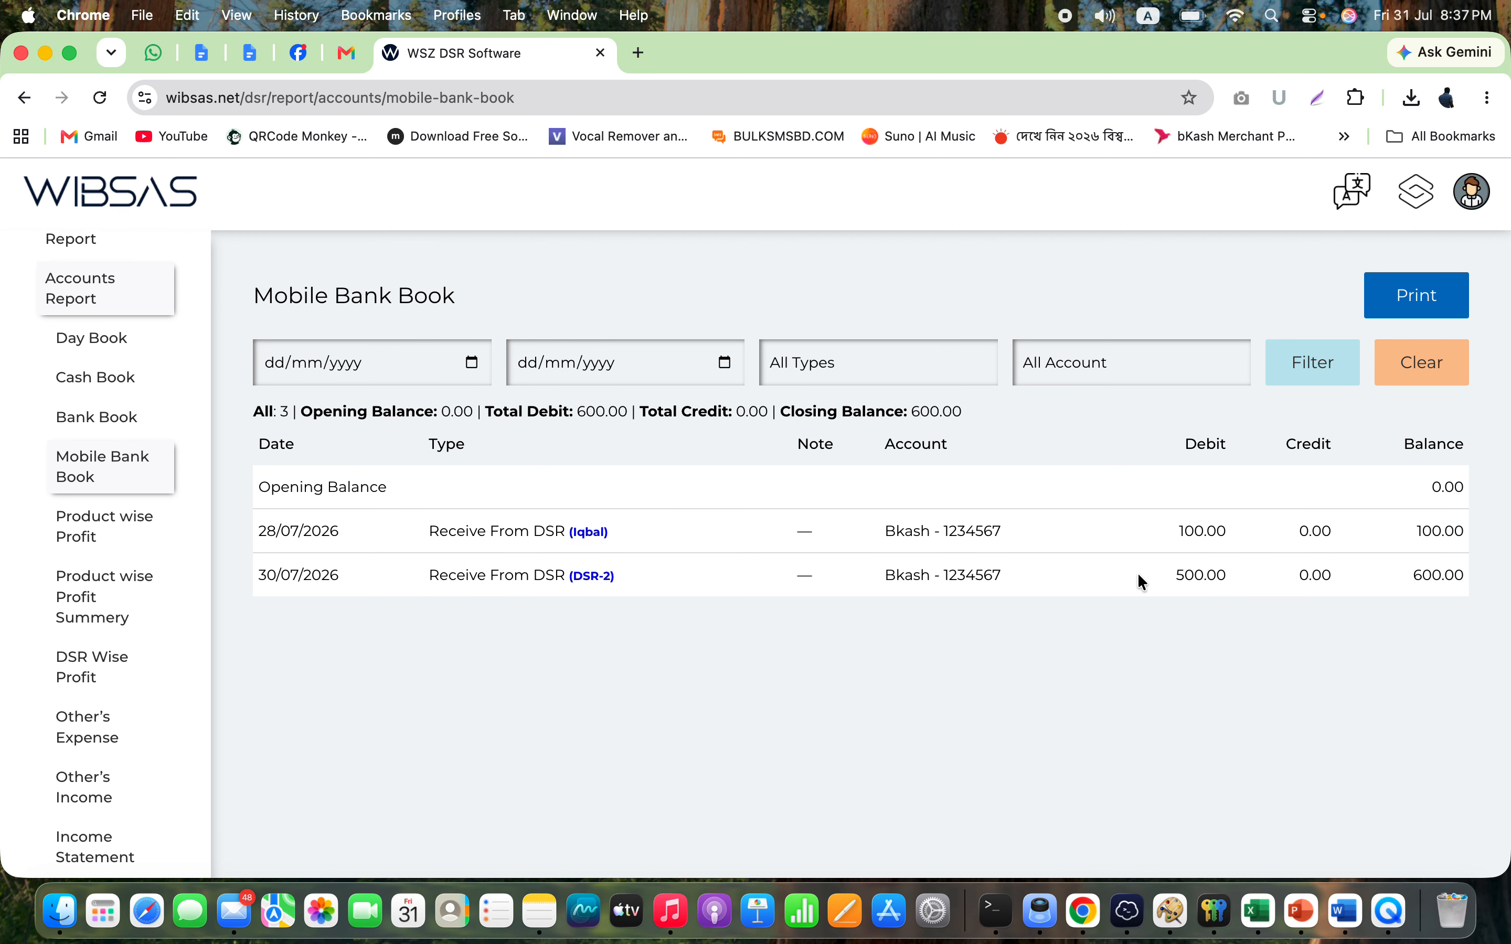
- Open the product wise profit report and examine the date, product name and profit of the 25 GM Beauty soap MRP-10 entry
click(119, 538)
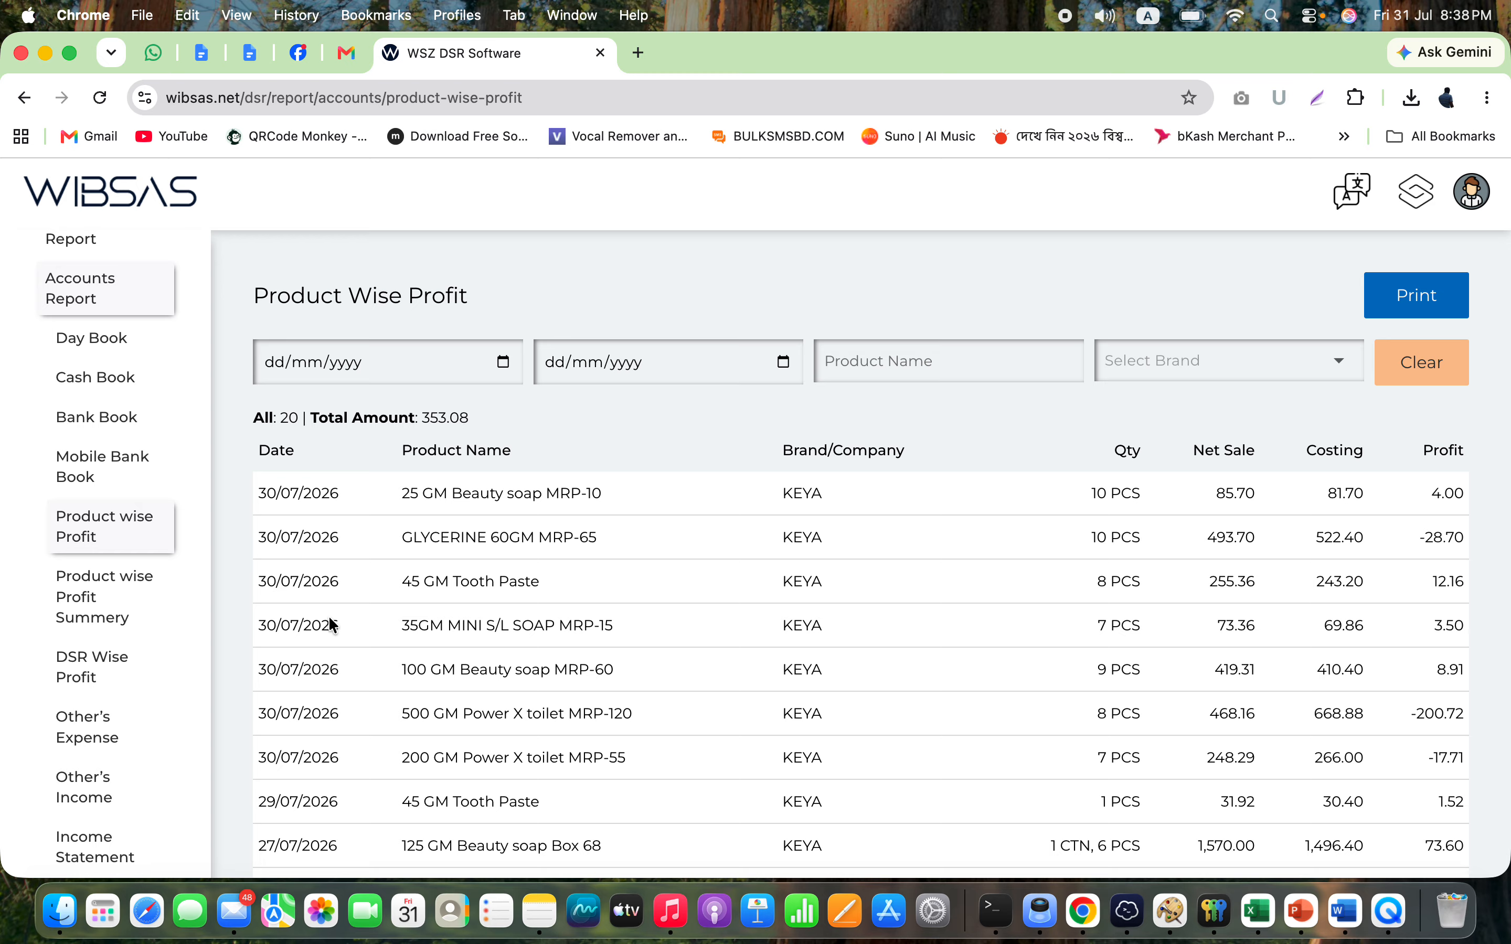
triple_click(294, 498)
double_click(512, 492)
double_click(1448, 493)
triple_click(460, 493)
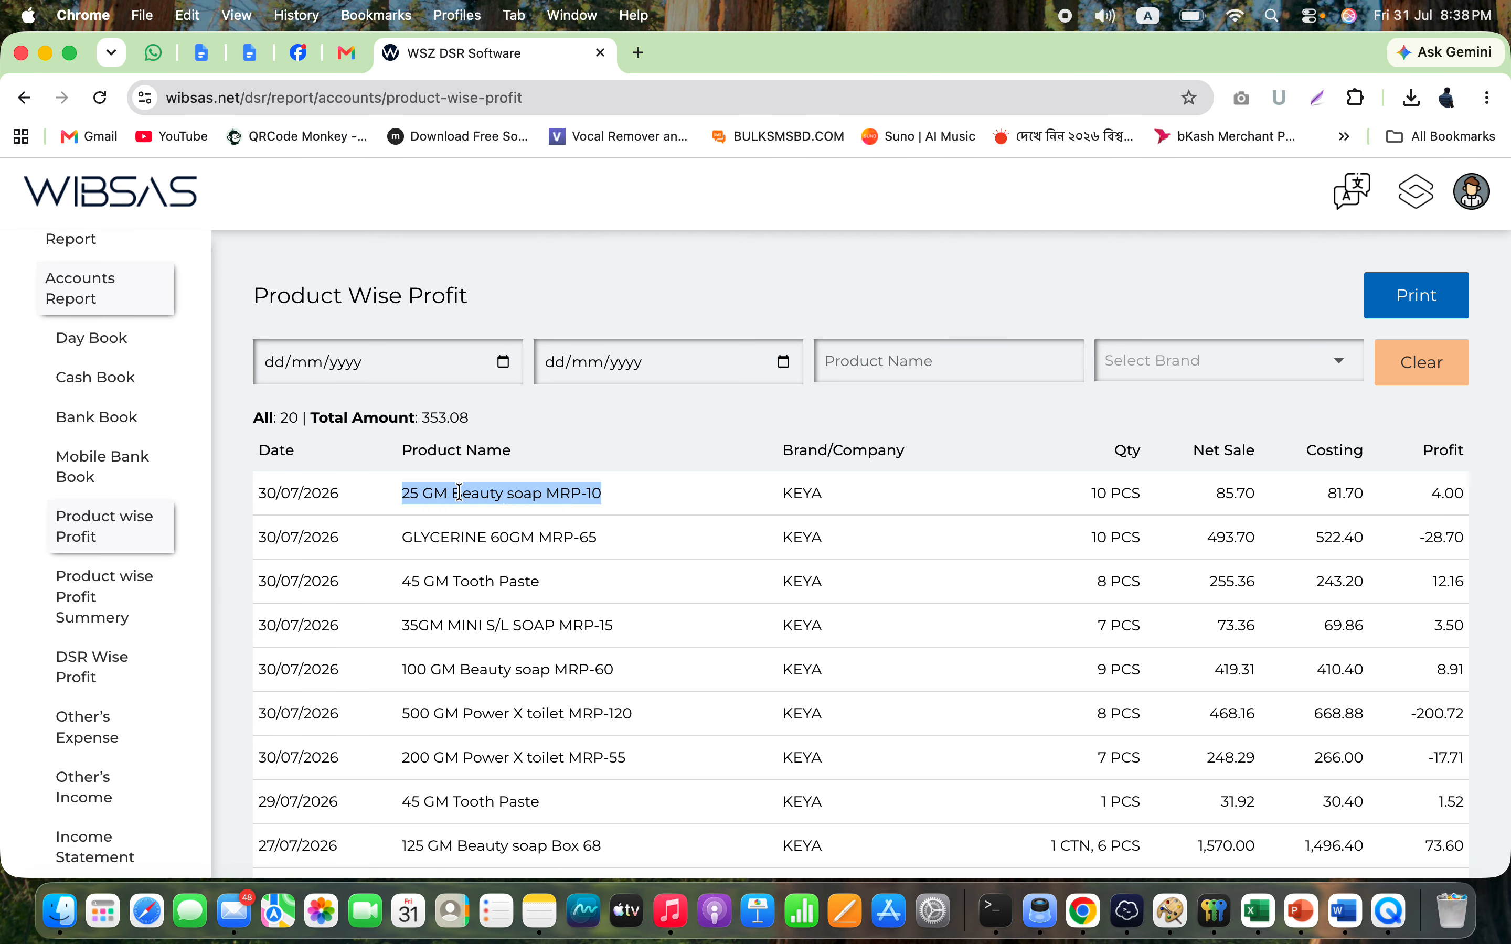
- Open the product wise profit summary and check the quantity, net sale, costing and profit of 125 GM Beauty soap Box 68
click(94, 616)
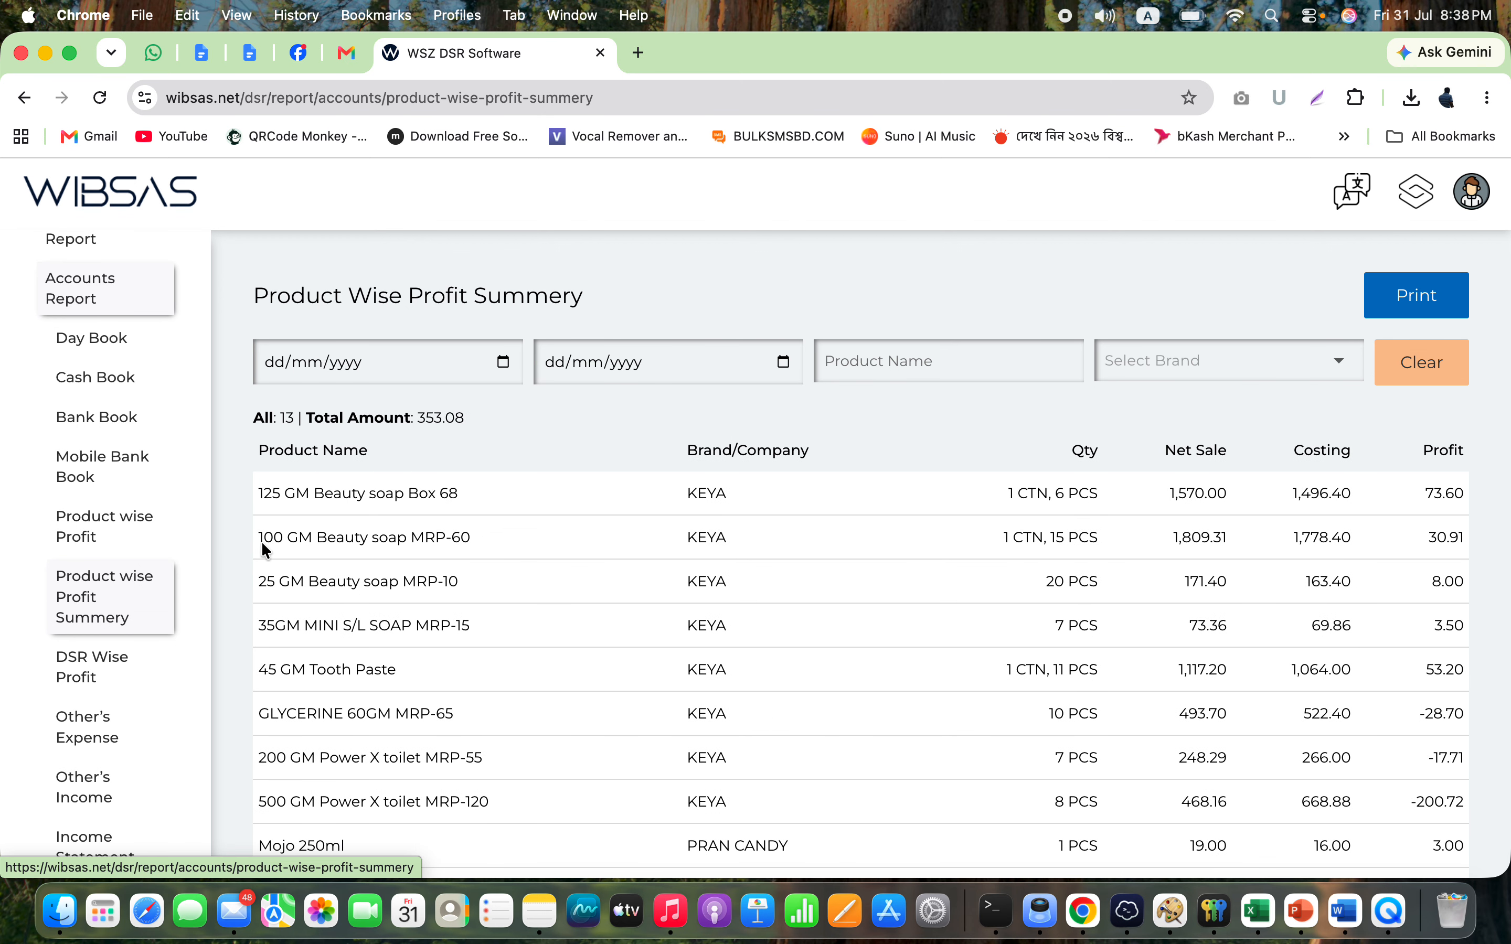
triple_click(1068, 497)
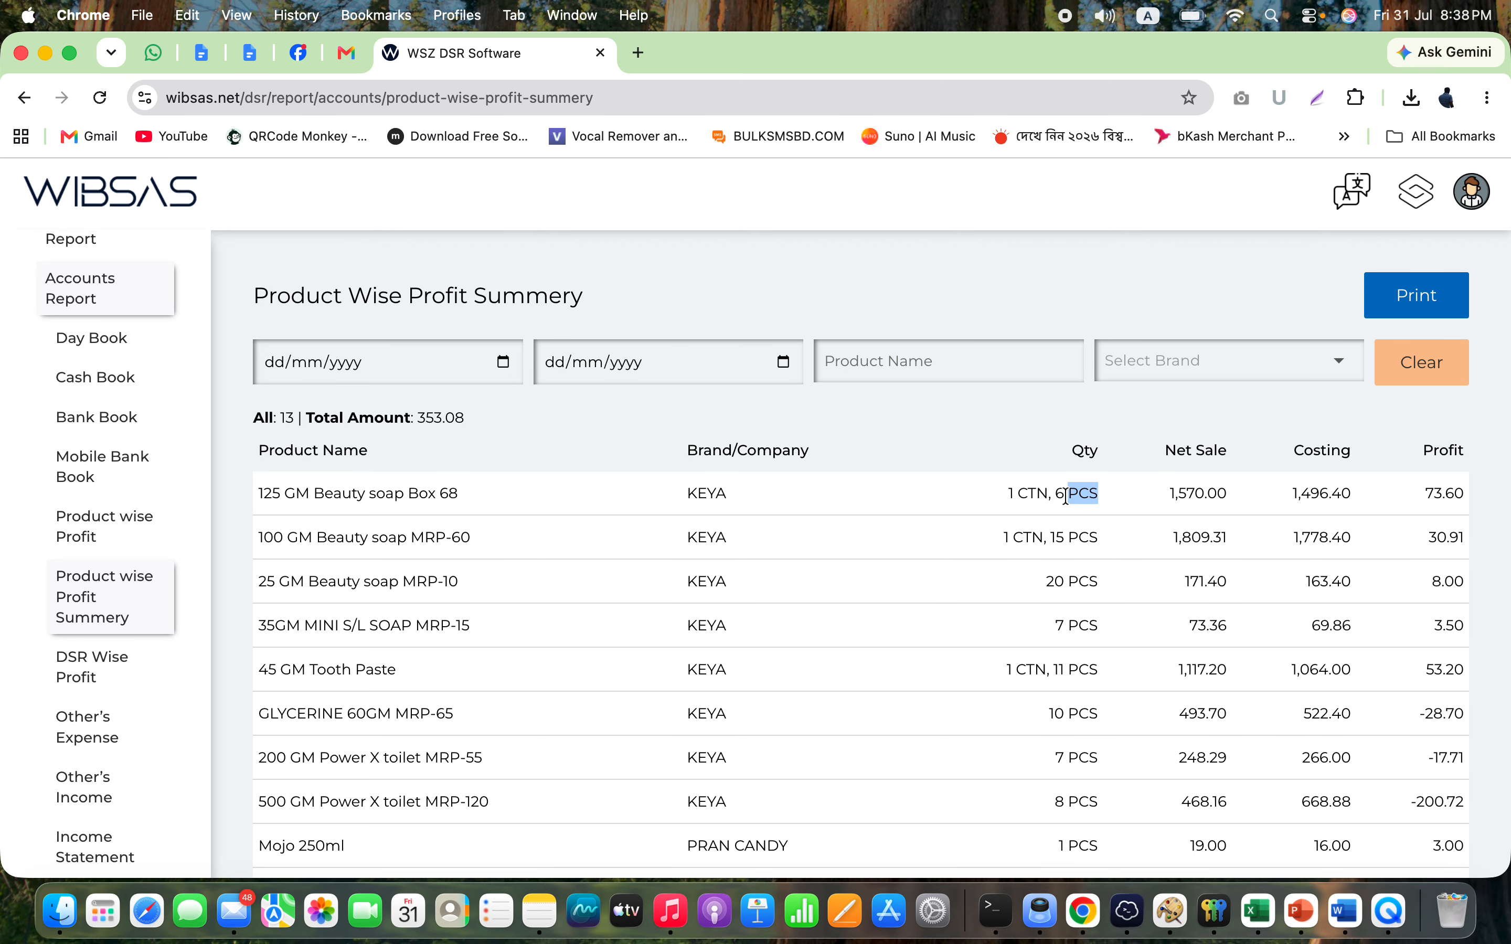
double_click(1215, 493)
double_click(1305, 485)
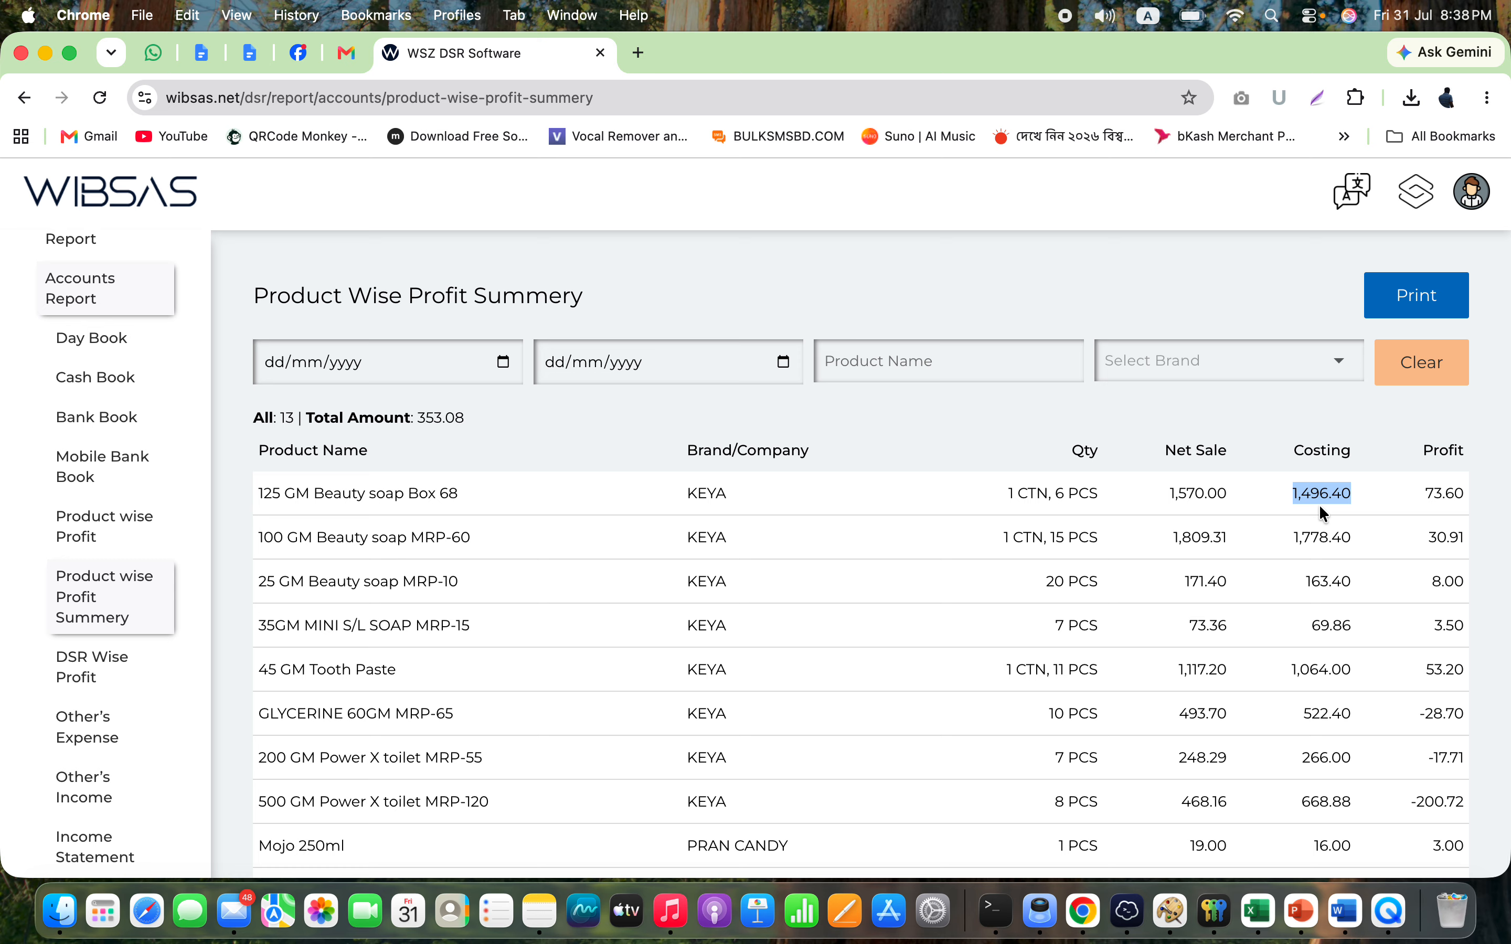
double_click(1441, 490)
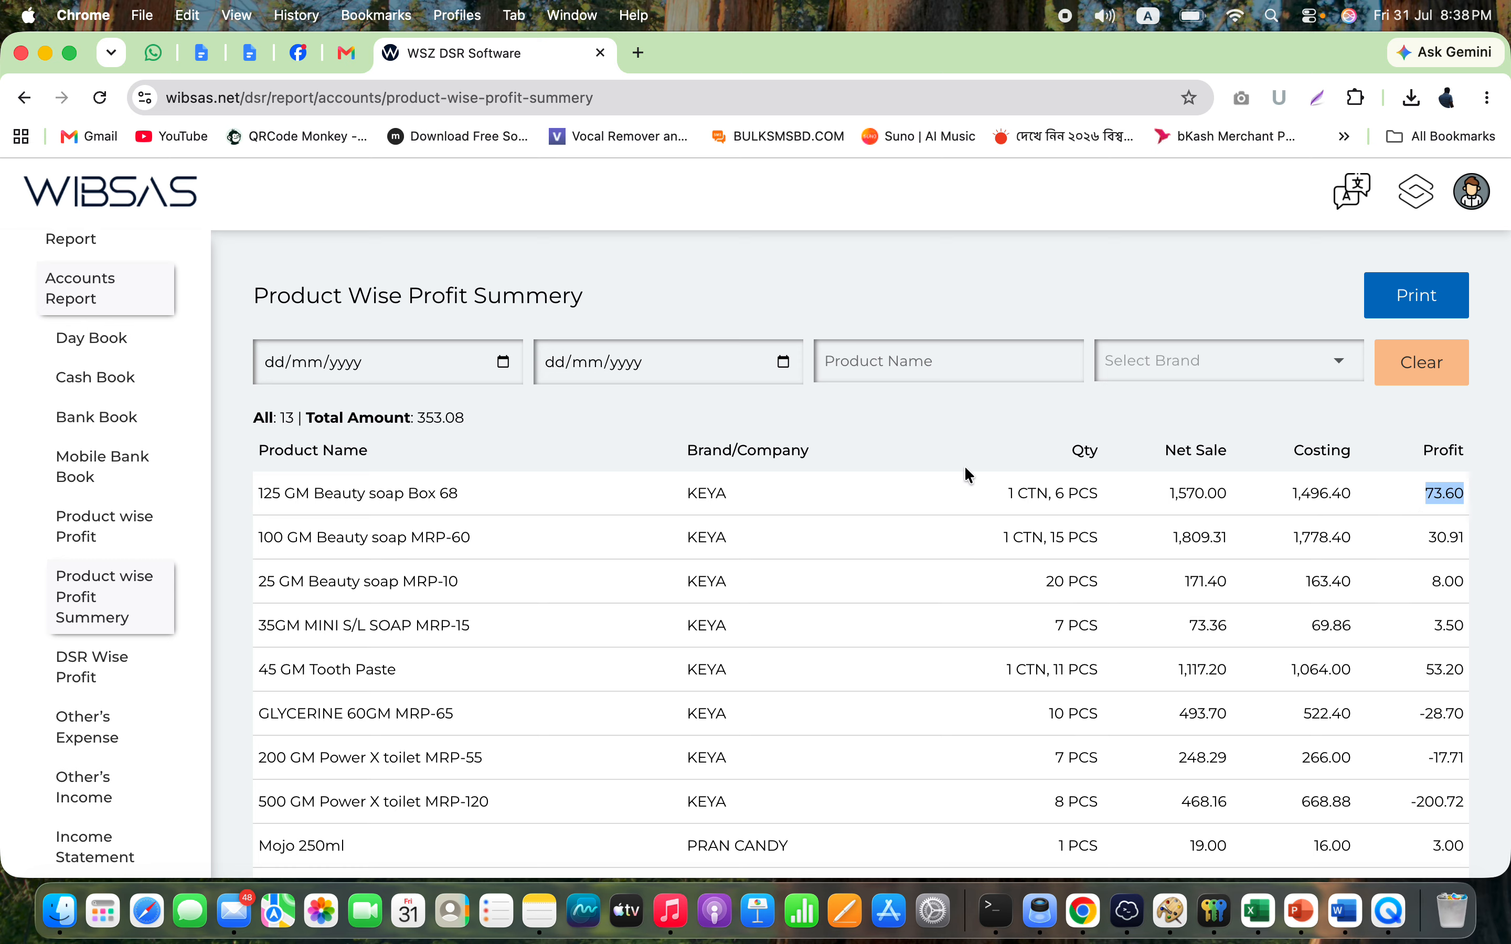
- Check the total amount of the product wise profit summary and filter the DSR Wise Profit report by the Company-02 brand
triple_click(433, 419)
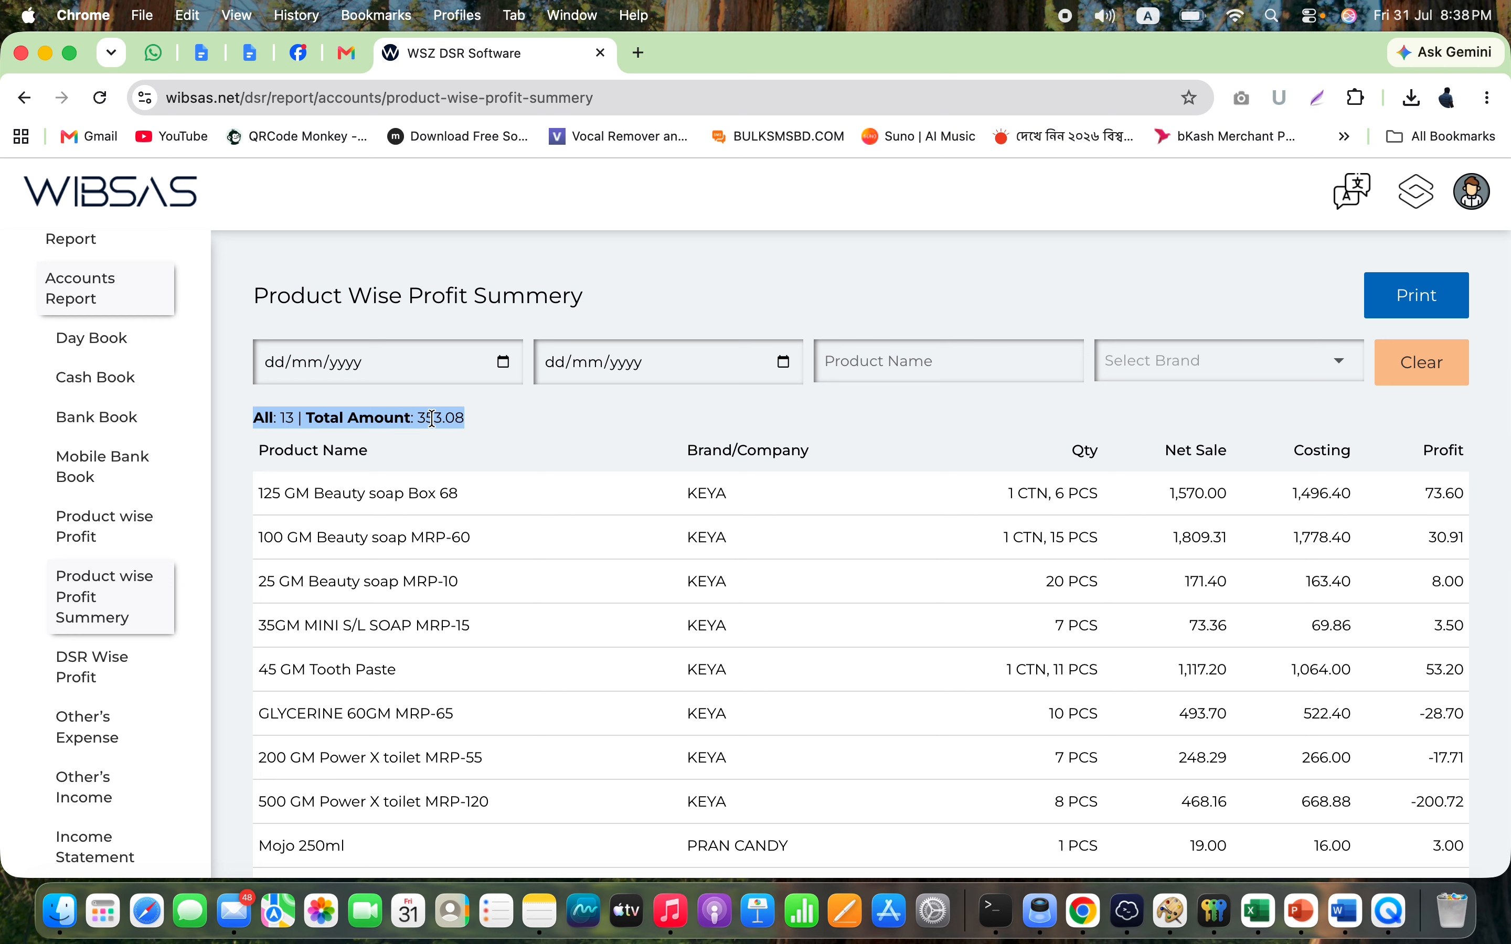
click(128, 689)
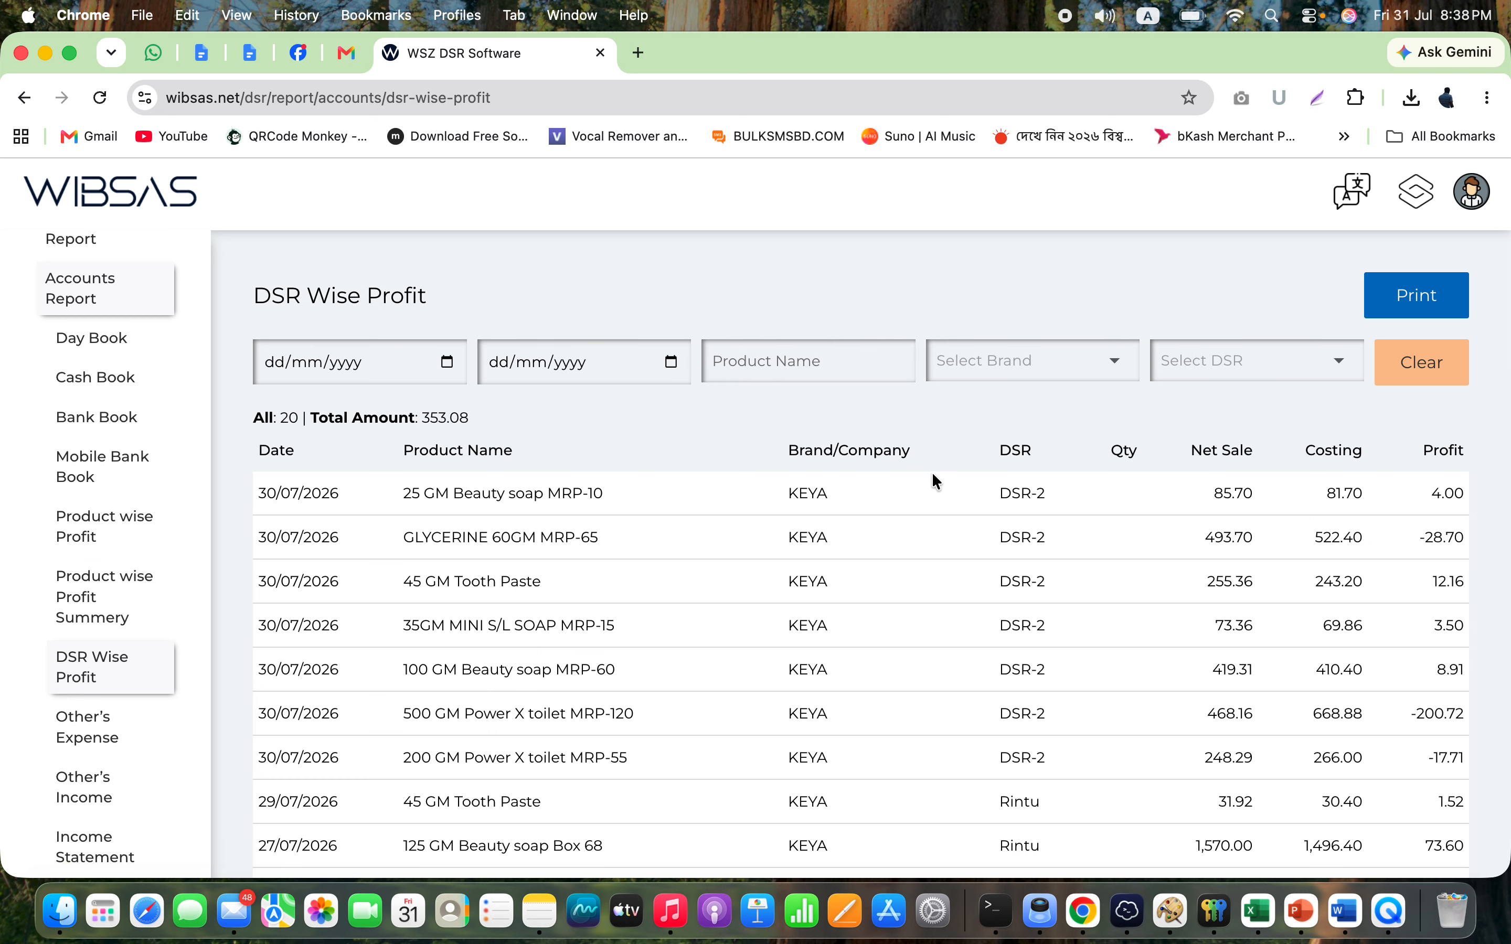
click(1235, 354)
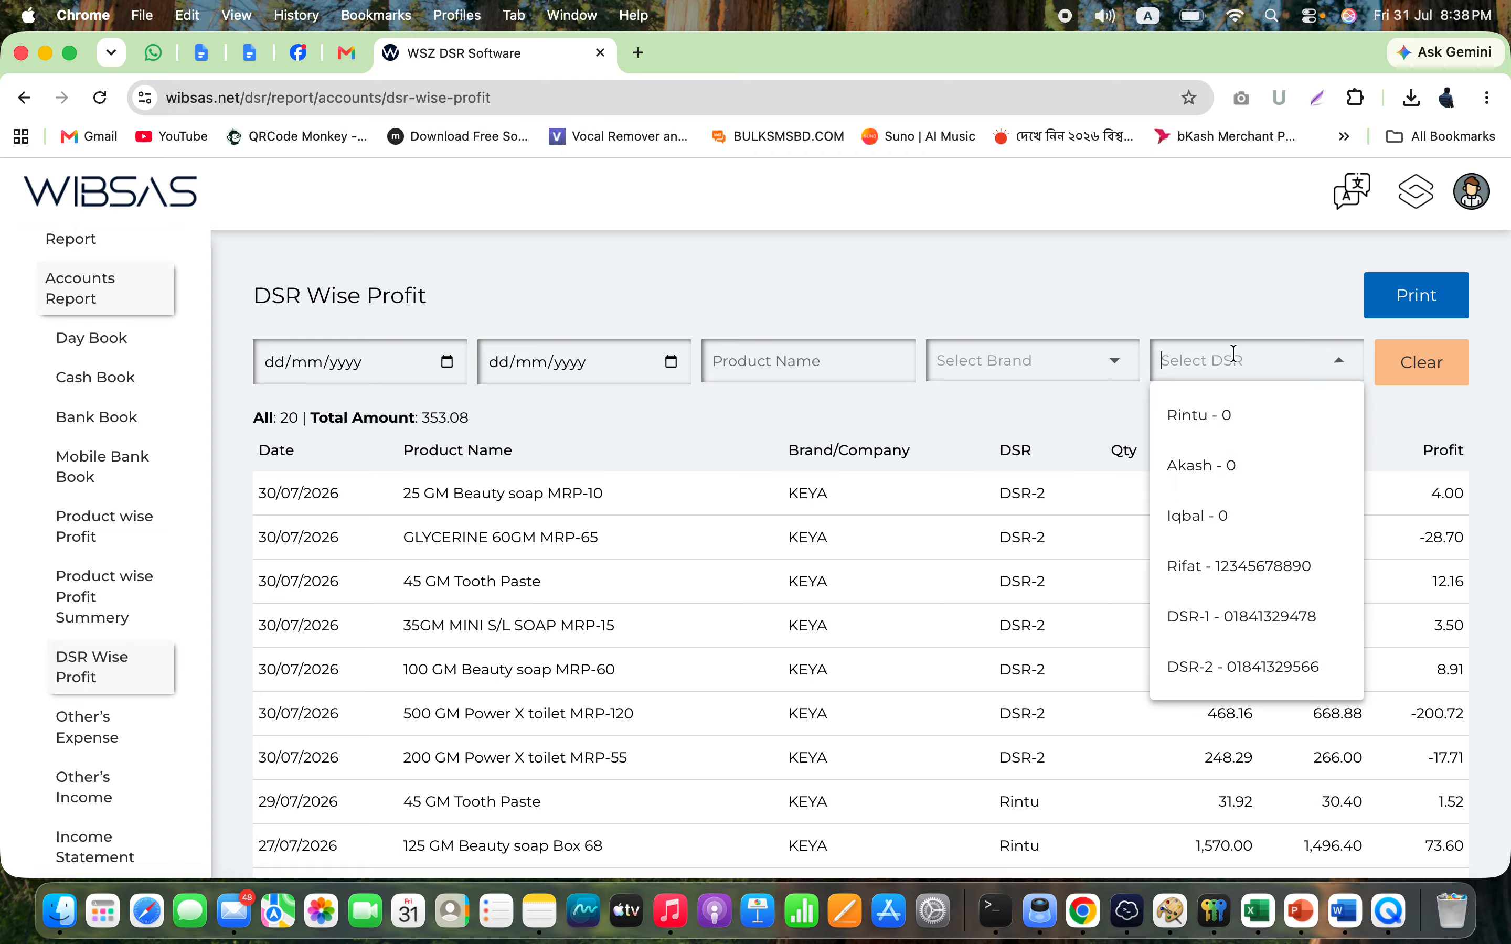
click(1061, 367)
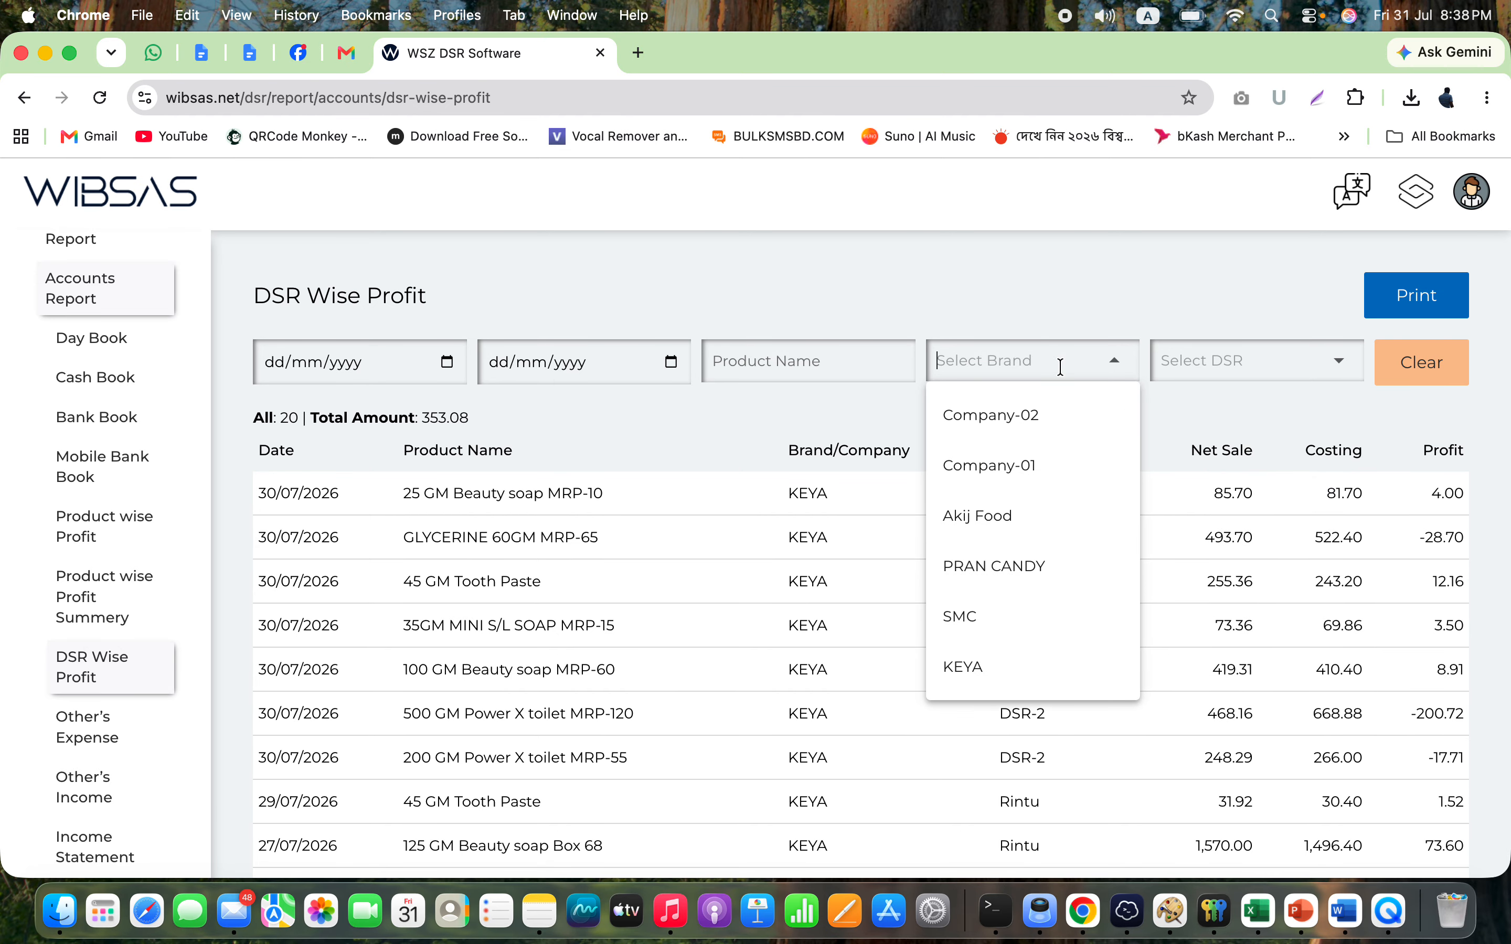
click(1023, 427)
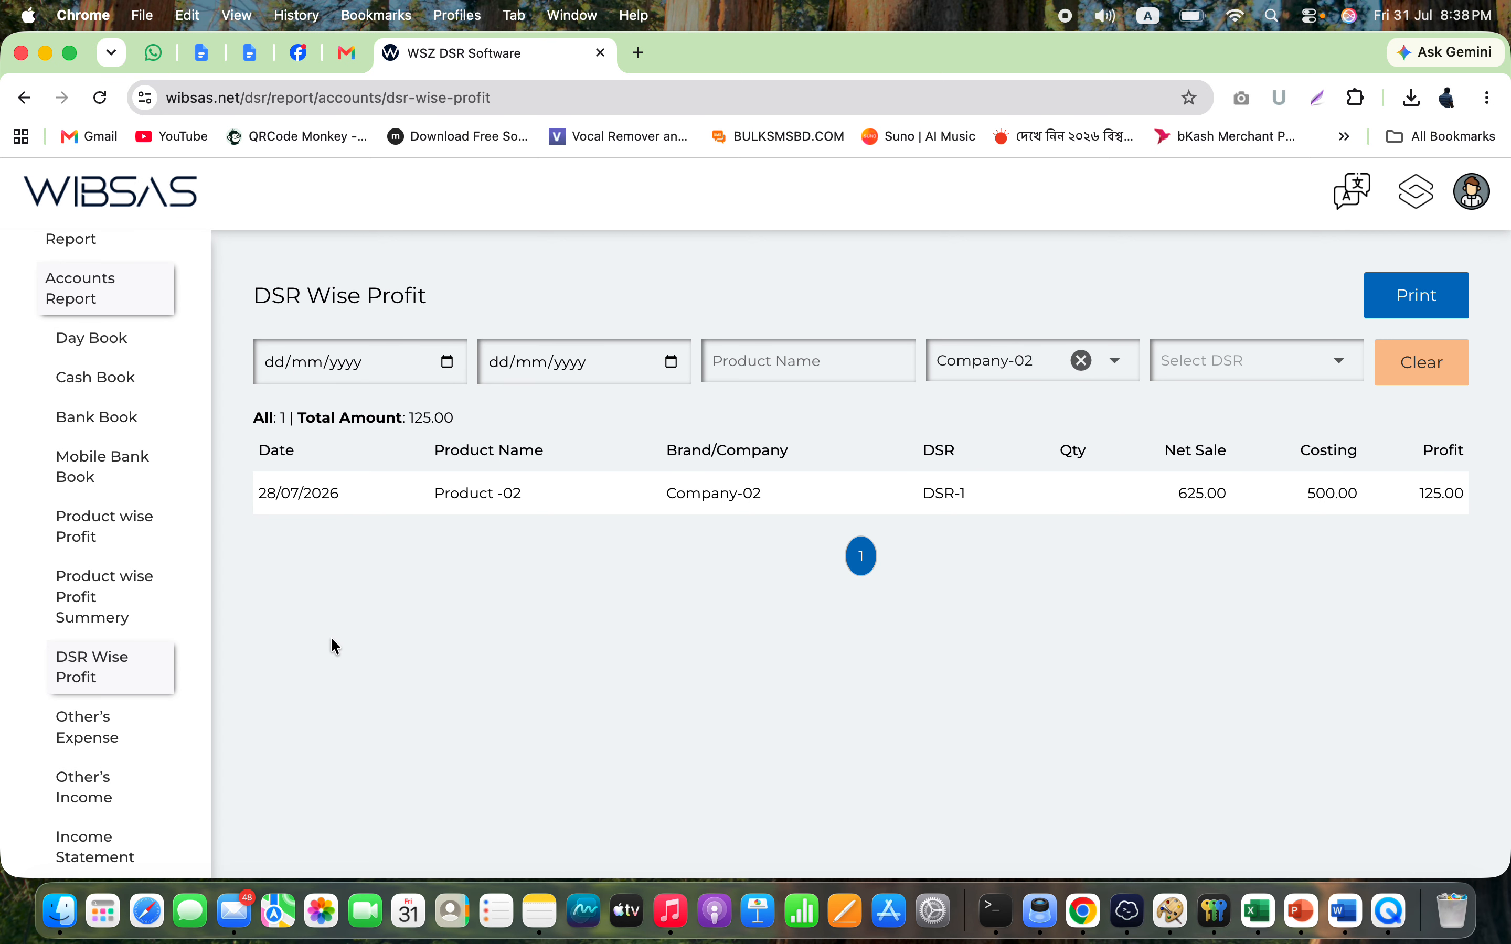
- Filter the product wise profit summary by the KEYA brand, check the profit of 125 GM Beauty soap Box 68 and remove the filter
click(118, 615)
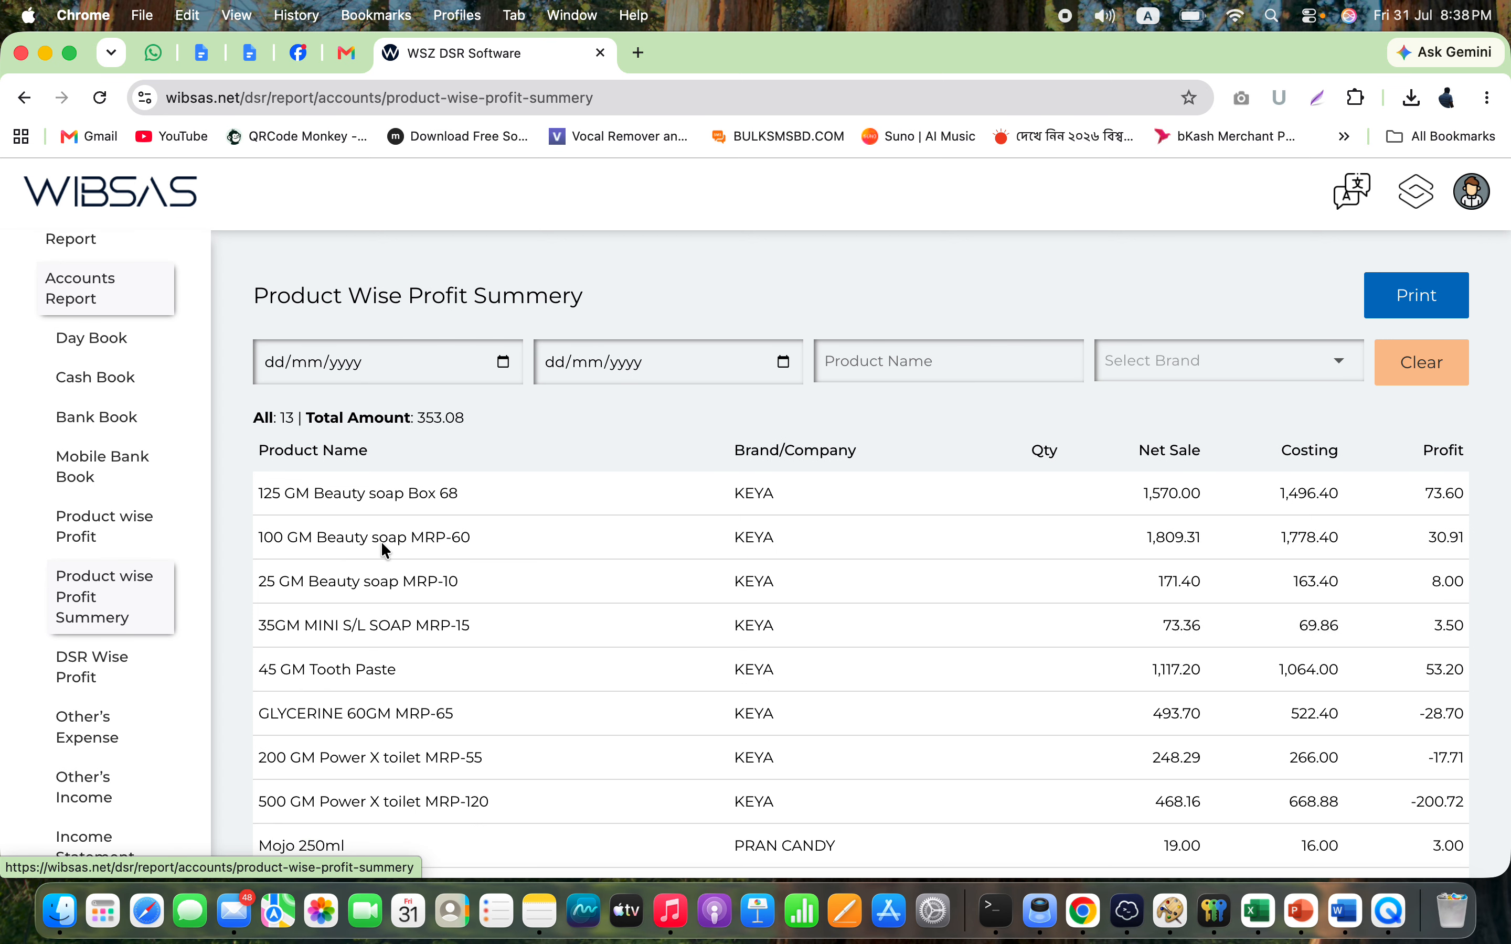
click(1226, 361)
click(1124, 686)
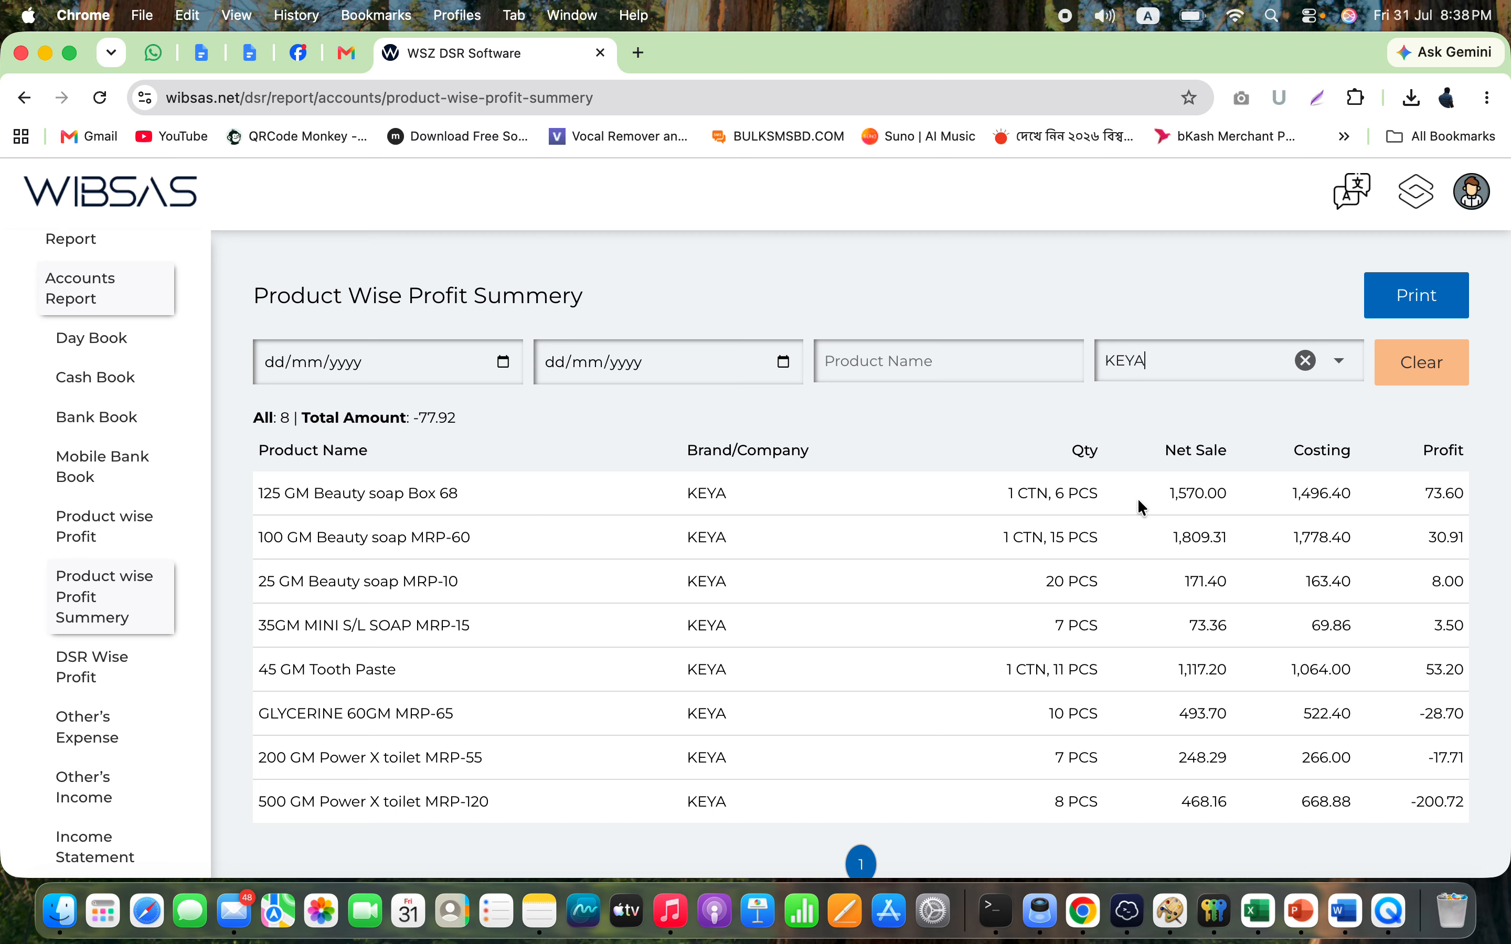
double_click(1438, 491)
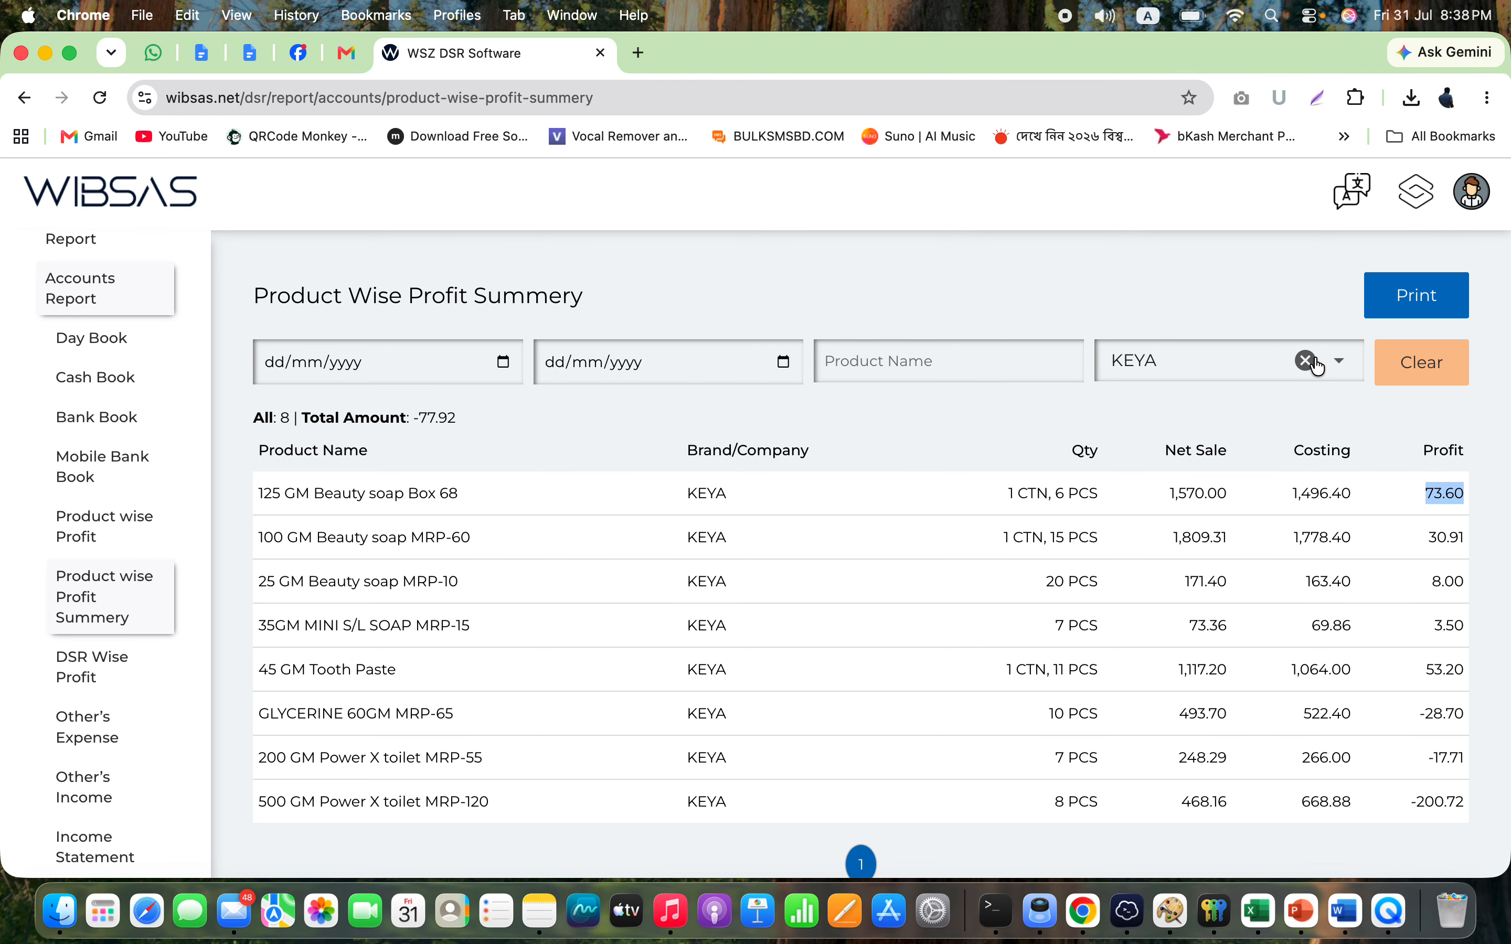
click(1307, 361)
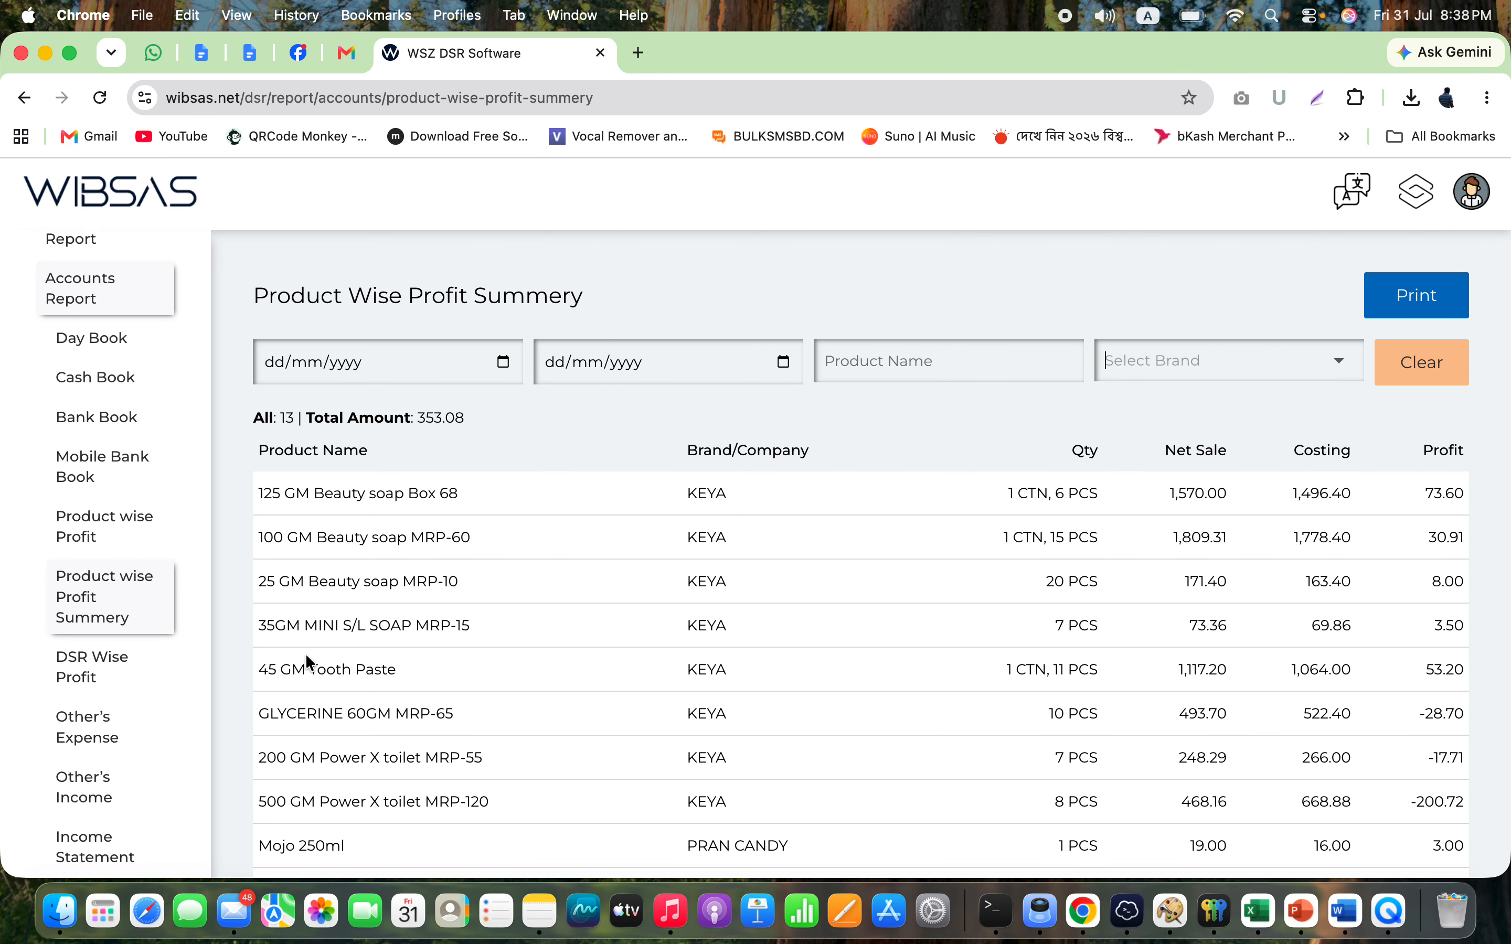
- View the Other's Expense and Other's Income reports
click(116, 750)
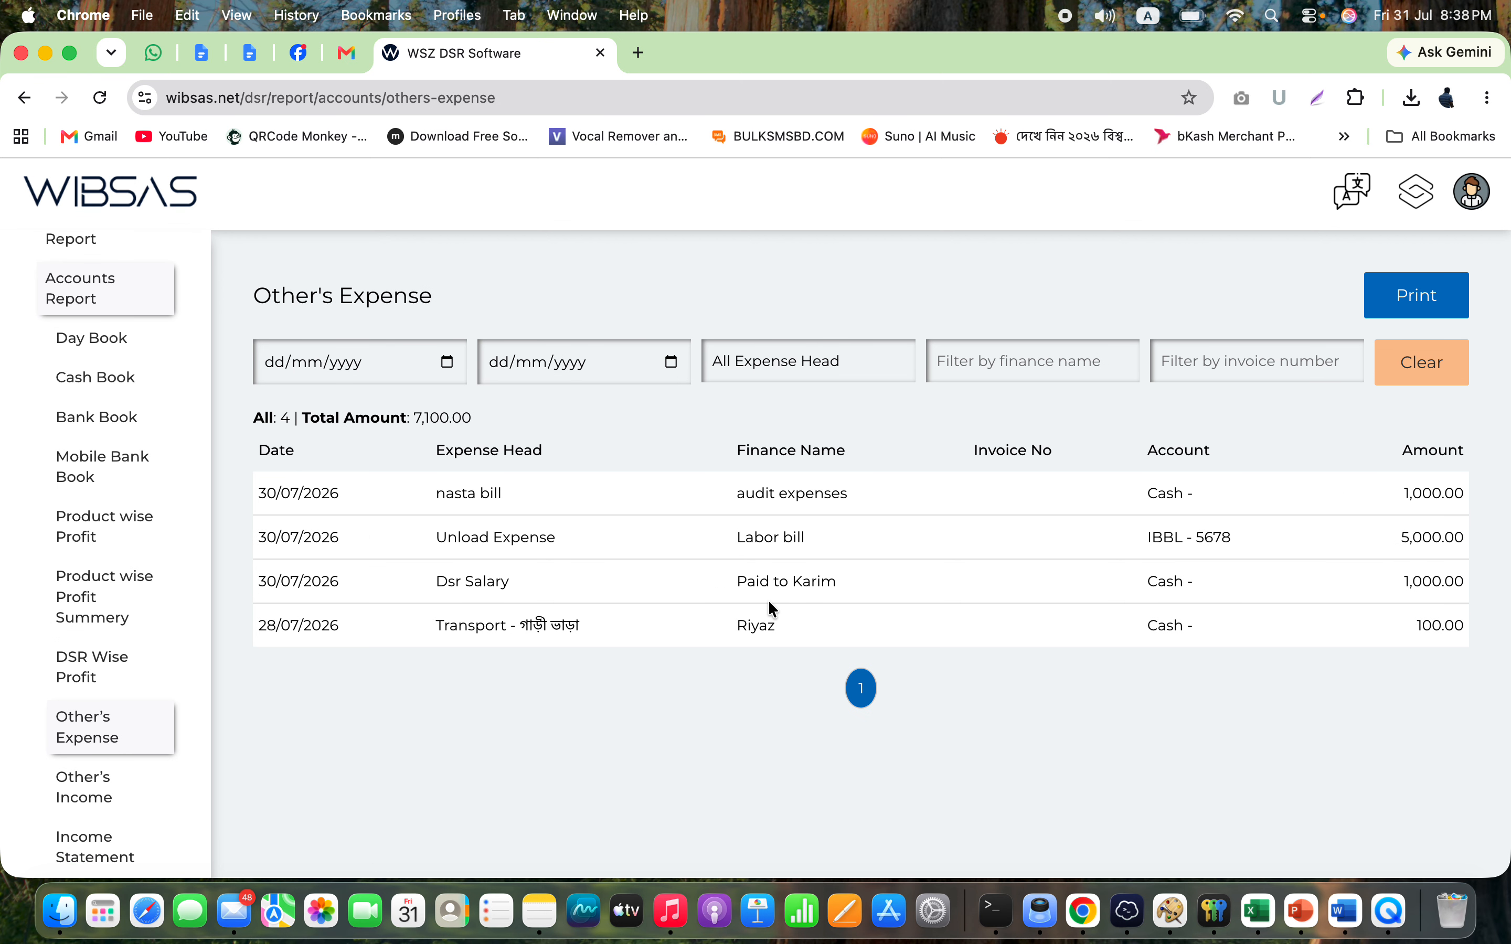
click(115, 801)
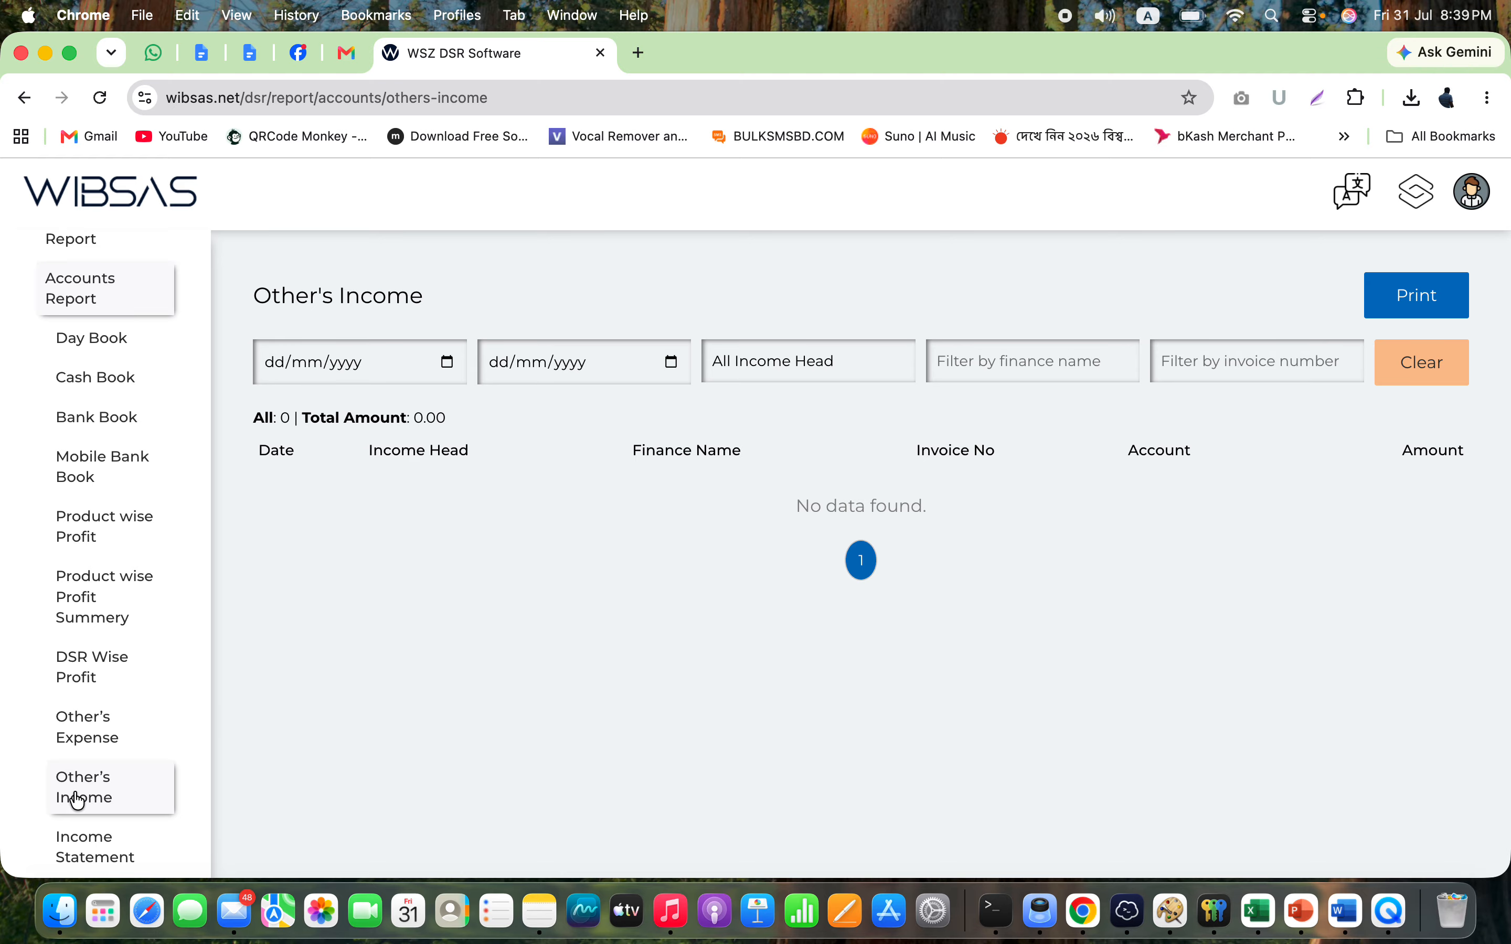
- Open the Income Statement and examine net sales, opening stock, total purchase, purchase return, net purchase and closing stock
click(103, 836)
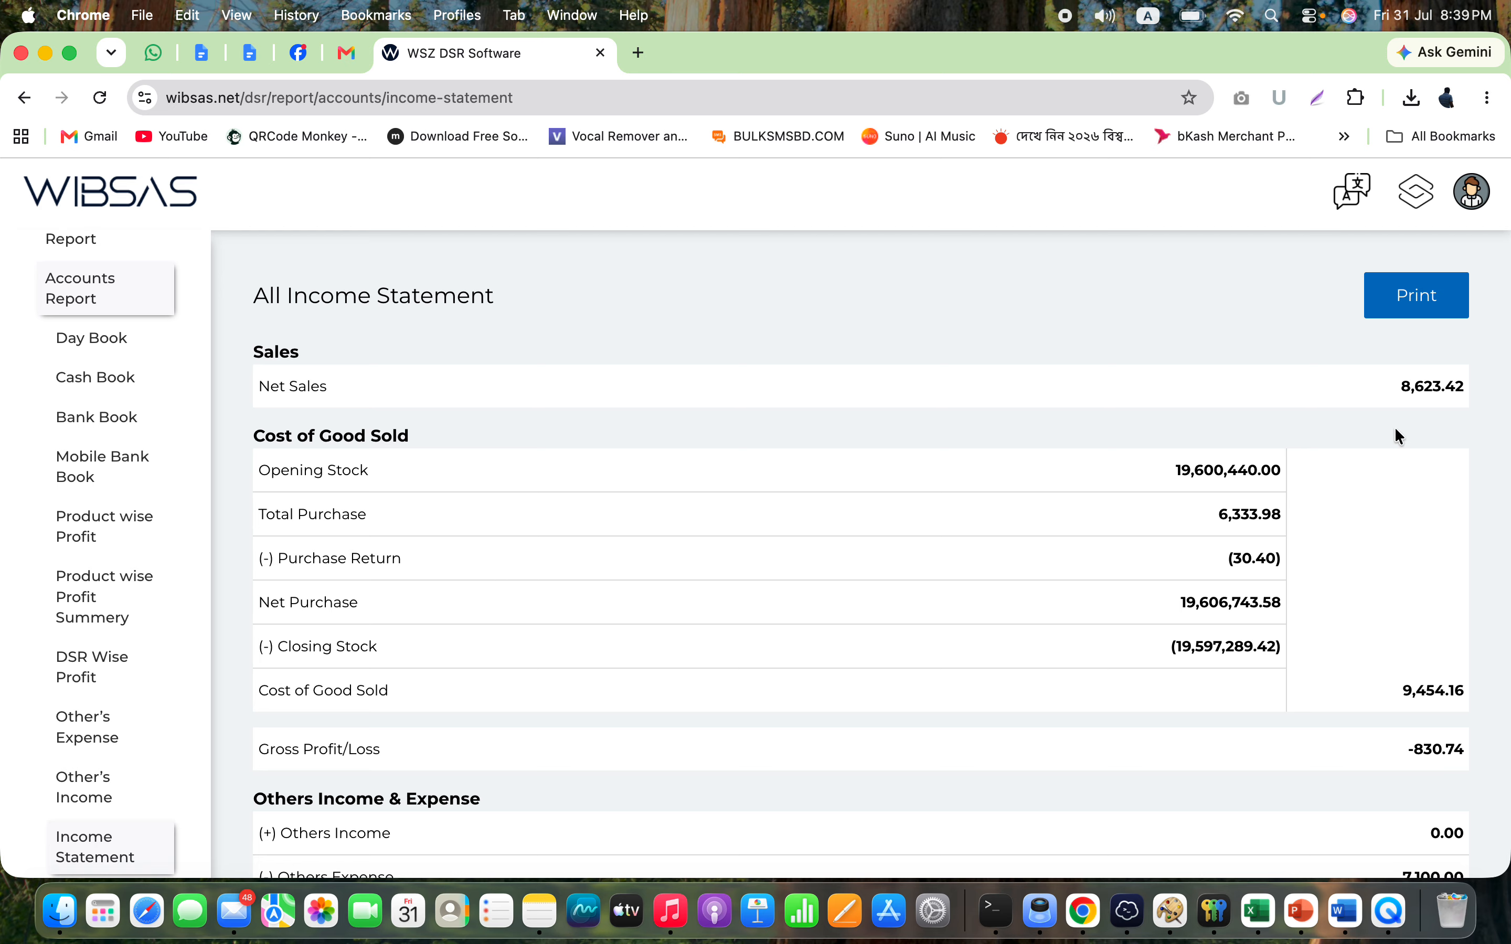
double_click(1422, 386)
double_click(1245, 473)
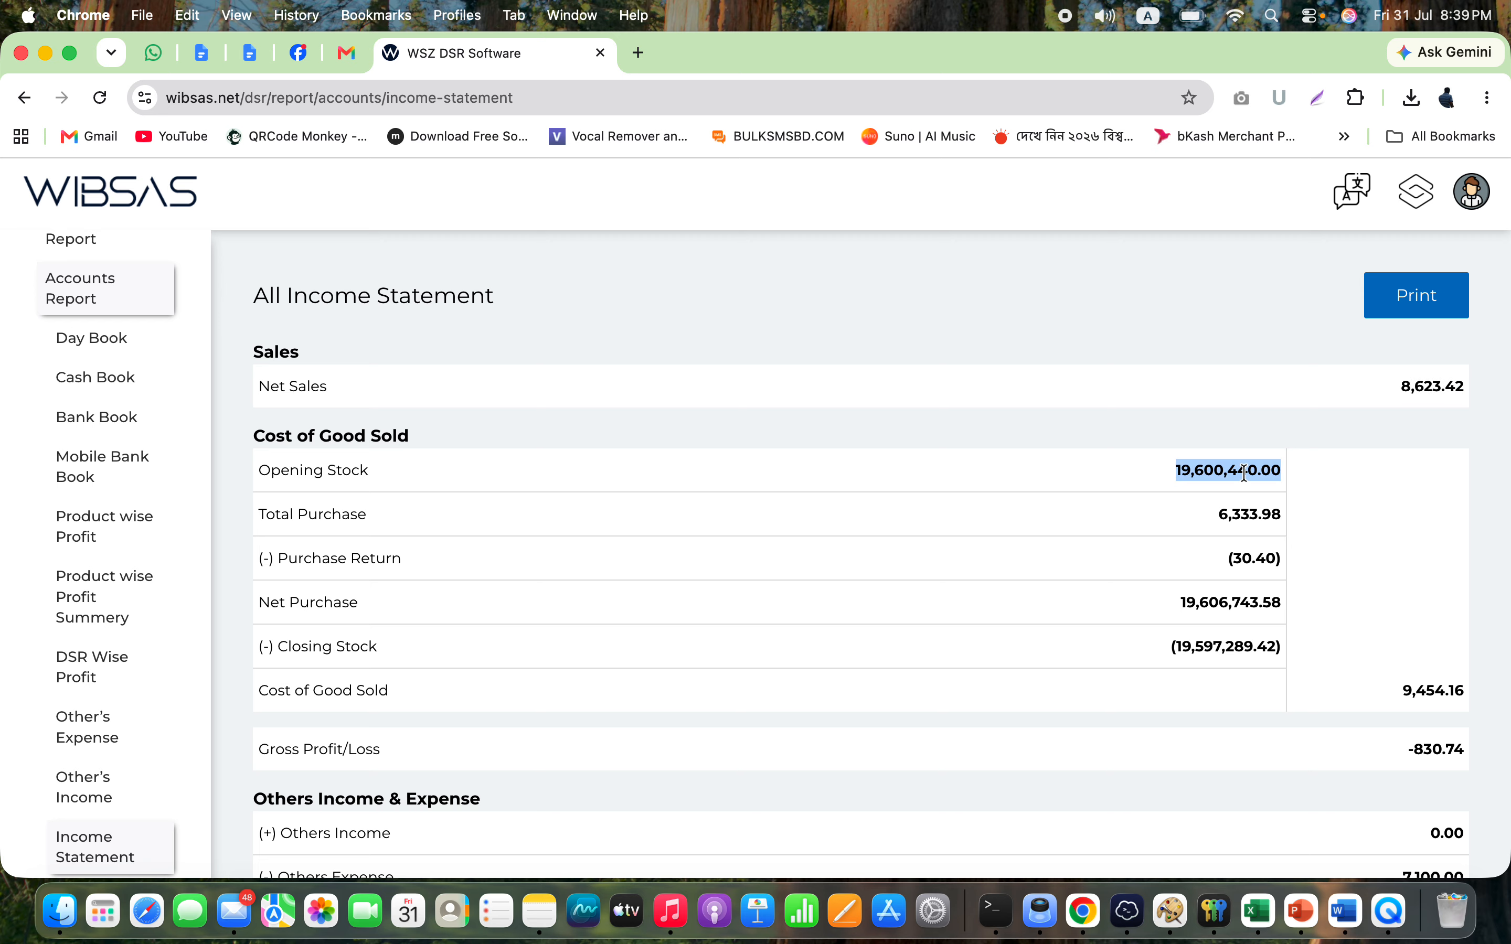
double_click(1239, 518)
click(1235, 564)
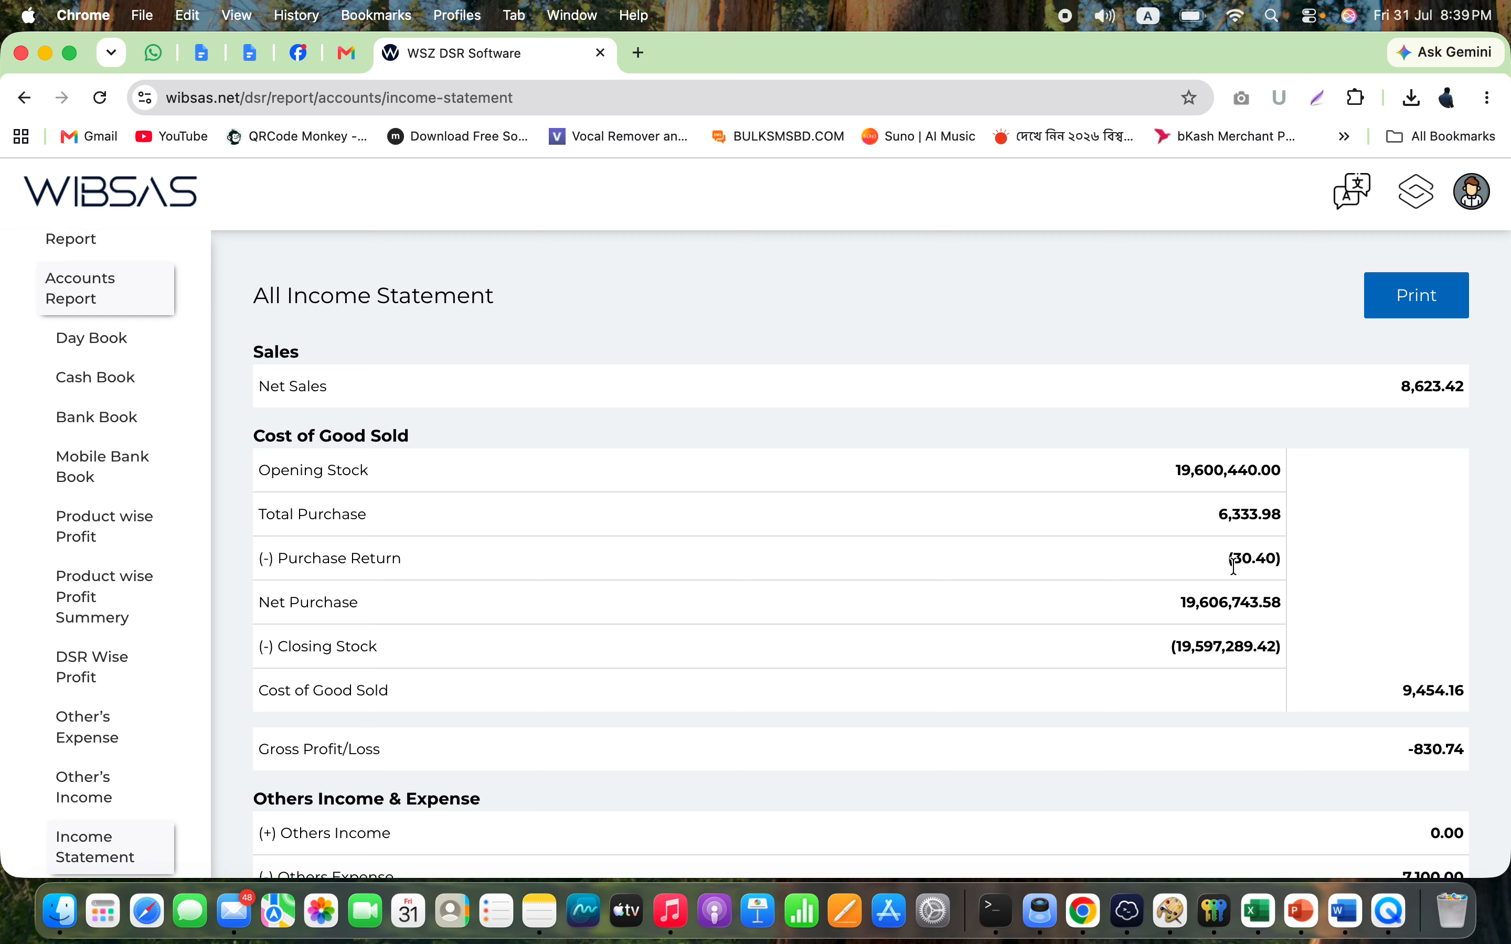
triple_click(1235, 565)
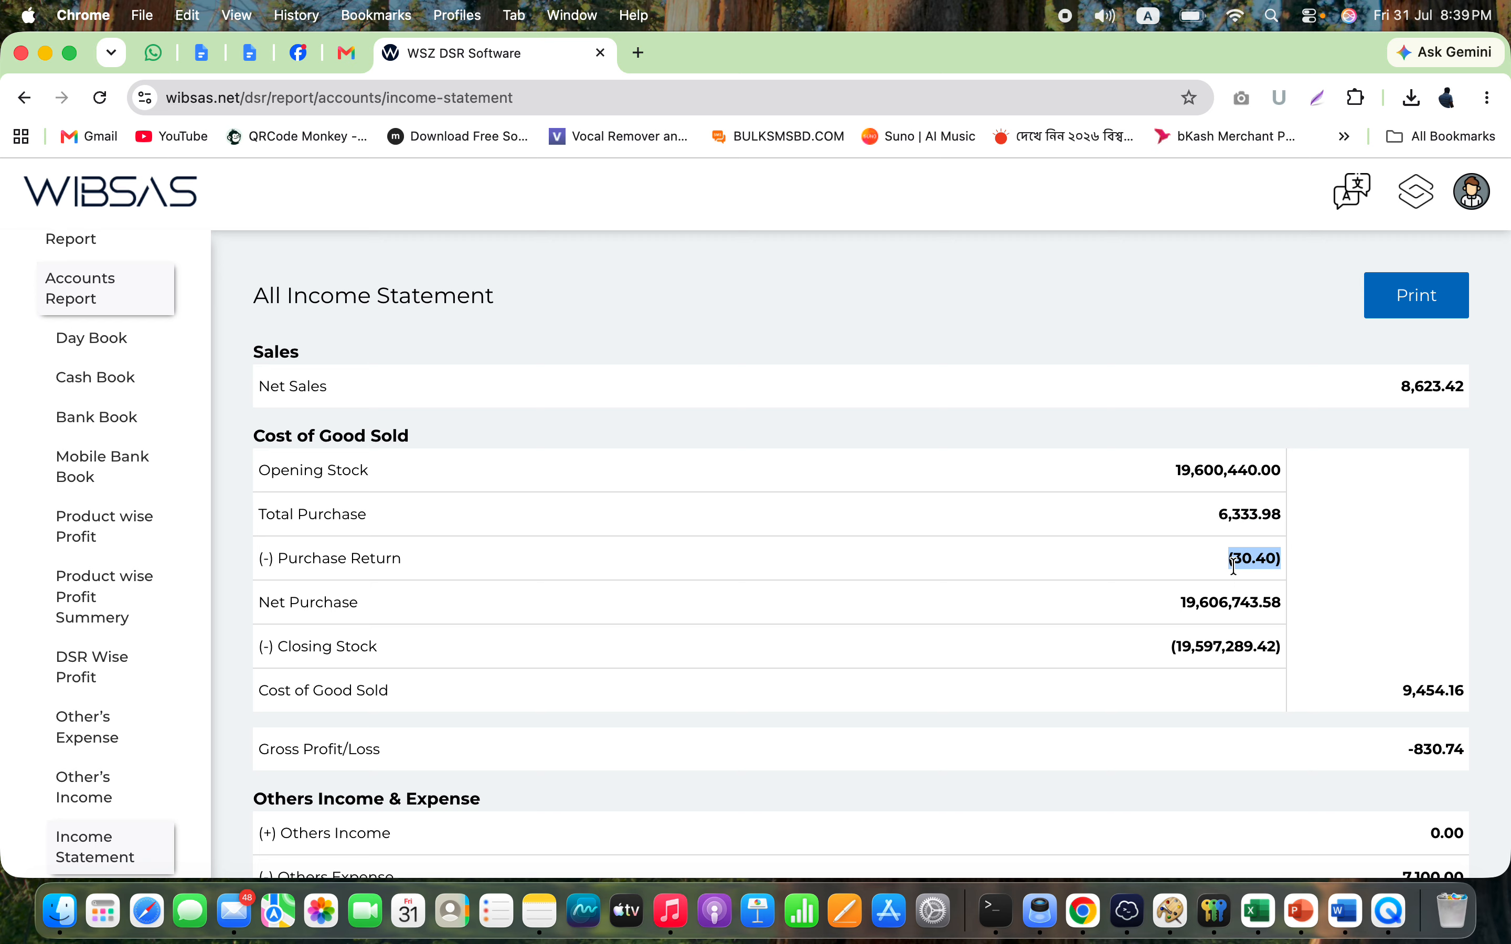
double_click(1230, 615)
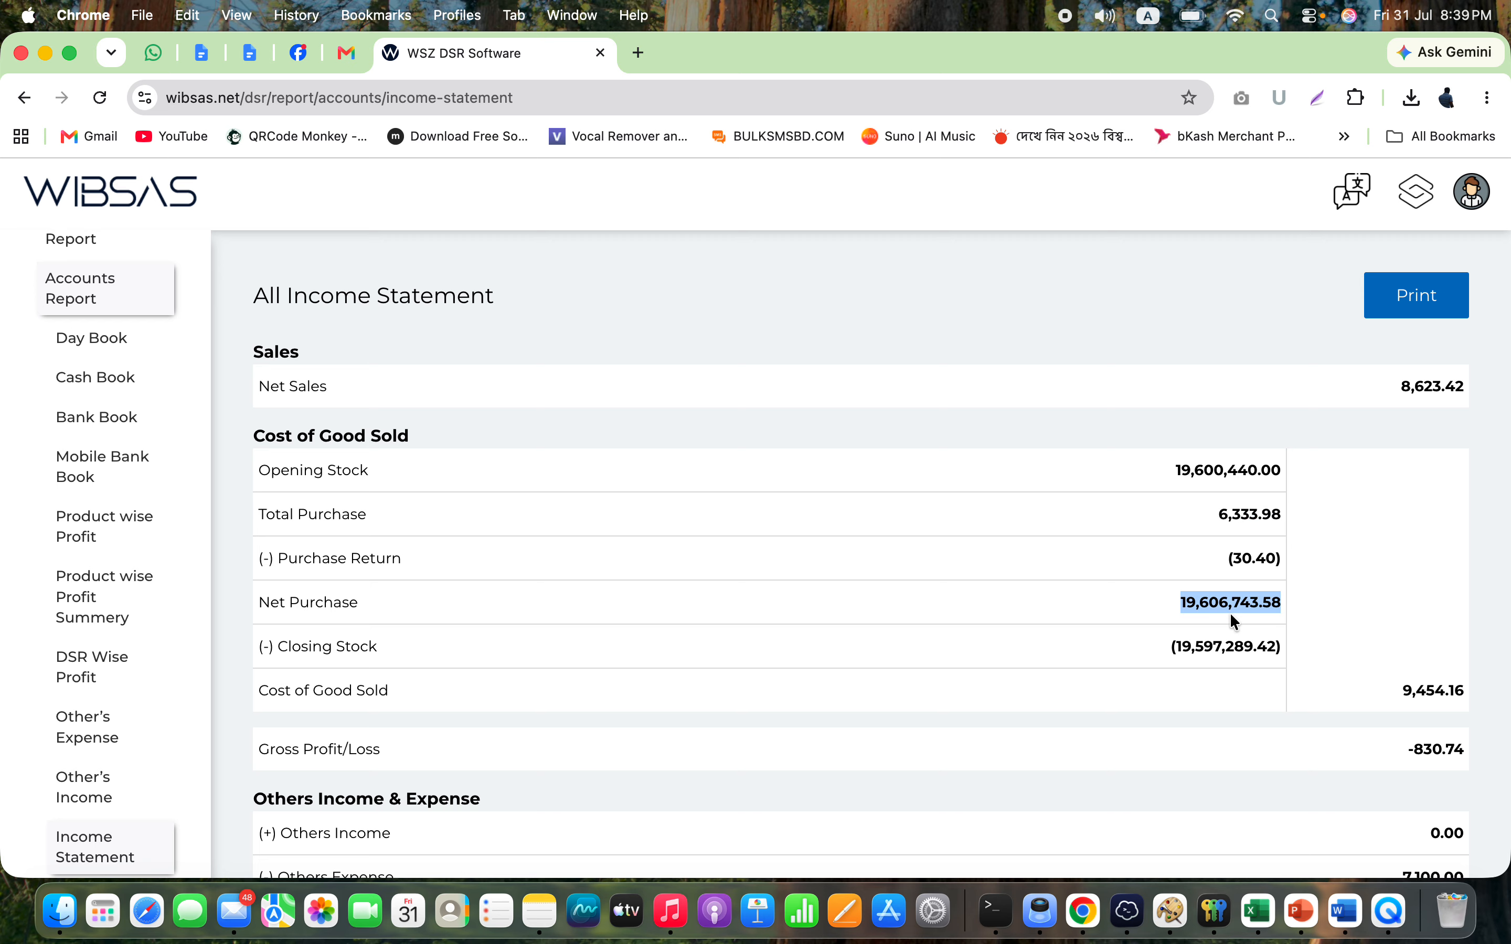
triple_click(1209, 656)
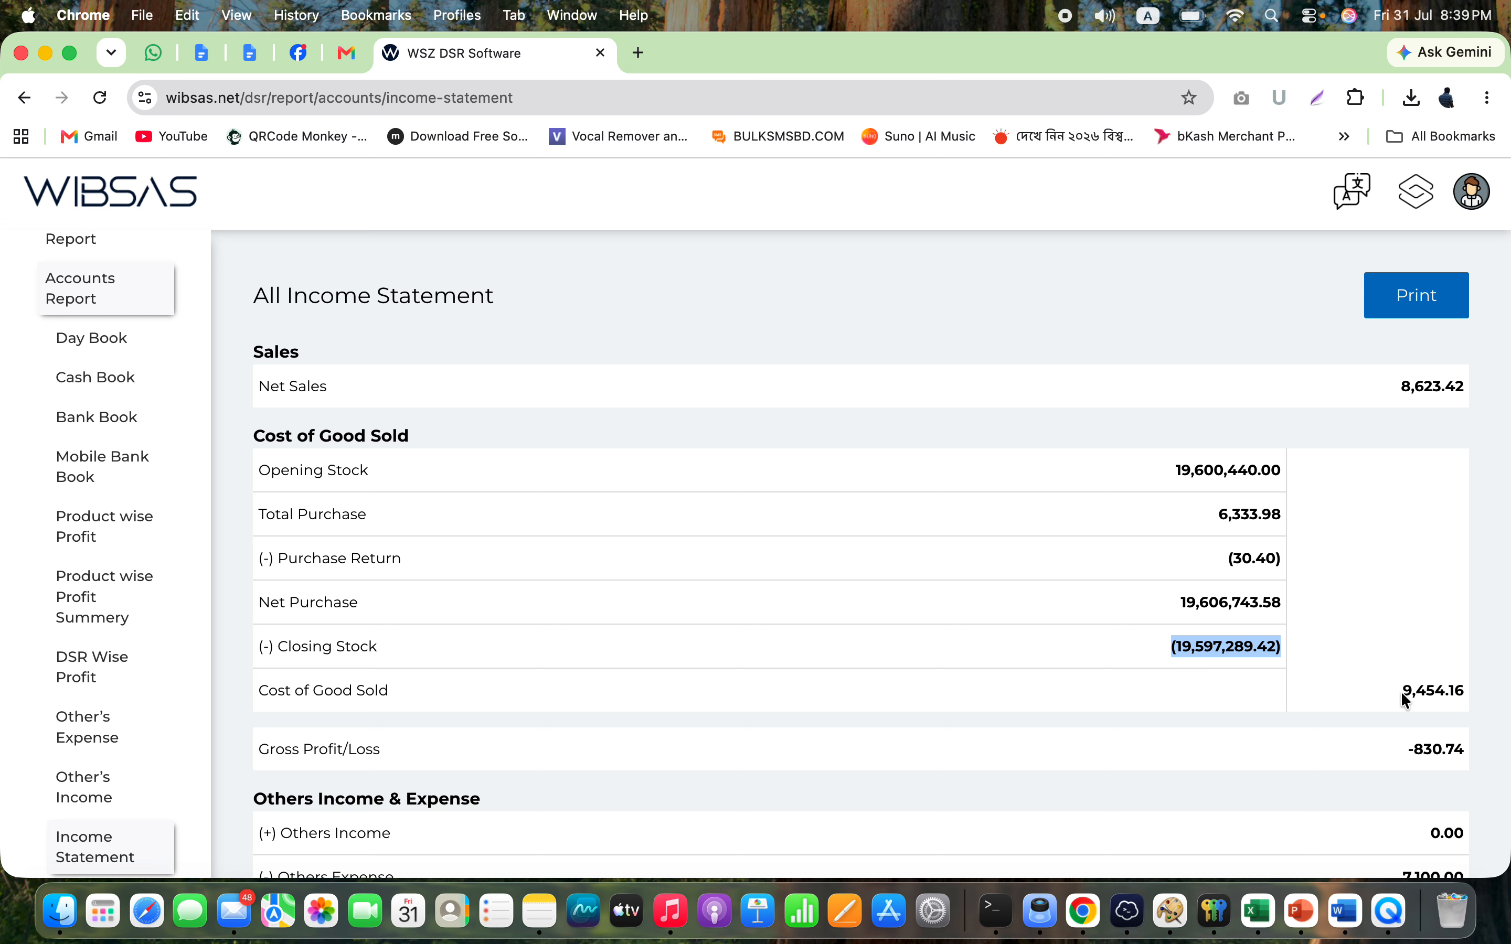
- Check the cost of good sold, the gross profit/loss and the others income and expense section of the Income Statement
double_click(1436, 692)
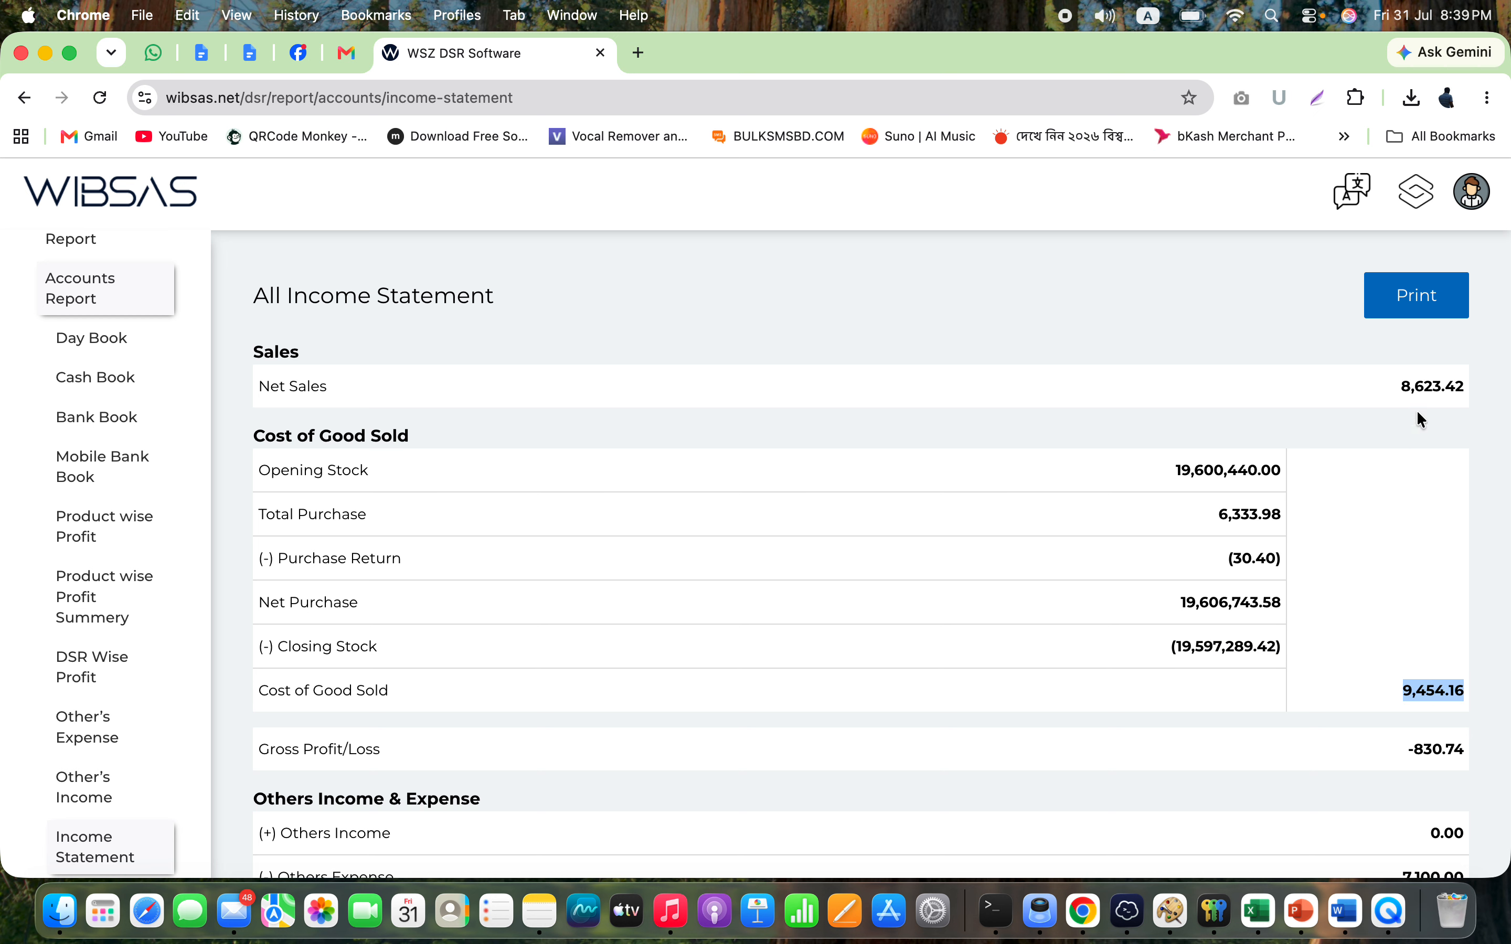
double_click(1437, 750)
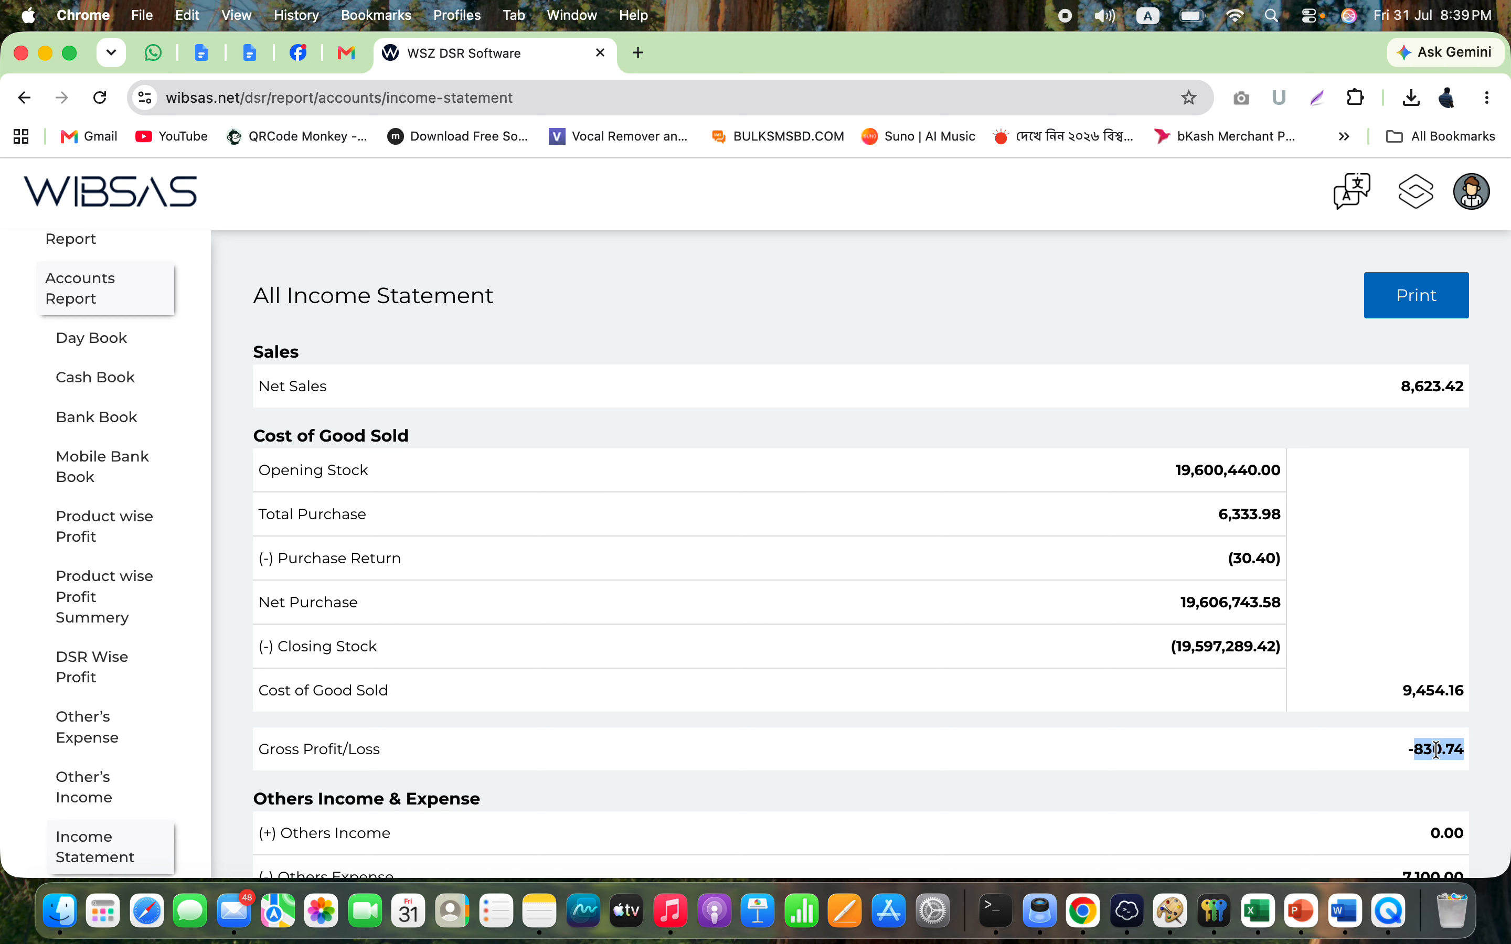
double_click(1405, 755)
double_click(1436, 750)
scroll(1417, 756, down, 5)
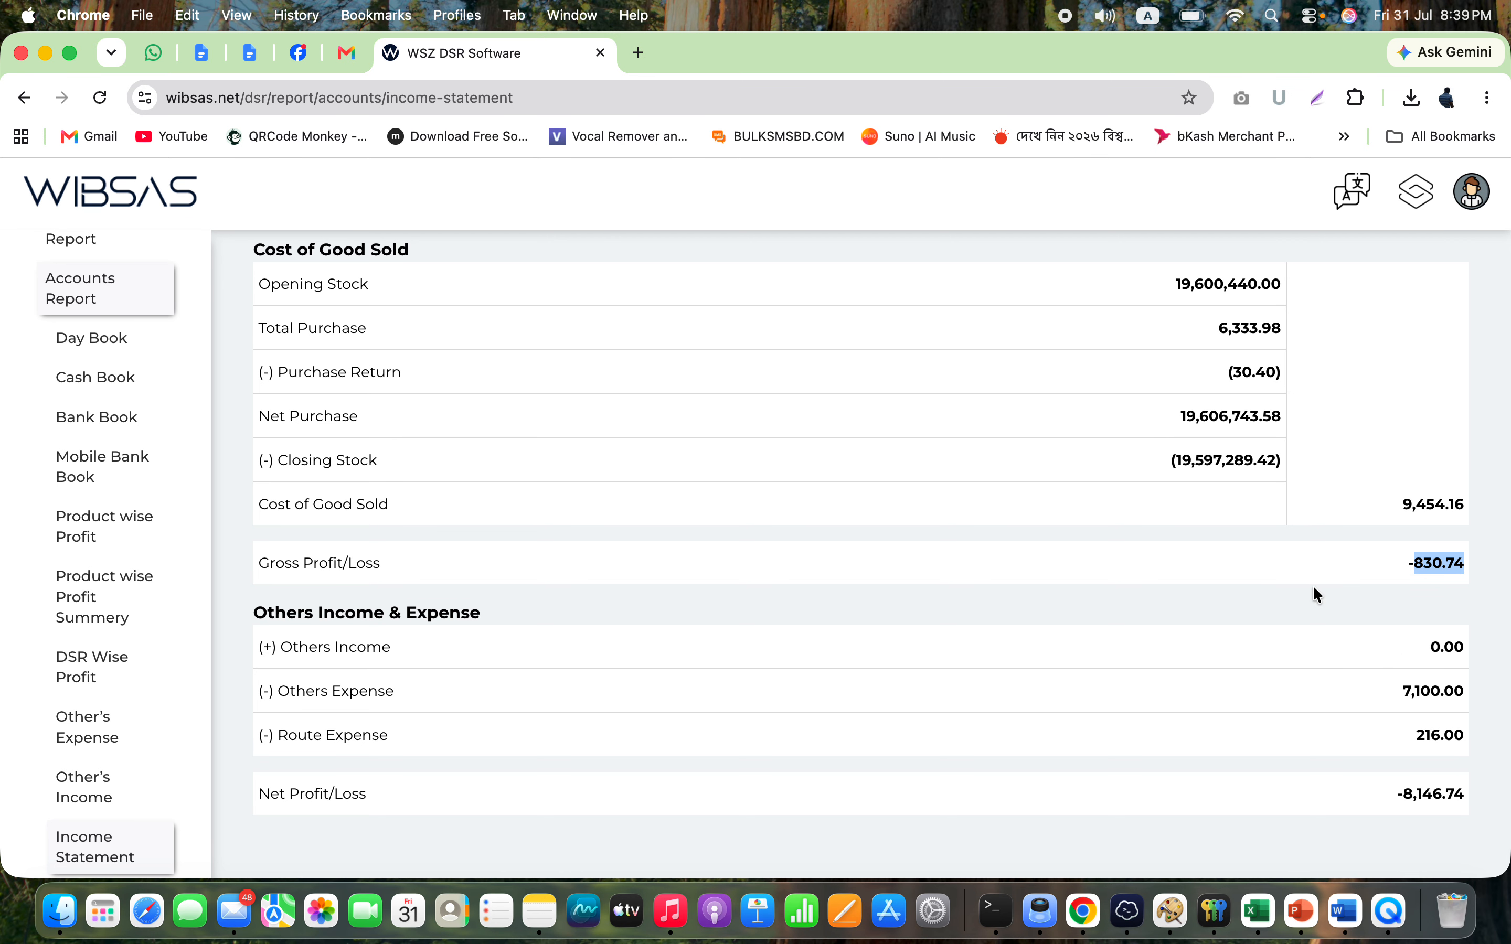
- Compare the P&L Sold Product report with the Income Statement, ending on the P&L Sold Product report
scroll(92, 774, down, 3)
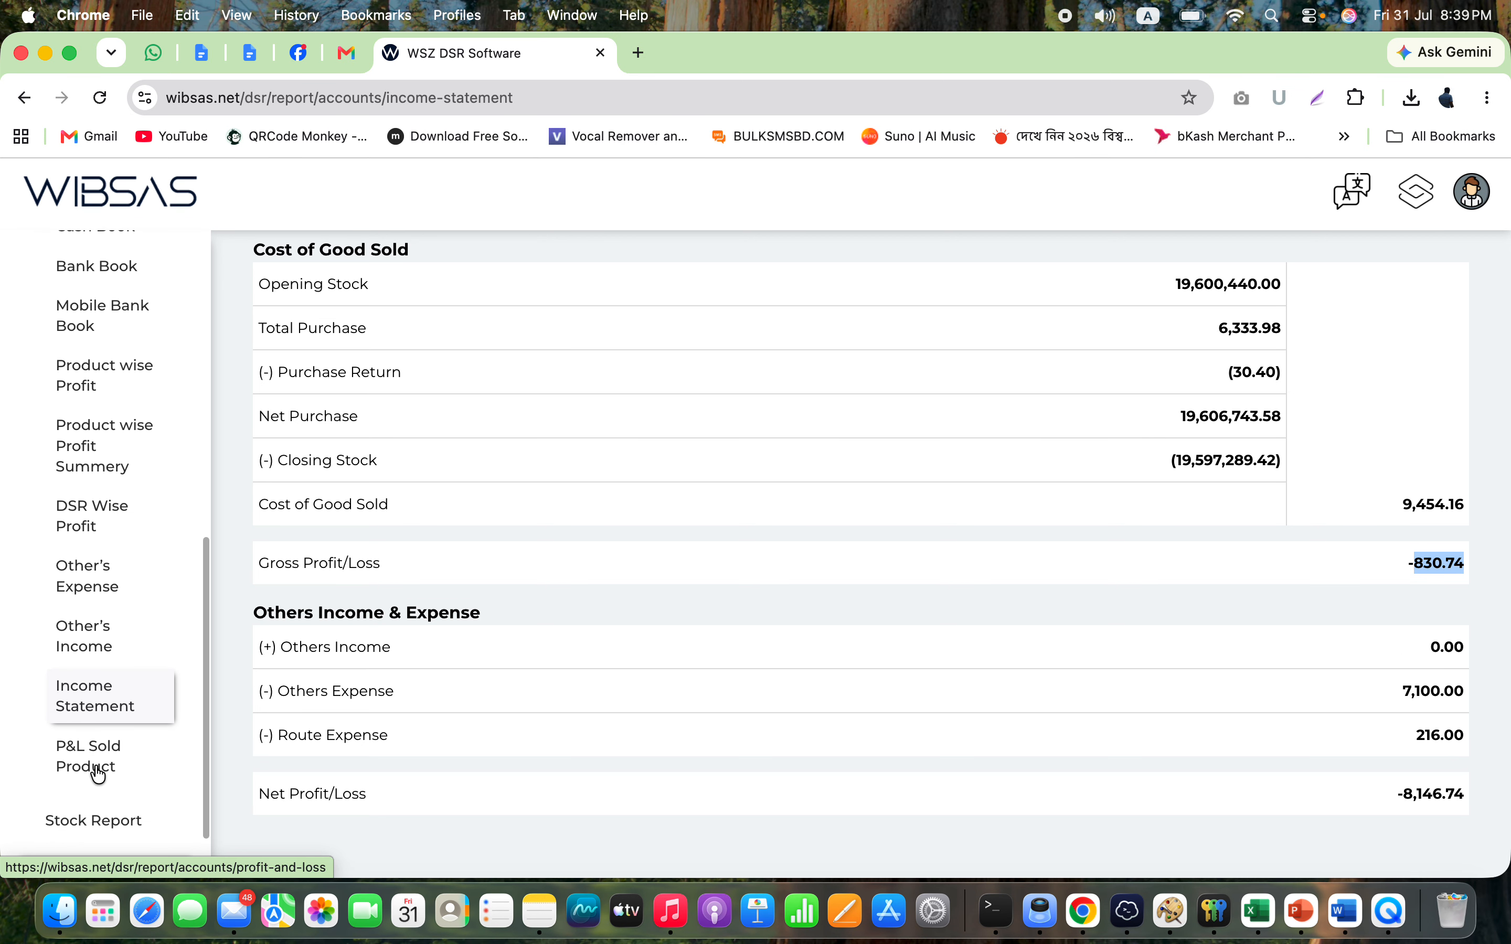
click(110, 759)
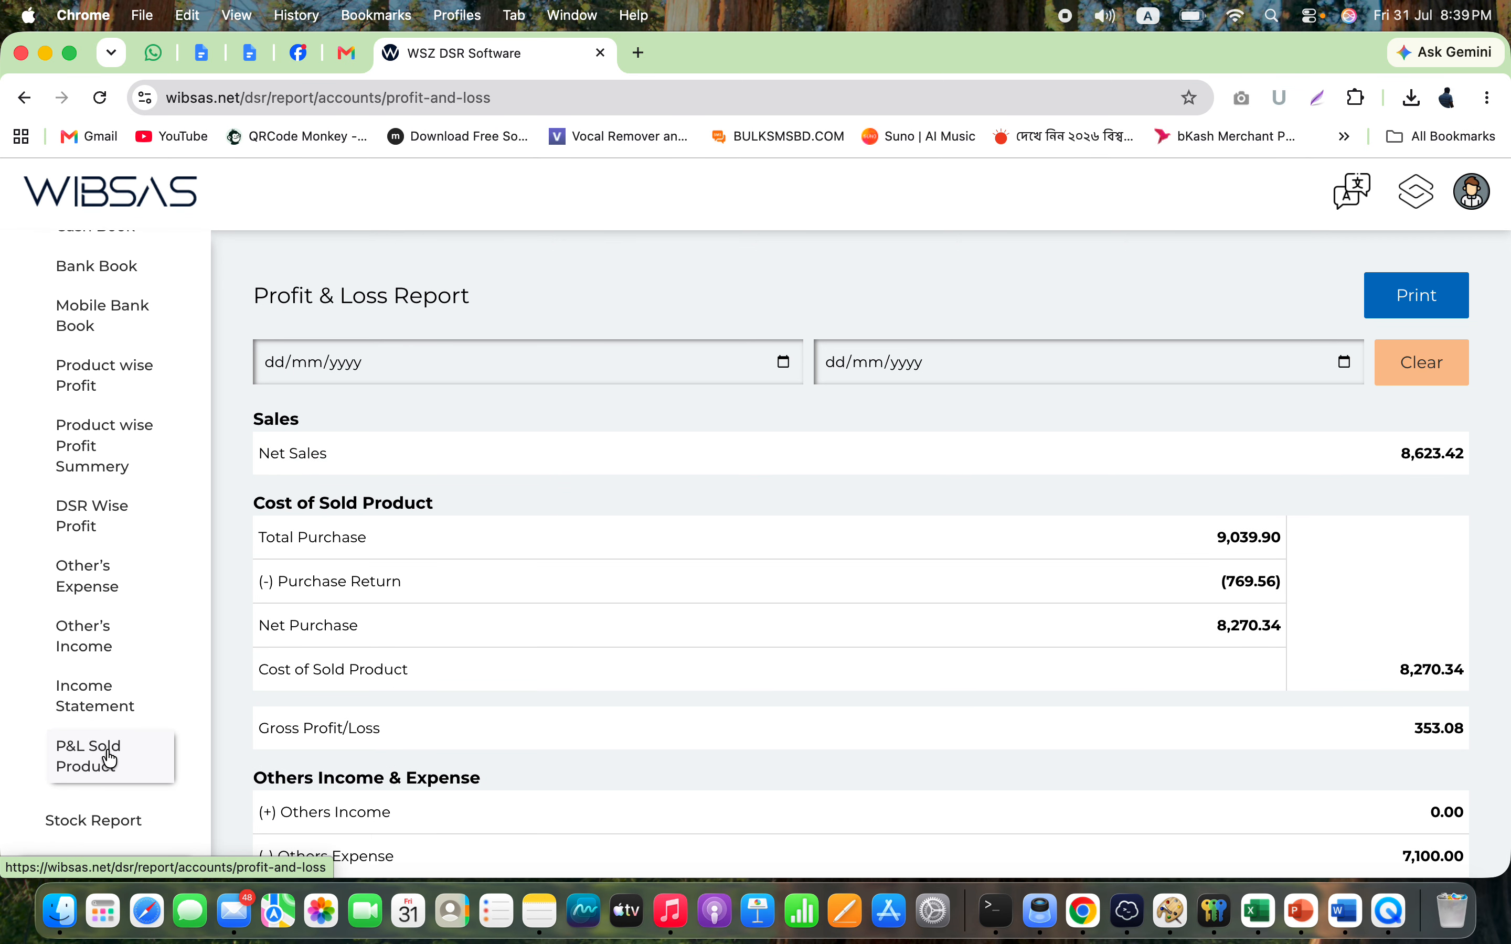
click(125, 703)
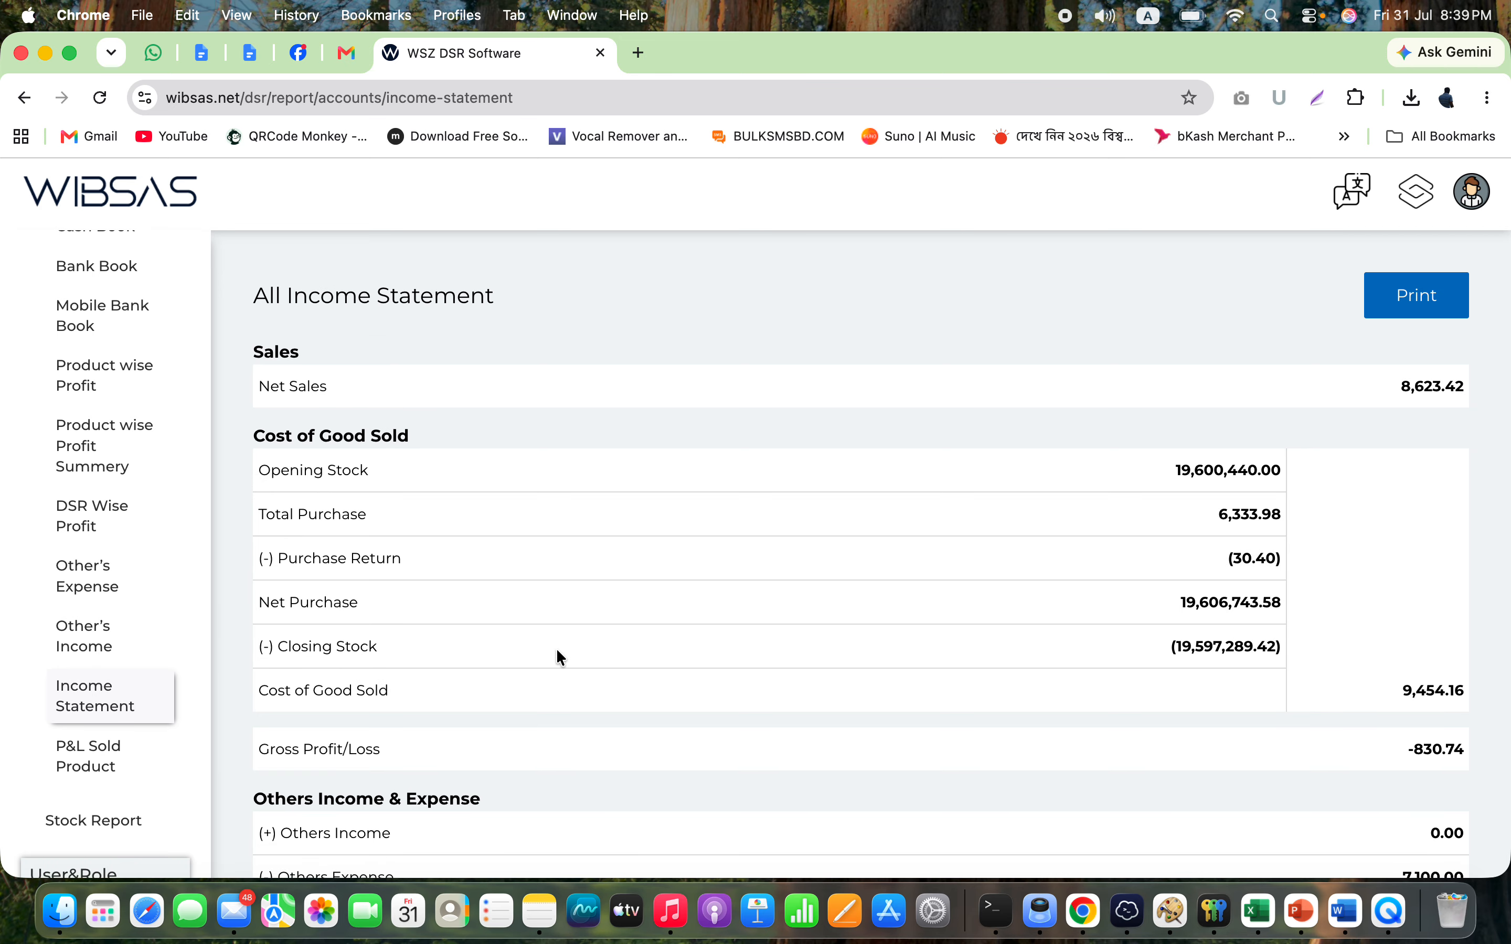
click(94, 772)
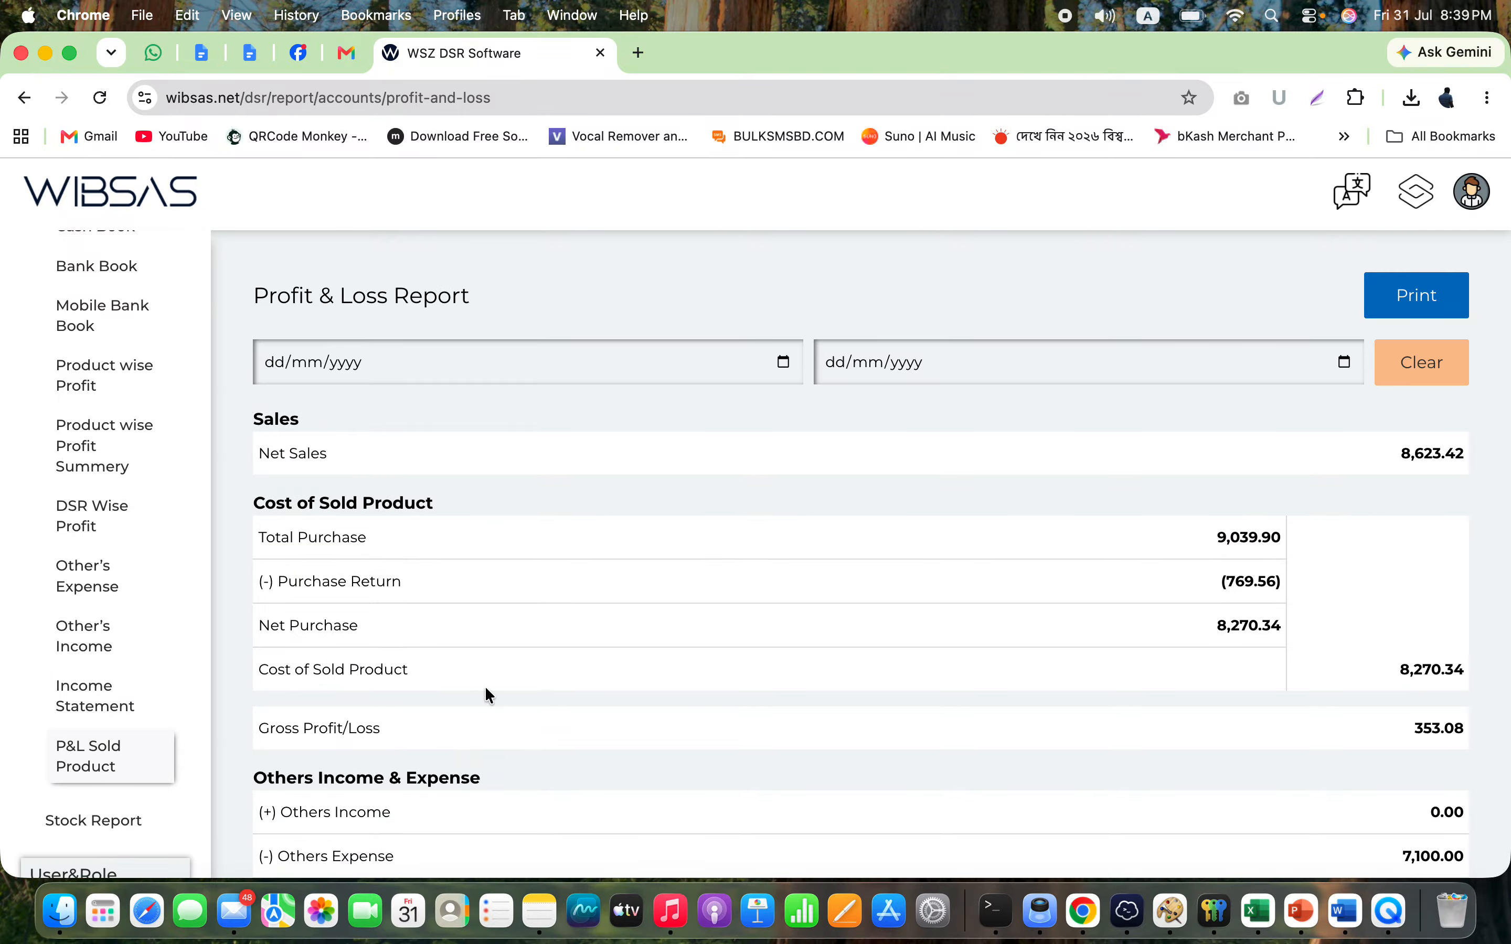
- Examine net sales, total purchase, purchase return, net purchase, cost of sold product and gross profit/loss in the Profit & Loss Report
double_click(1424, 462)
double_click(1436, 449)
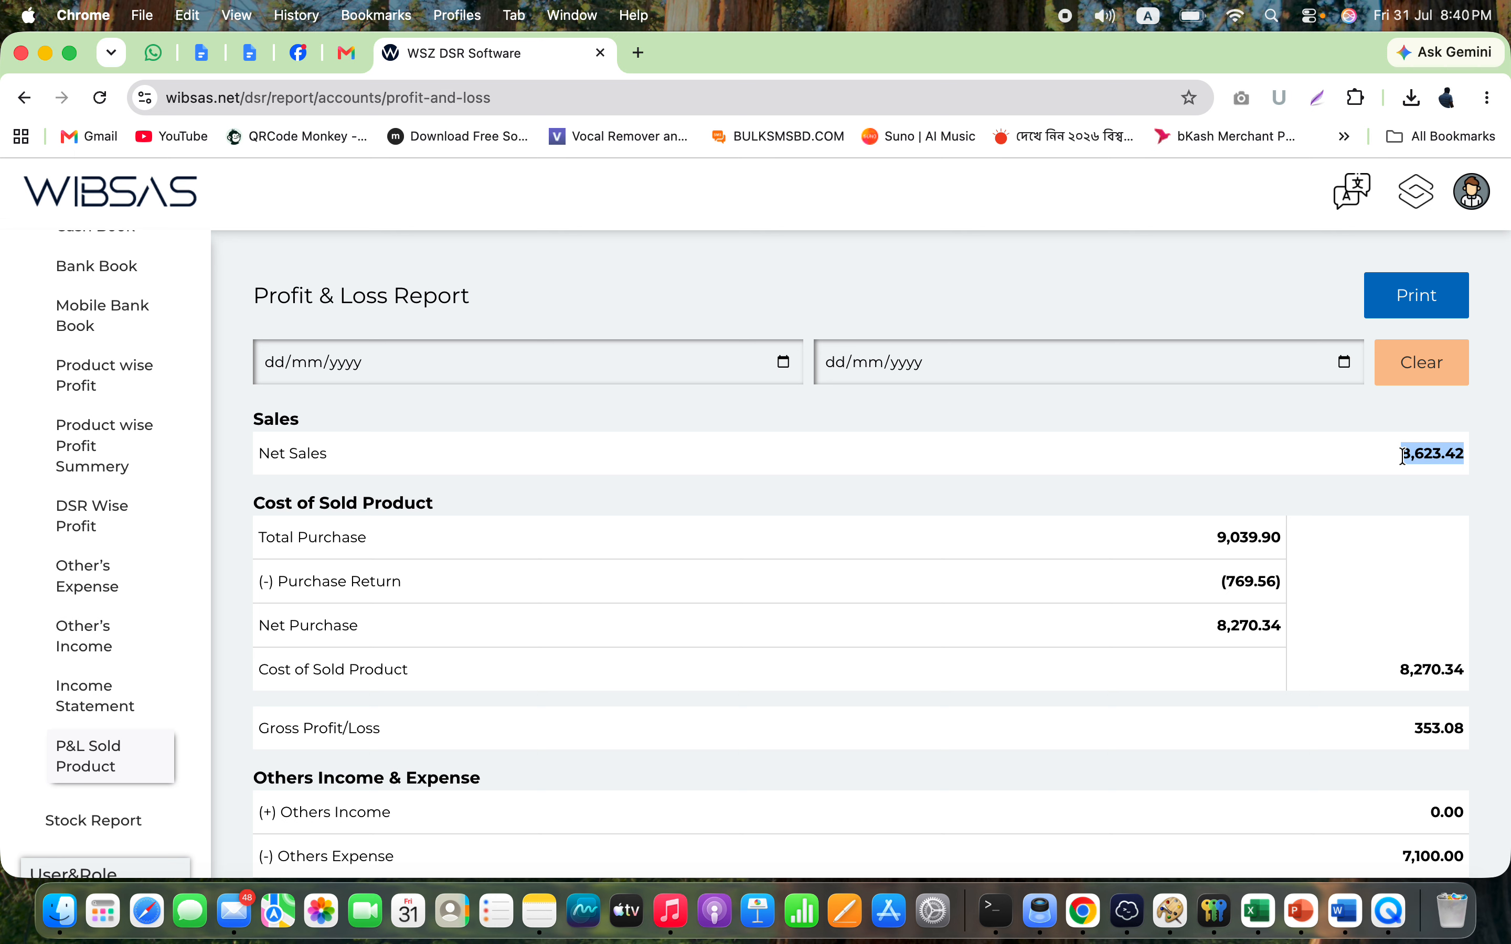
double_click(1435, 450)
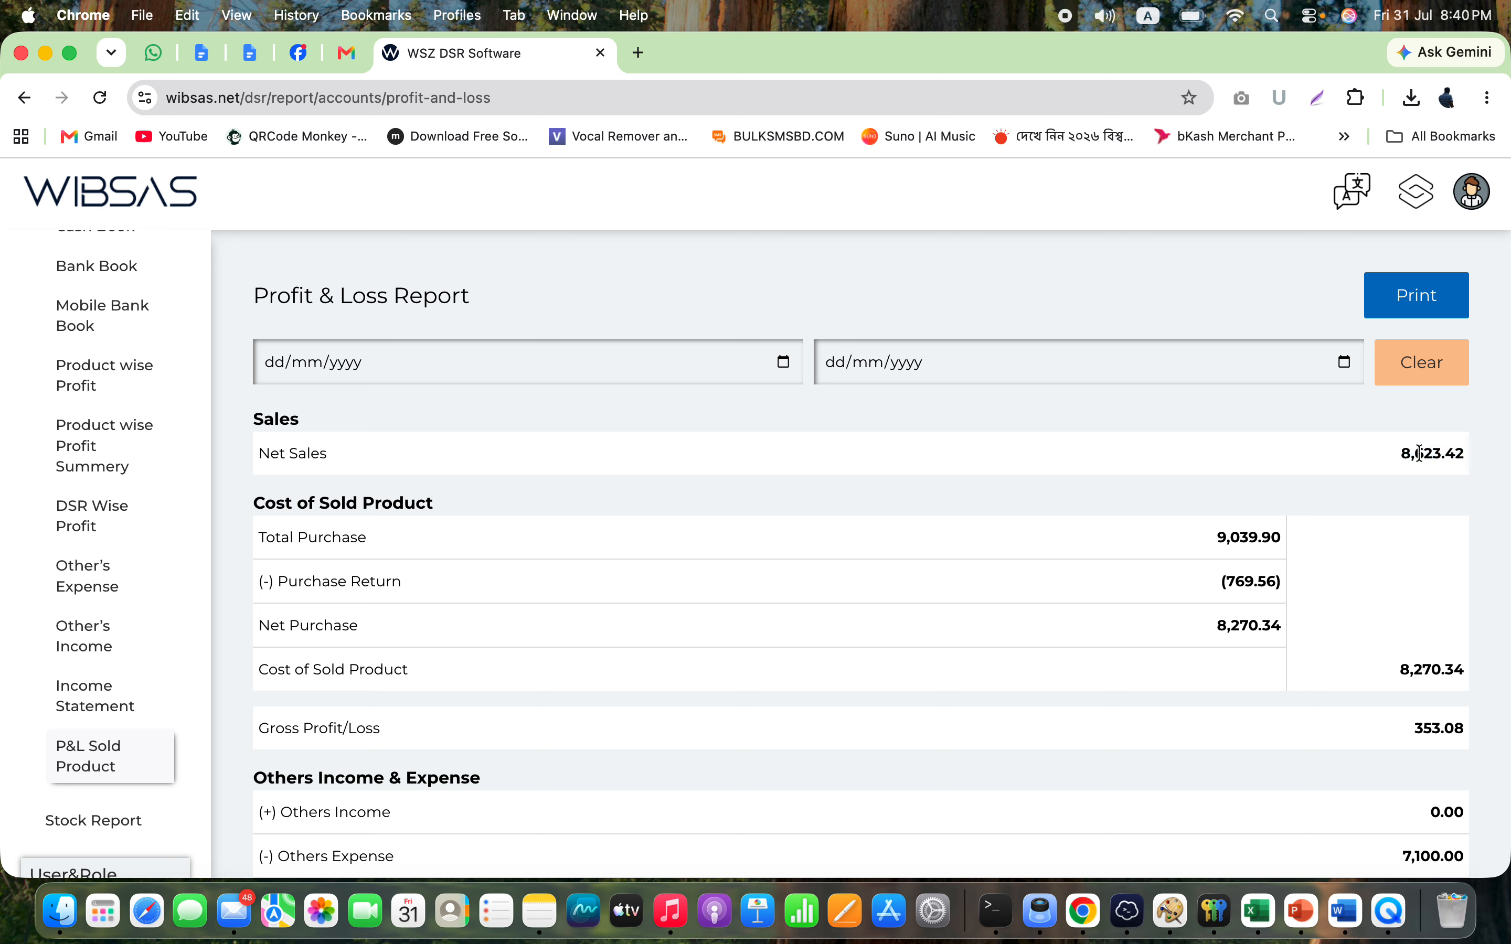
double_click(1421, 453)
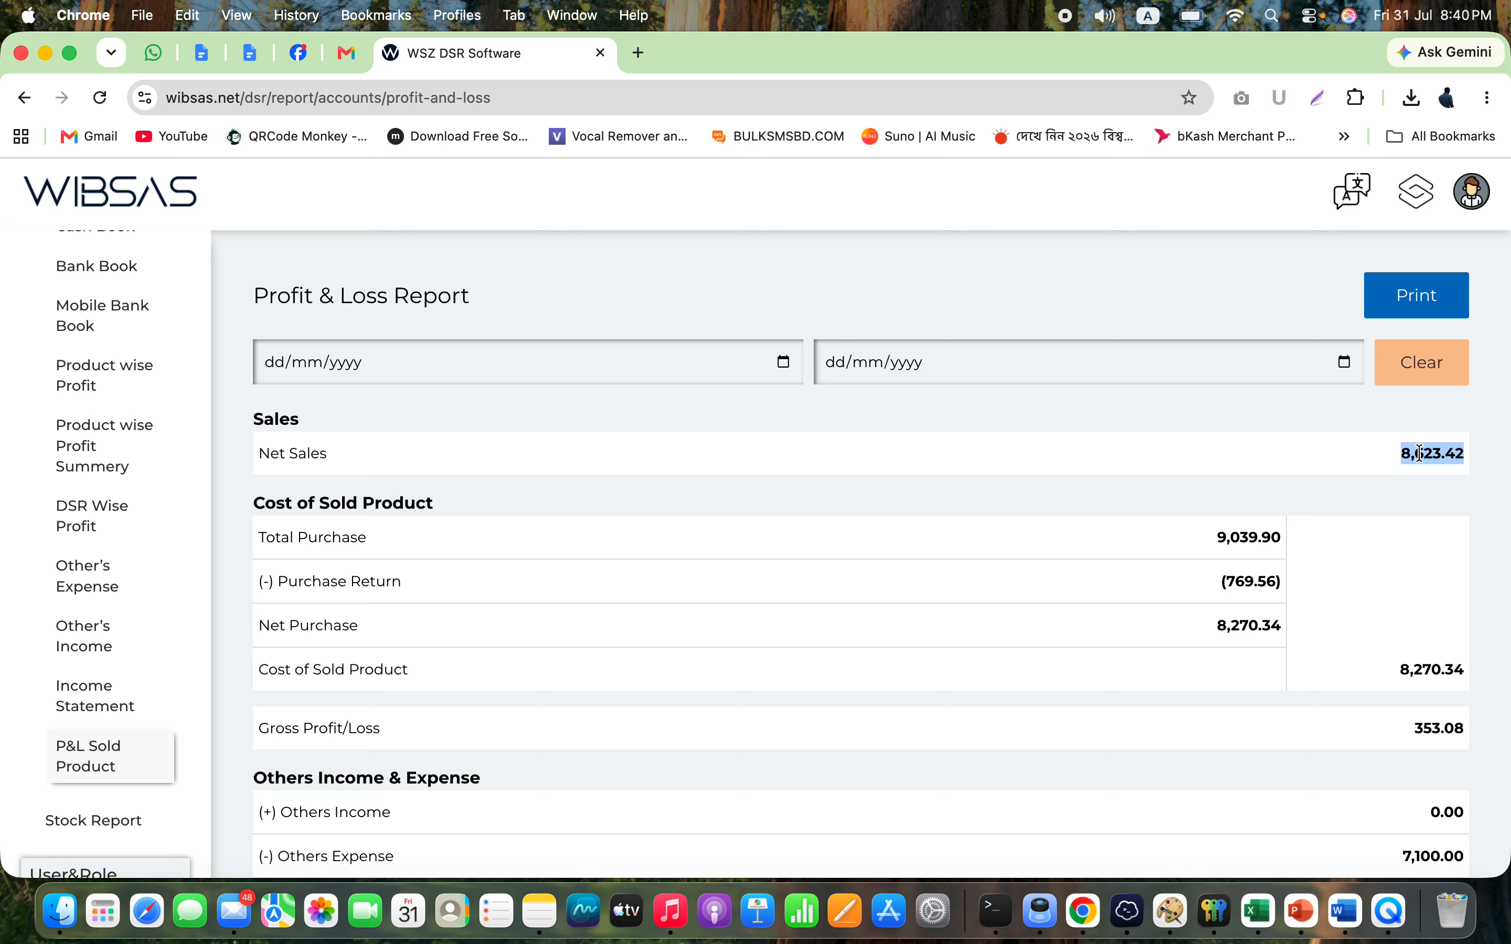
double_click(1241, 538)
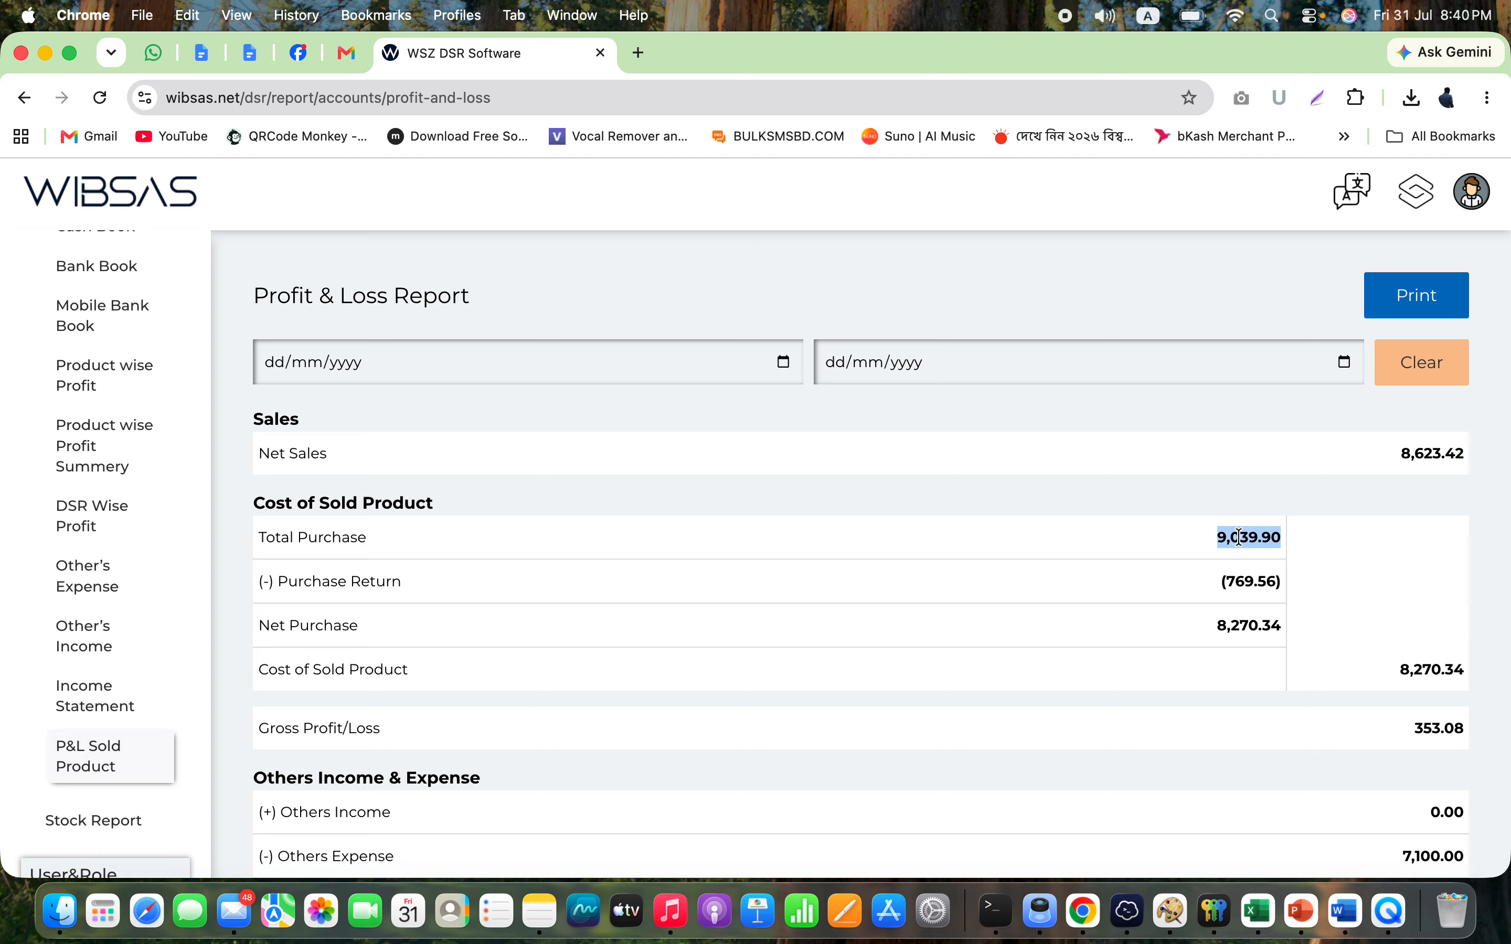
double_click(1259, 582)
double_click(1251, 633)
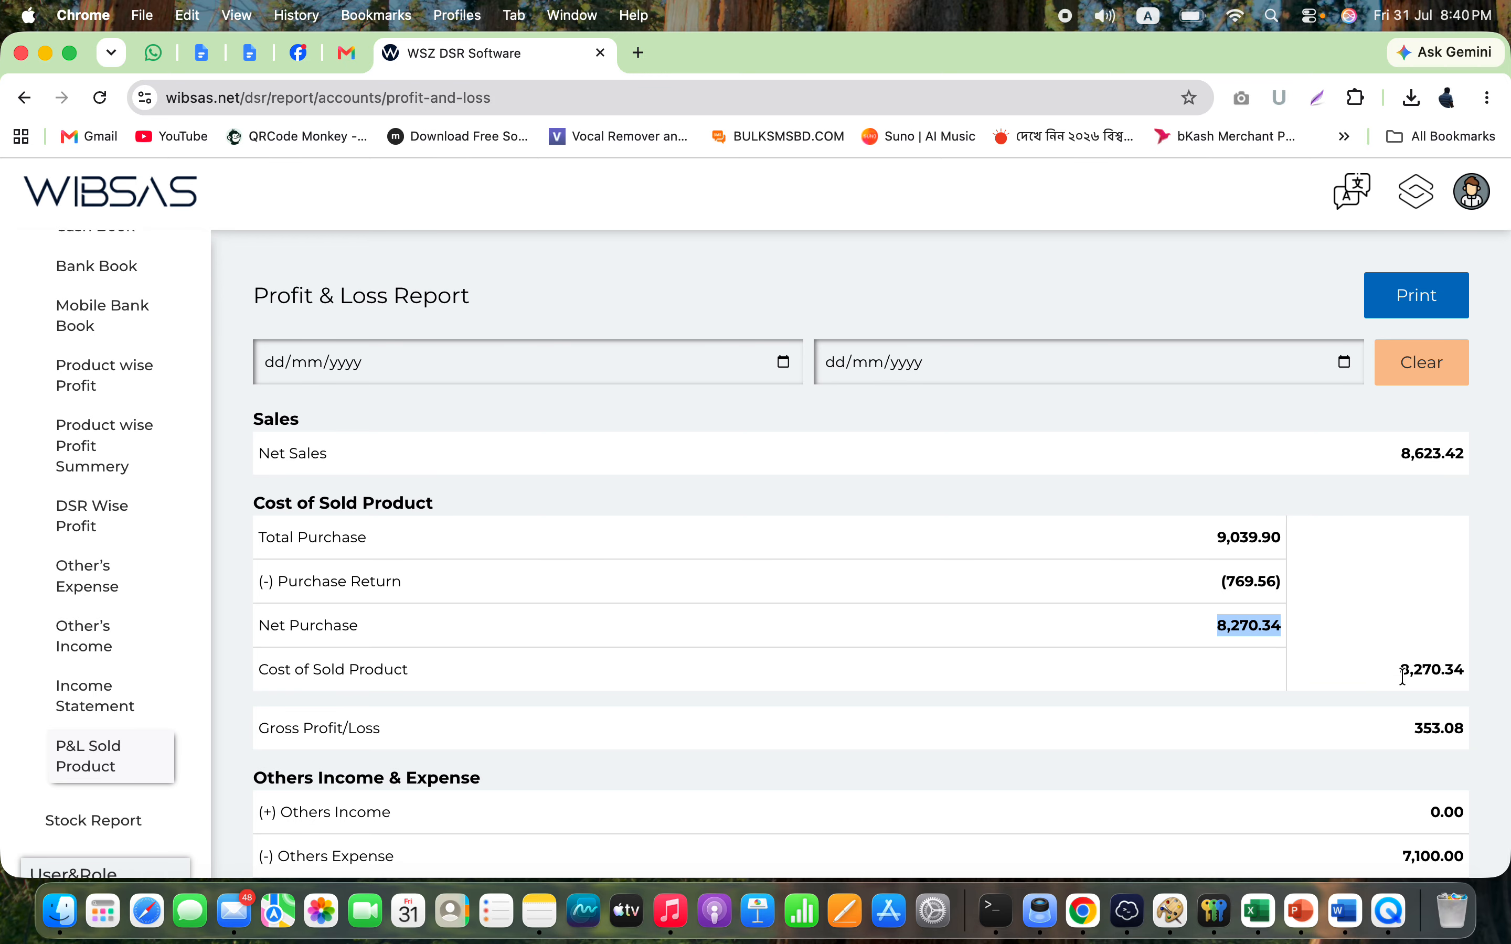
double_click(1435, 669)
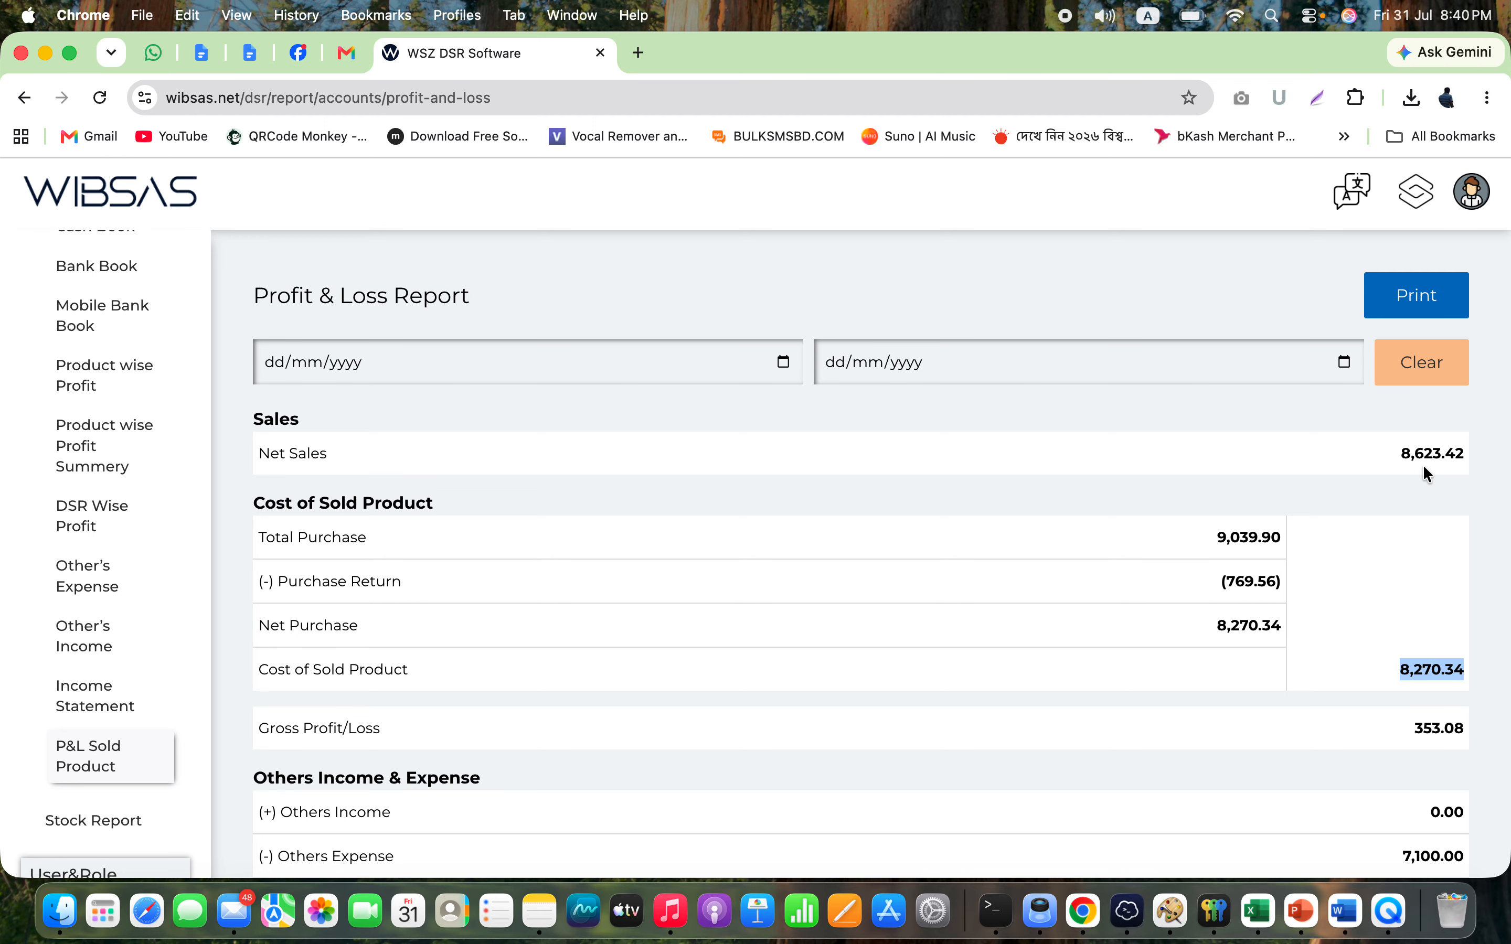
double_click(1438, 728)
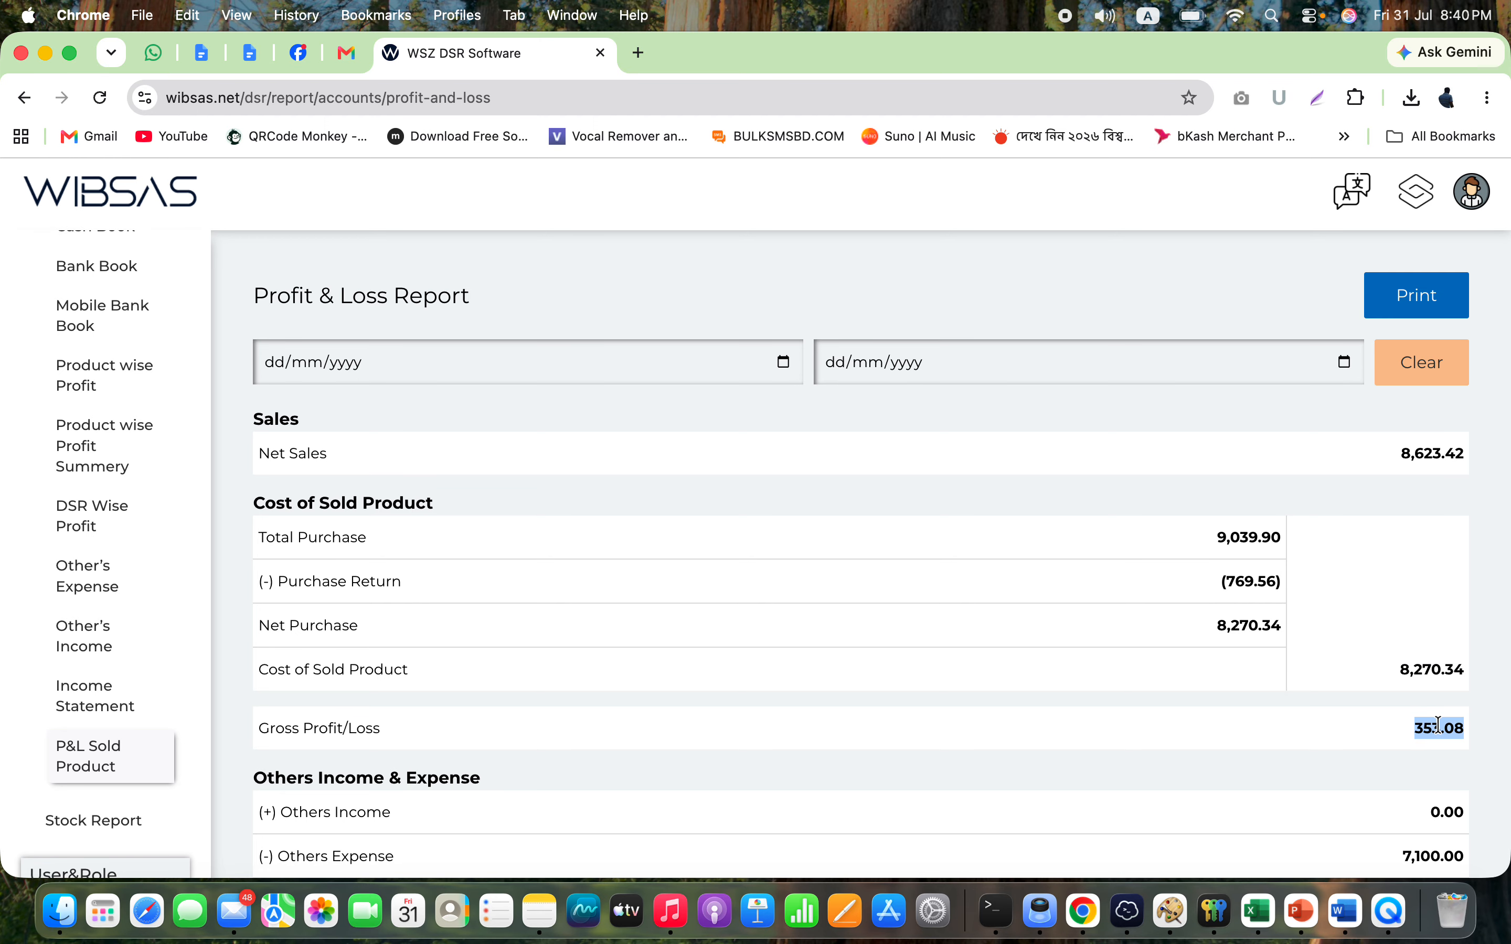
- Check the others expense amount in the Profit & Loss Report and collapse the list of accounts reports
scroll(1439, 724, down, 2)
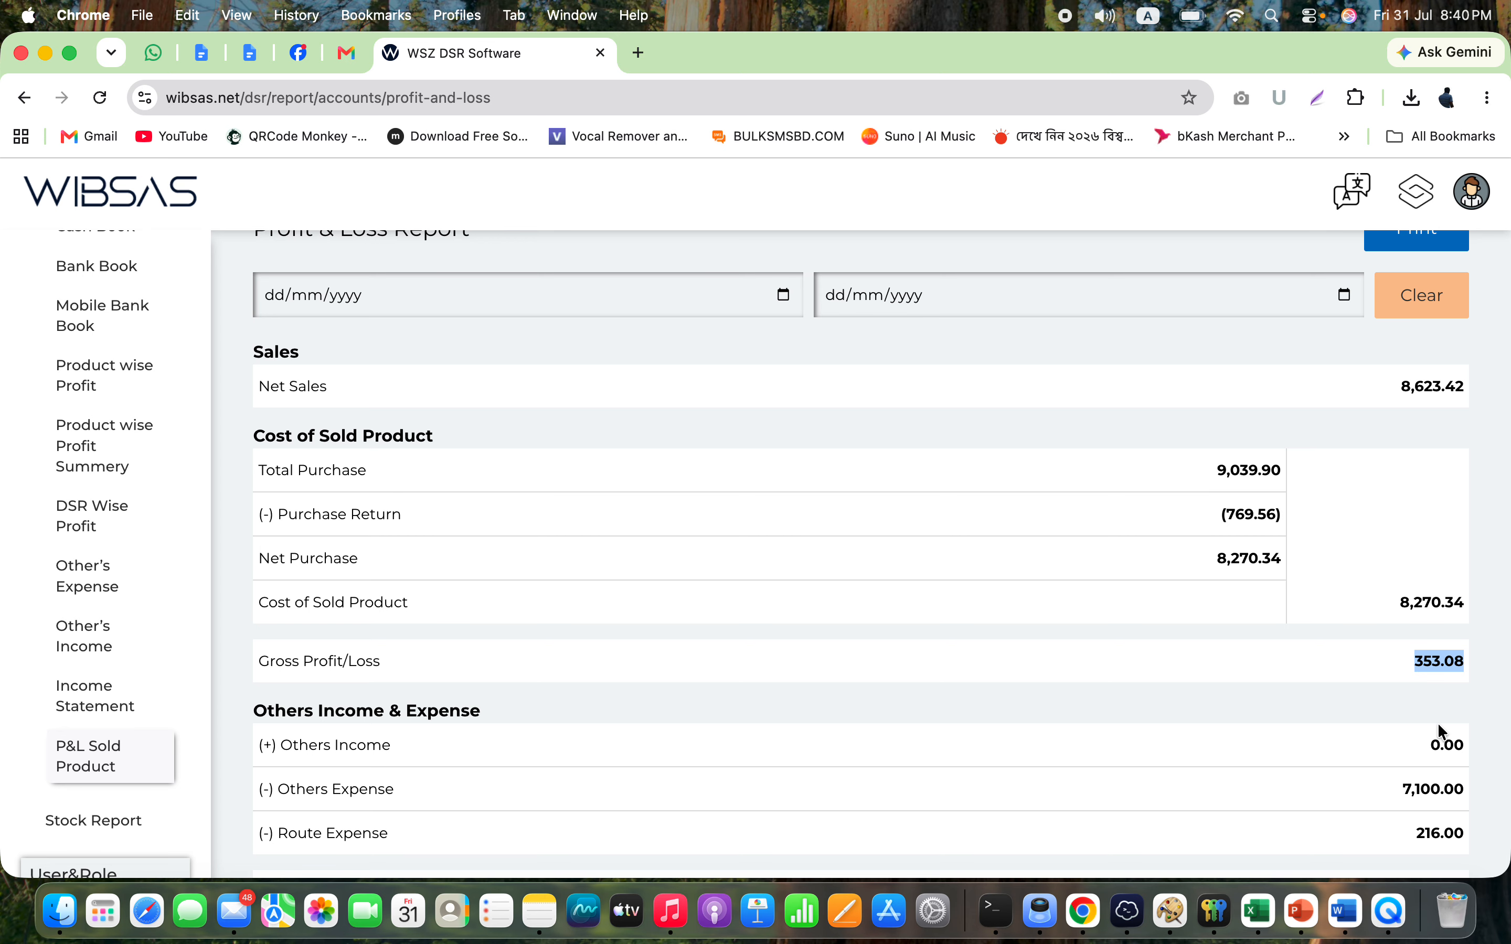
scroll(1438, 722, down, 3)
click(1430, 690)
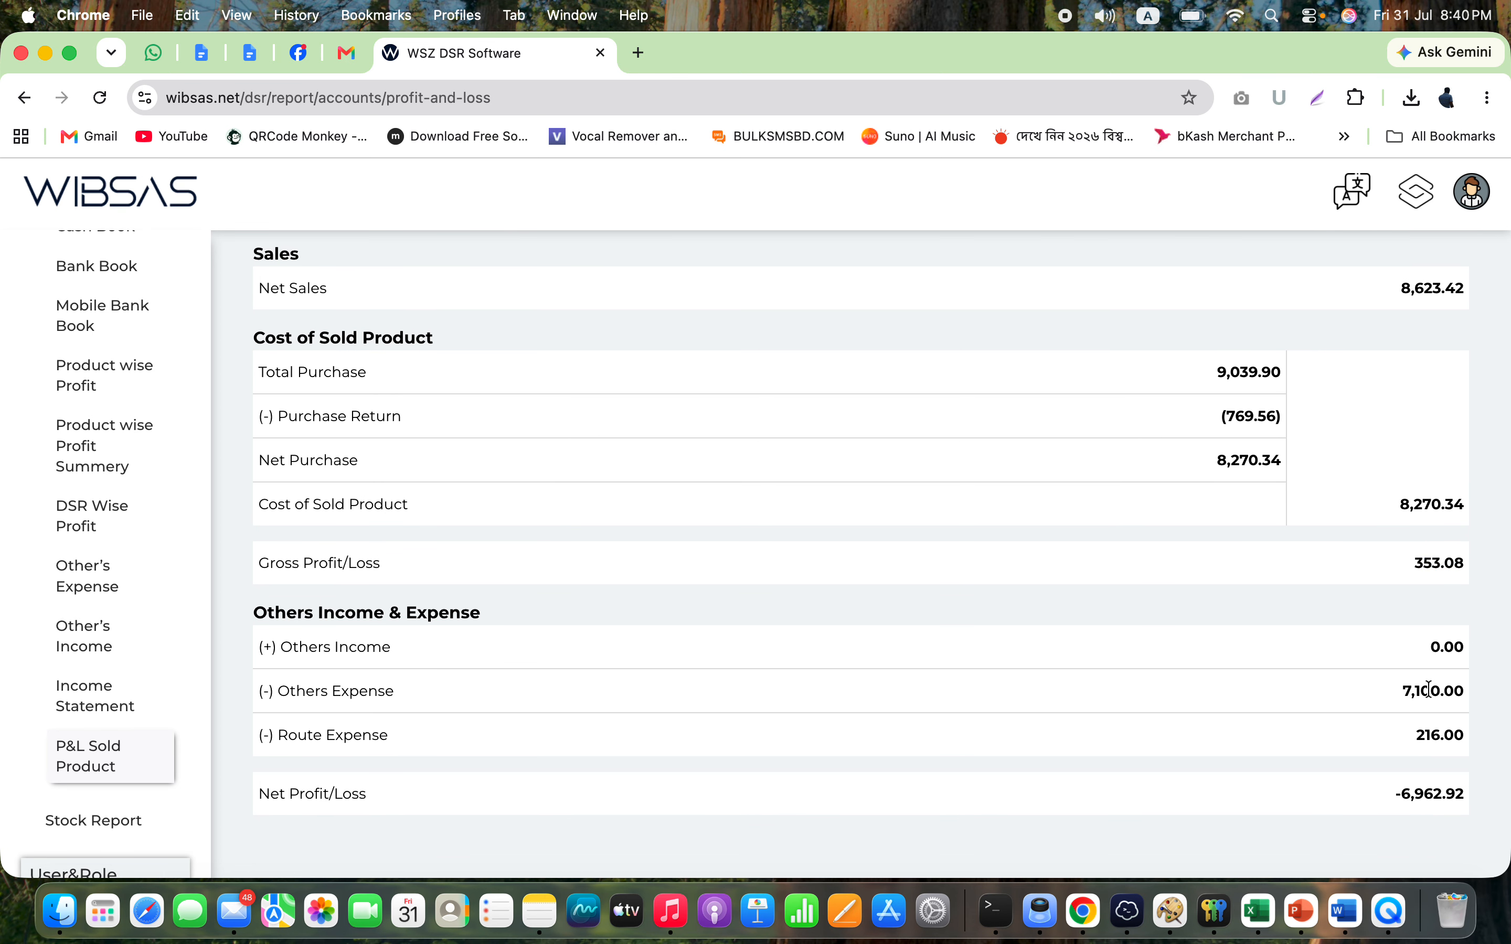
double_click(1430, 690)
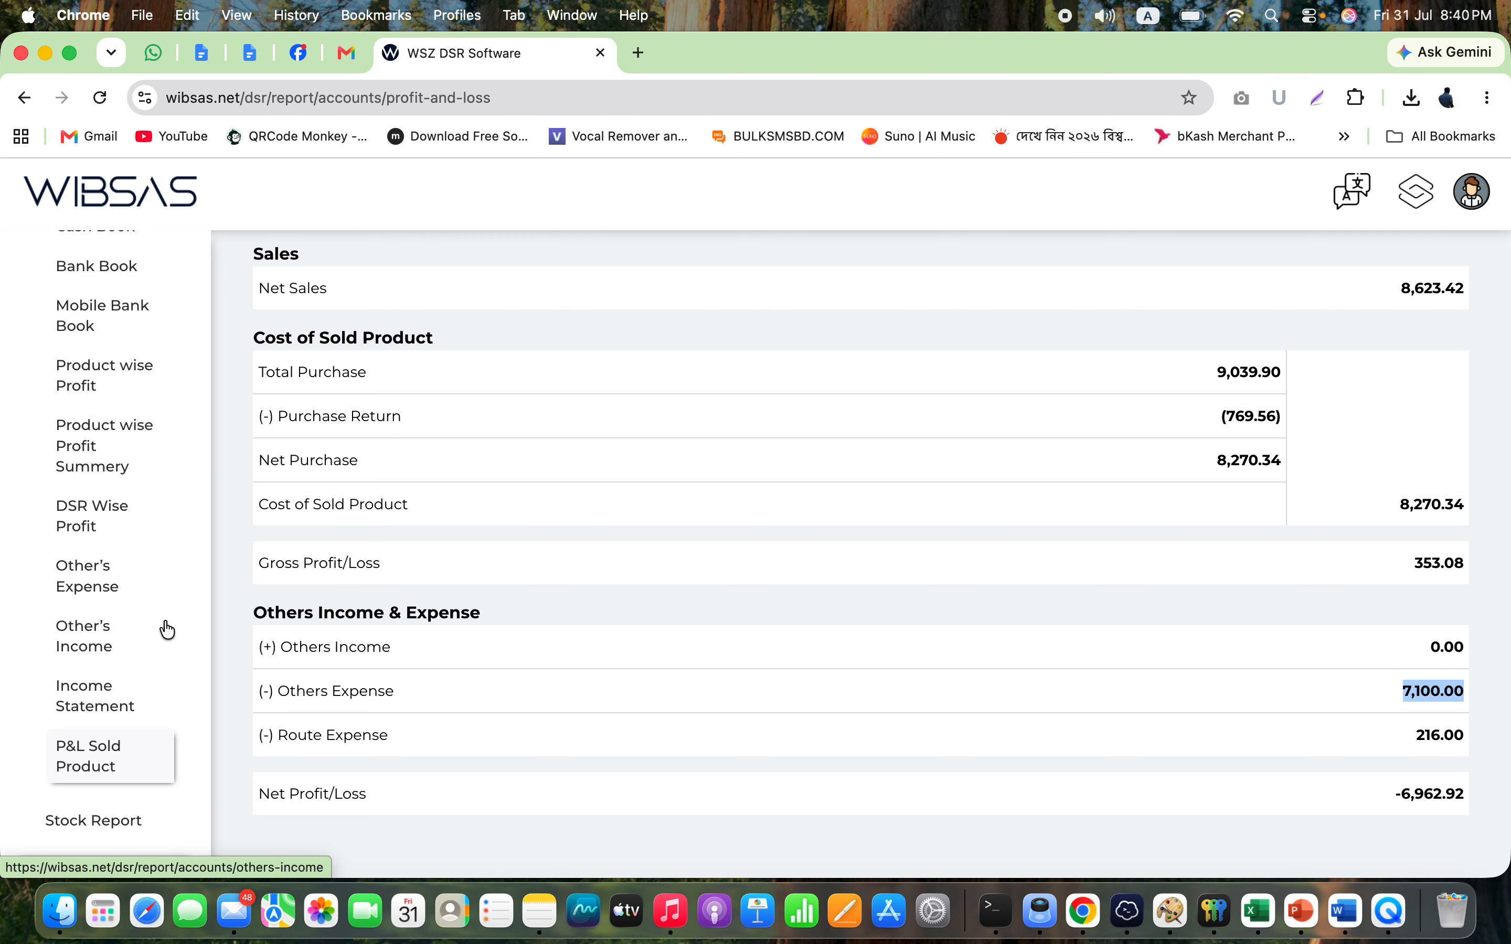
scroll(125, 489, up, 4)
click(145, 298)
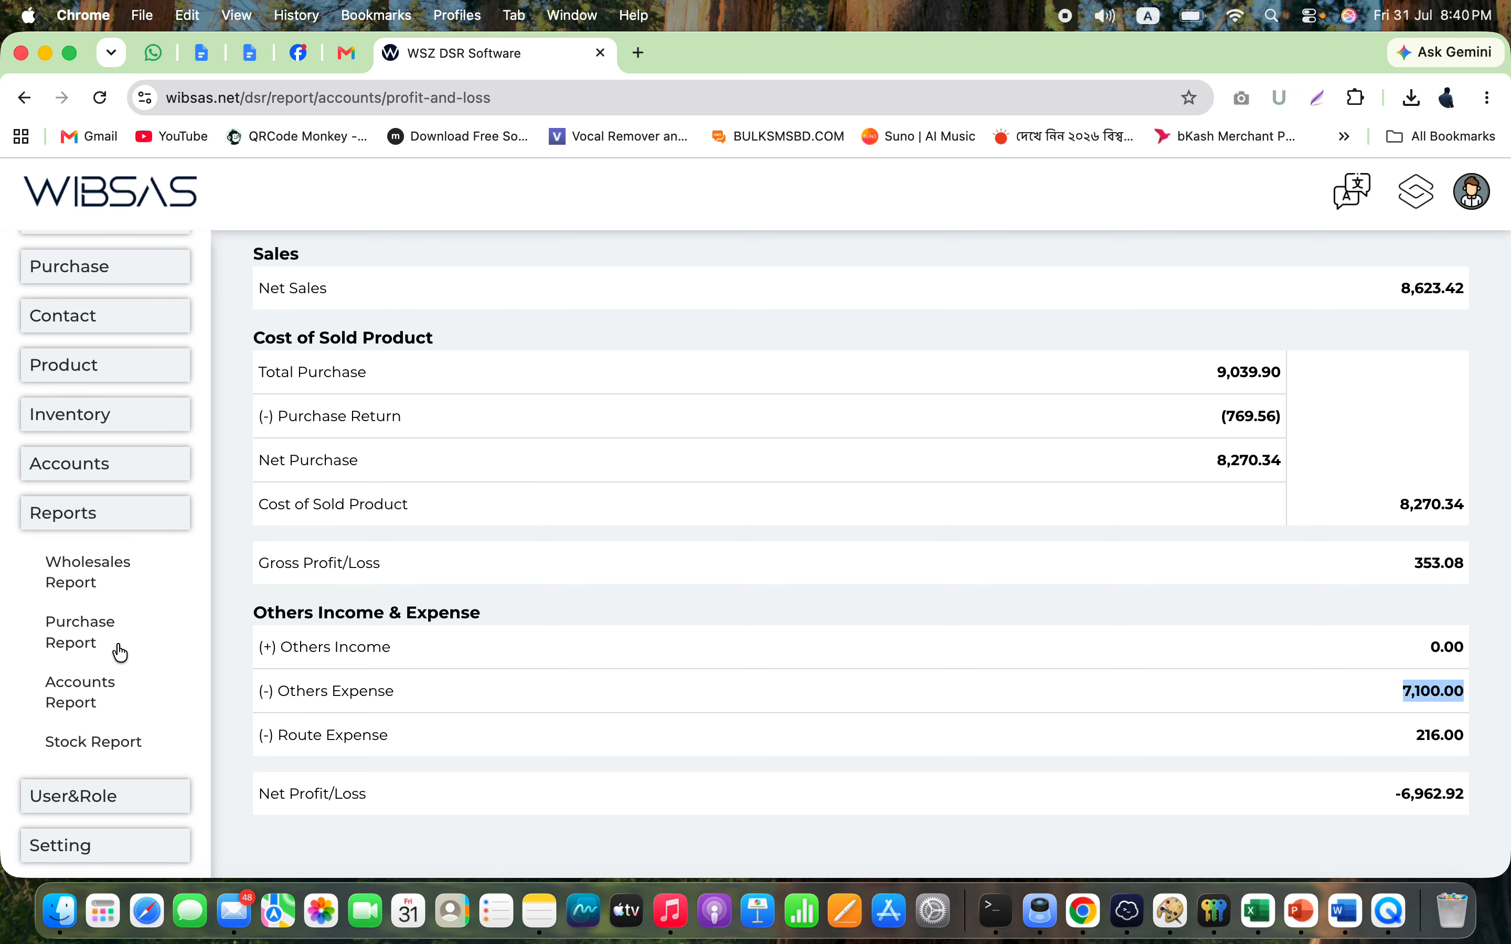
- Open the All Stock report and check the closing stock of 10 GM Llipgel
click(101, 751)
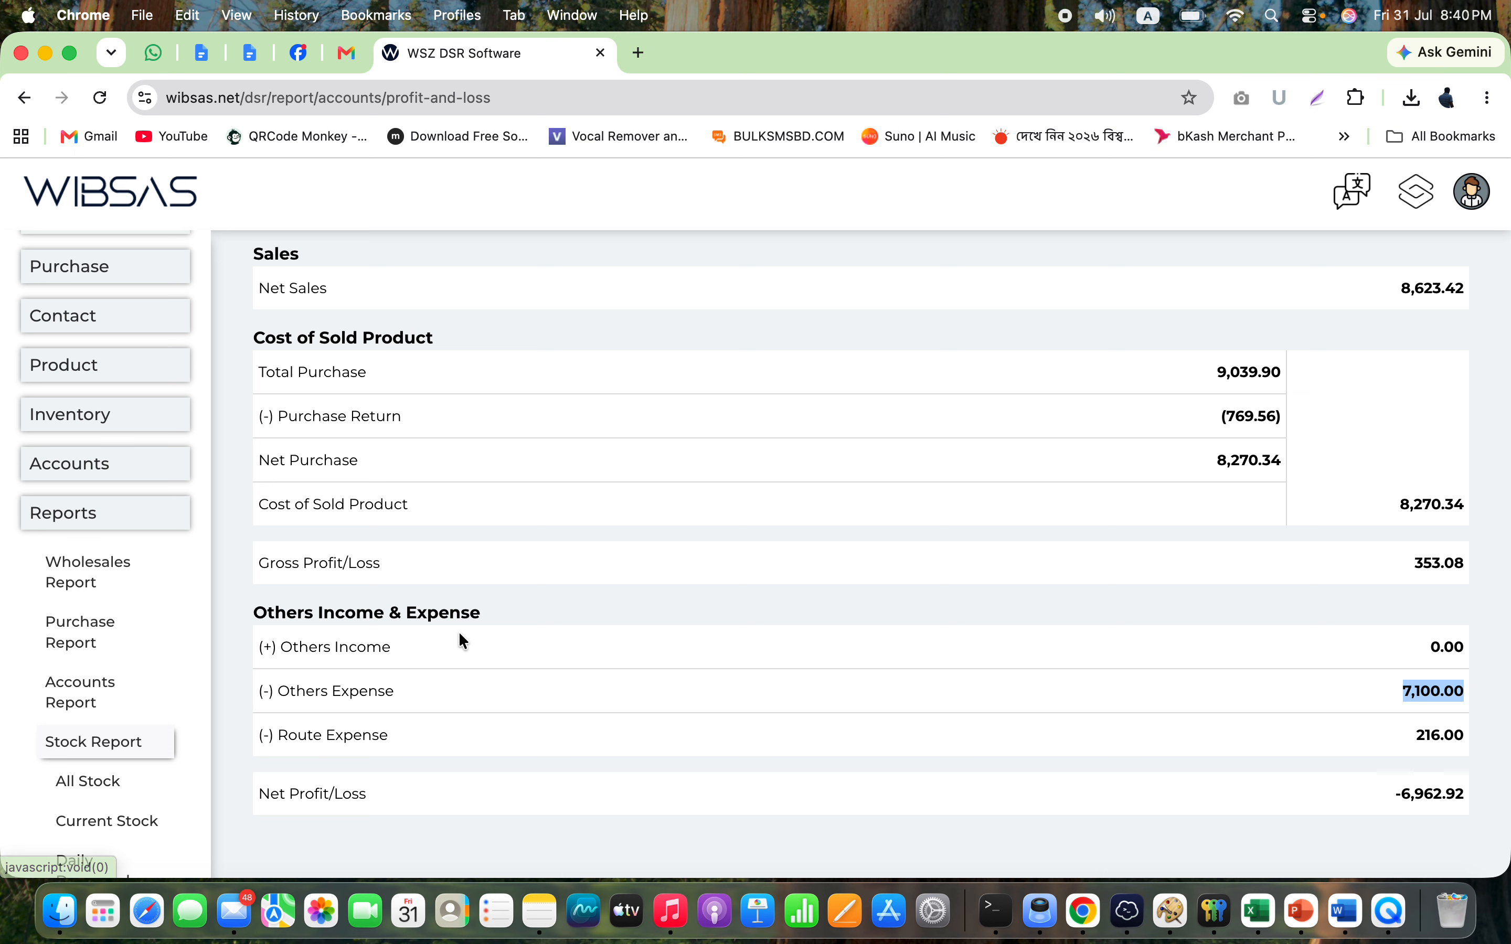
scroll(627, 571, up, 3)
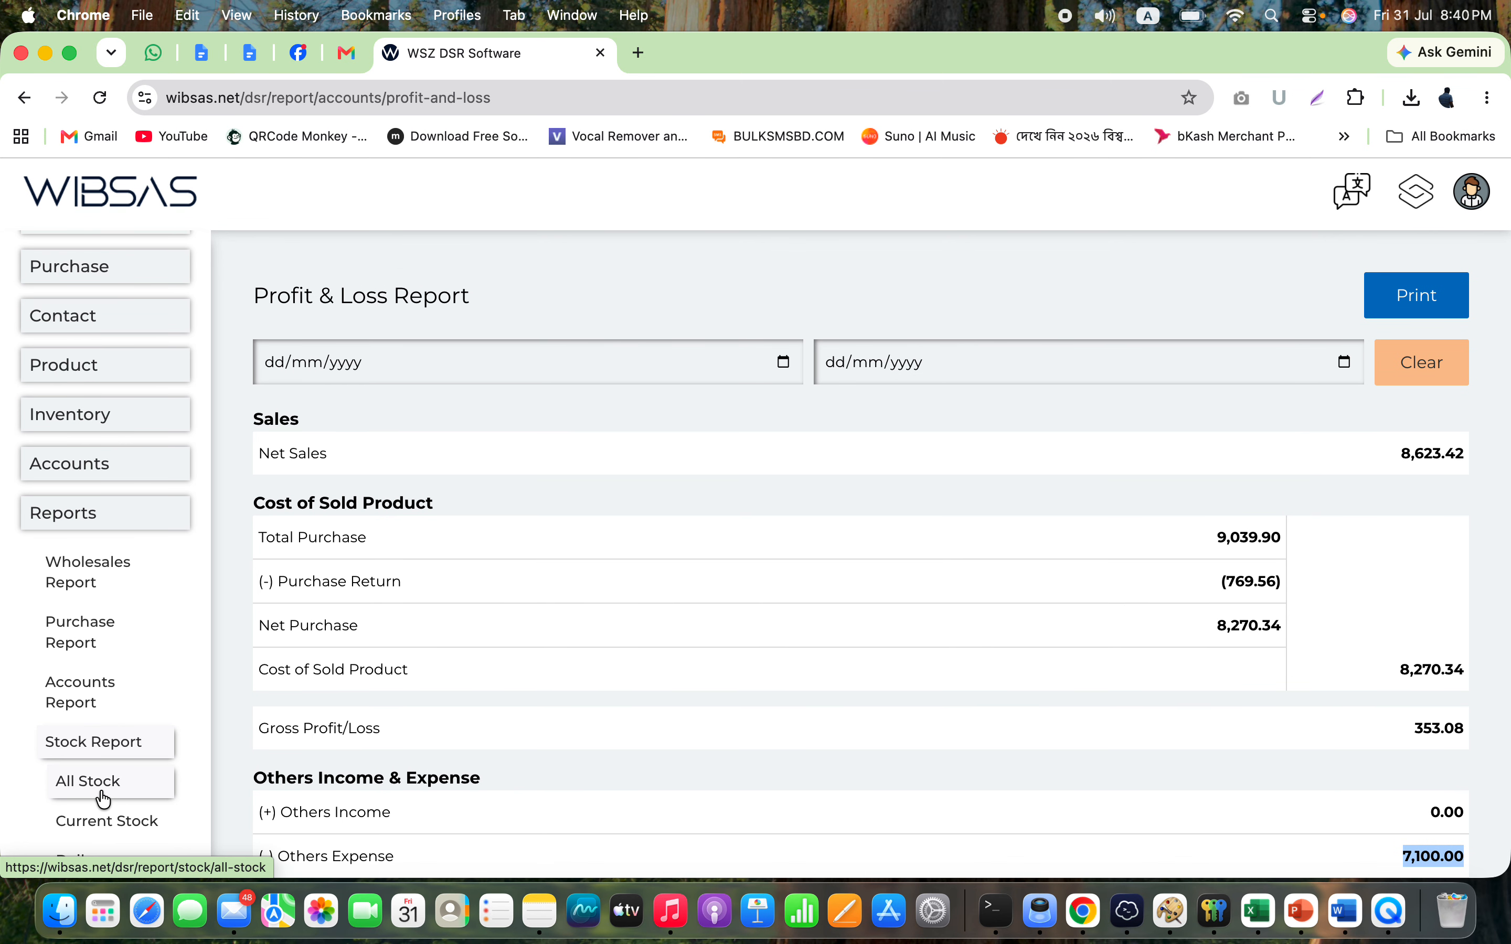
click(60, 793)
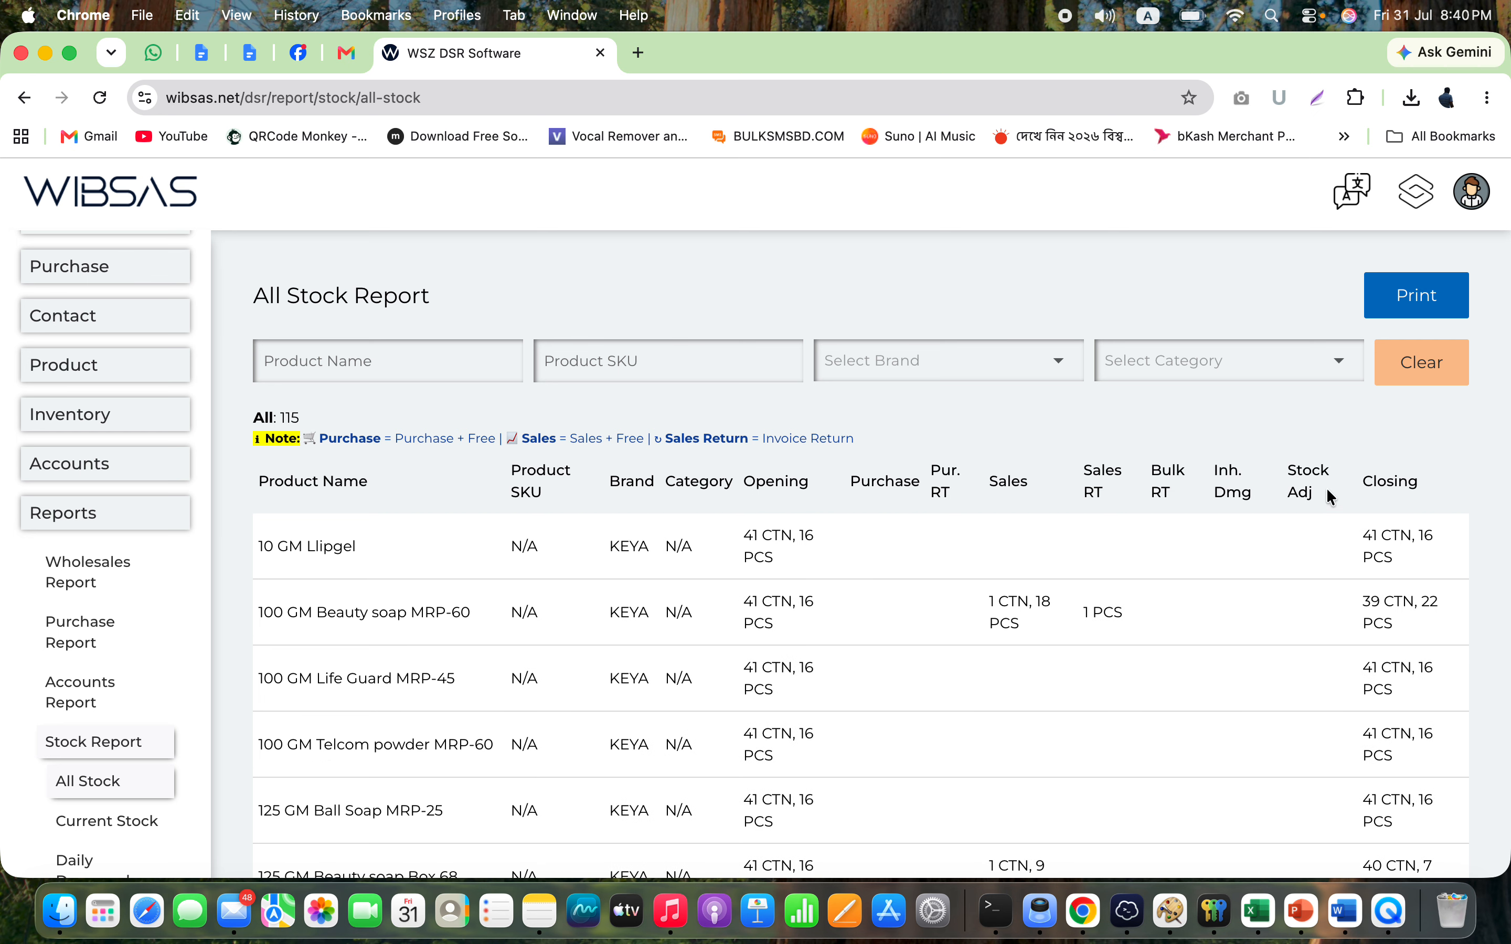
triple_click(1386, 553)
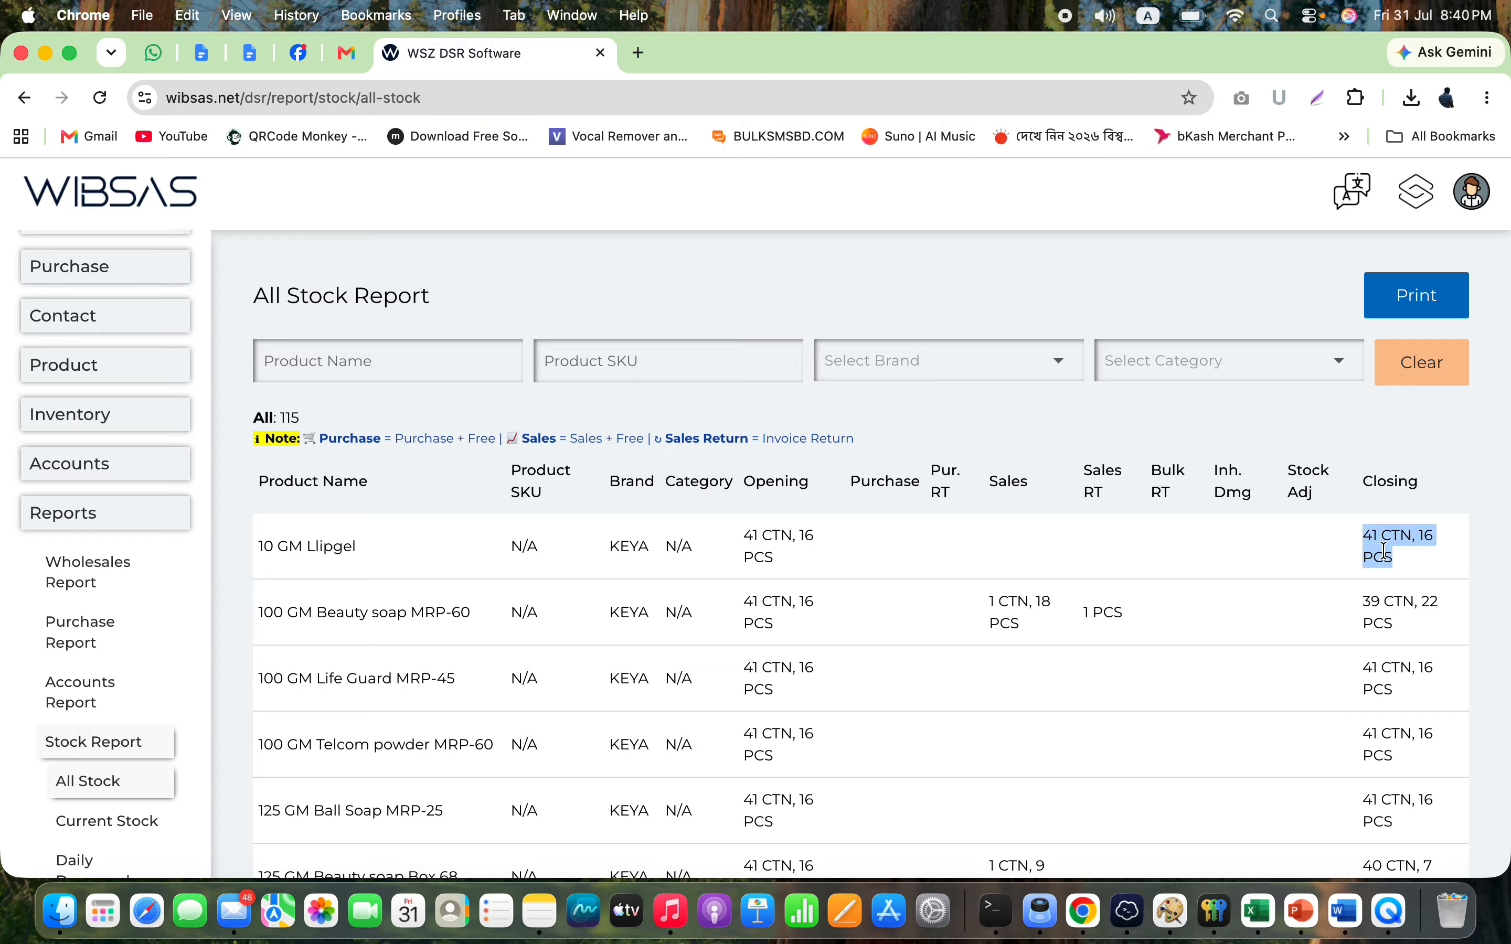
- Open the Current Stock report and filter it by the brand KEYA
click(128, 828)
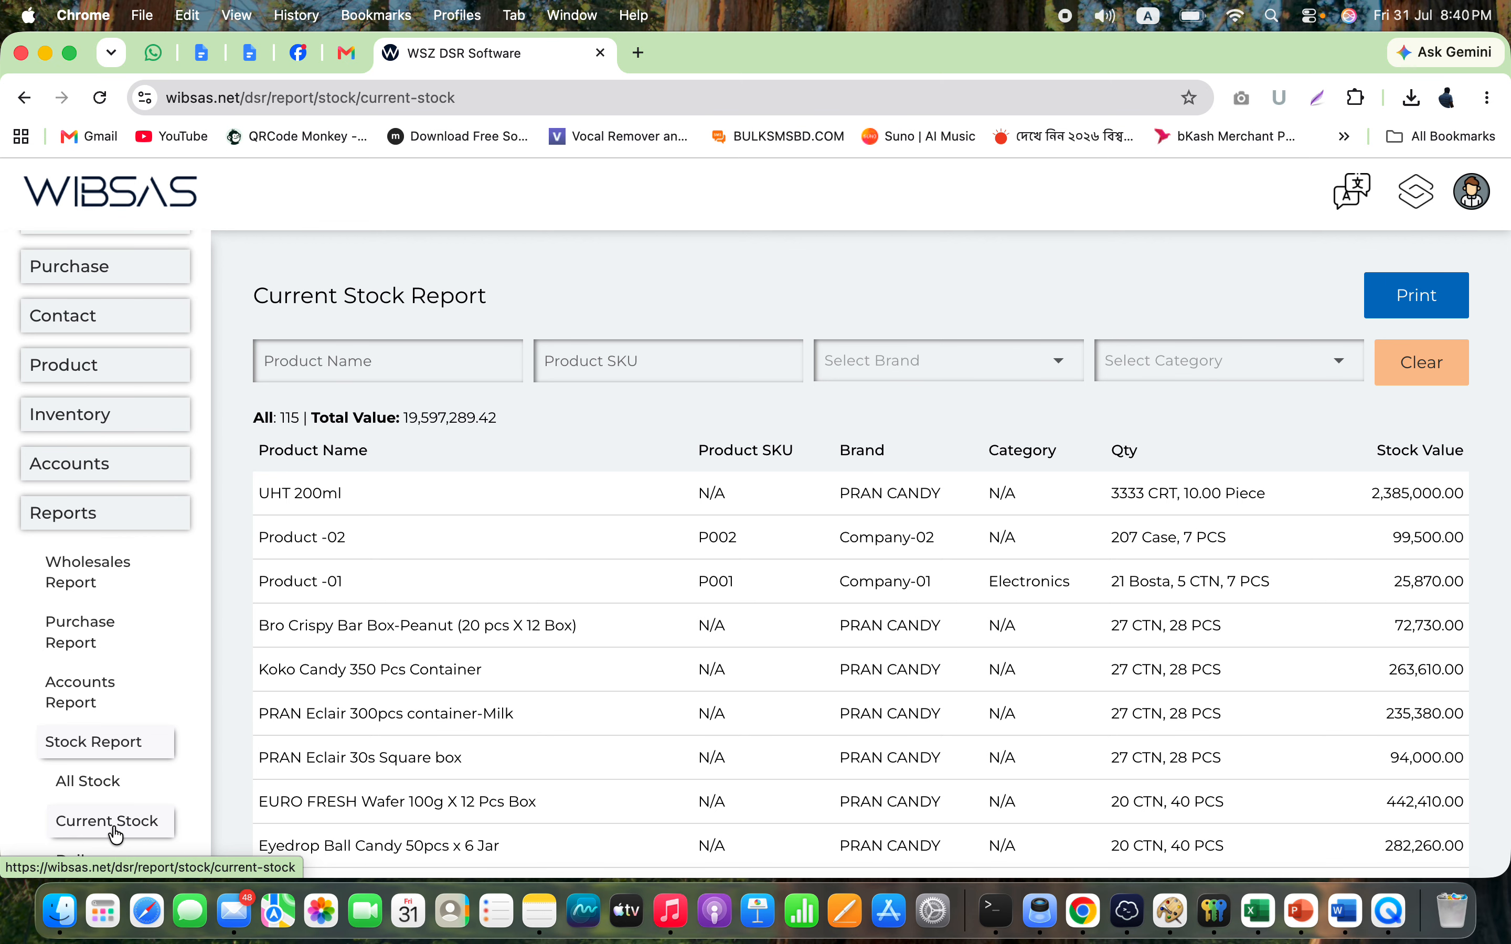
triple_click(1288, 491)
click(1165, 389)
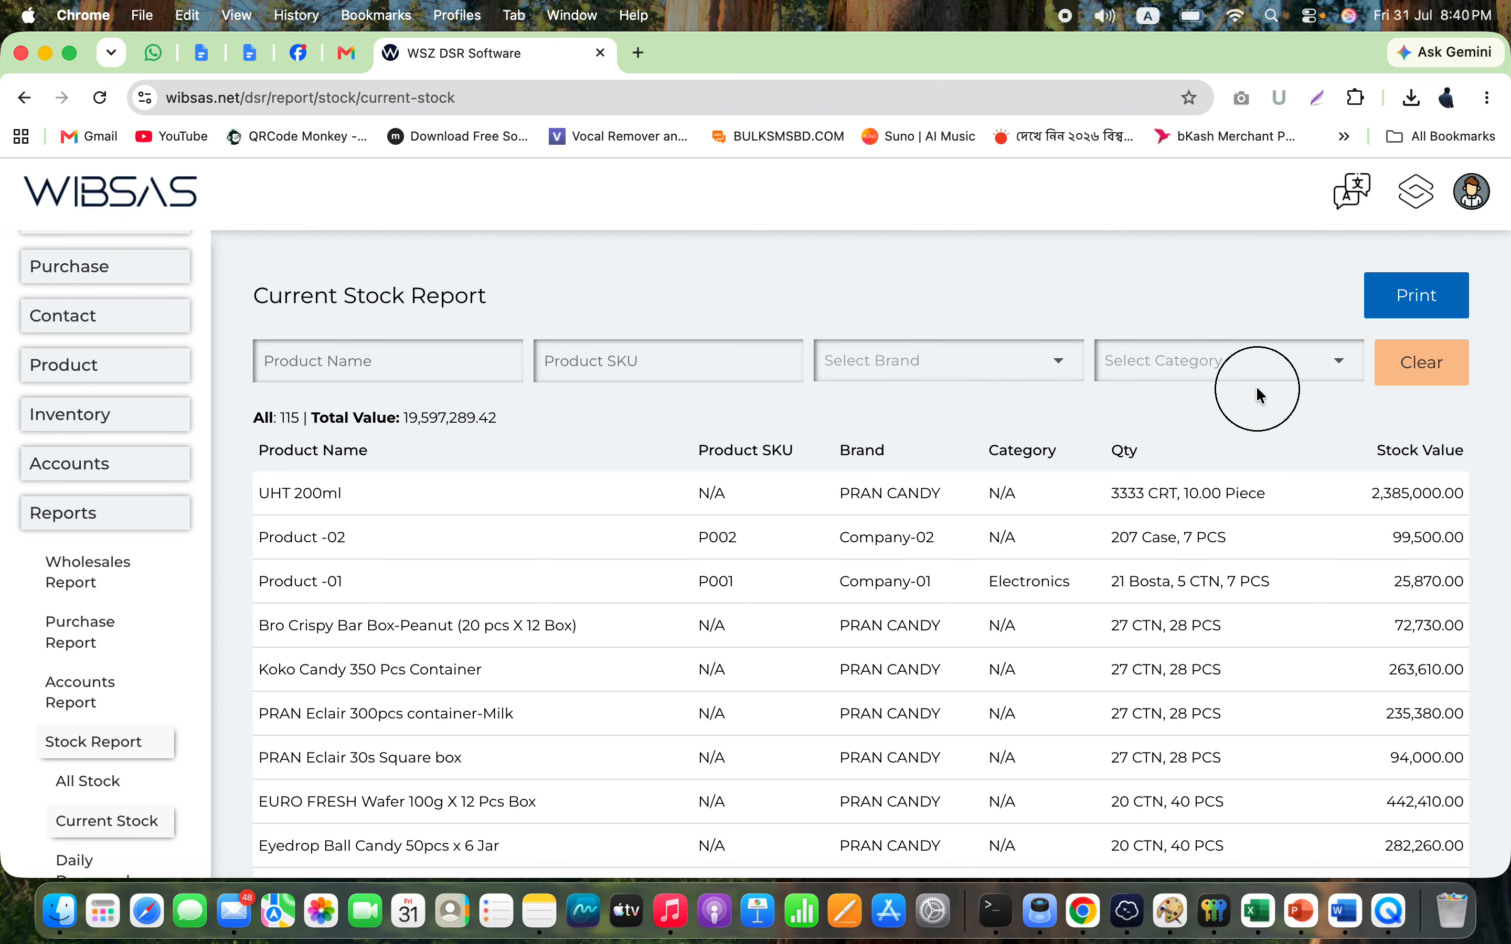
click(1059, 374)
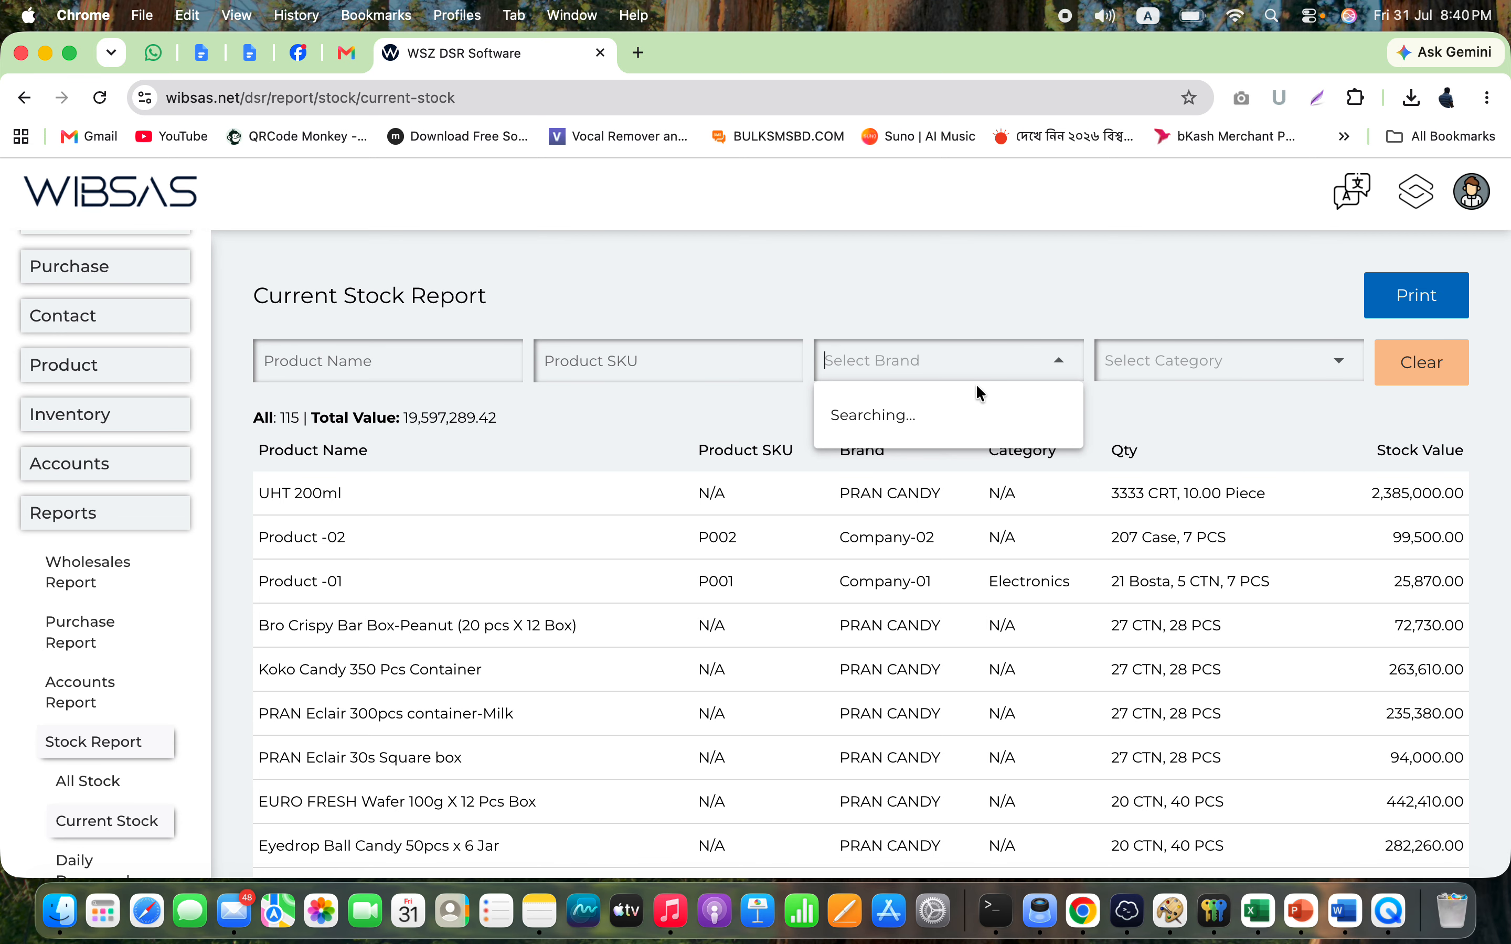
text(ke)
click(893, 417)
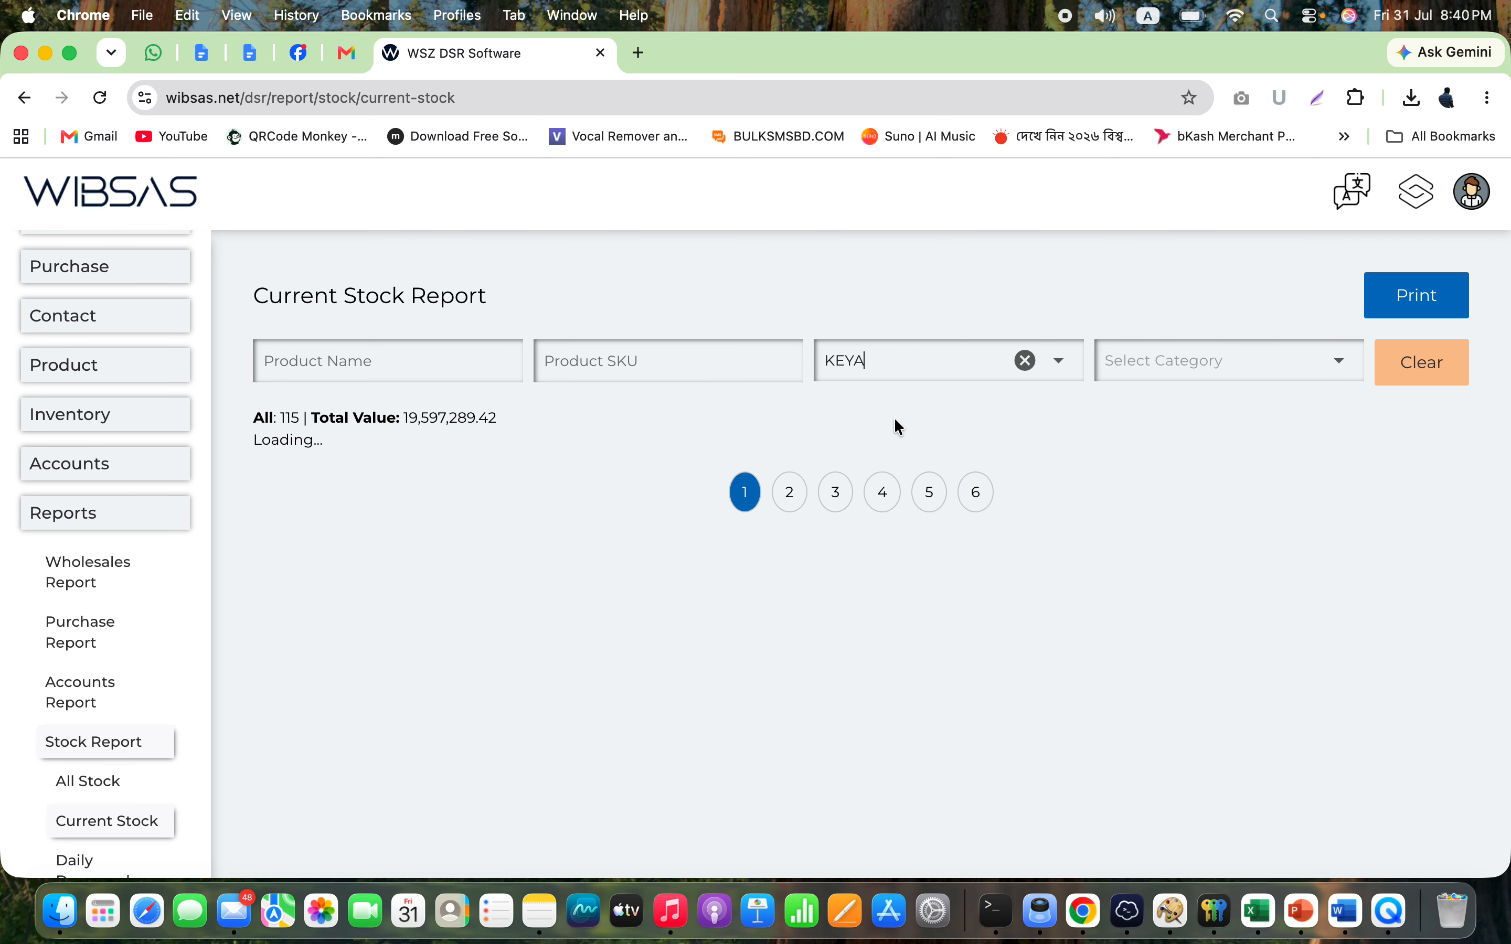
- Examine the KEYA product list and its total stock value in the Current Stock Report
scroll(745, 654, down, 10)
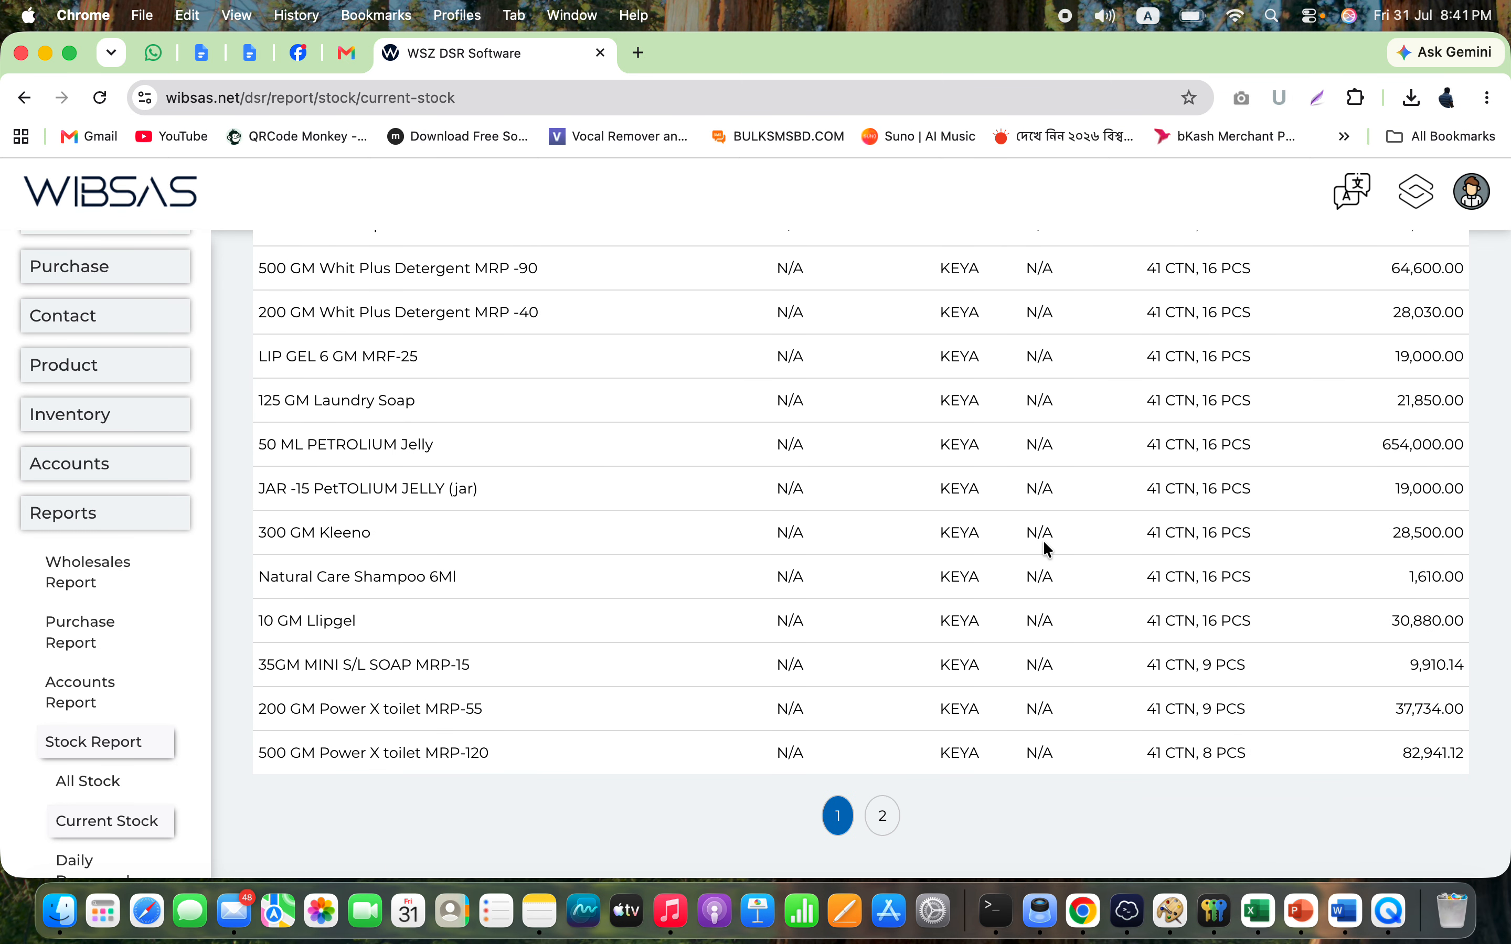
scroll(1049, 550, up, 10)
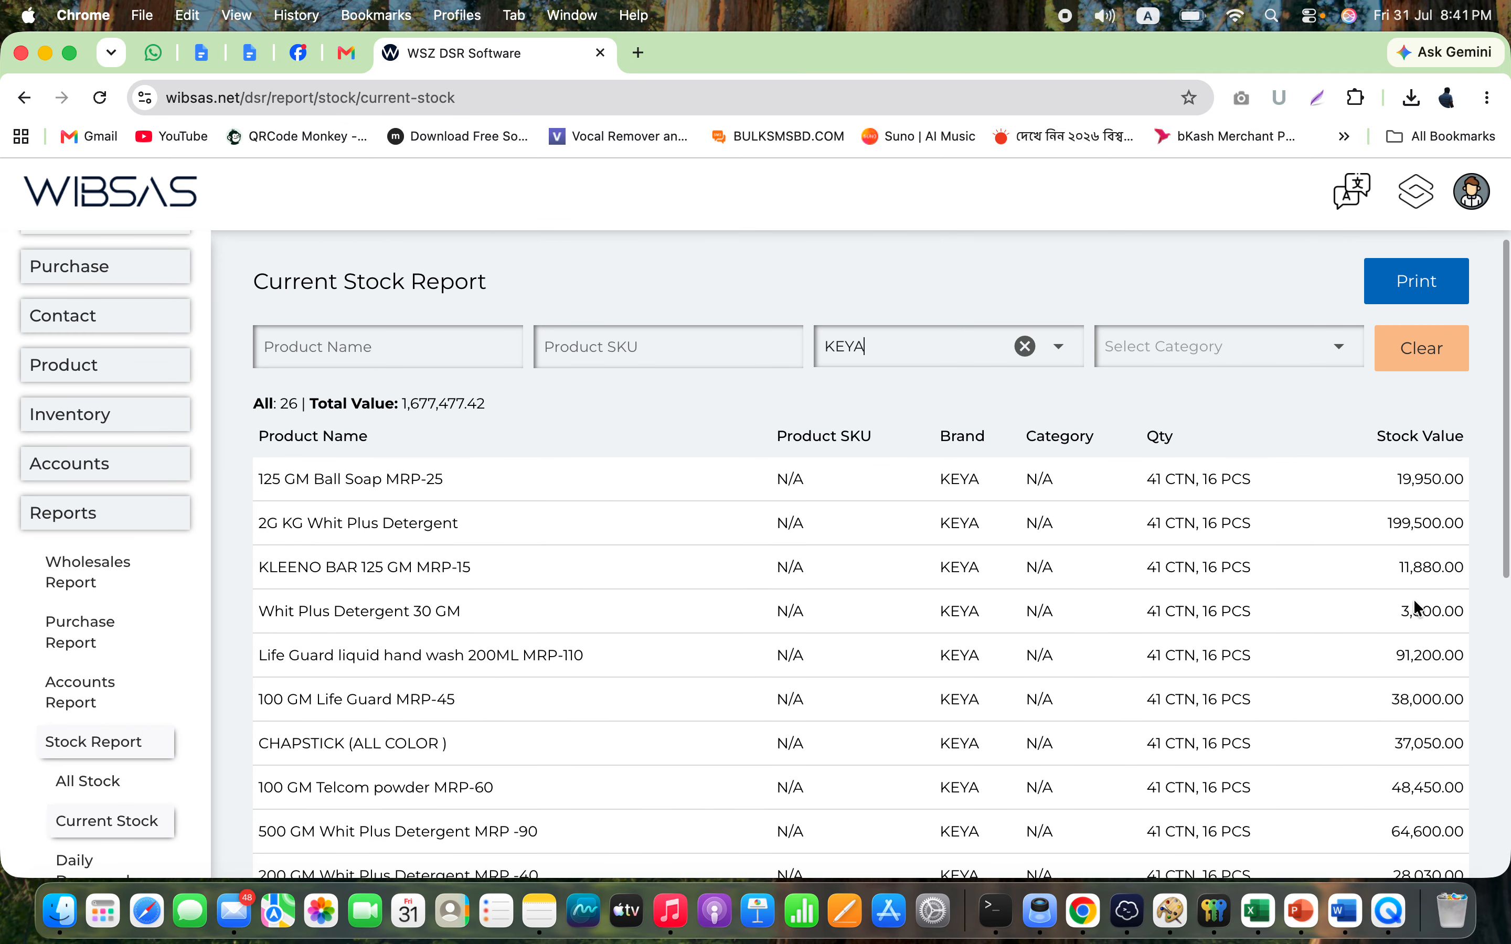
click(418, 411)
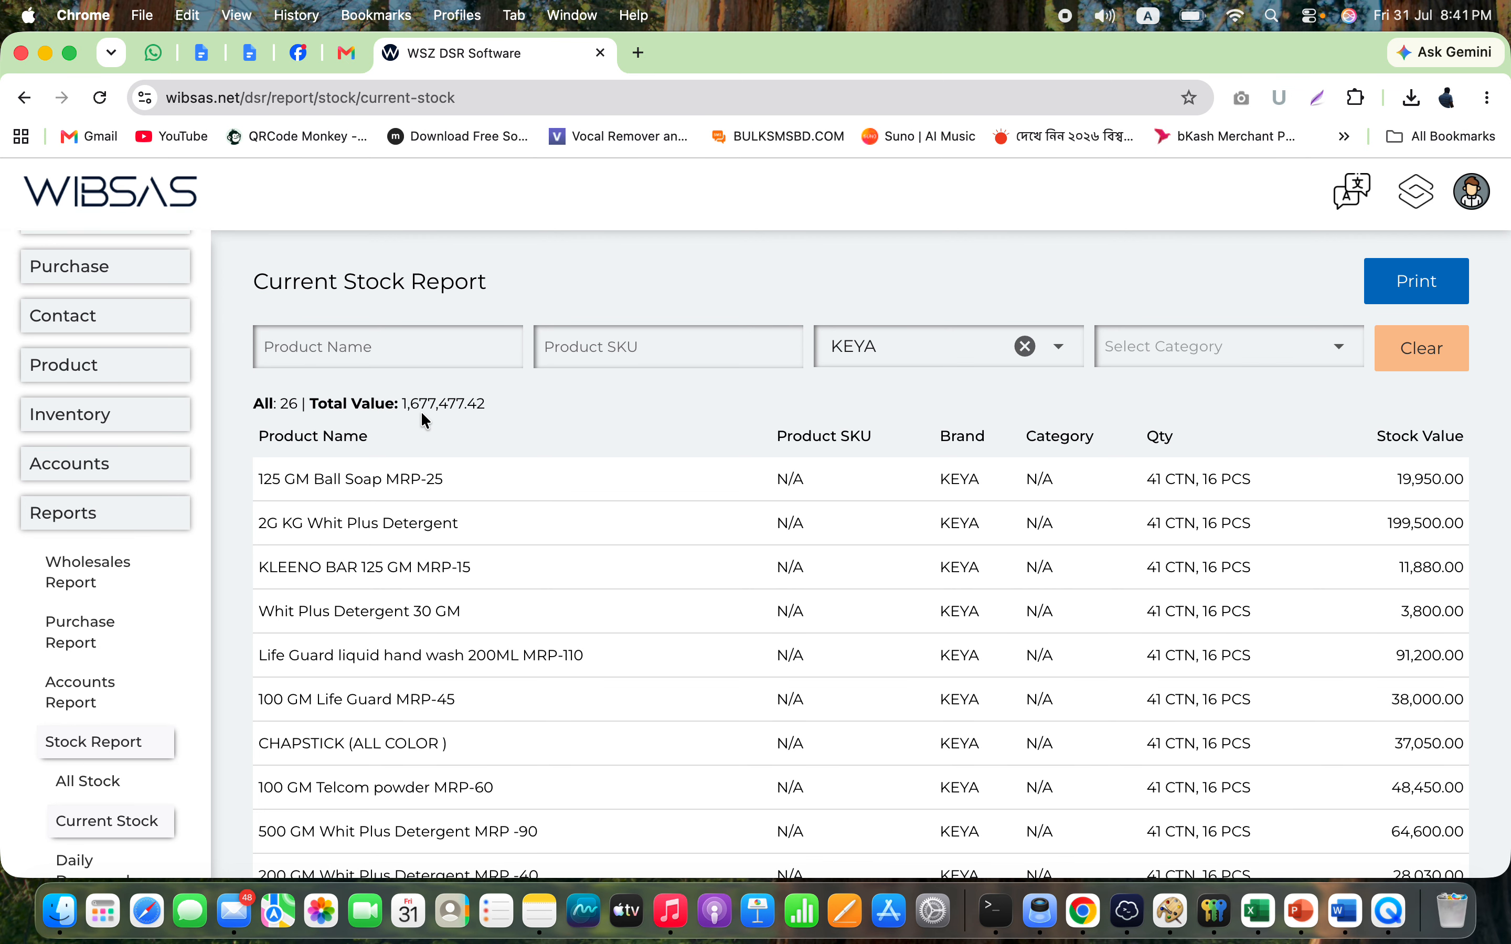
triple_click(447, 402)
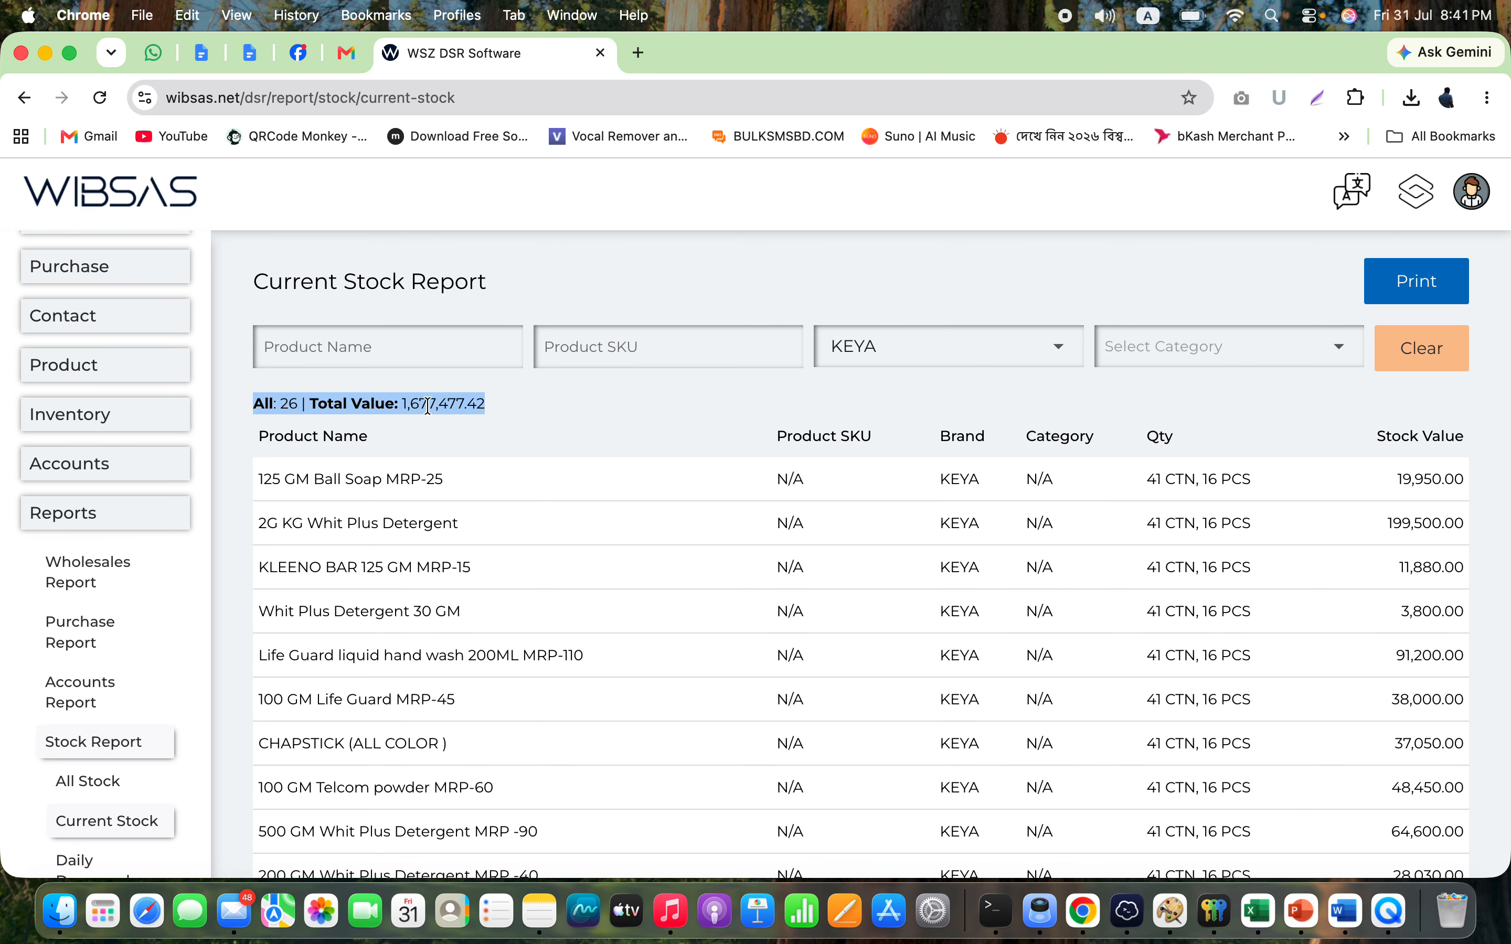
triple_click(451, 404)
- Open the Daily Damaged Product report and check its totals plus the first row's date and product name
scroll(101, 855, down, 3)
click(137, 719)
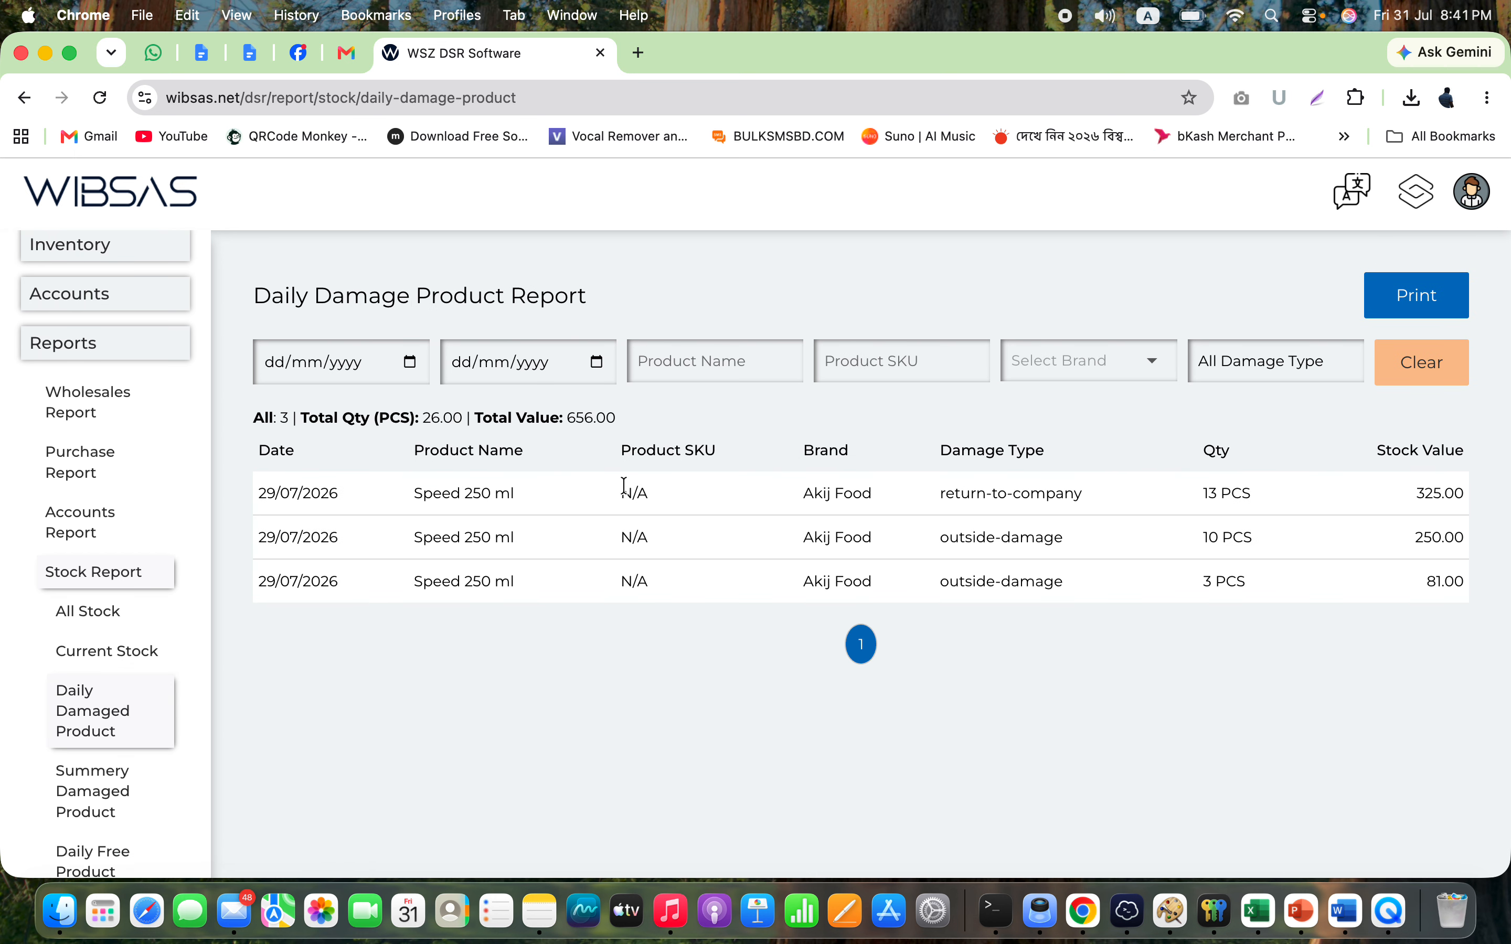
triple_click(600, 425)
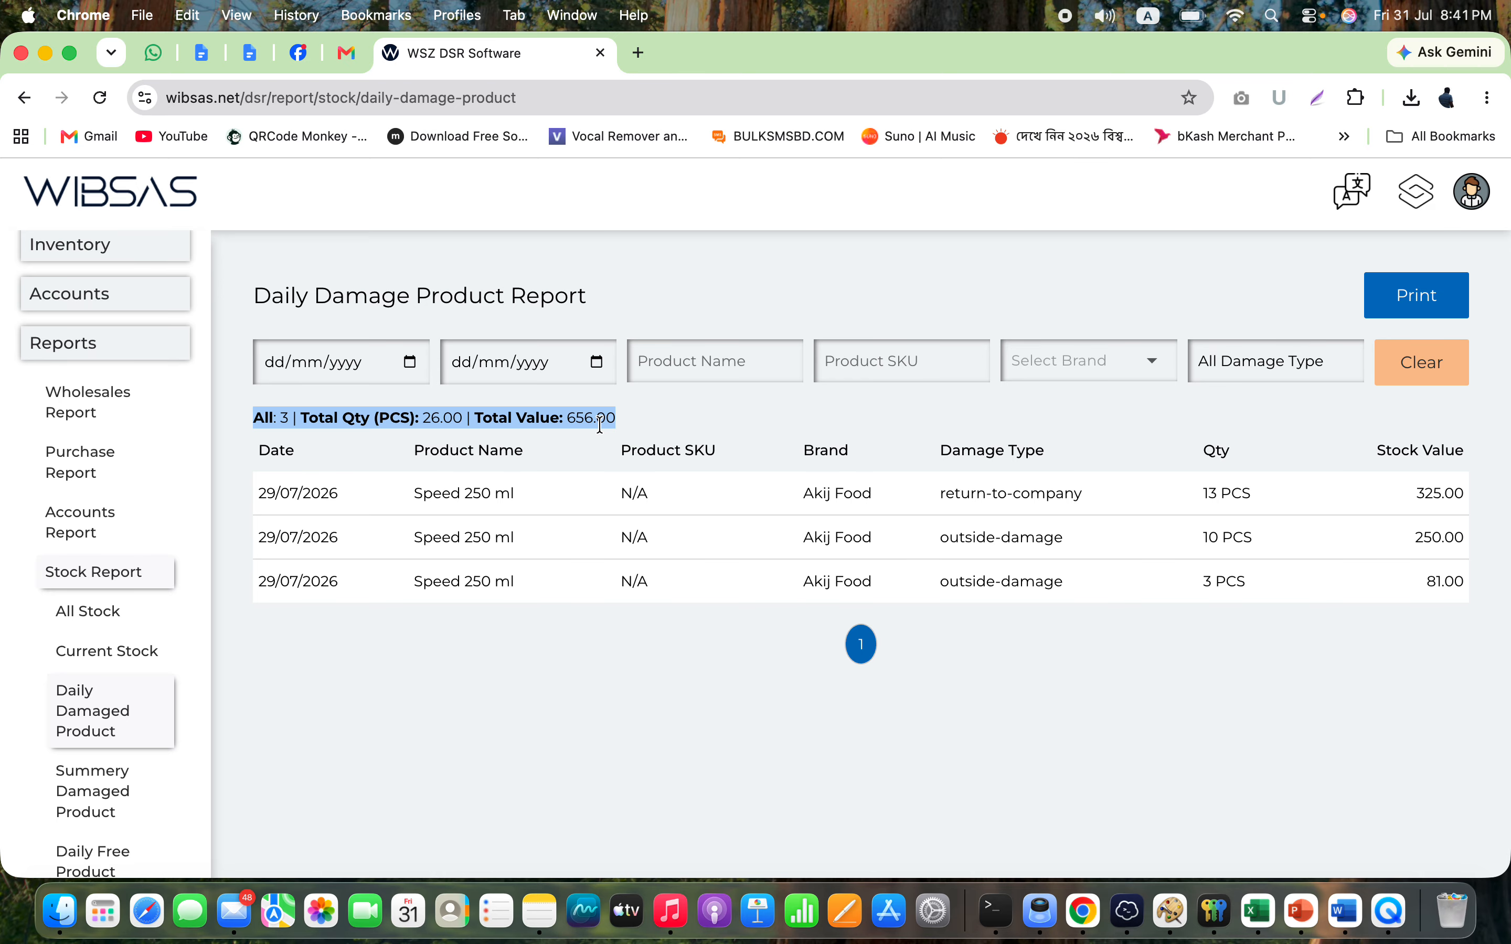
triple_click(319, 492)
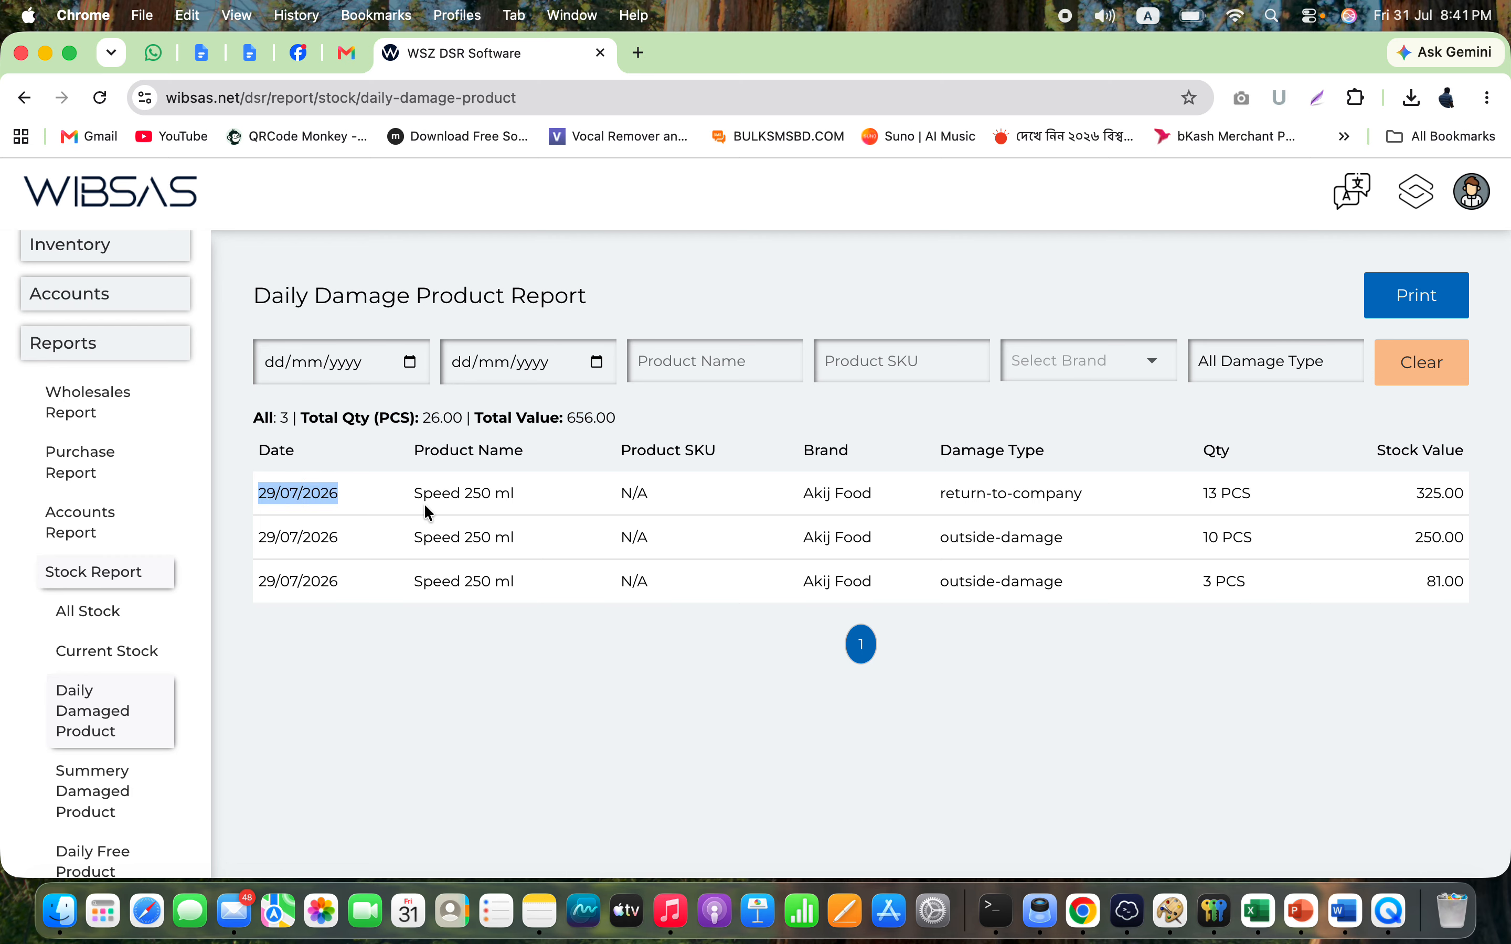
click(490, 498)
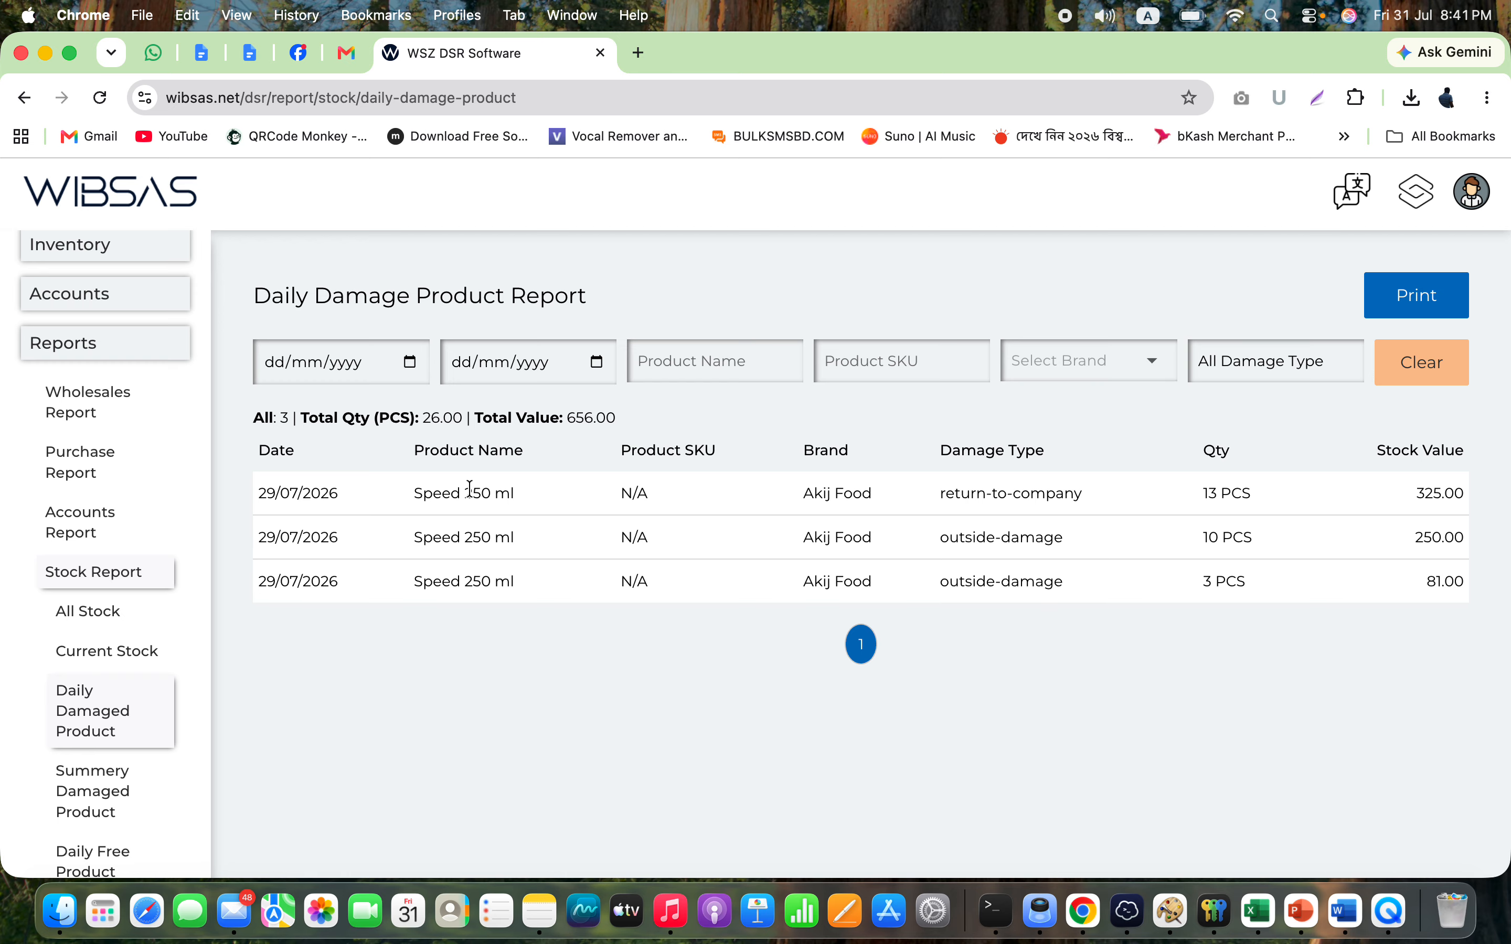
triple_click(469, 490)
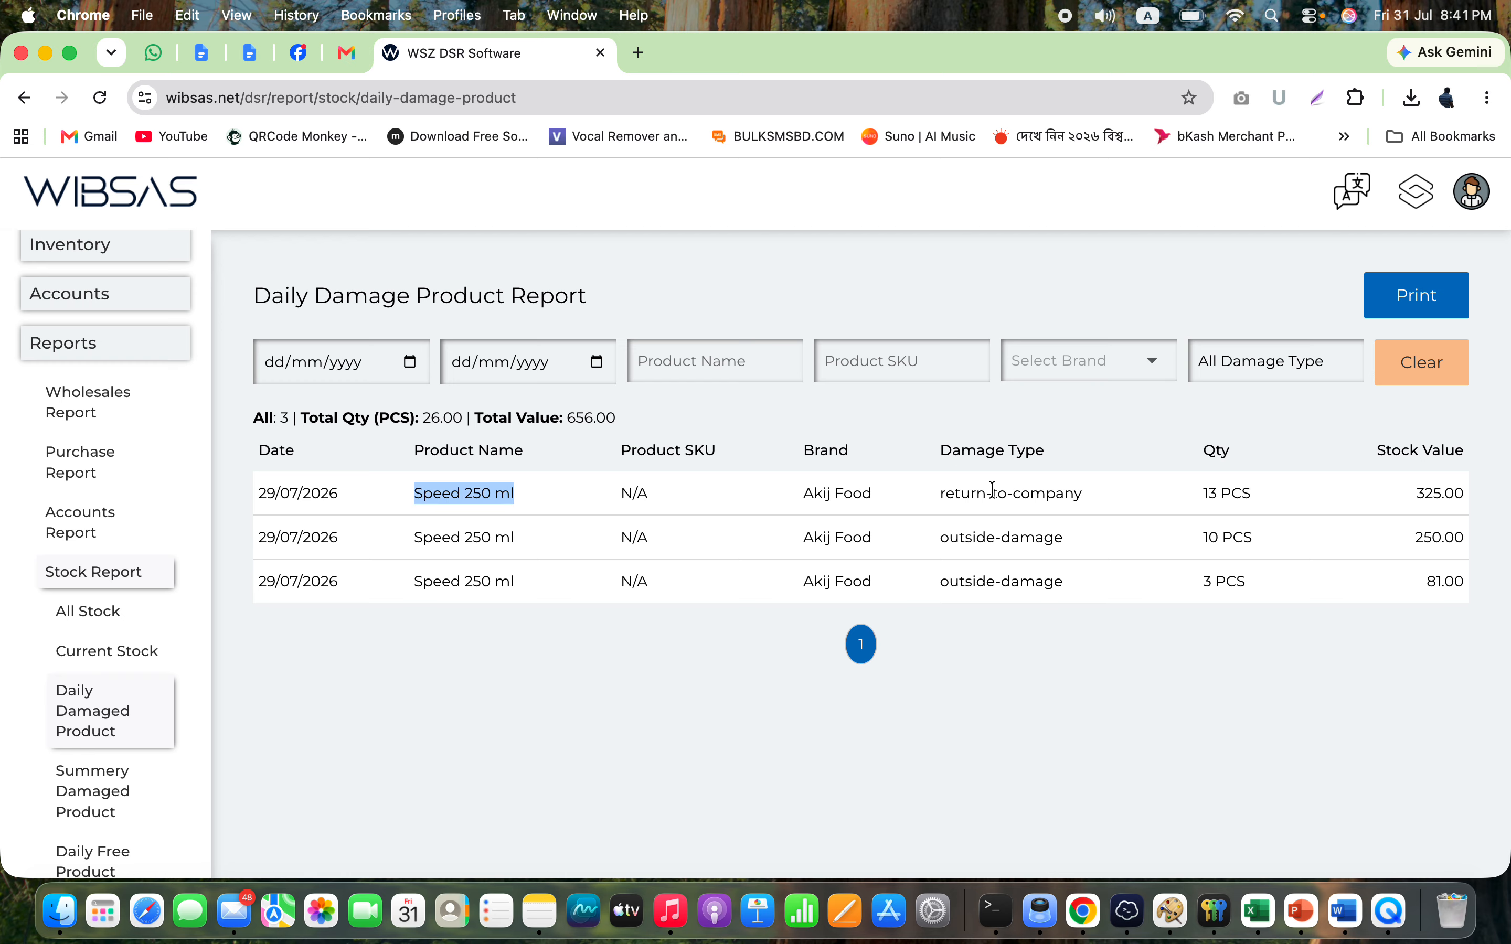
- View the brand and damage type filter choices of the Daily Damage Product Report without selecting any
click(1157, 371)
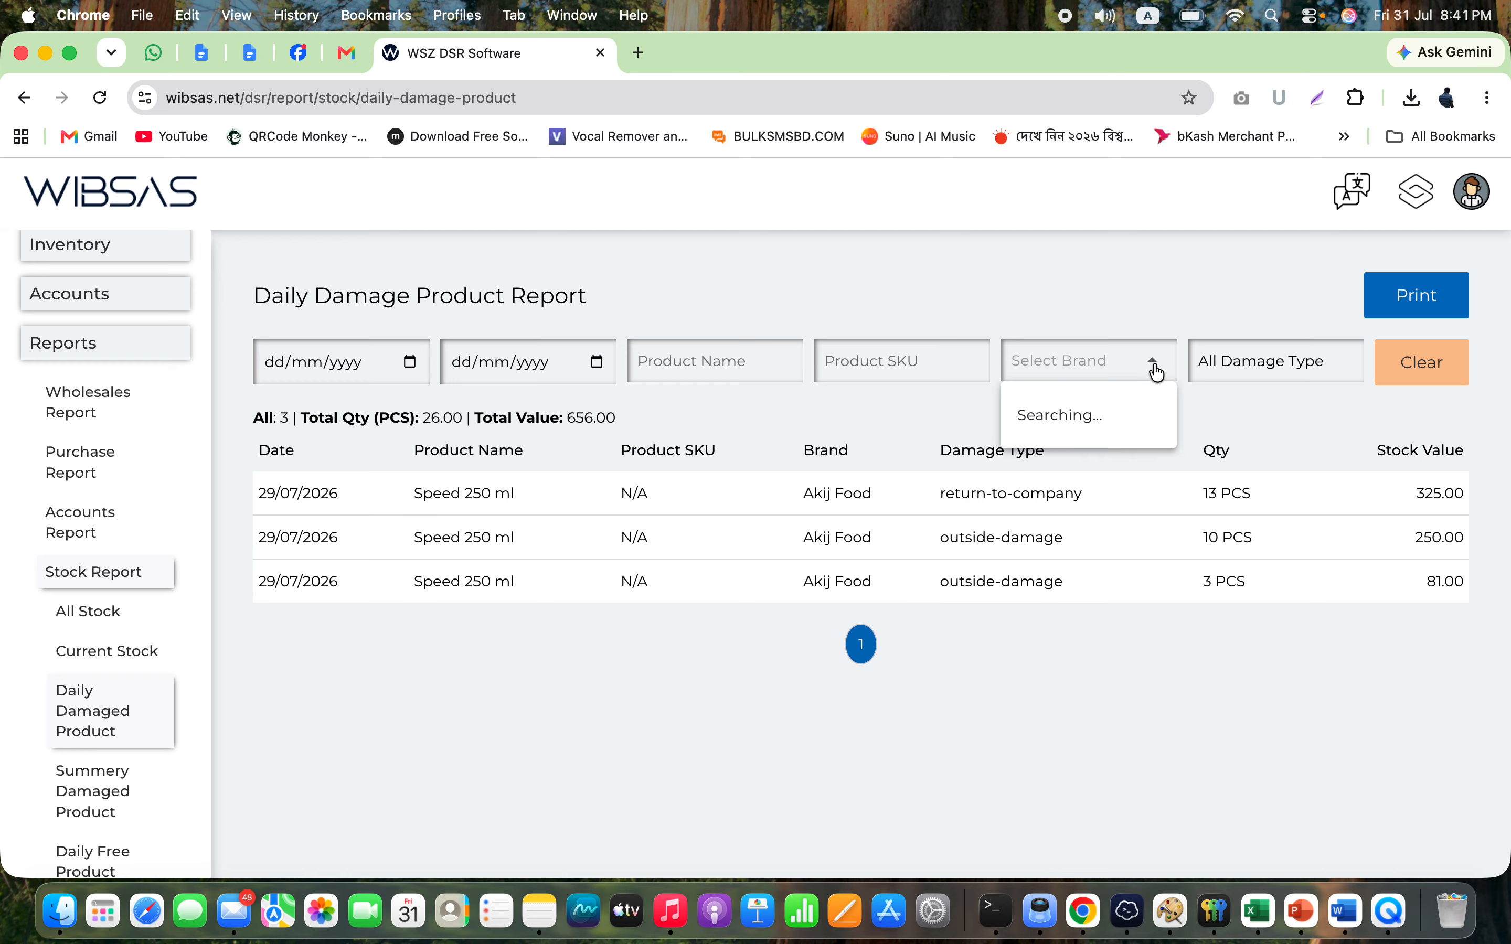
click(1243, 354)
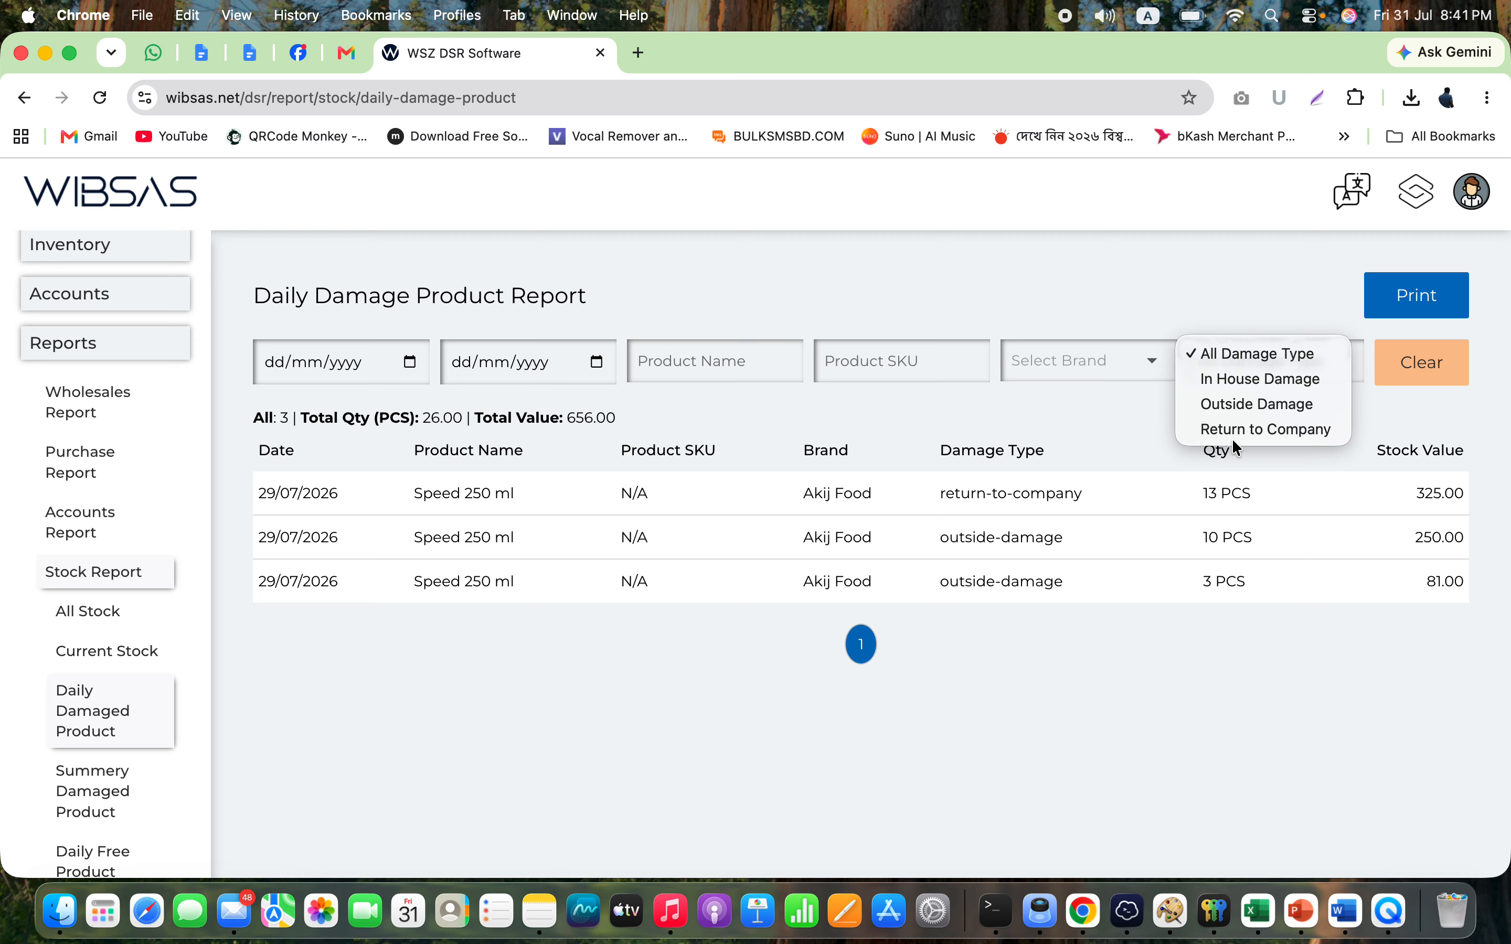
click(1105, 421)
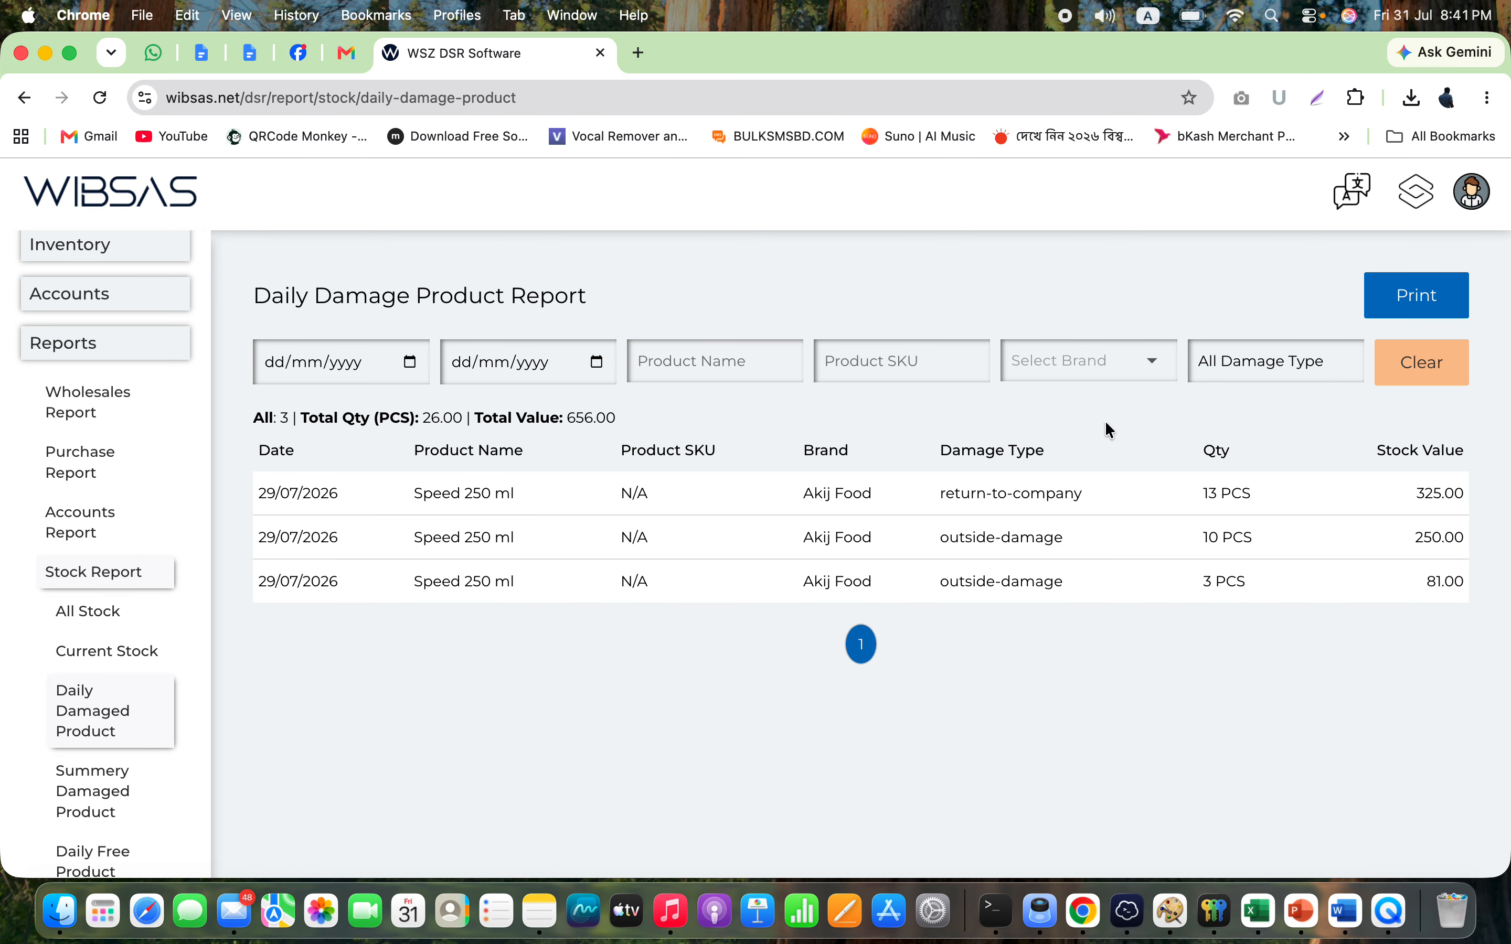
- Compare the Summery Damaged Product report with the daily one, then check the summary's product name and totals
click(135, 788)
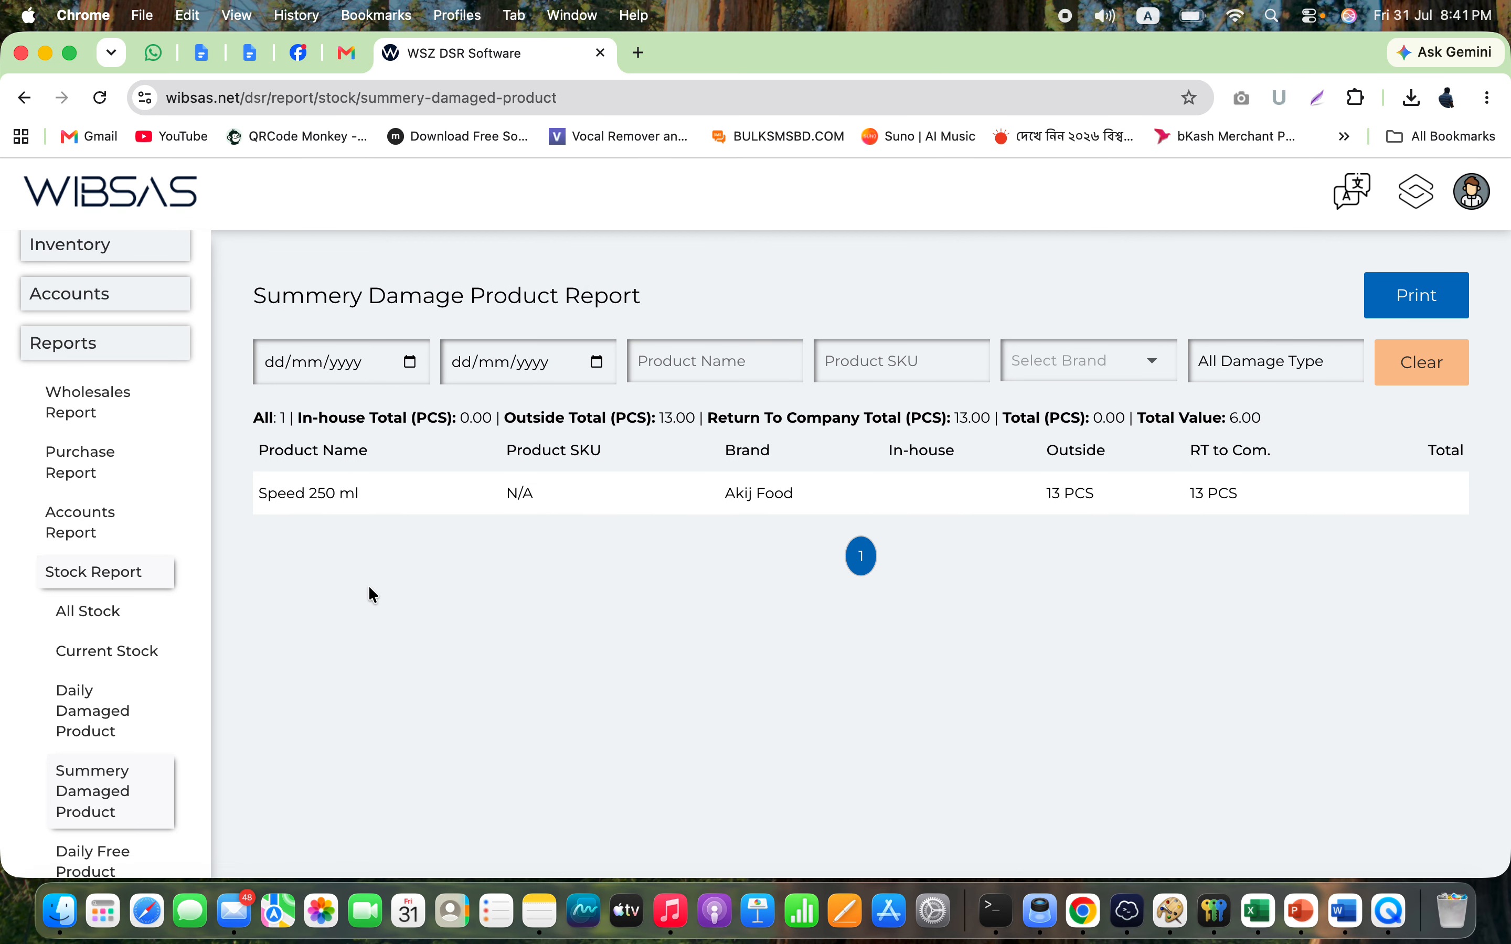
click(112, 728)
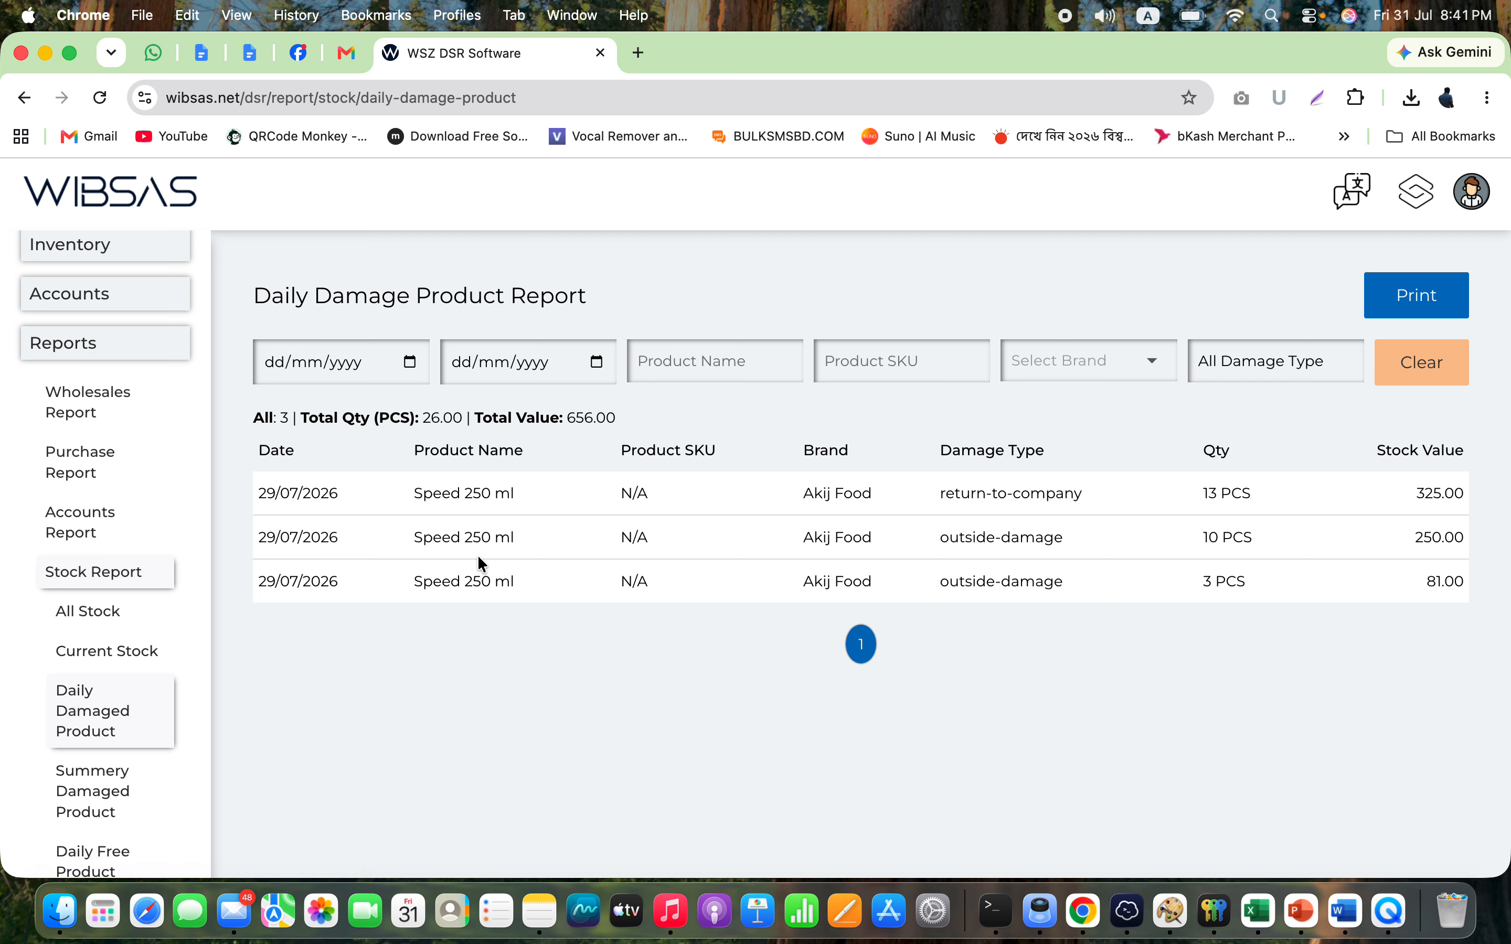
click(82, 806)
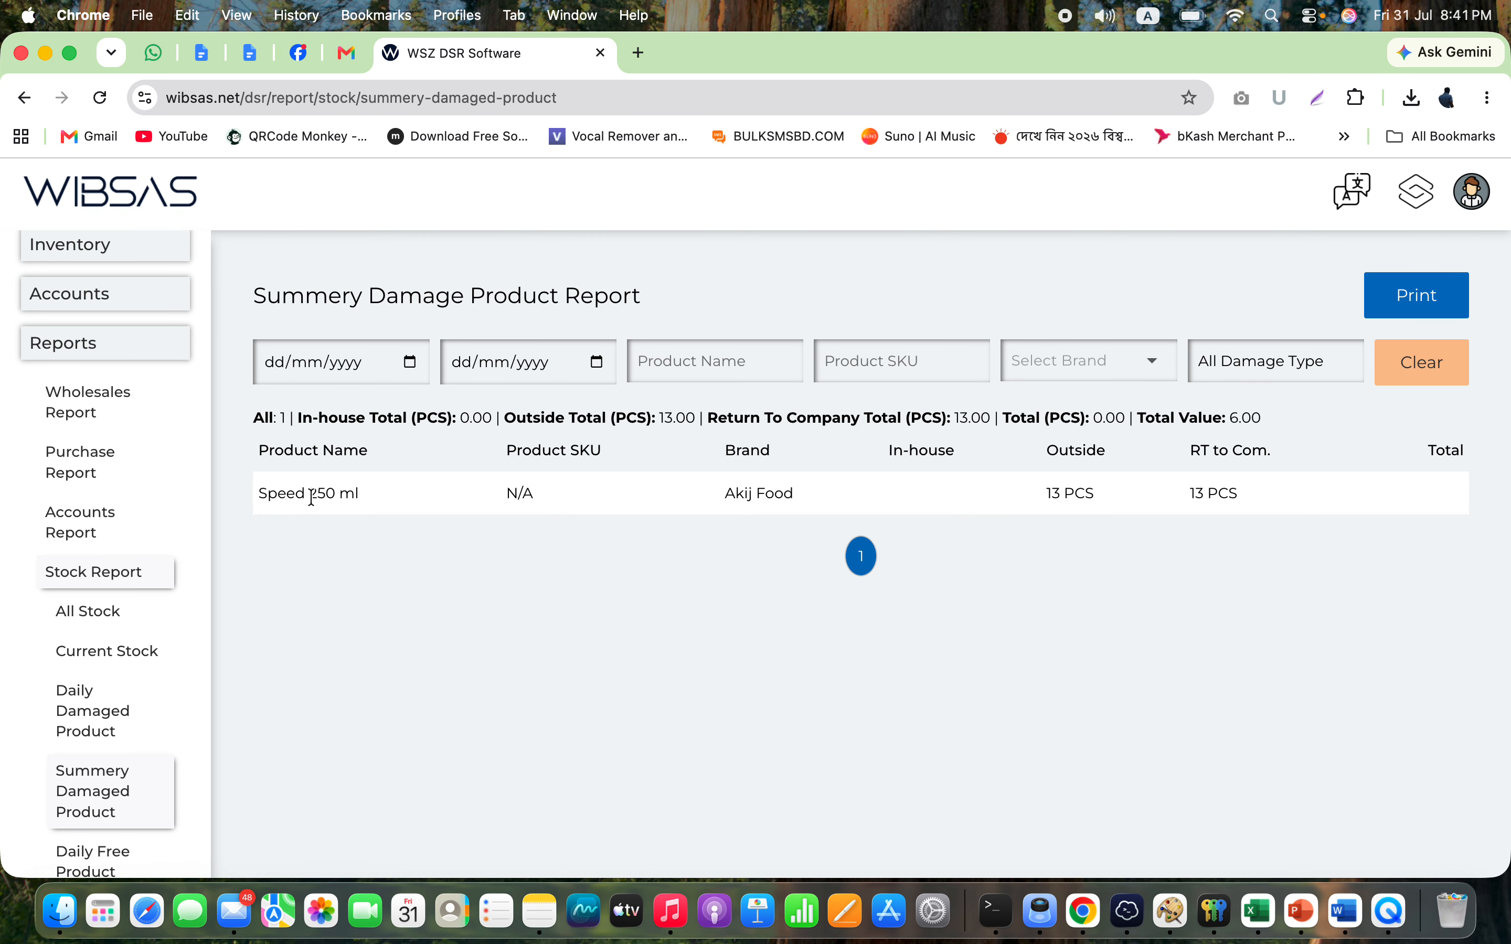
triple_click(312, 498)
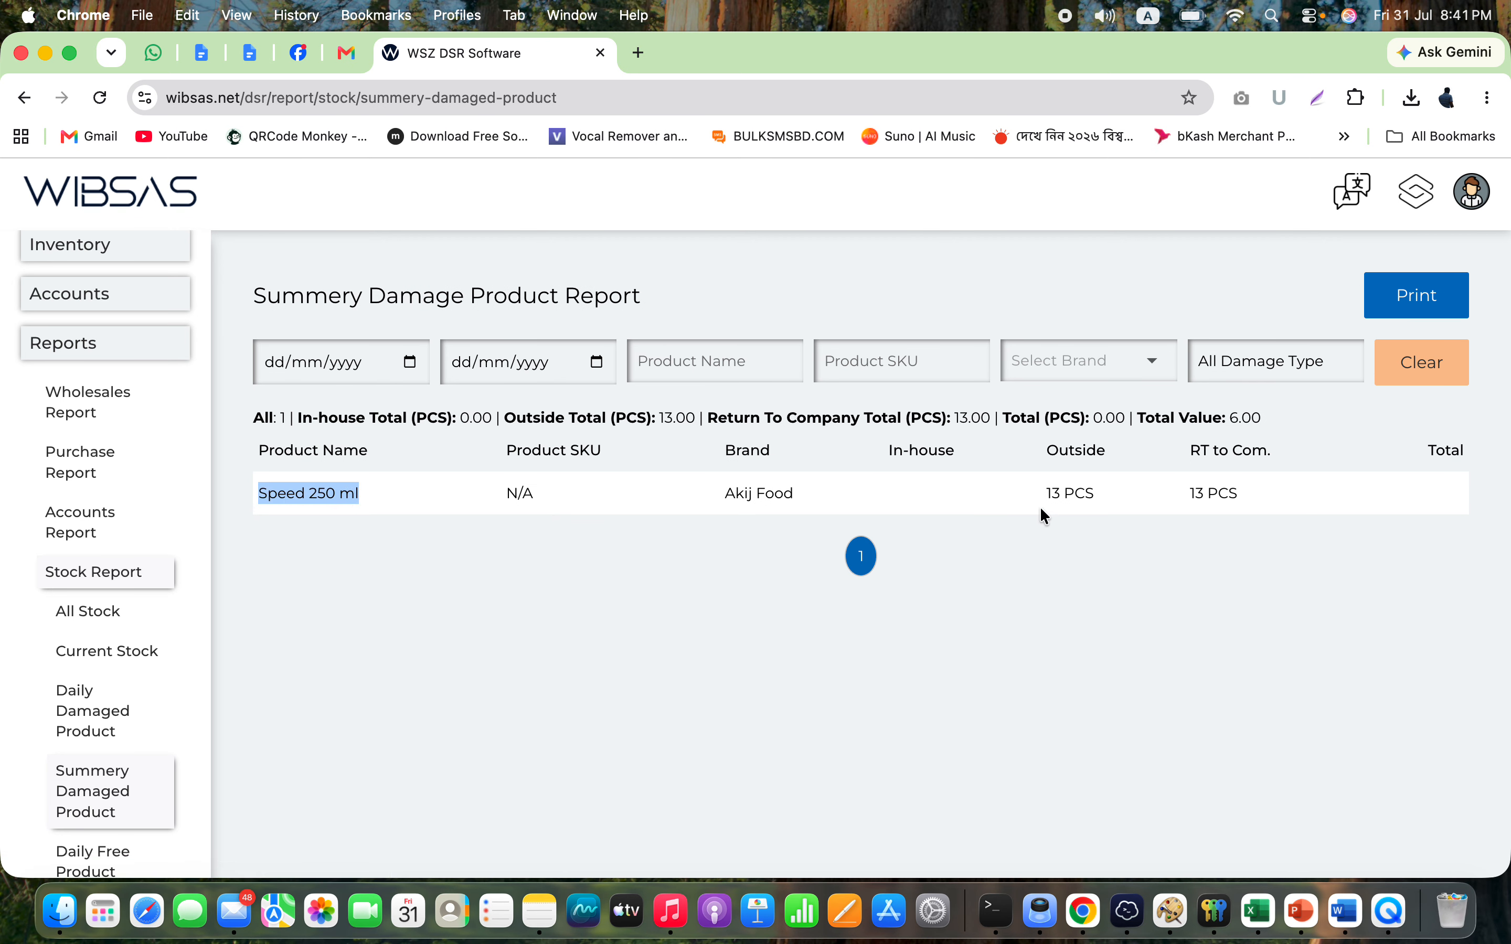
triple_click(1221, 416)
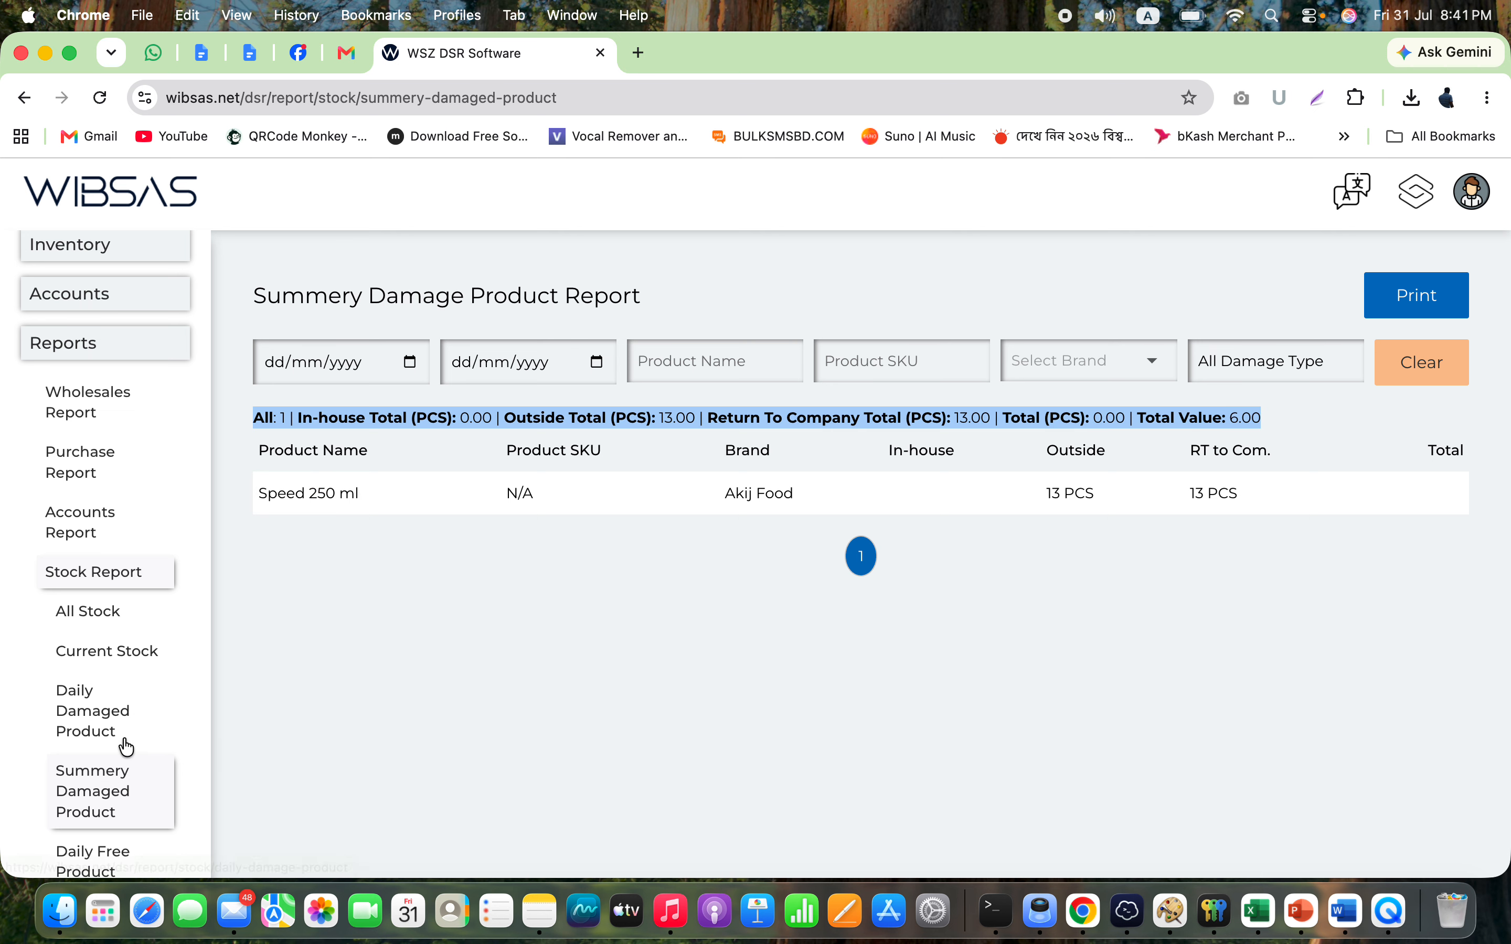
- View the Daily Free Product report, followed by the Summery Free Product report
scroll(128, 748, down, 3)
click(128, 673)
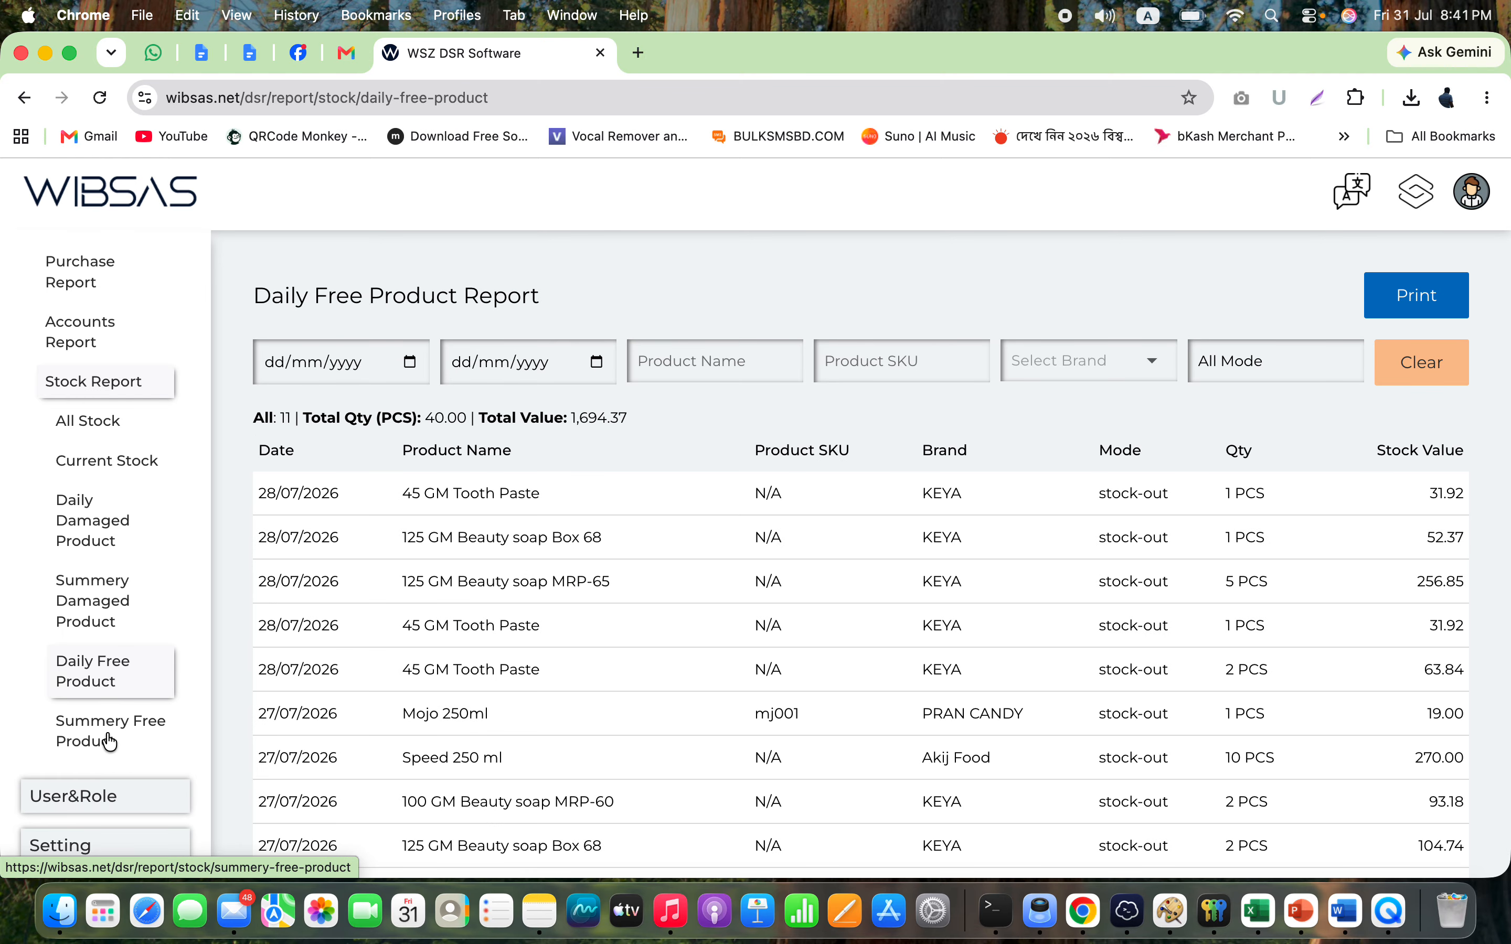
click(112, 732)
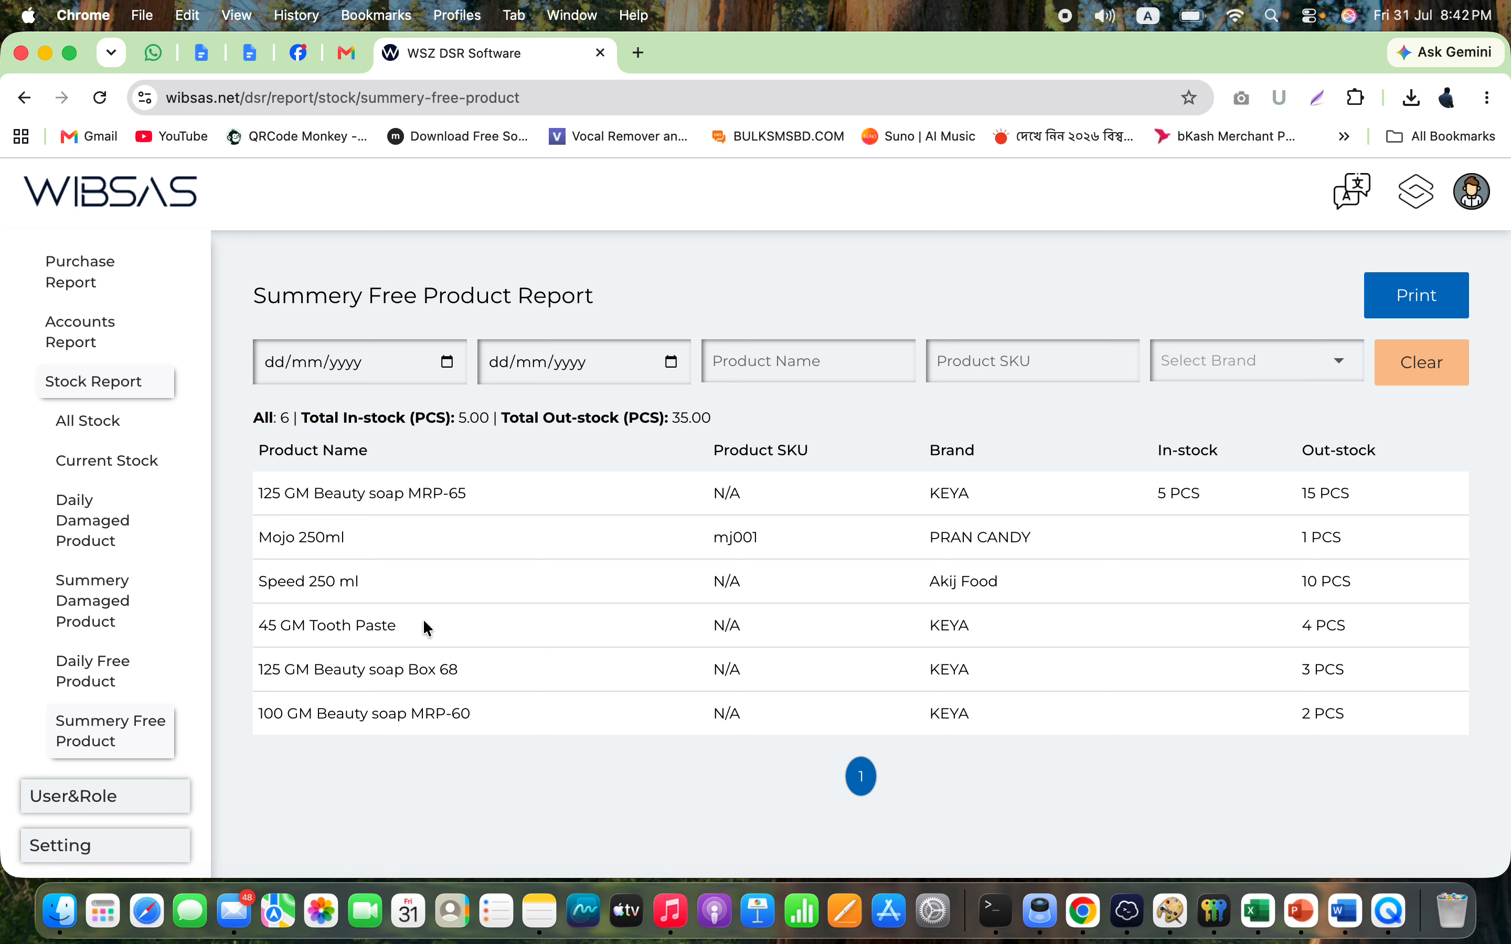
- Review the four report groups under Reports and leave the section collapsed
scroll(111, 600, up, 5)
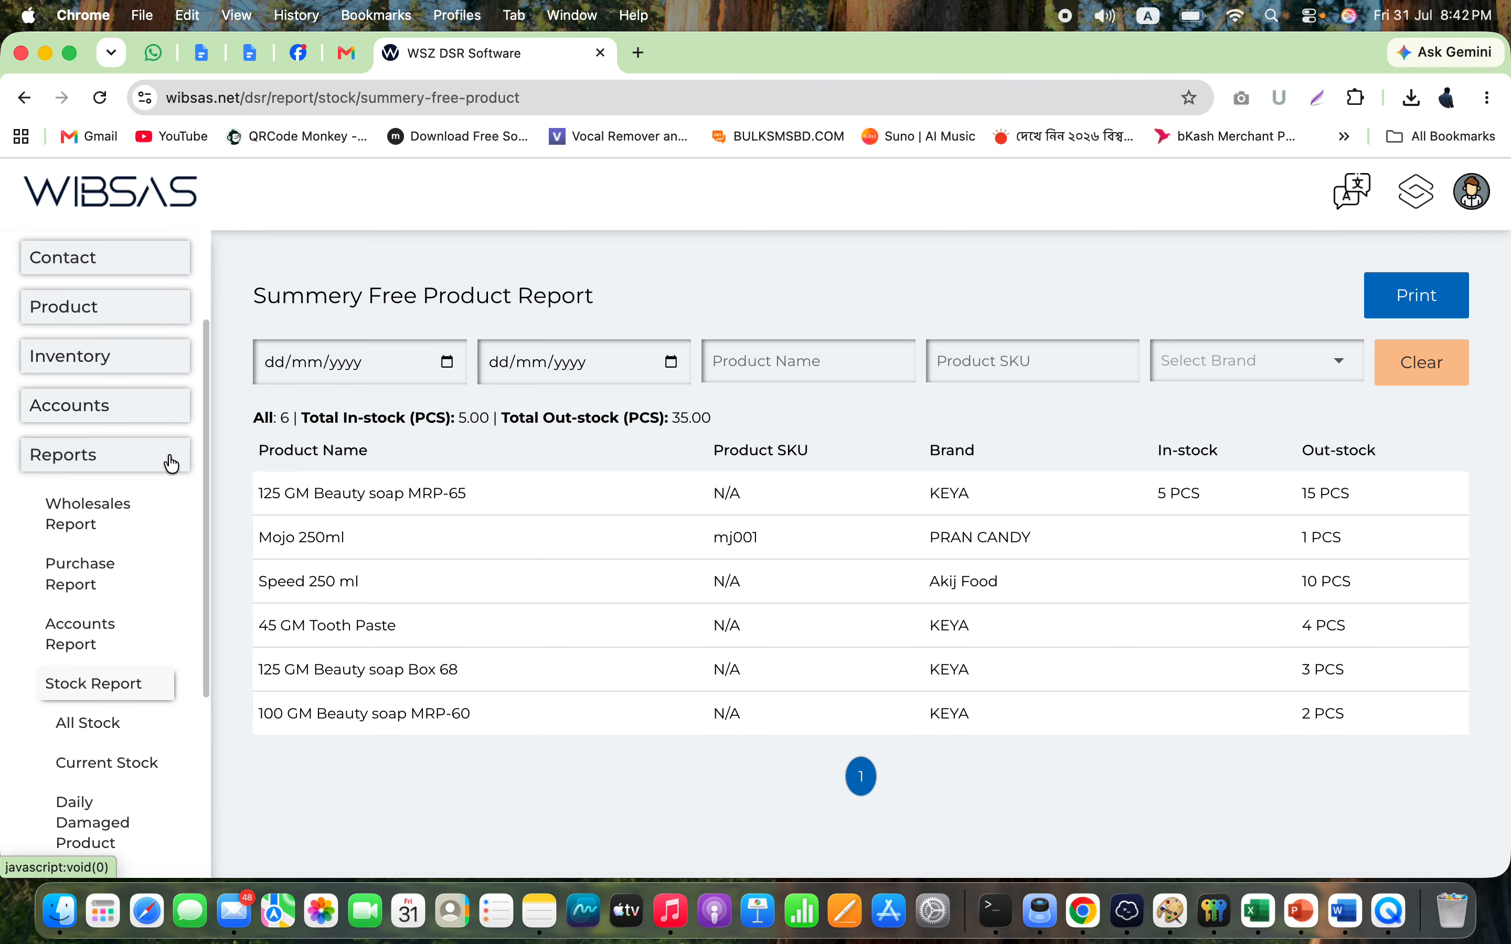
click(172, 464)
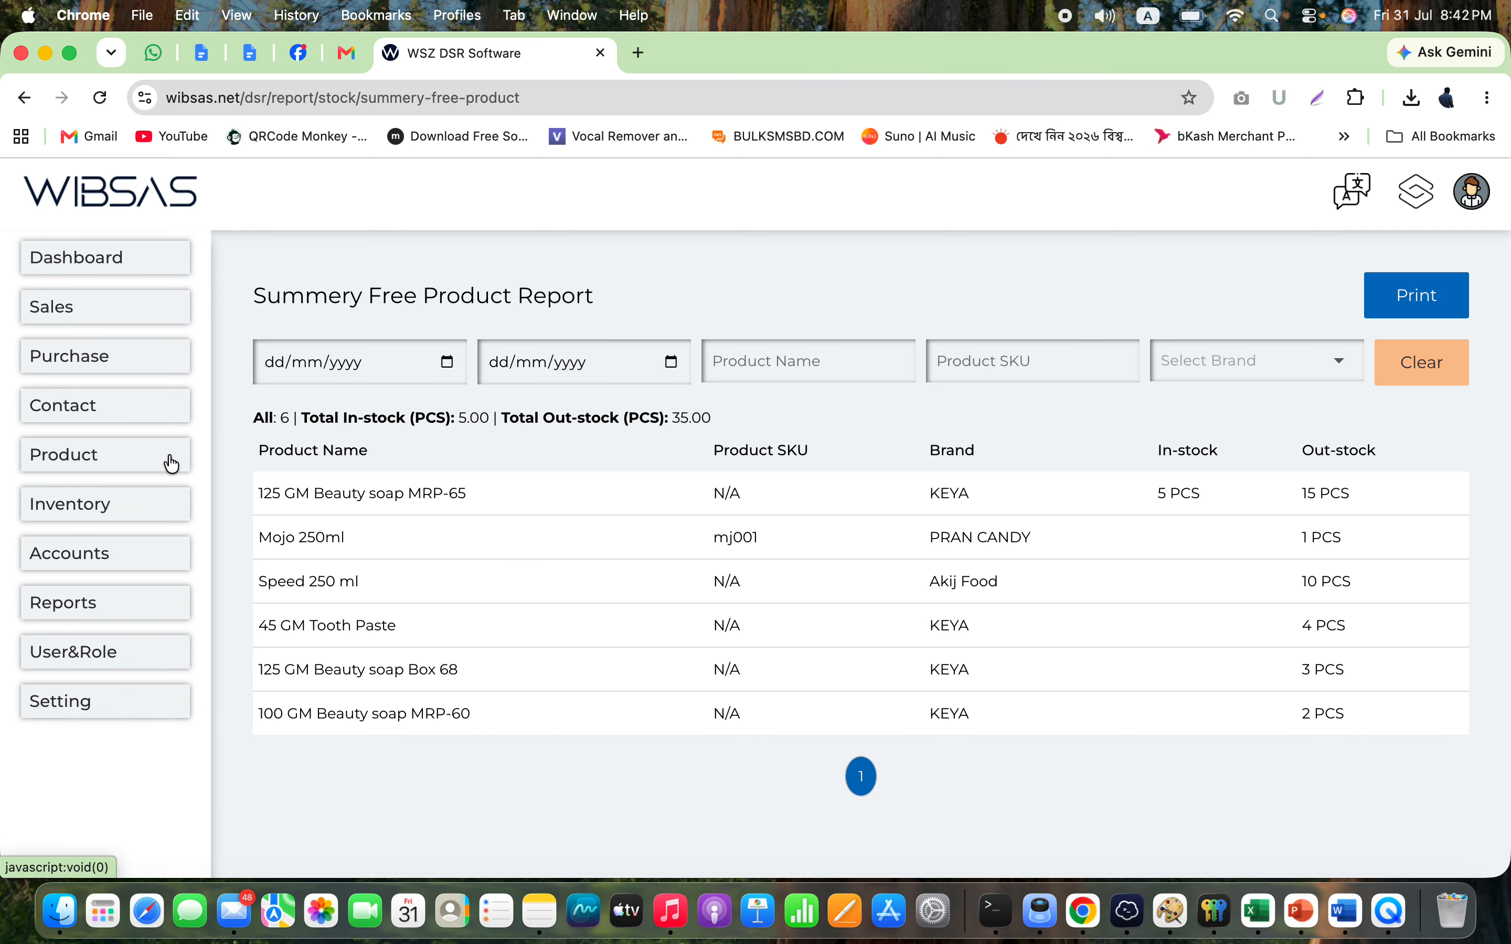
click(108, 611)
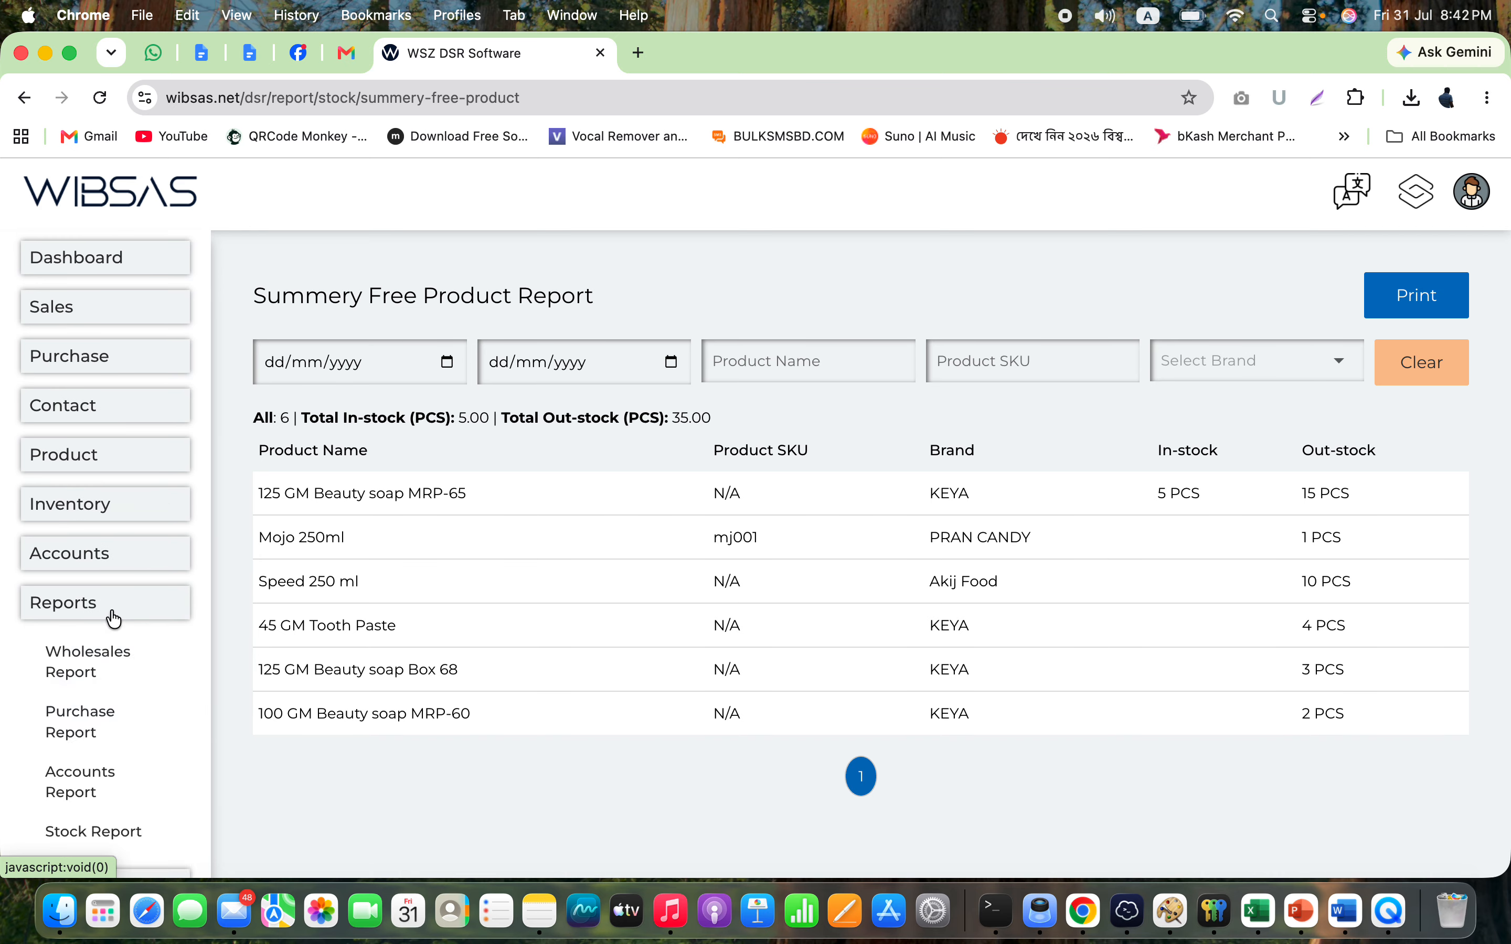
click(142, 606)
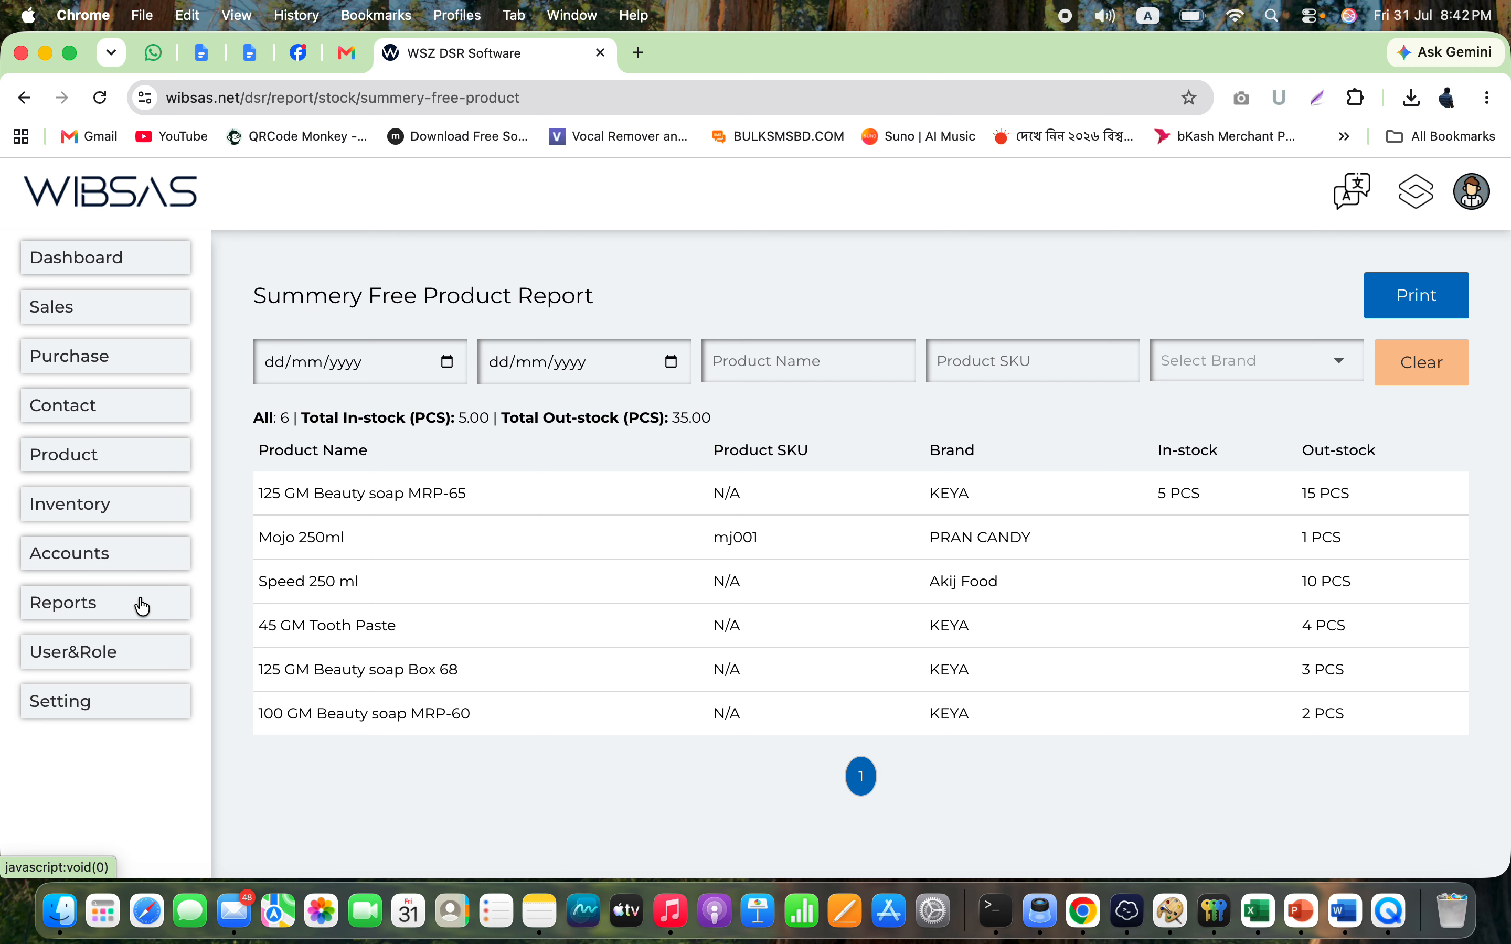
- View the Contra list under Accounts, reload it, and open the Cash Adjustment list
click(157, 565)
click(92, 748)
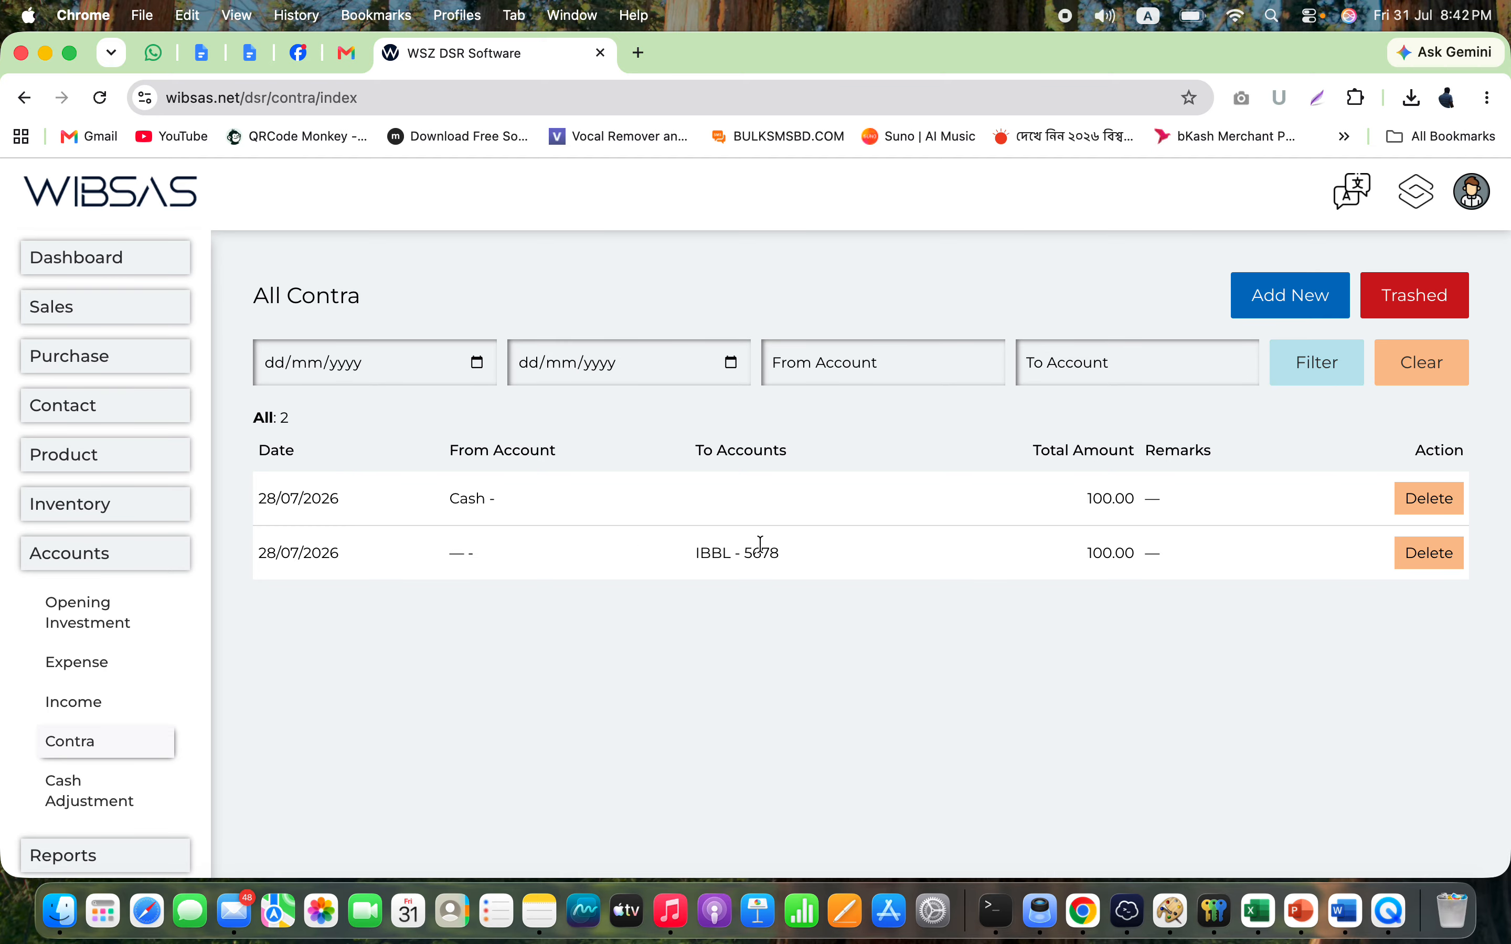
click(101, 99)
click(86, 806)
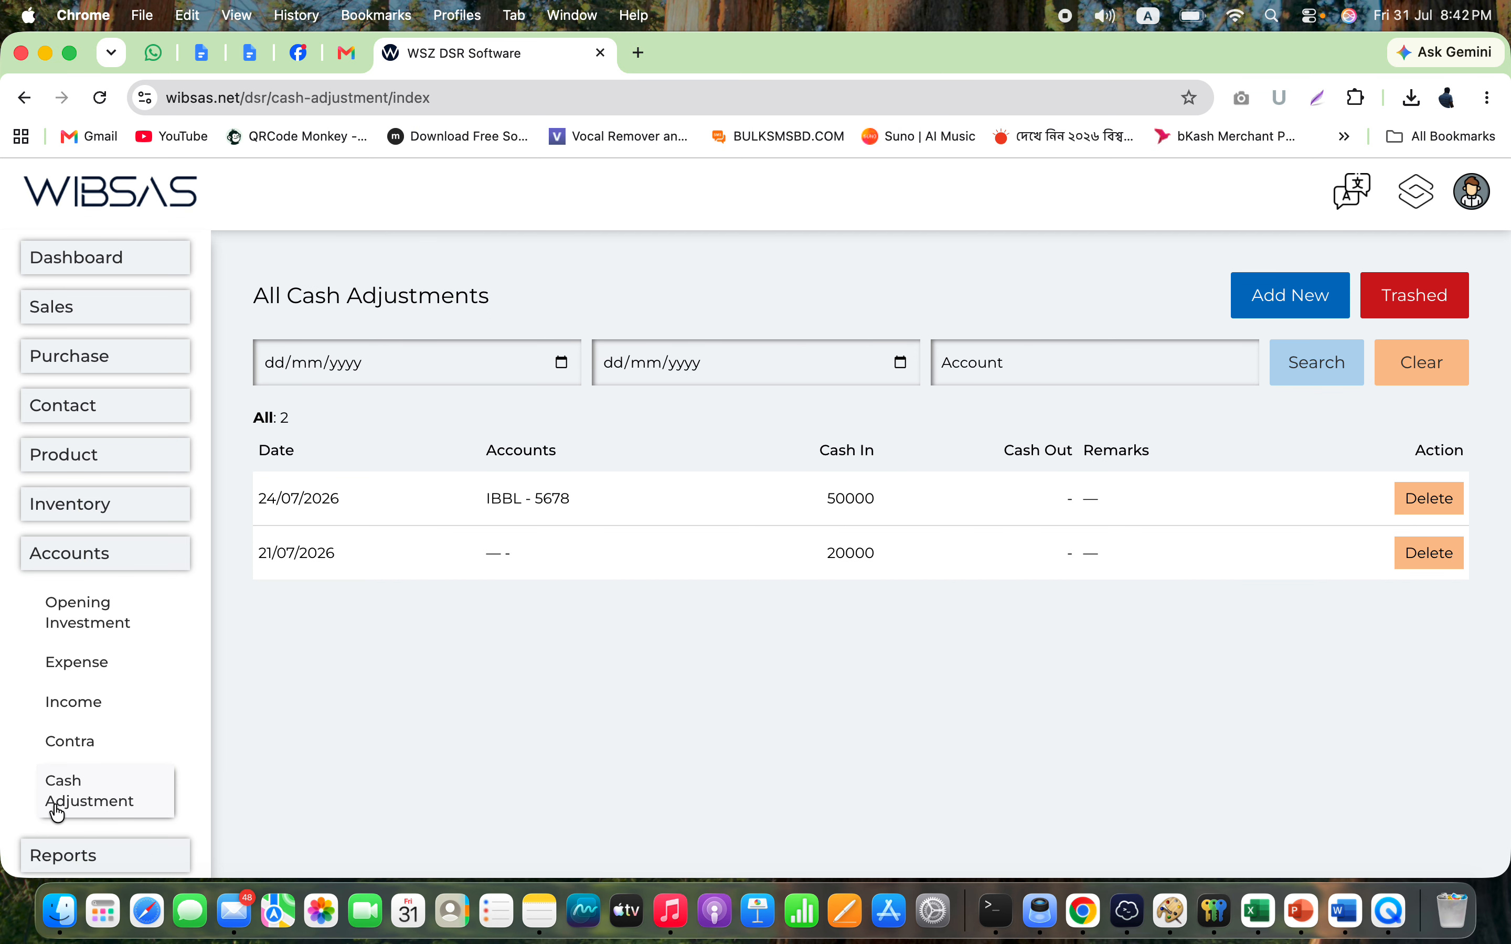
- Open the Cash Book accounts report and filter its entries by the contra type
scroll(53, 809, down, 3)
click(118, 746)
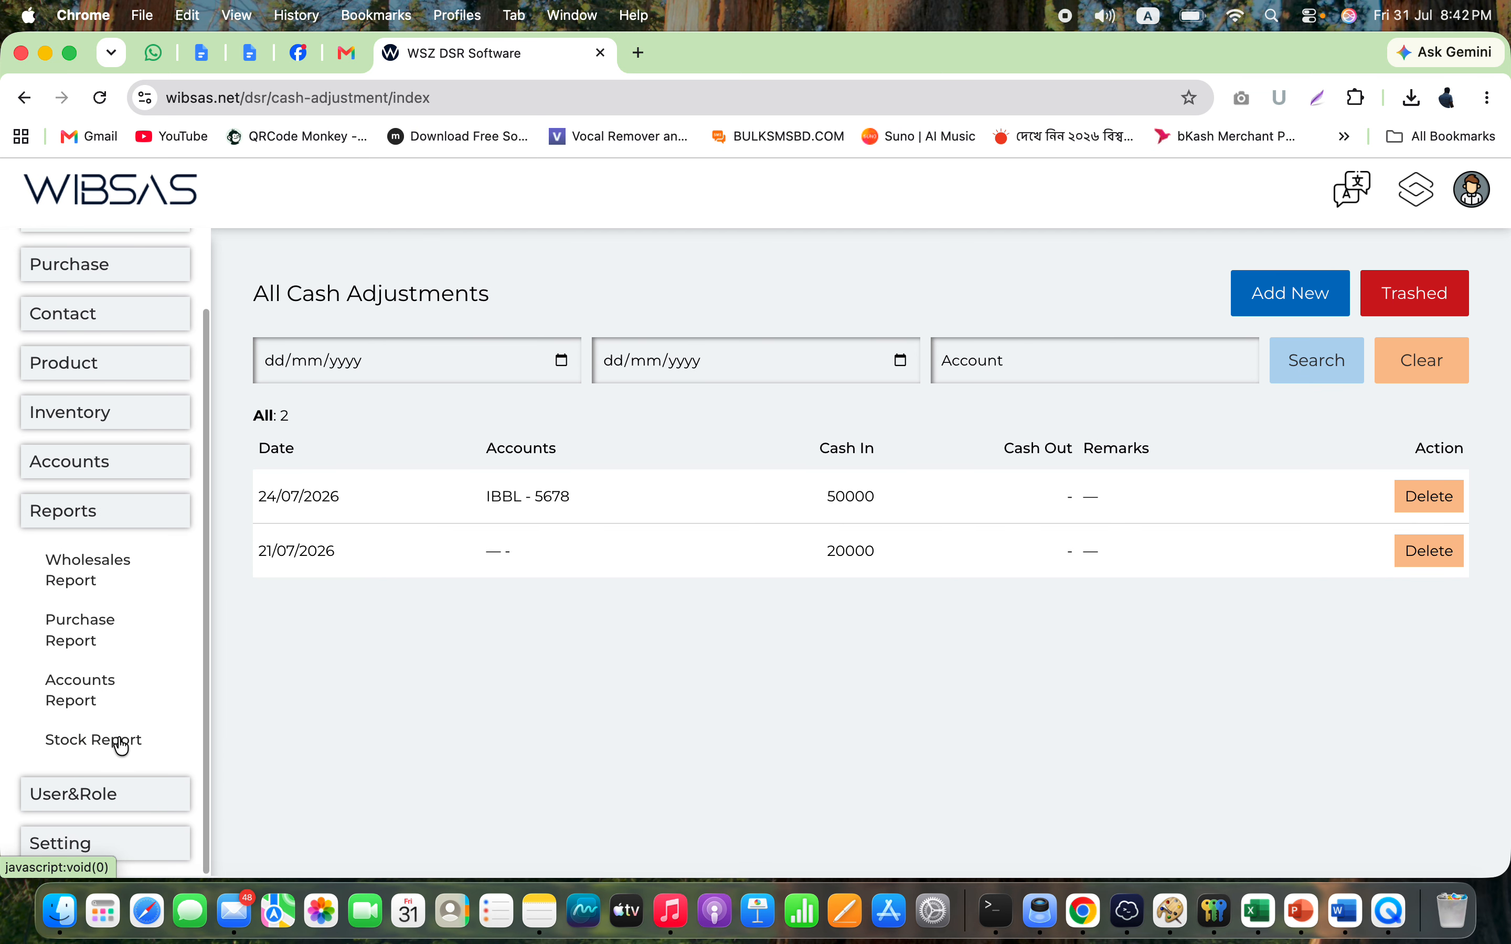
click(124, 695)
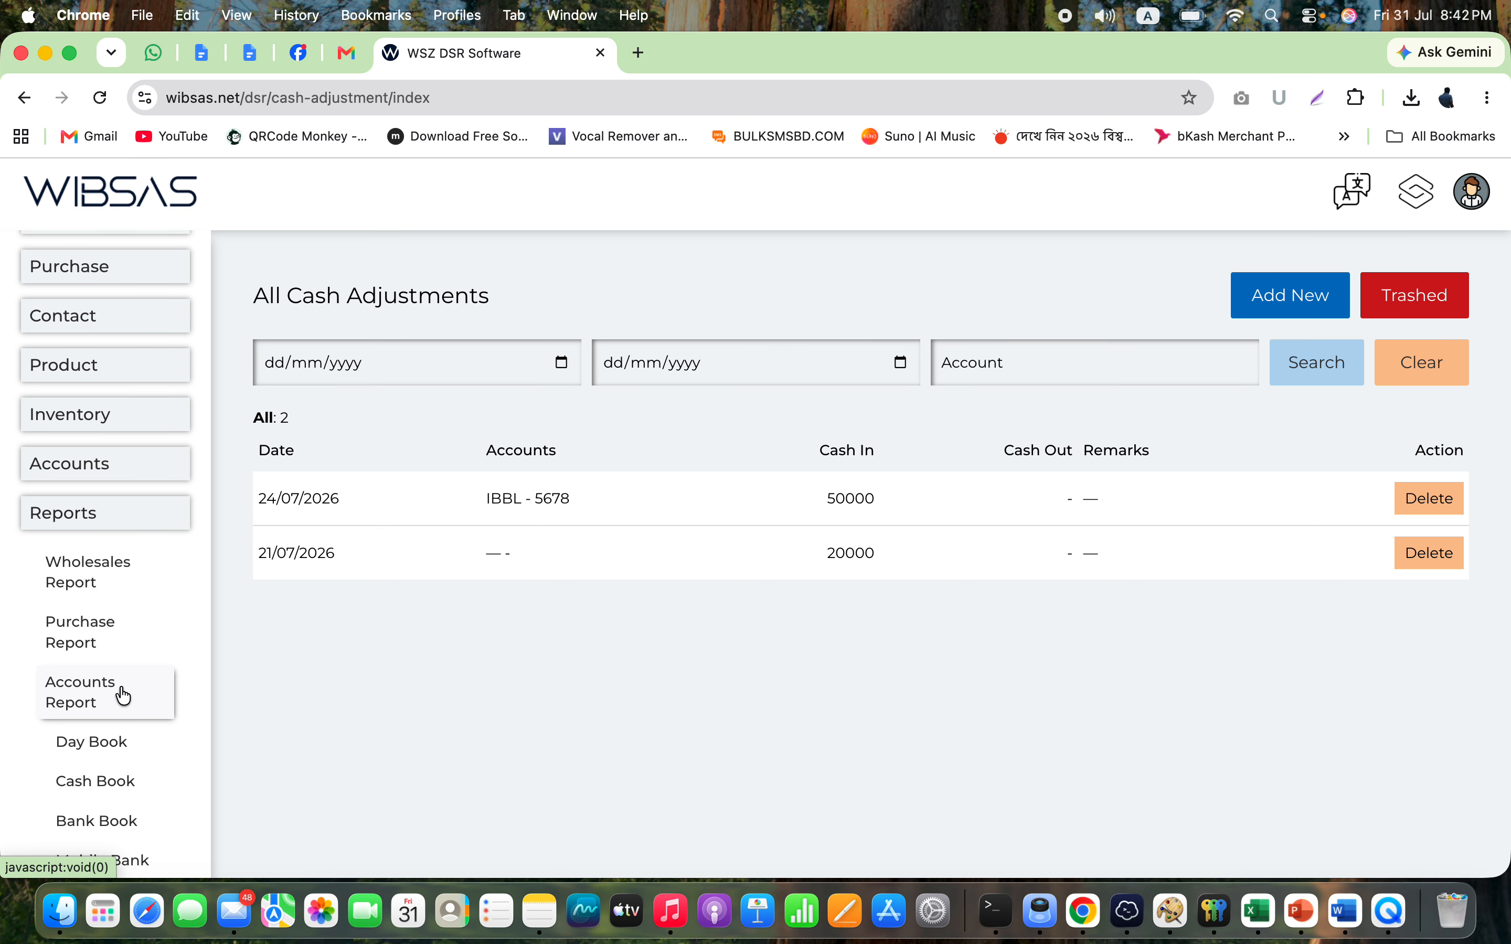
click(113, 797)
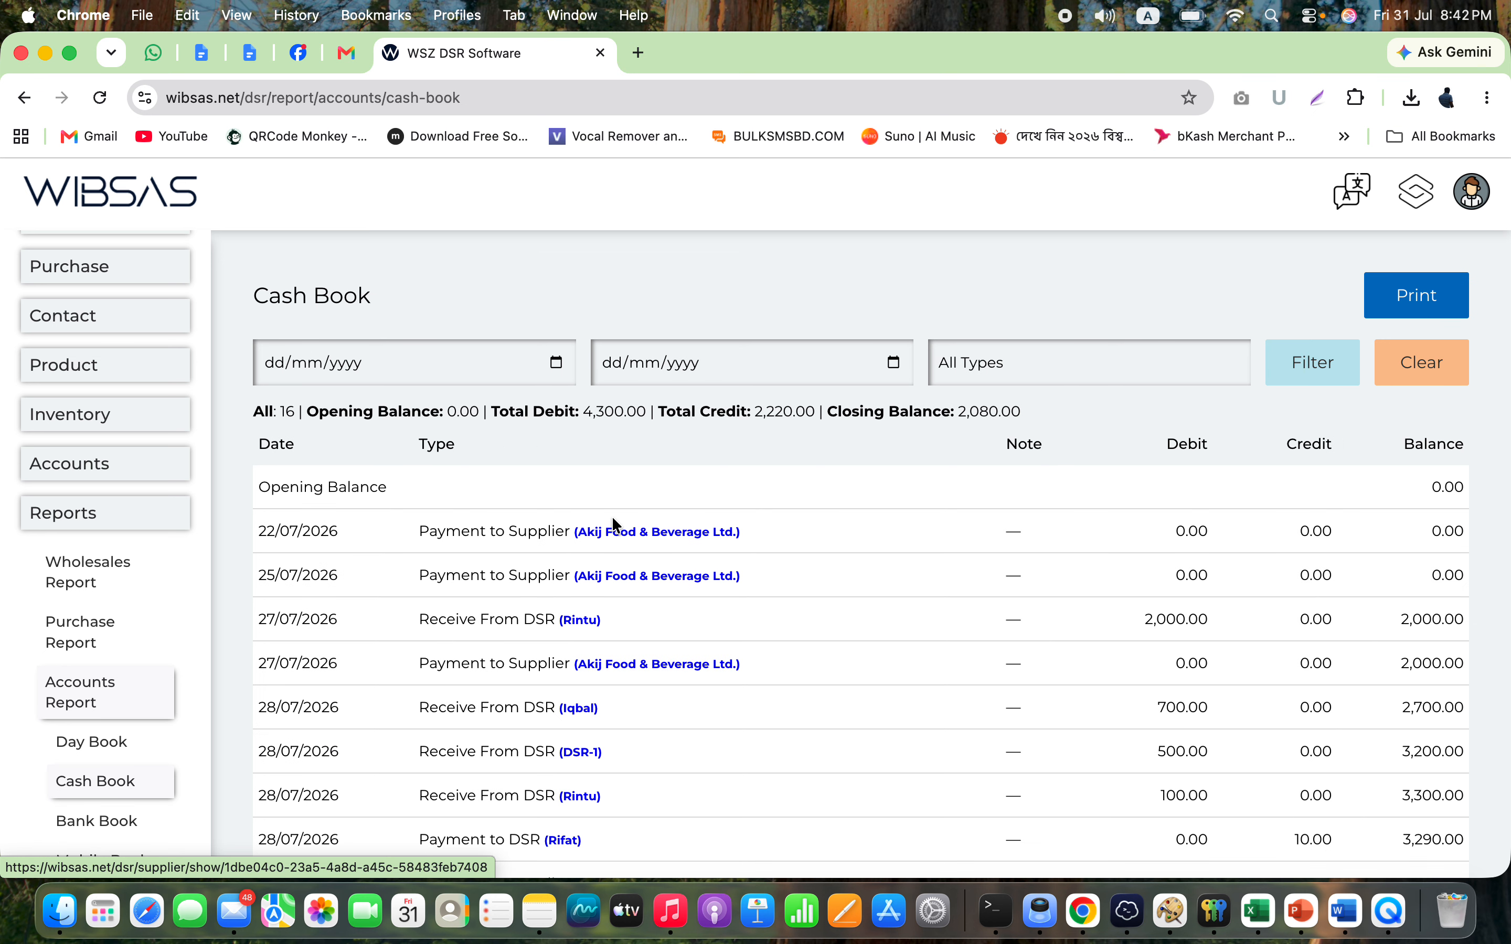
click(1008, 356)
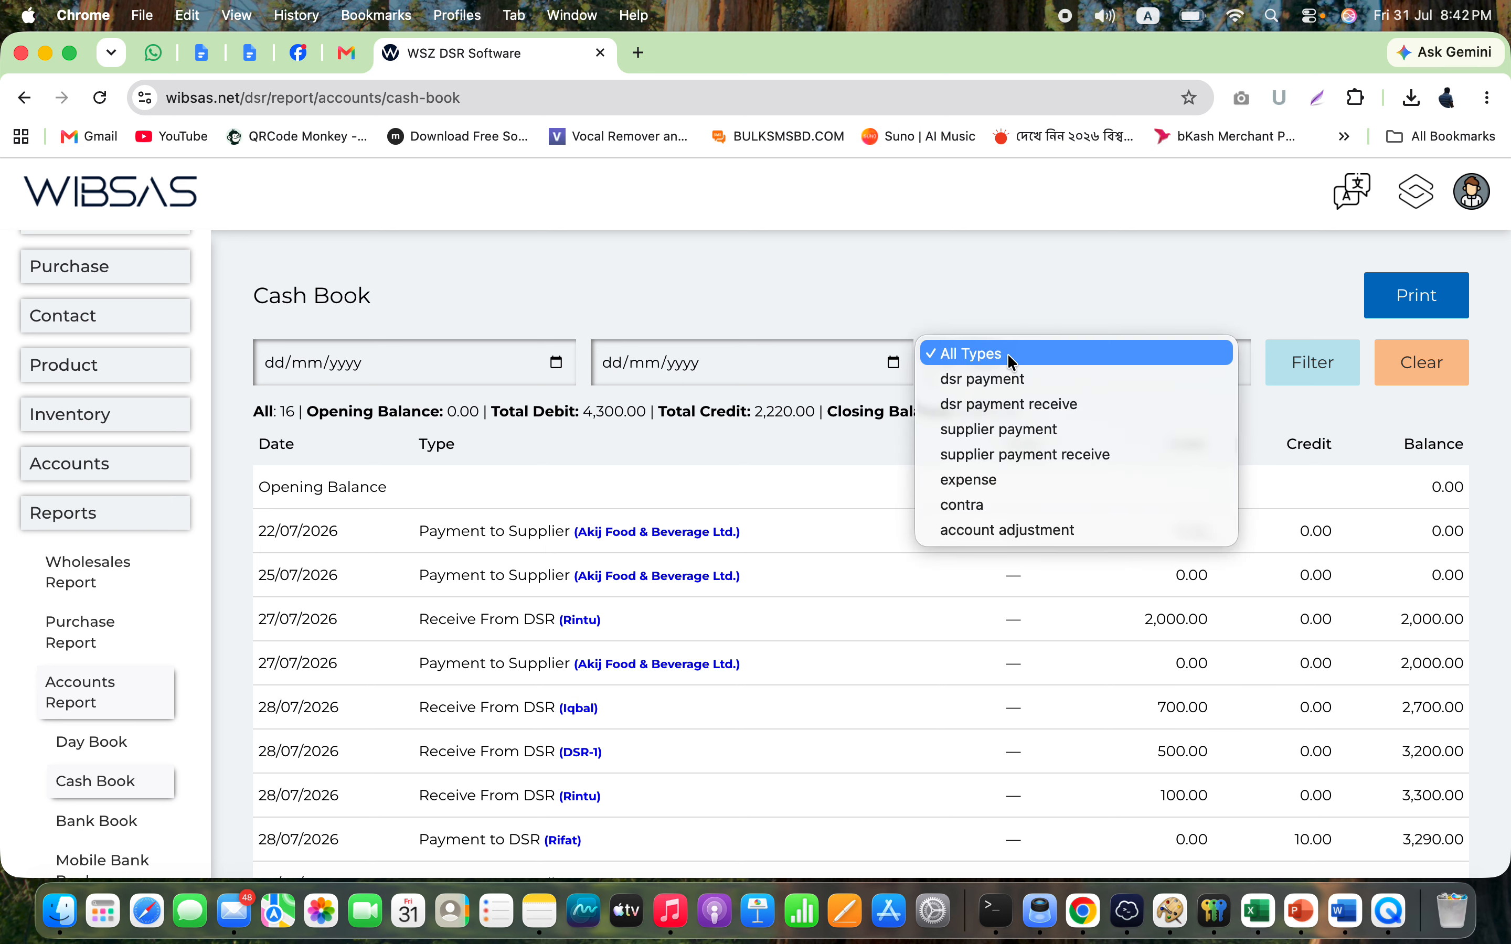
click(973, 507)
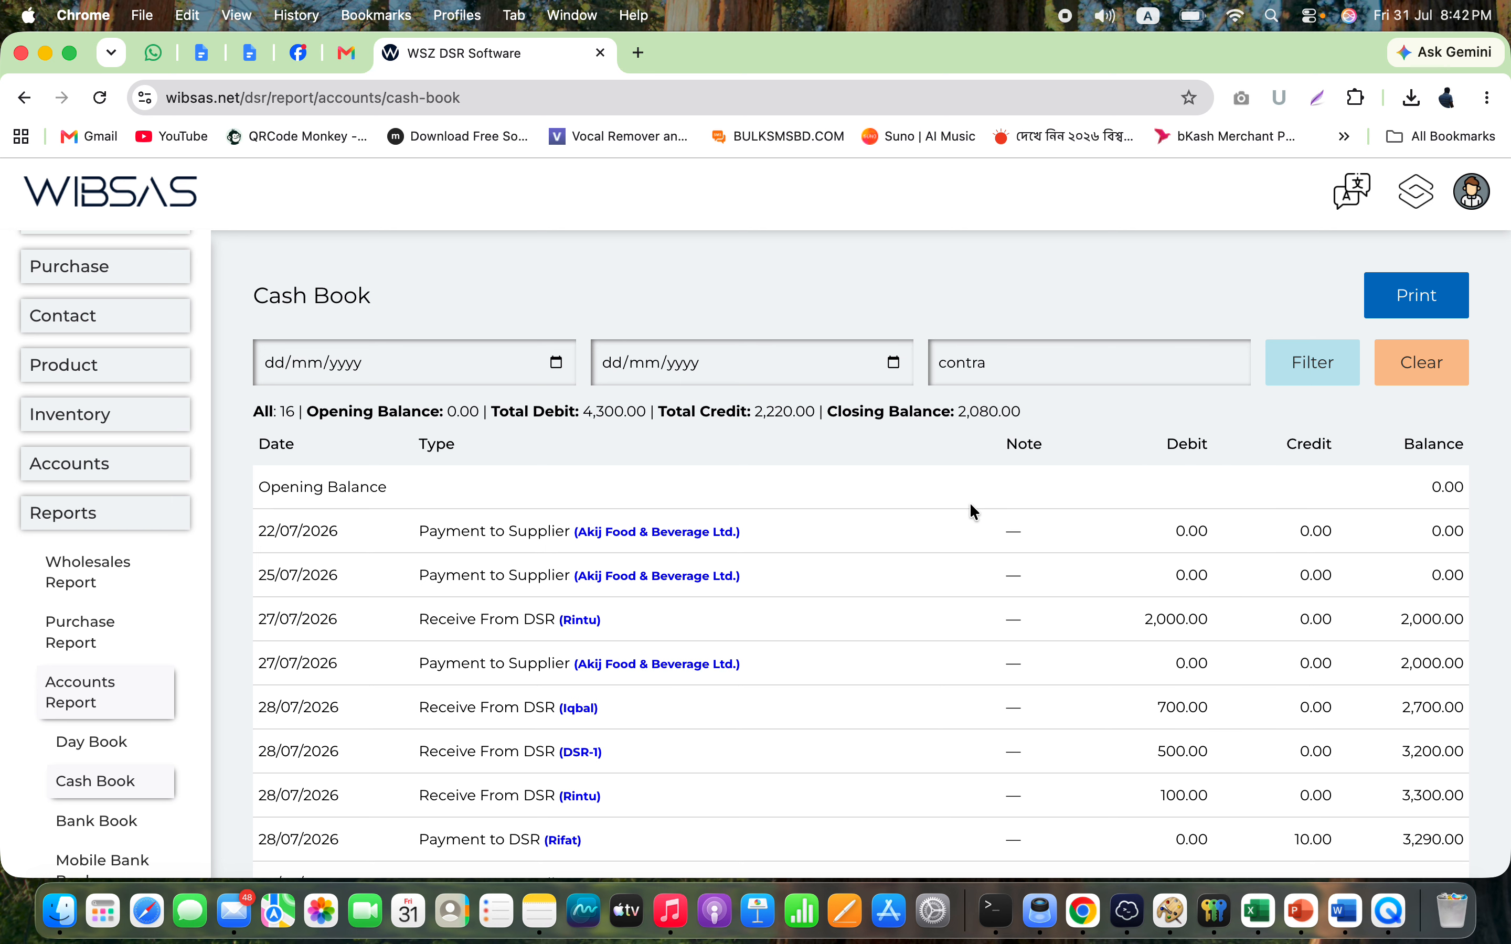
click(1315, 383)
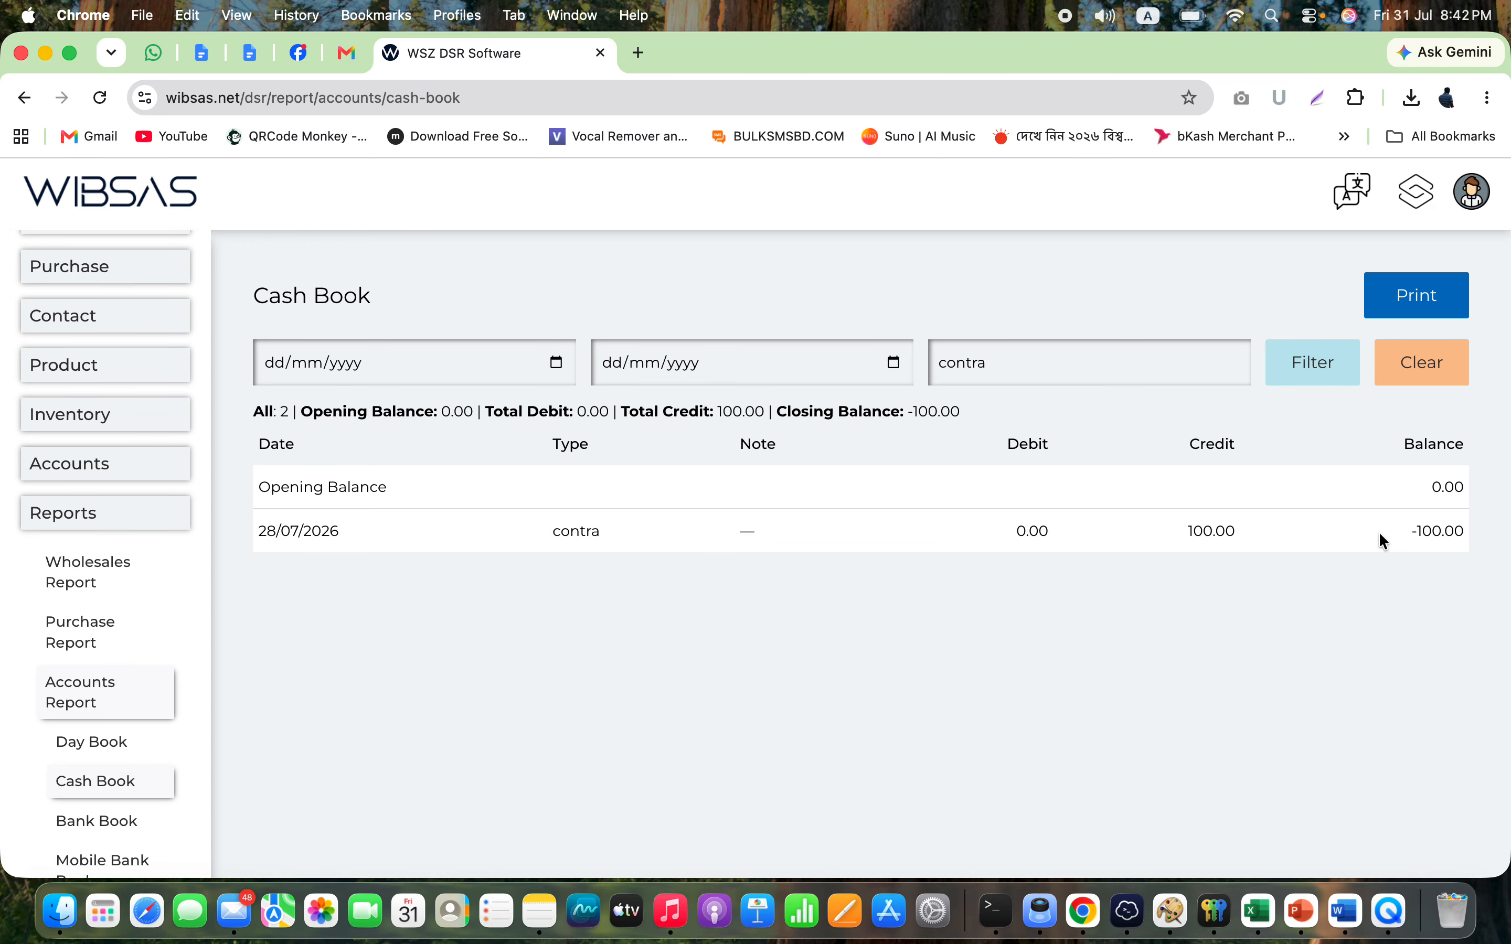